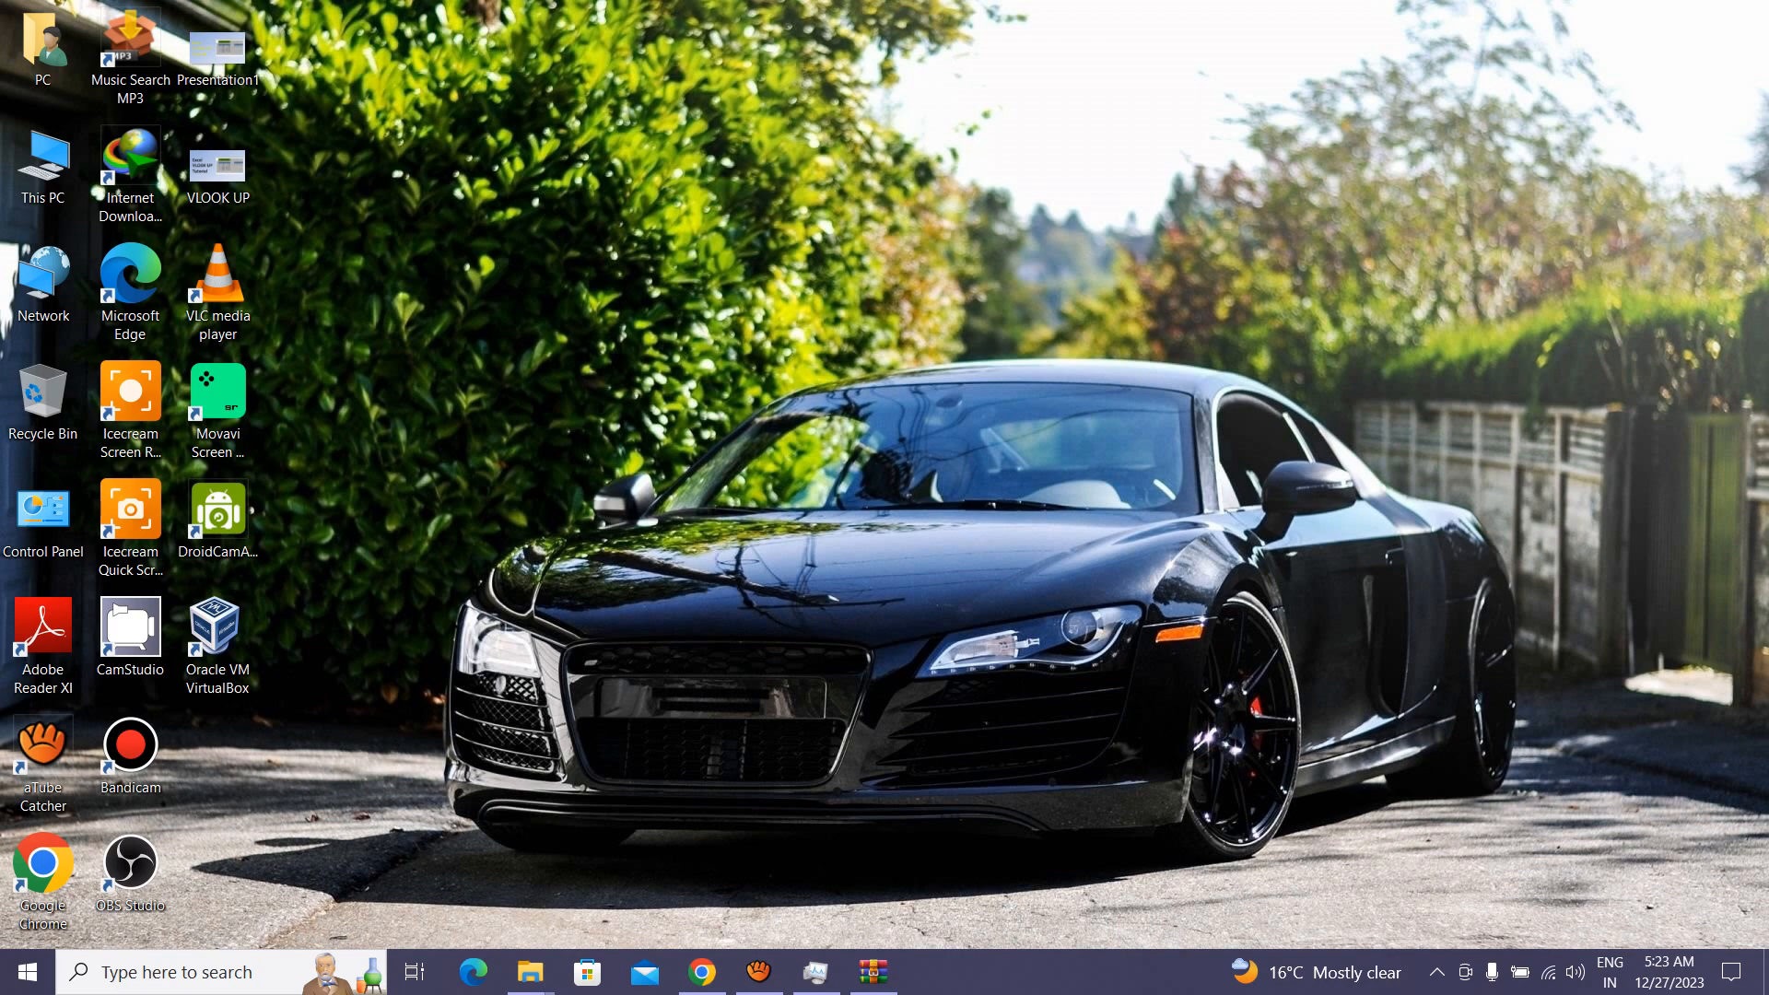
# Step: Confirm in Task Manager that virtualization is enabled
pyautogui.rightClick(1060, 972)
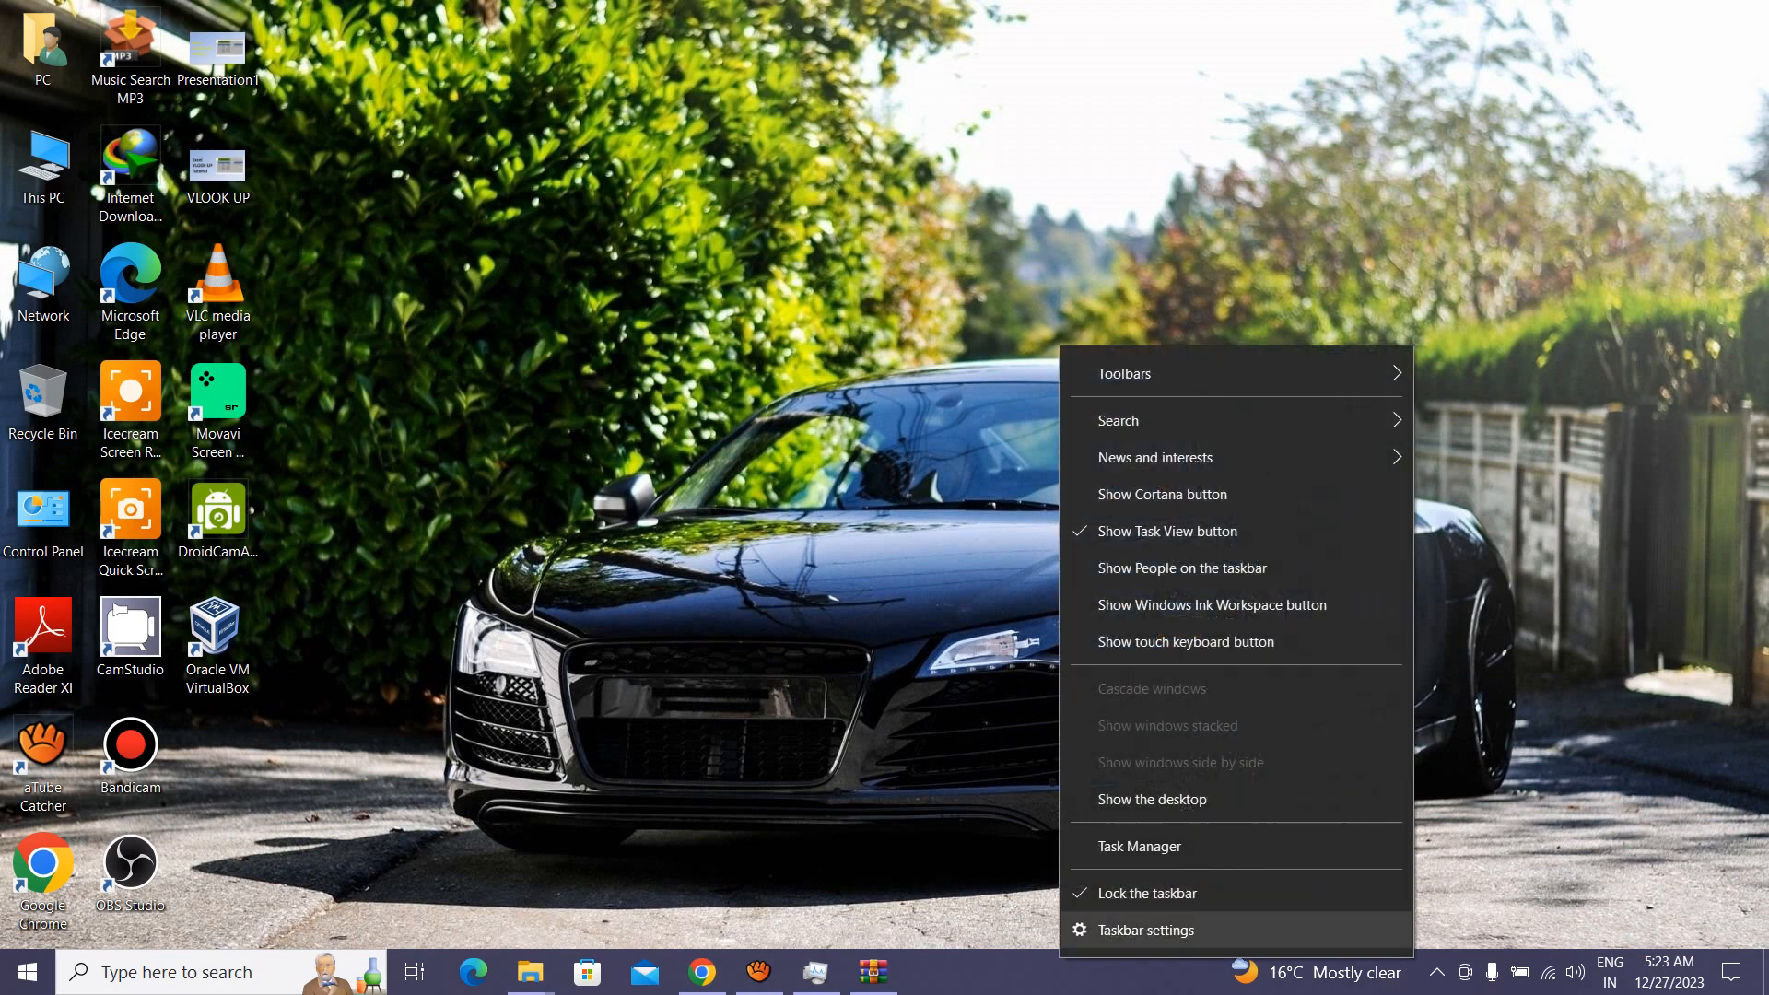
pyautogui.click(1105, 846)
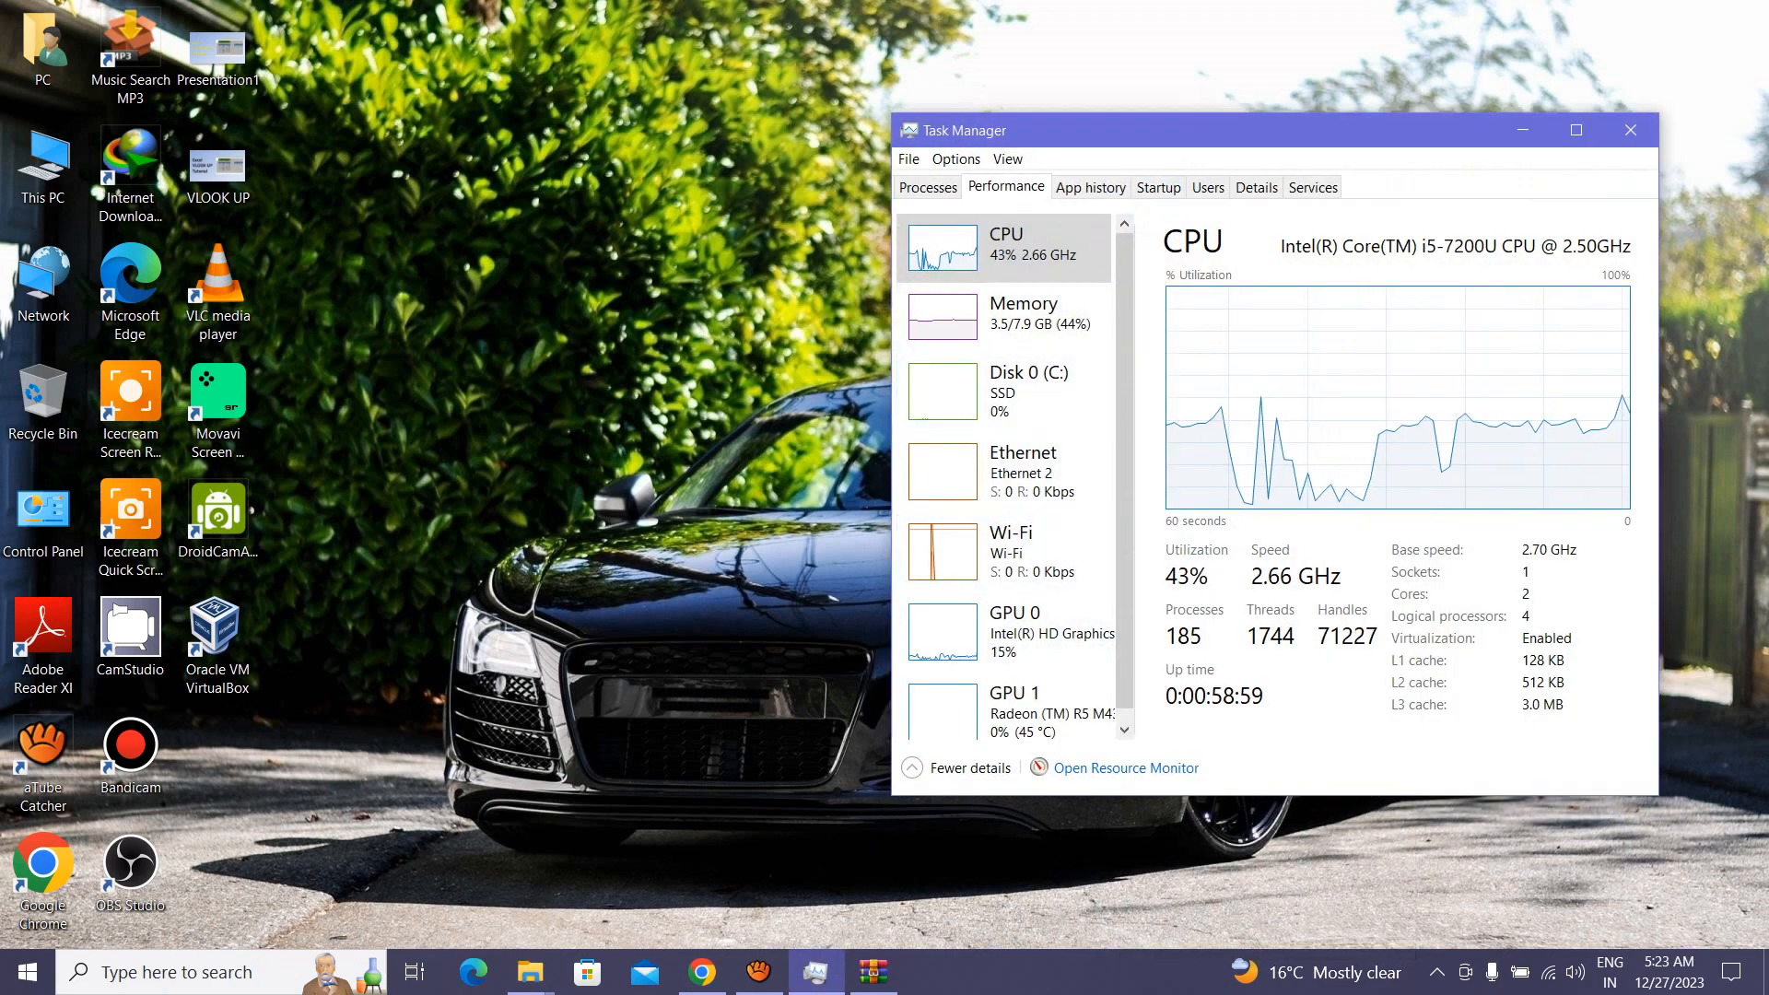
pyautogui.moveTo(1197, 130); pyautogui.dragTo(1102, 133)
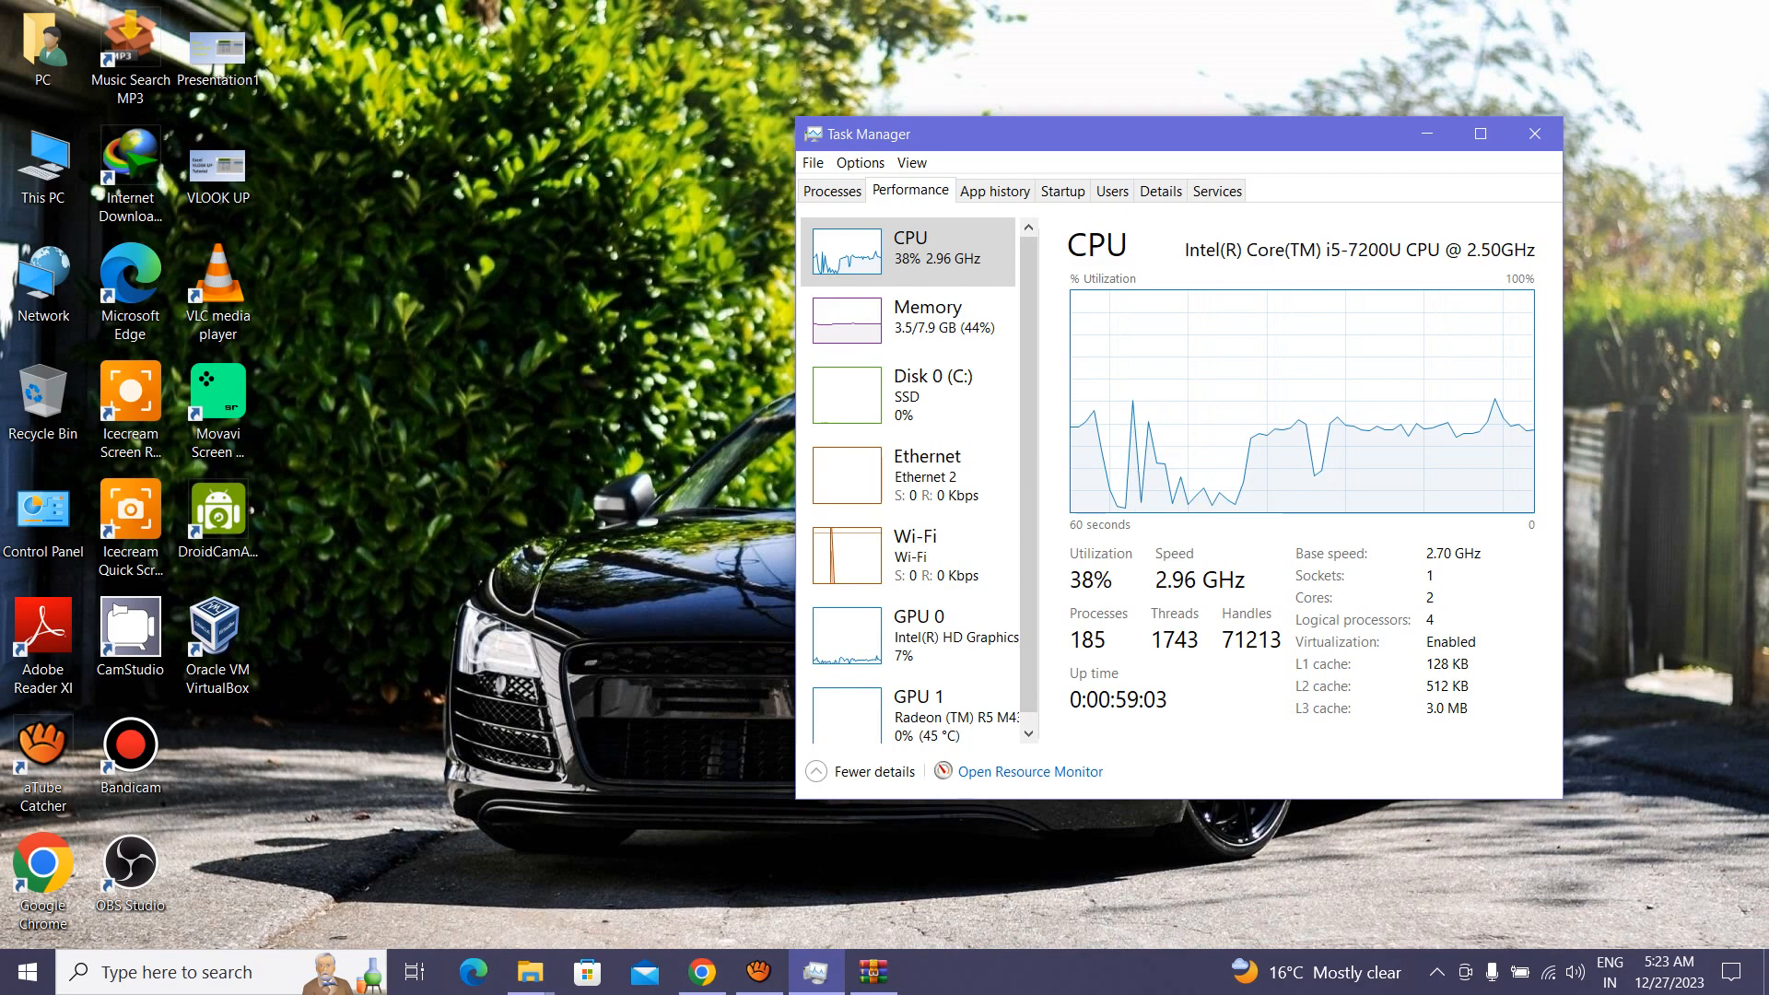
pyautogui.click(1481, 133)
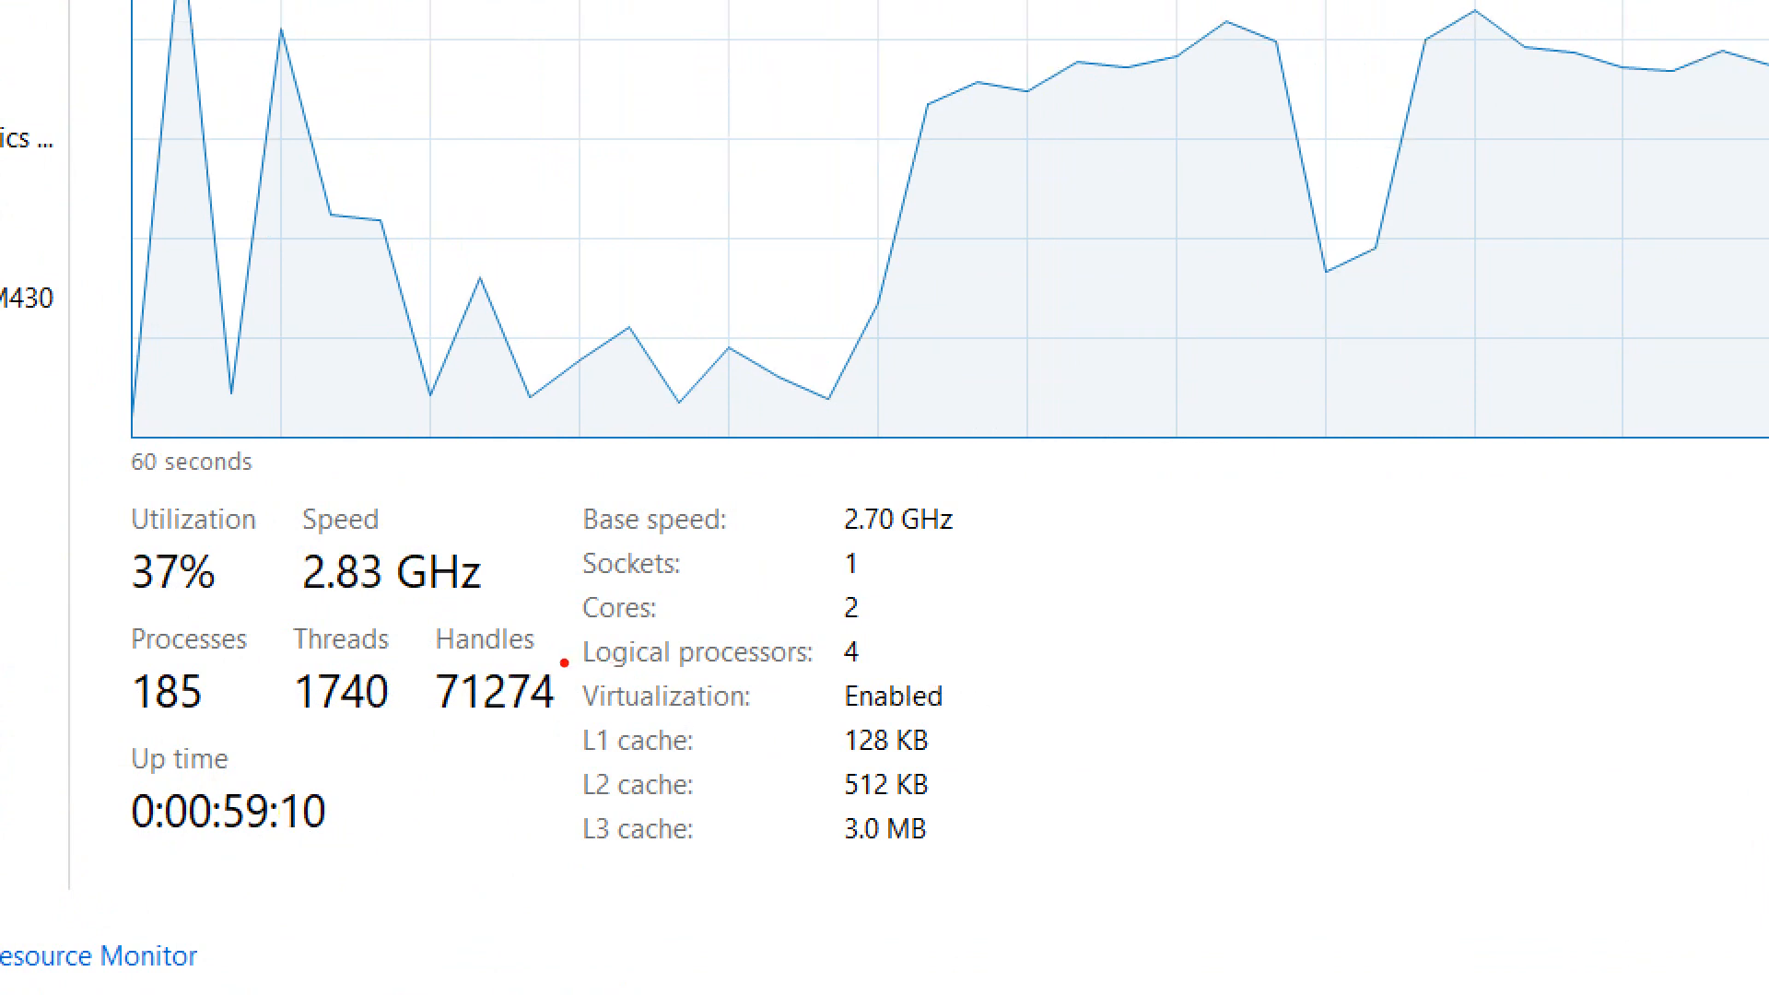
pyautogui.moveTo(556, 665)
pyautogui.mouseDown()
pyautogui.moveTo(815, 720)
pyautogui.moveTo(990, 732)
pyautogui.mouseUp()
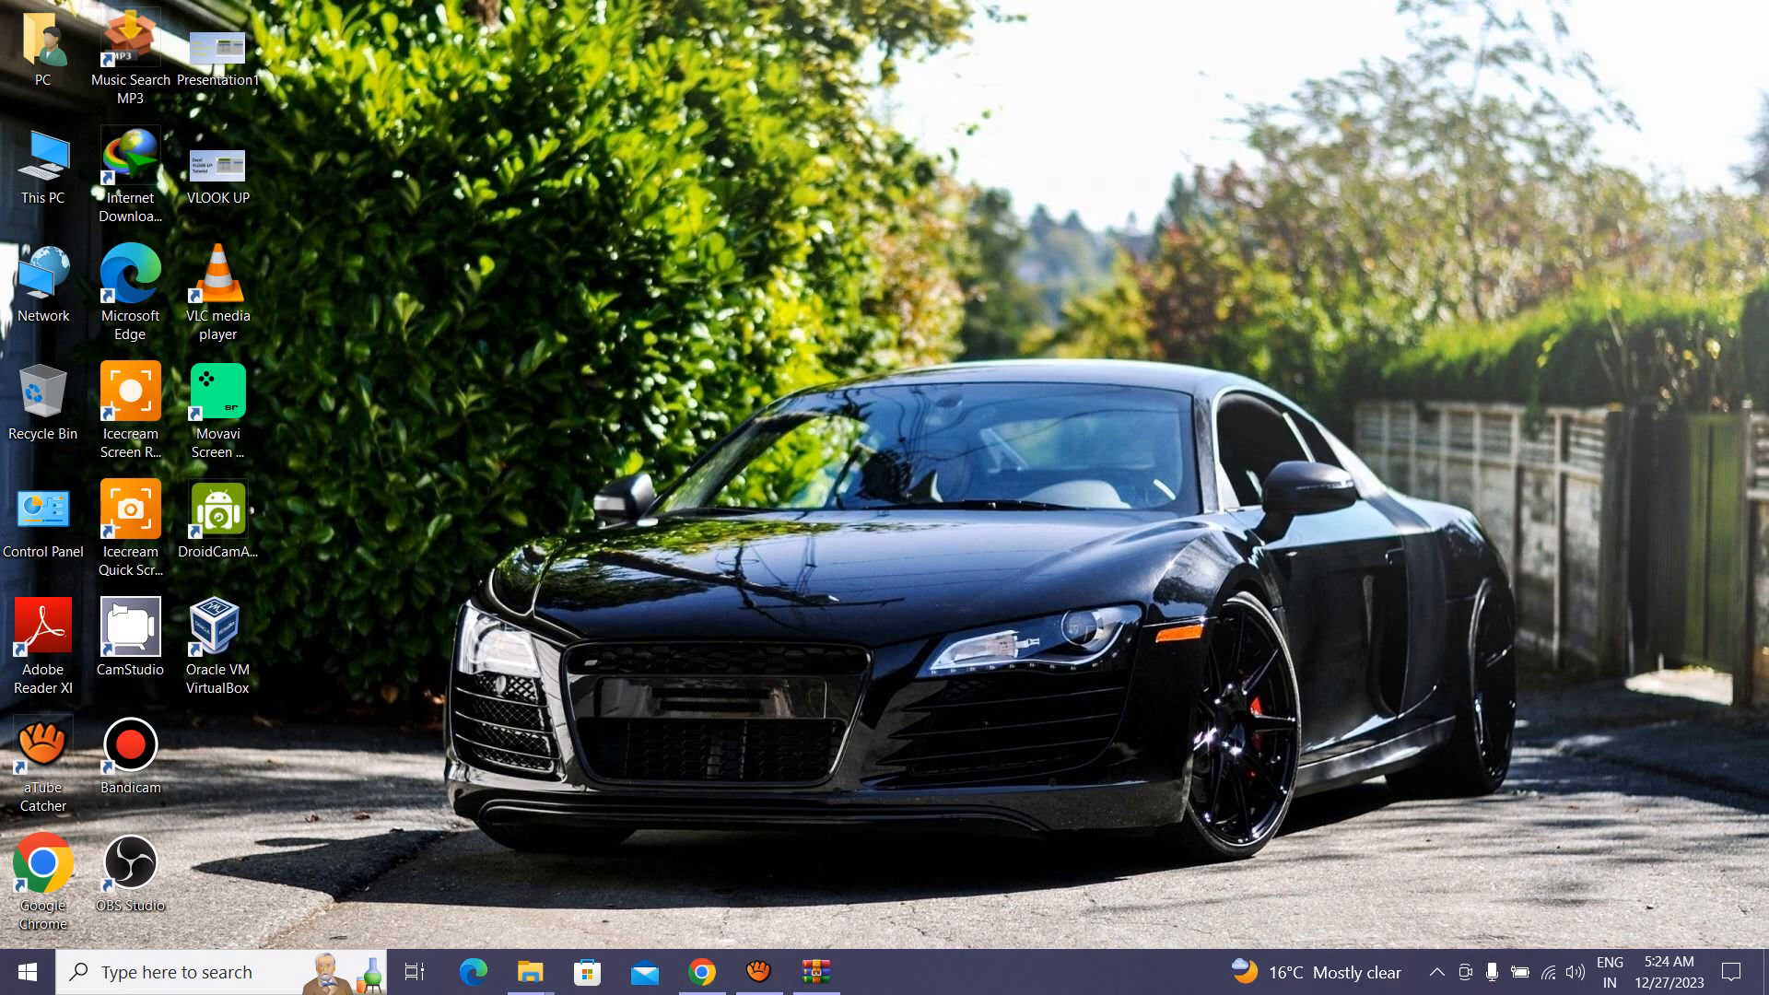
# Step: Open the Get Kali page from the kali linux download results and scroll to Installer Images
pyautogui.click(702, 972)
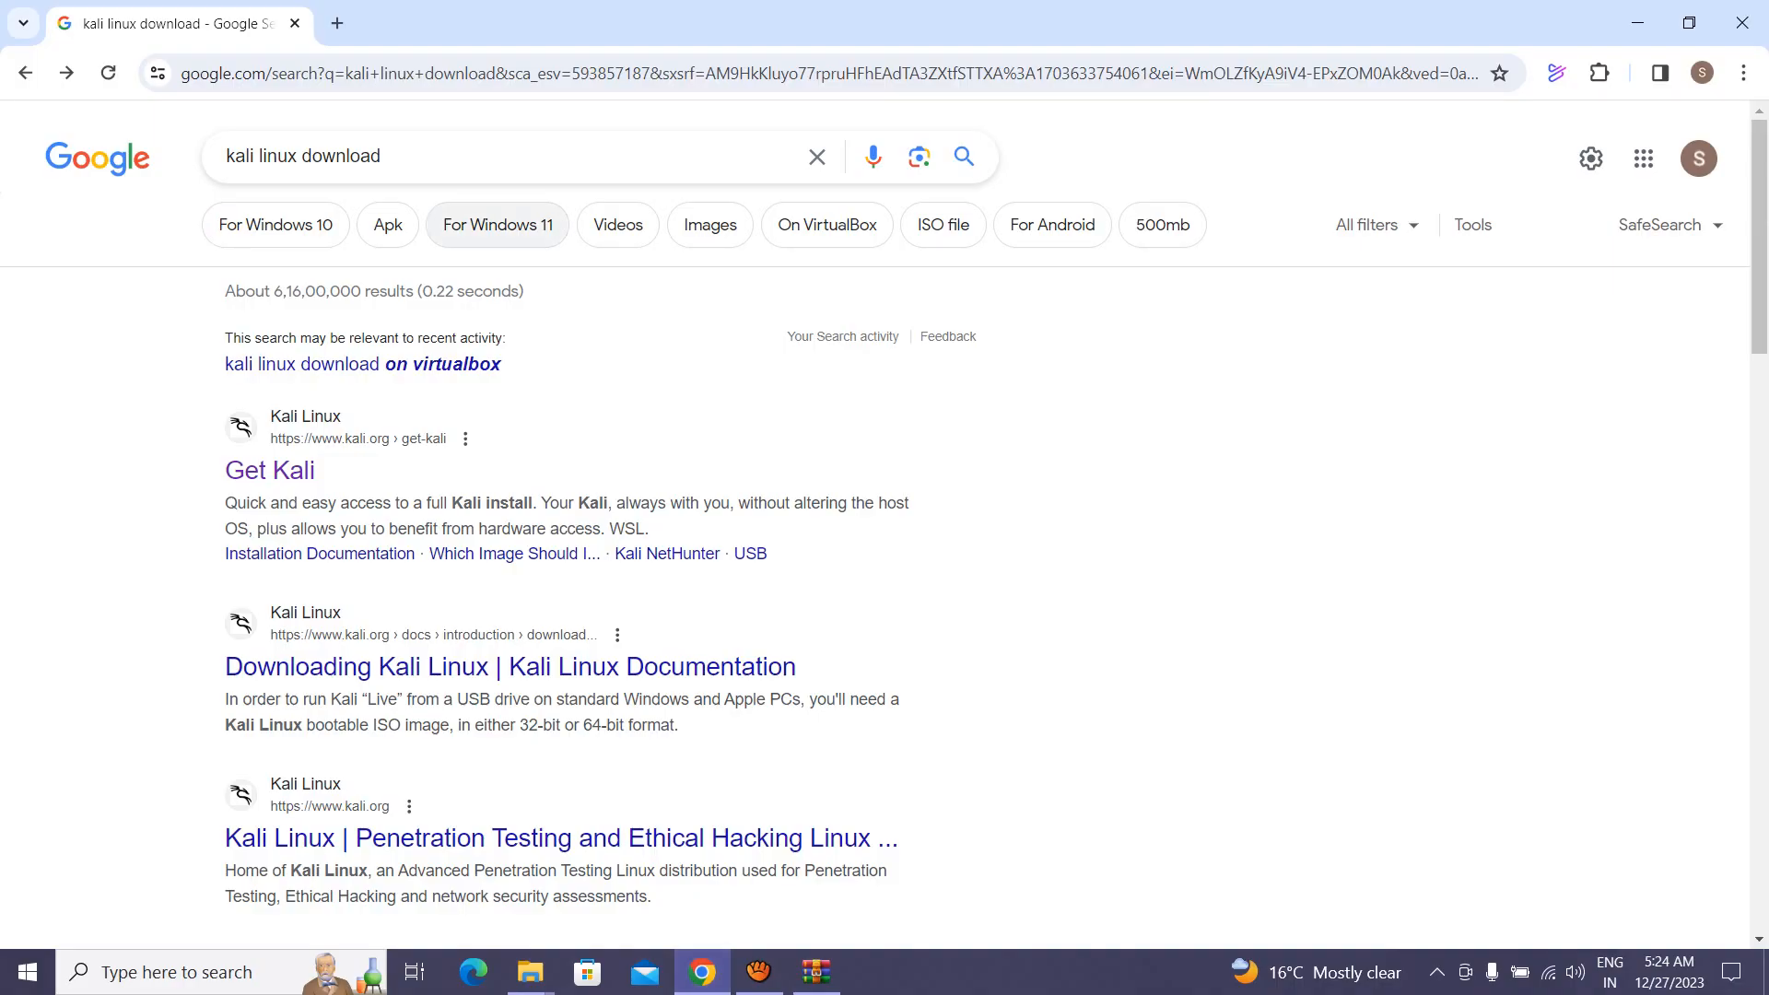
pyautogui.tripleClick(461, 157)
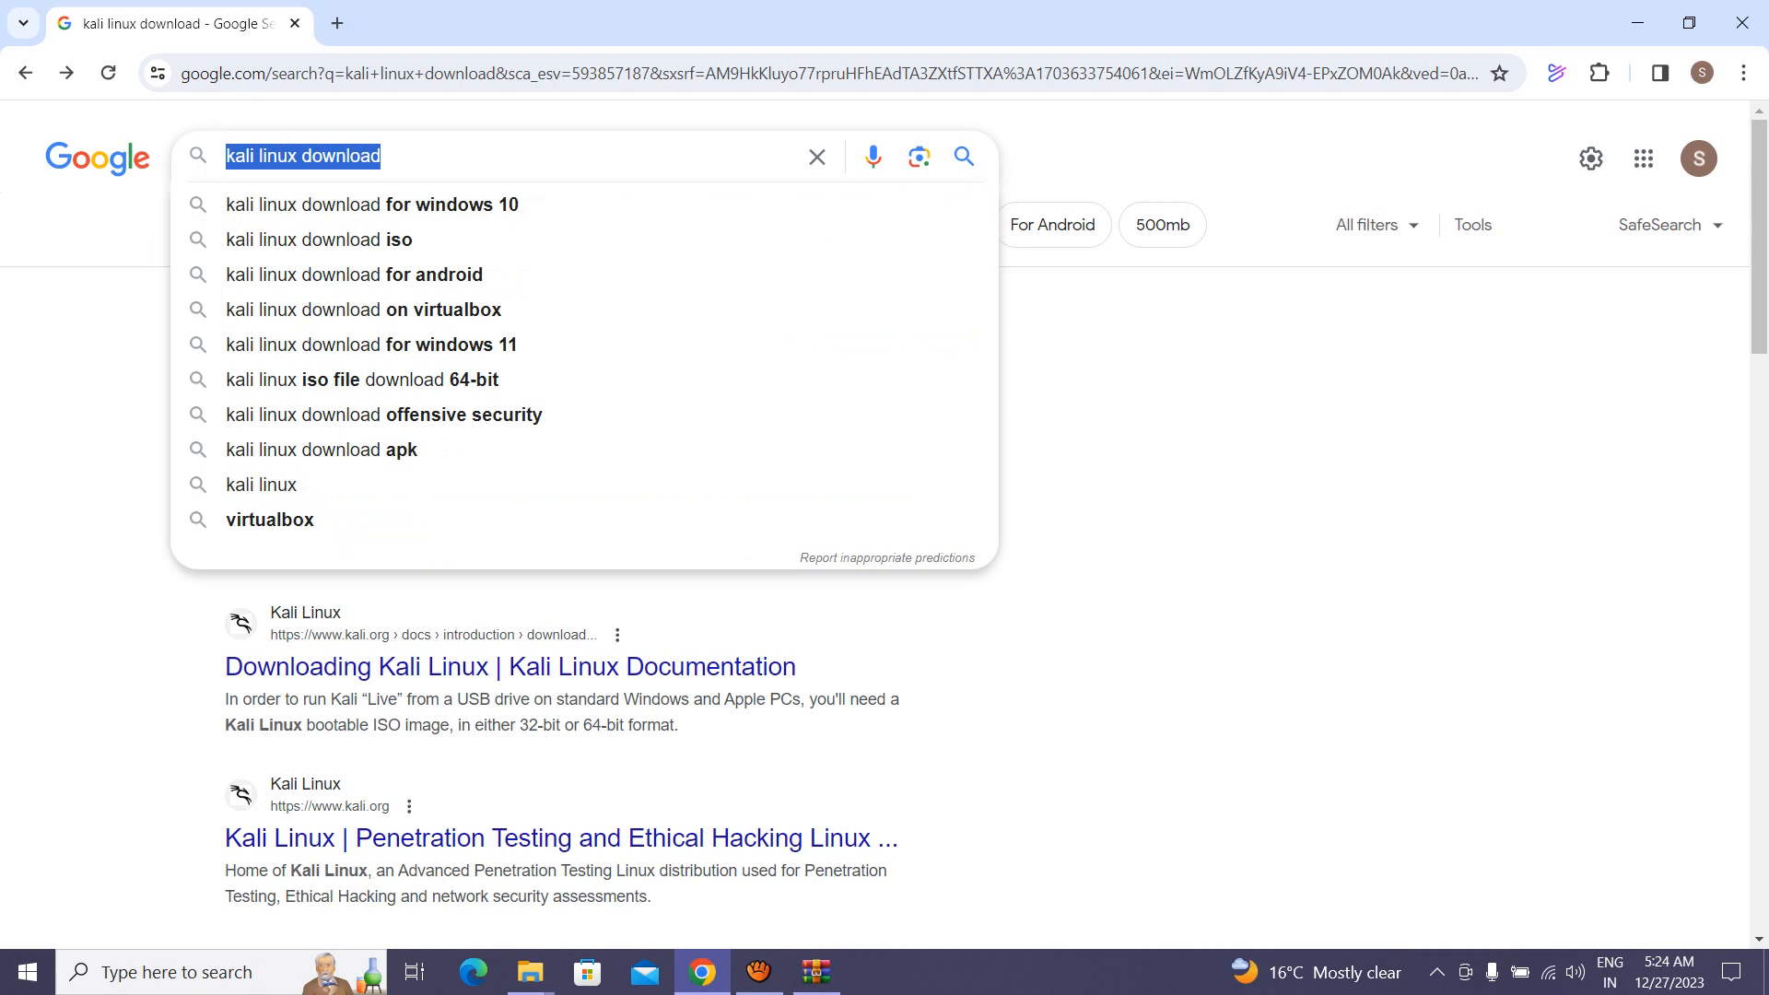
pyautogui.click(383, 156)
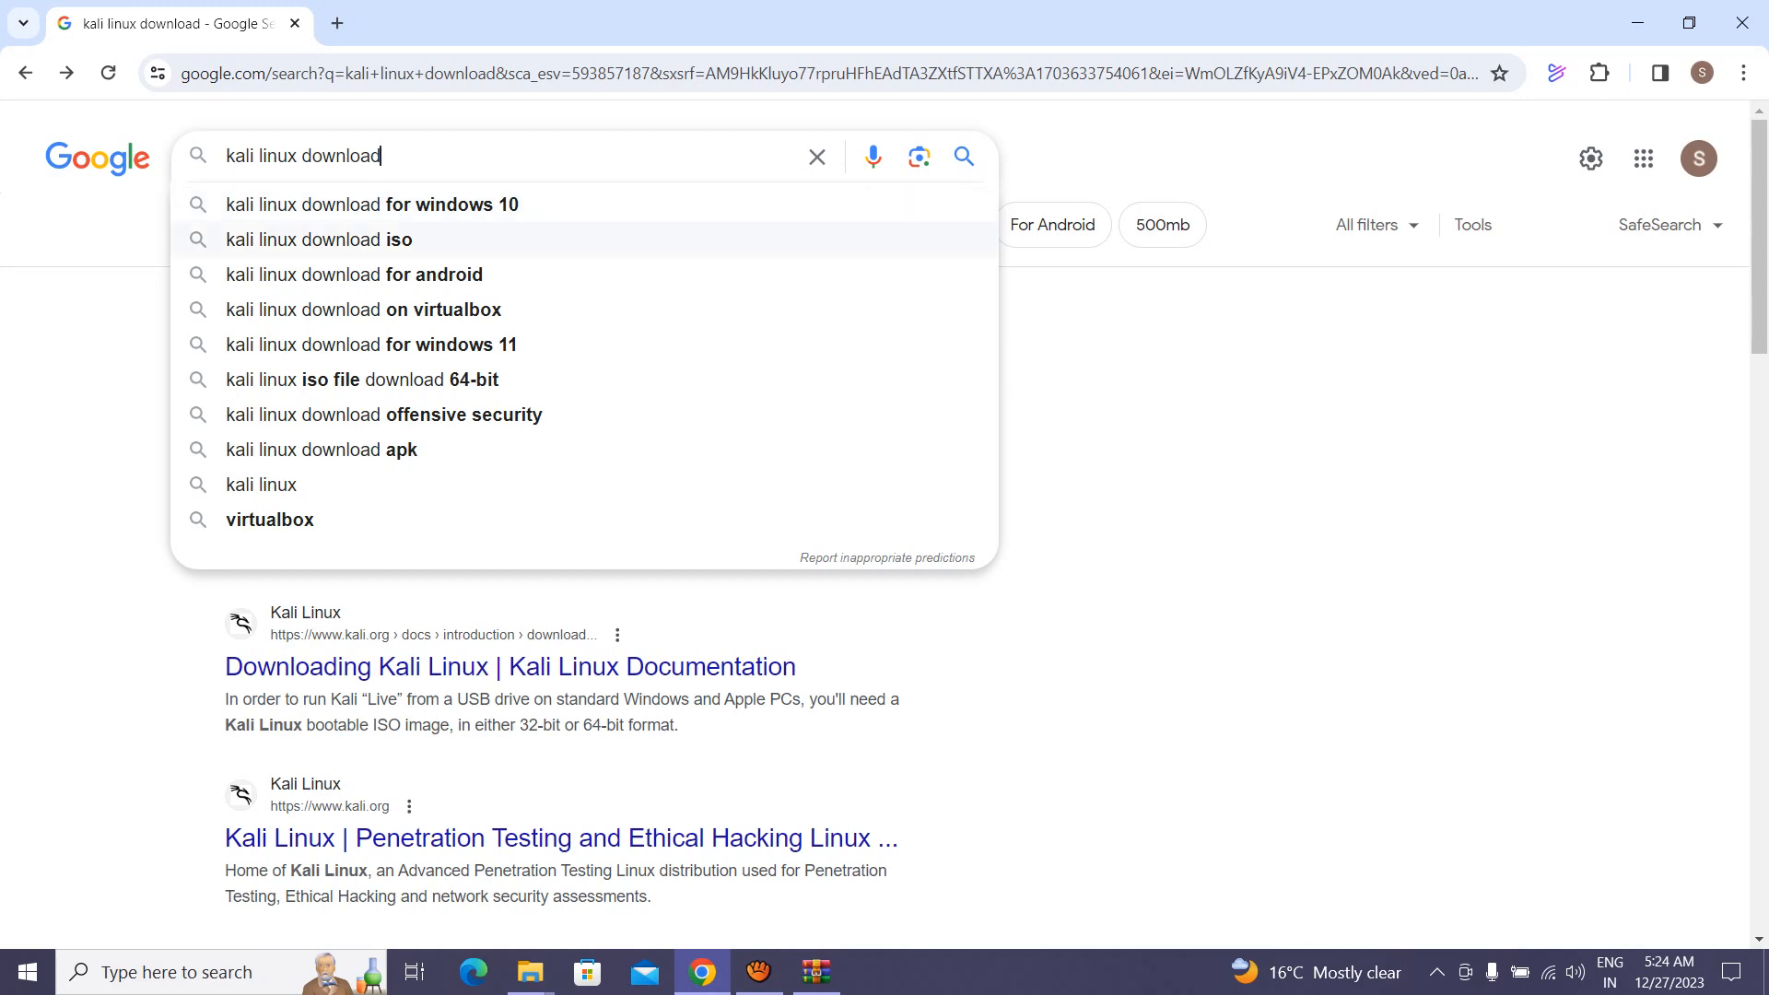
pyautogui.press('Return')
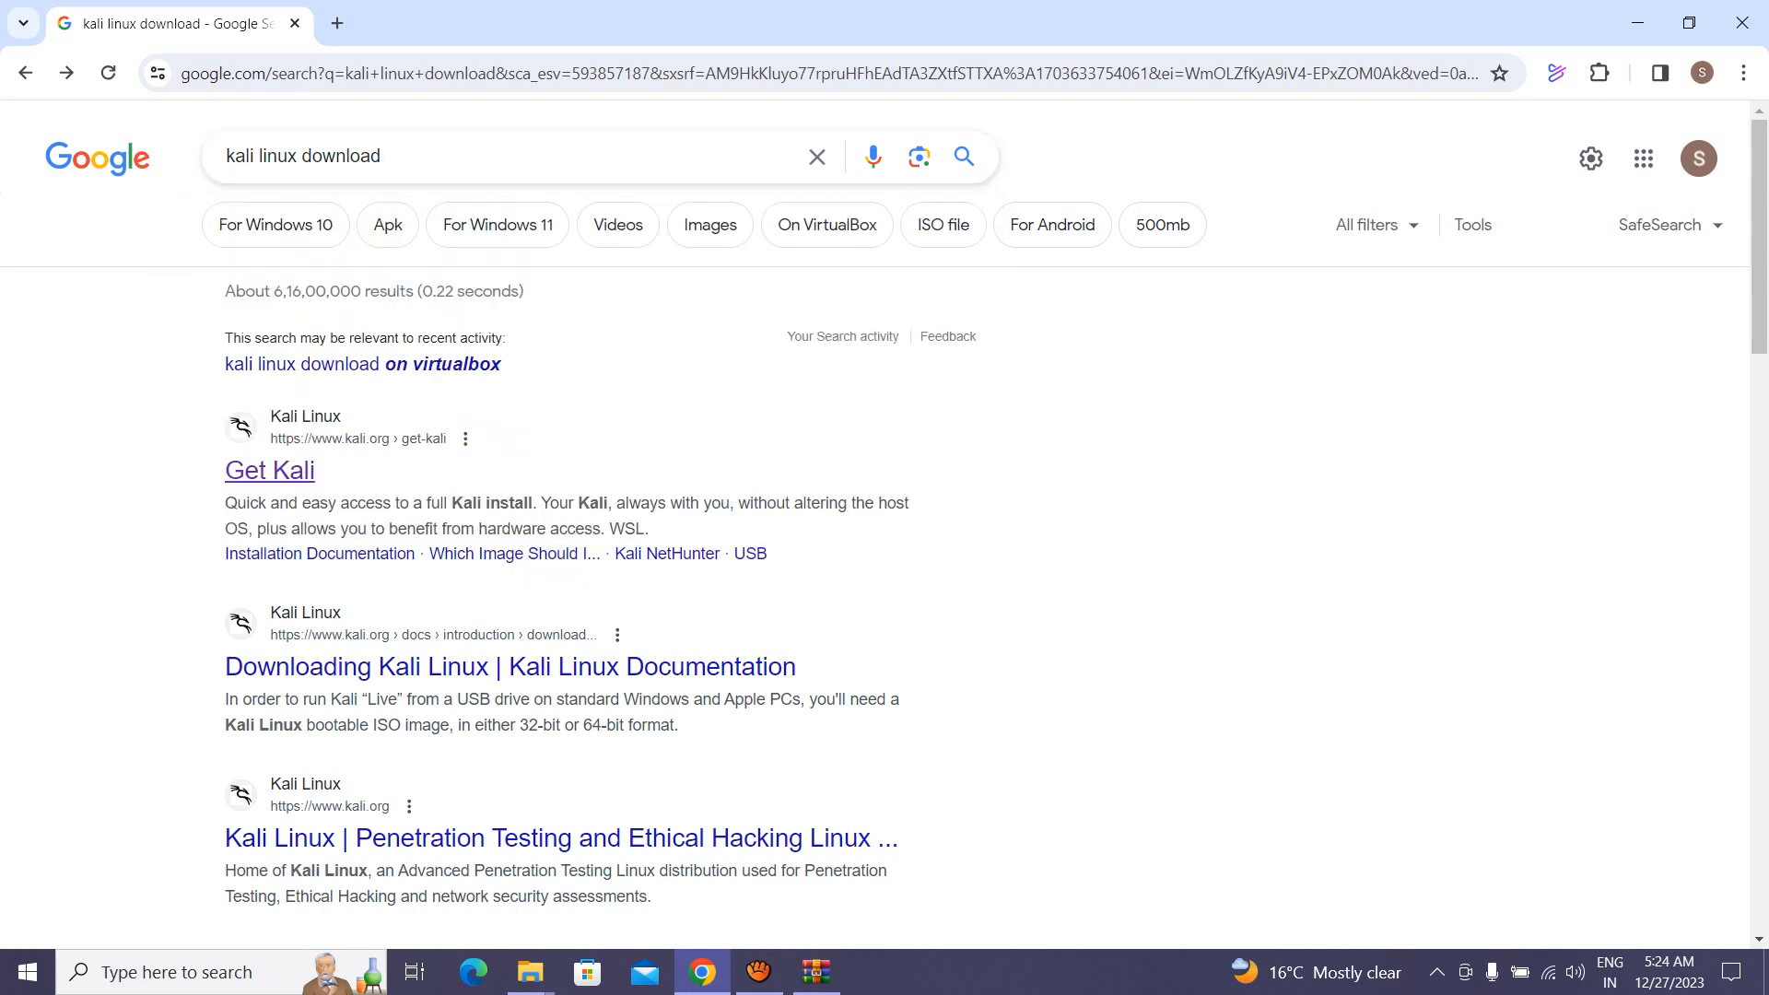
pyautogui.middleClick(270, 471)
pyautogui.click(405, 24)
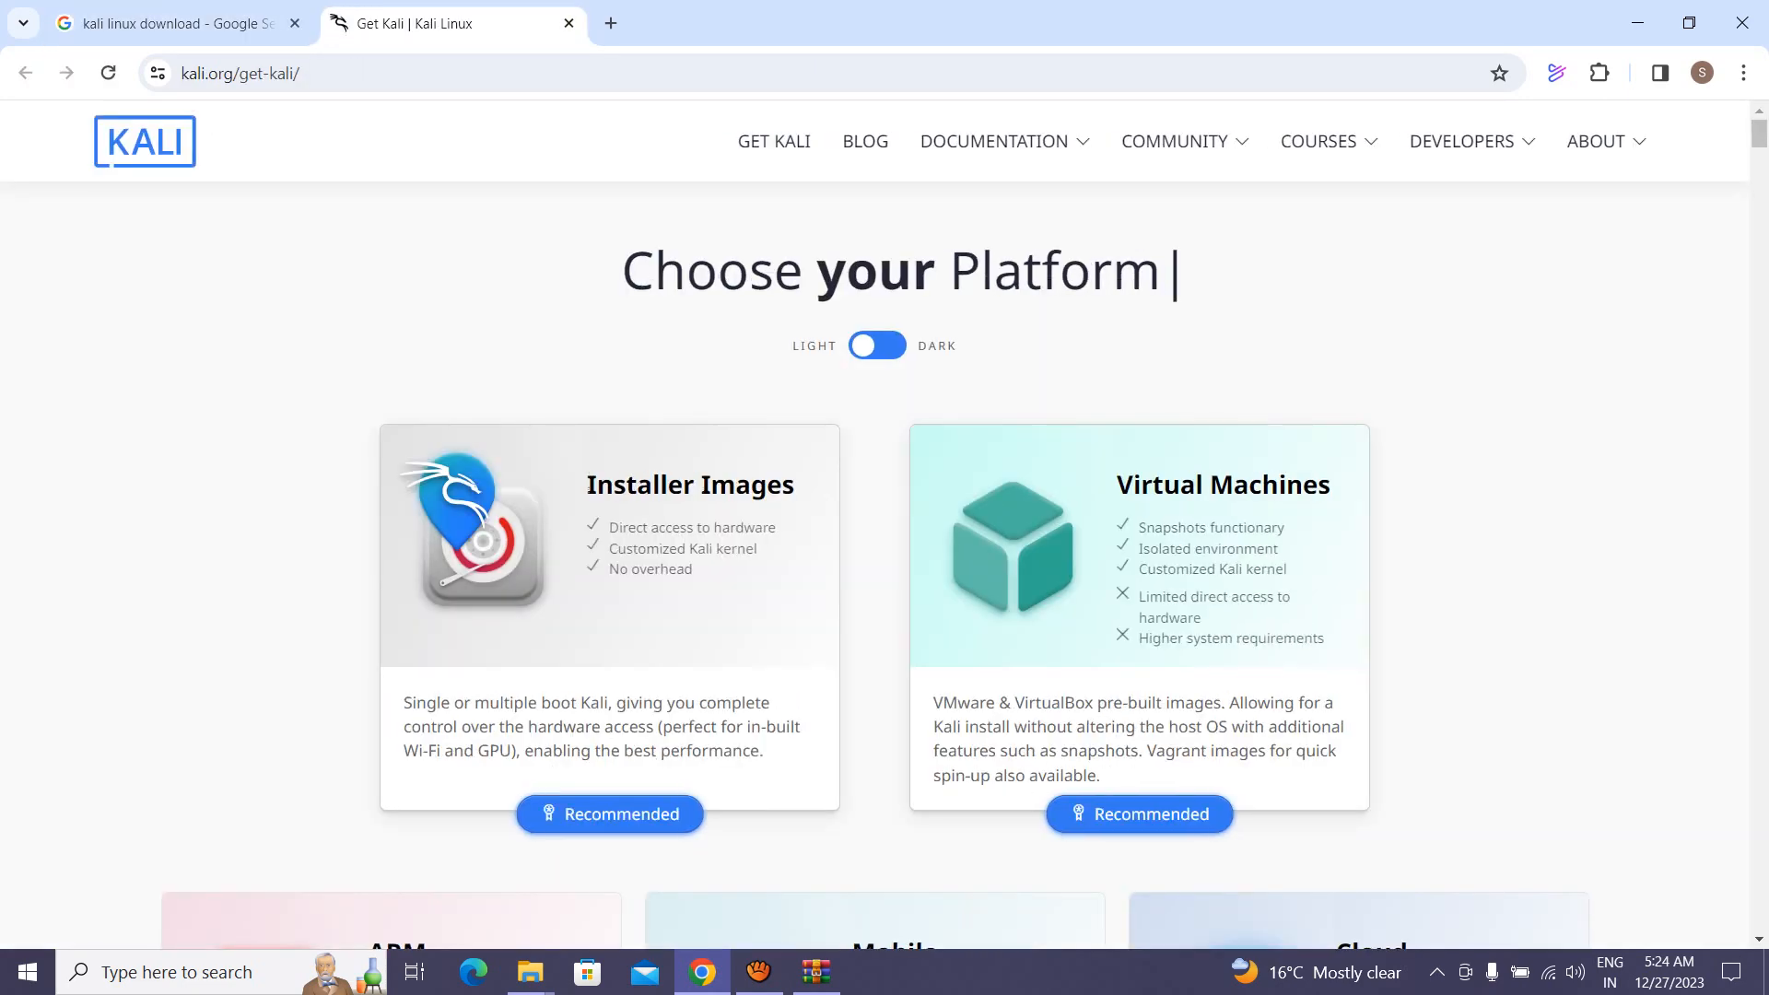
pyautogui.scroll(-15, 875, 523)
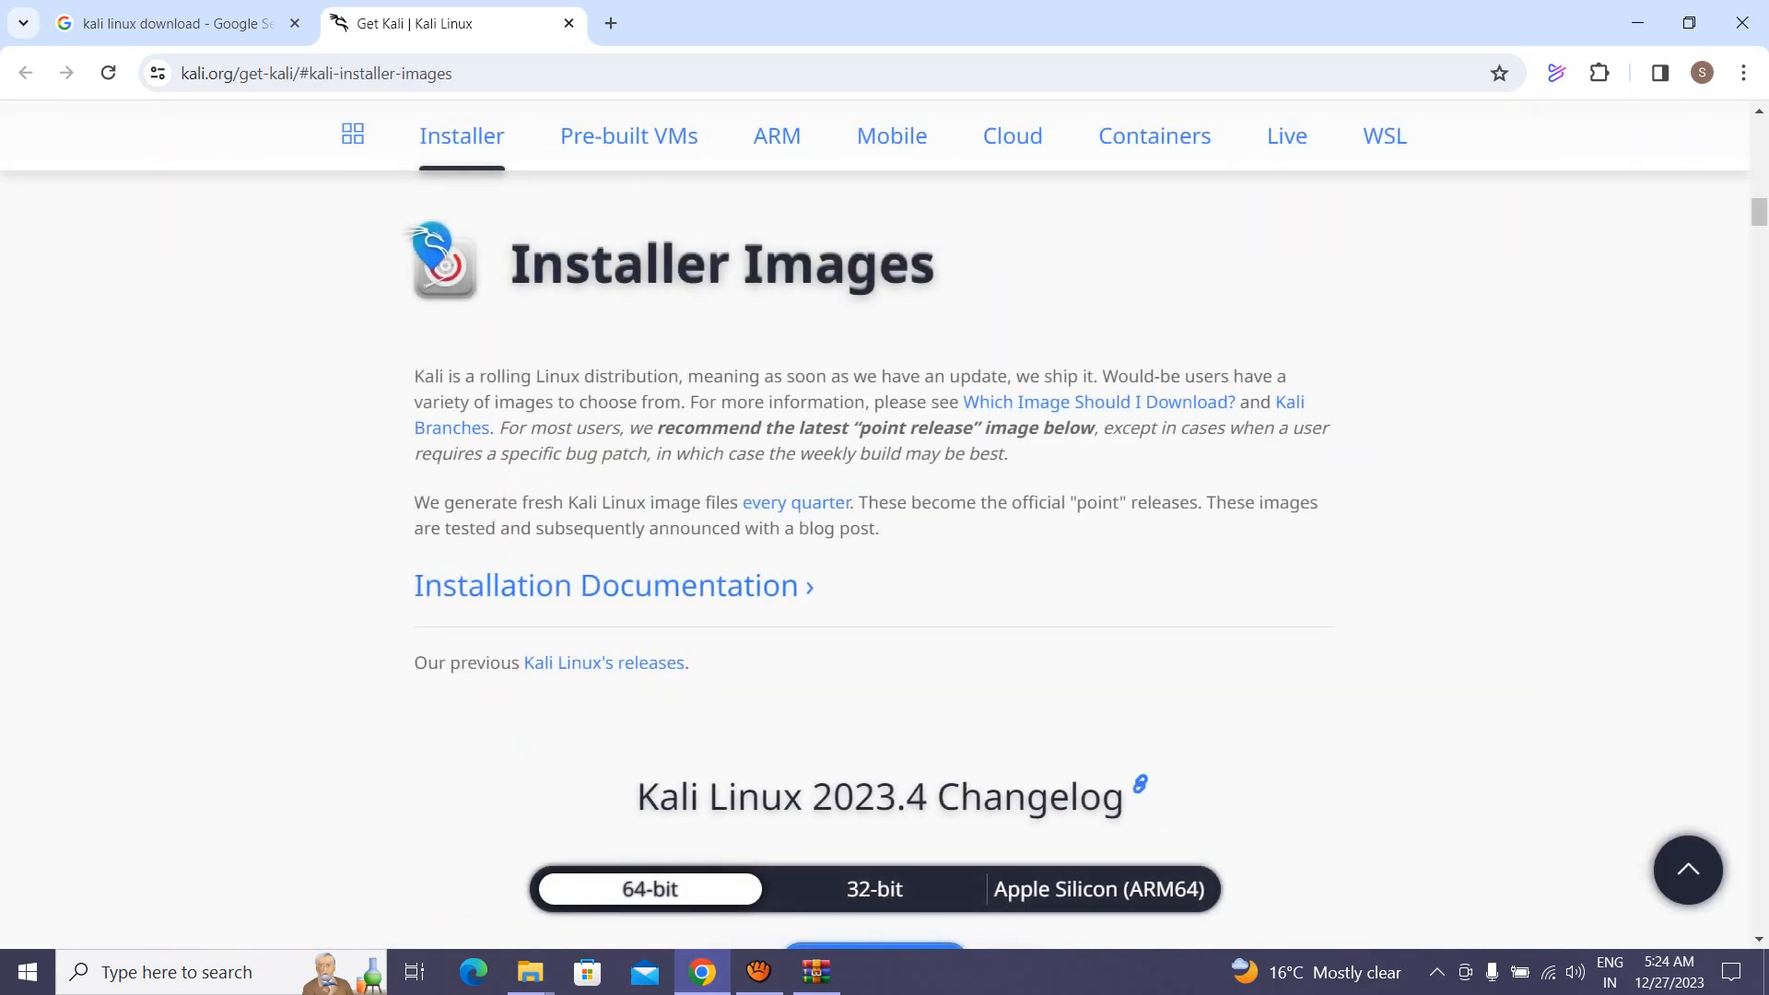
pyautogui.scroll(-7, 876, 524)
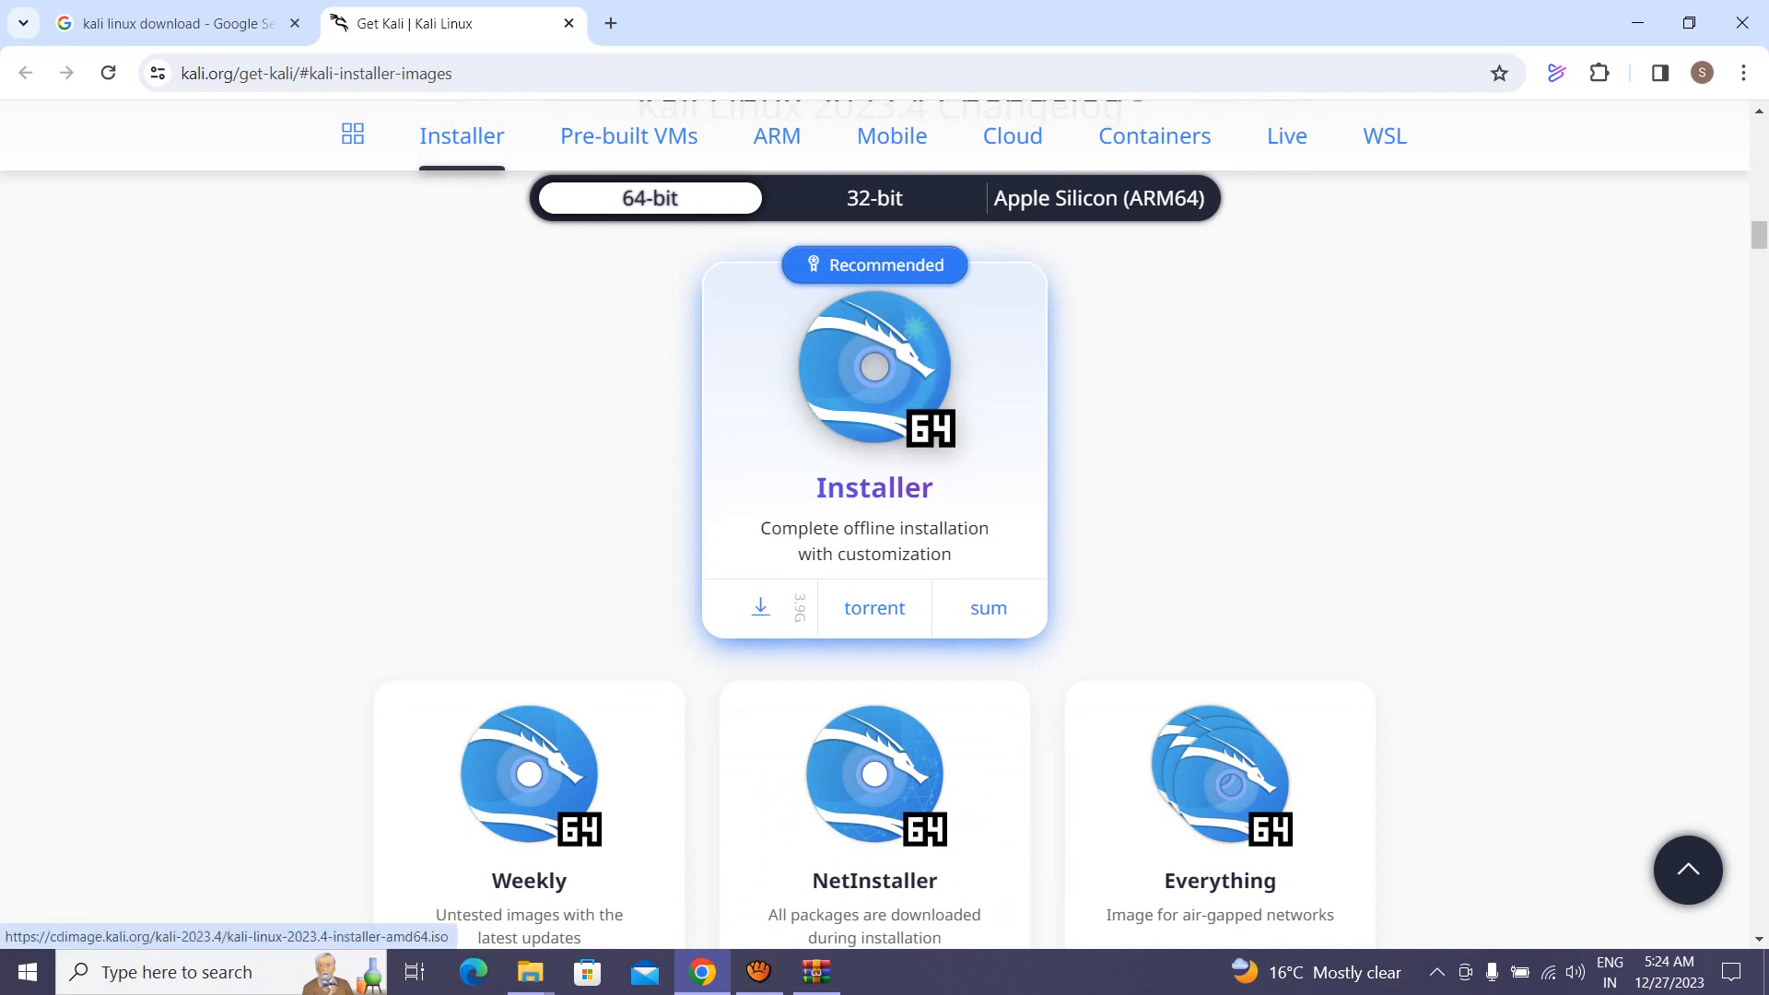
# Step: Start the 64-bit Kali installer download, then cancel it twice in the download manager
pyautogui.click(761, 608)
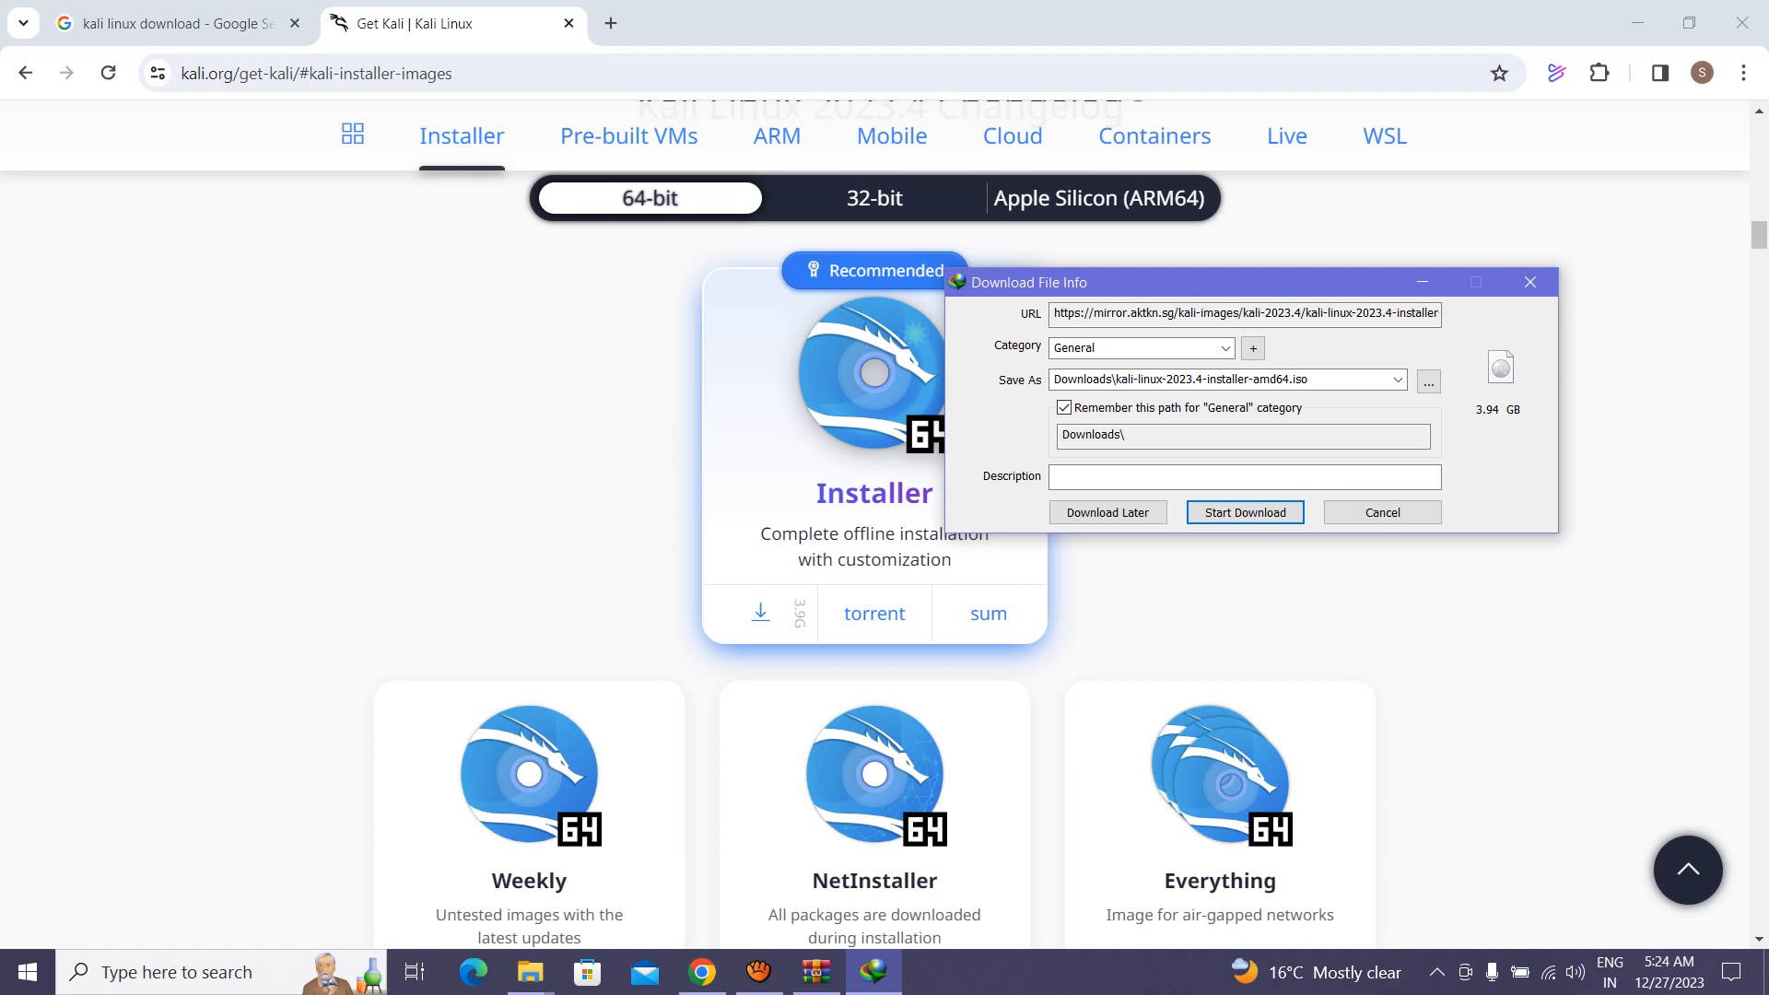
pyautogui.moveTo(1225, 283); pyautogui.dragTo(1130, 321)
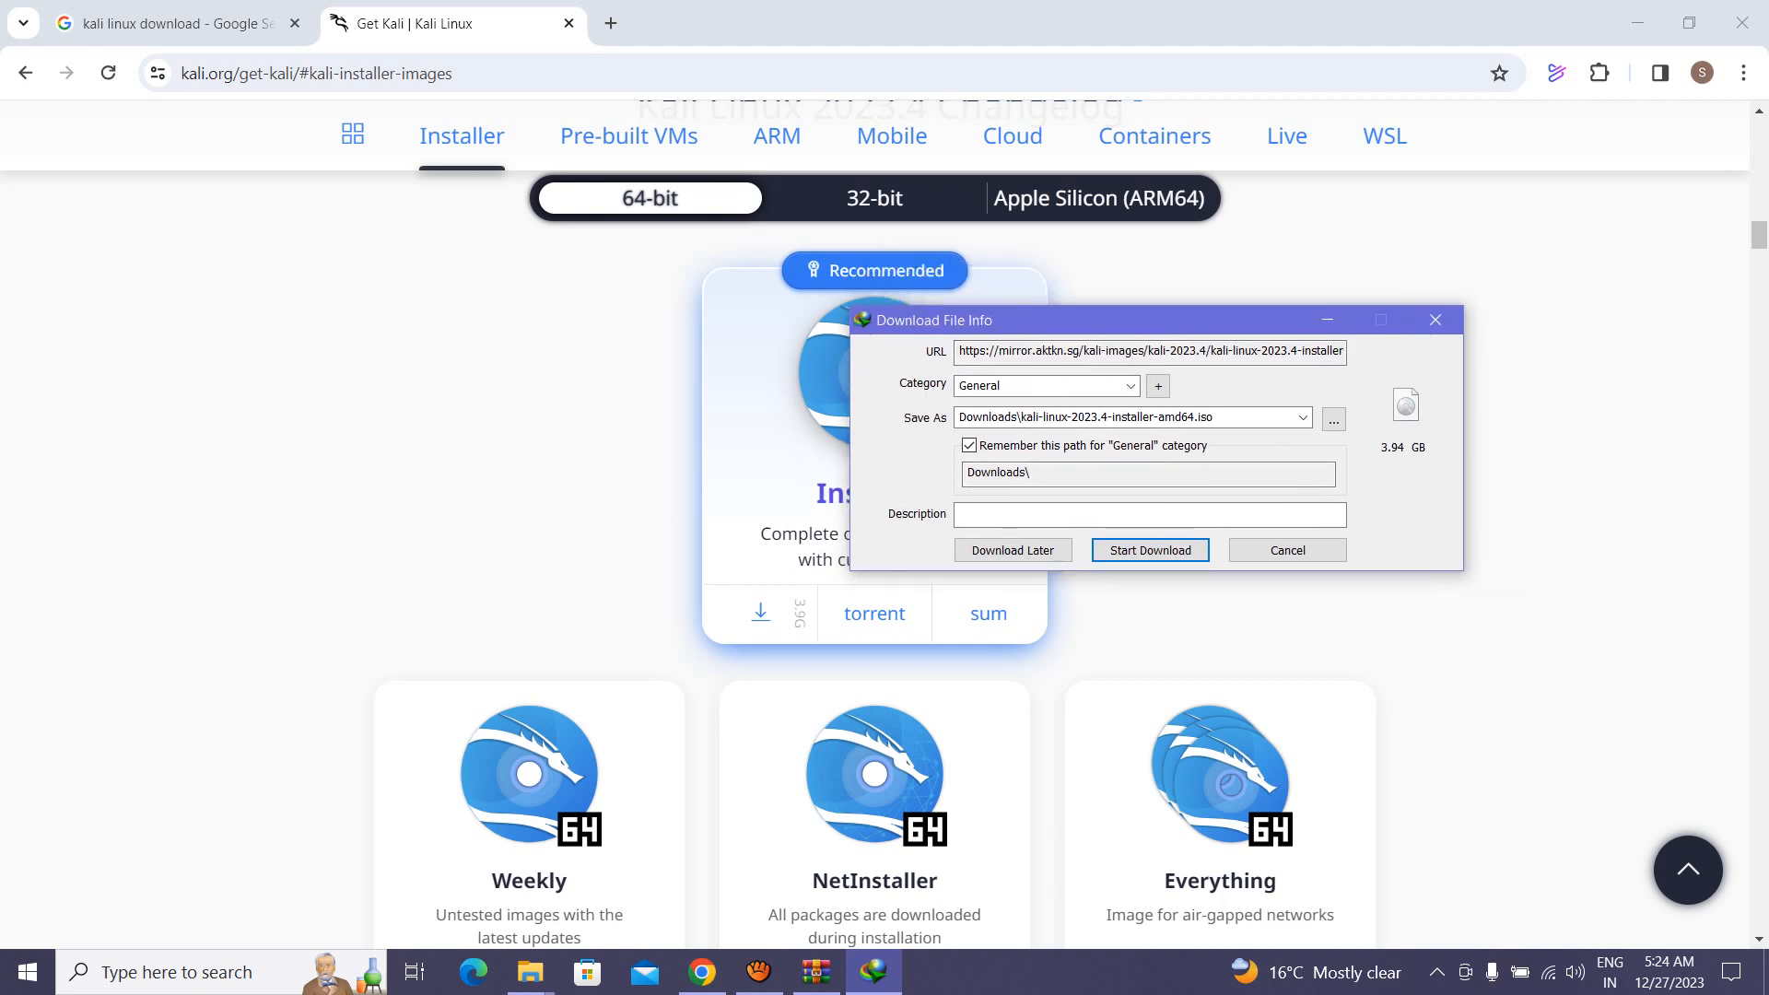
pyautogui.click(1288, 550)
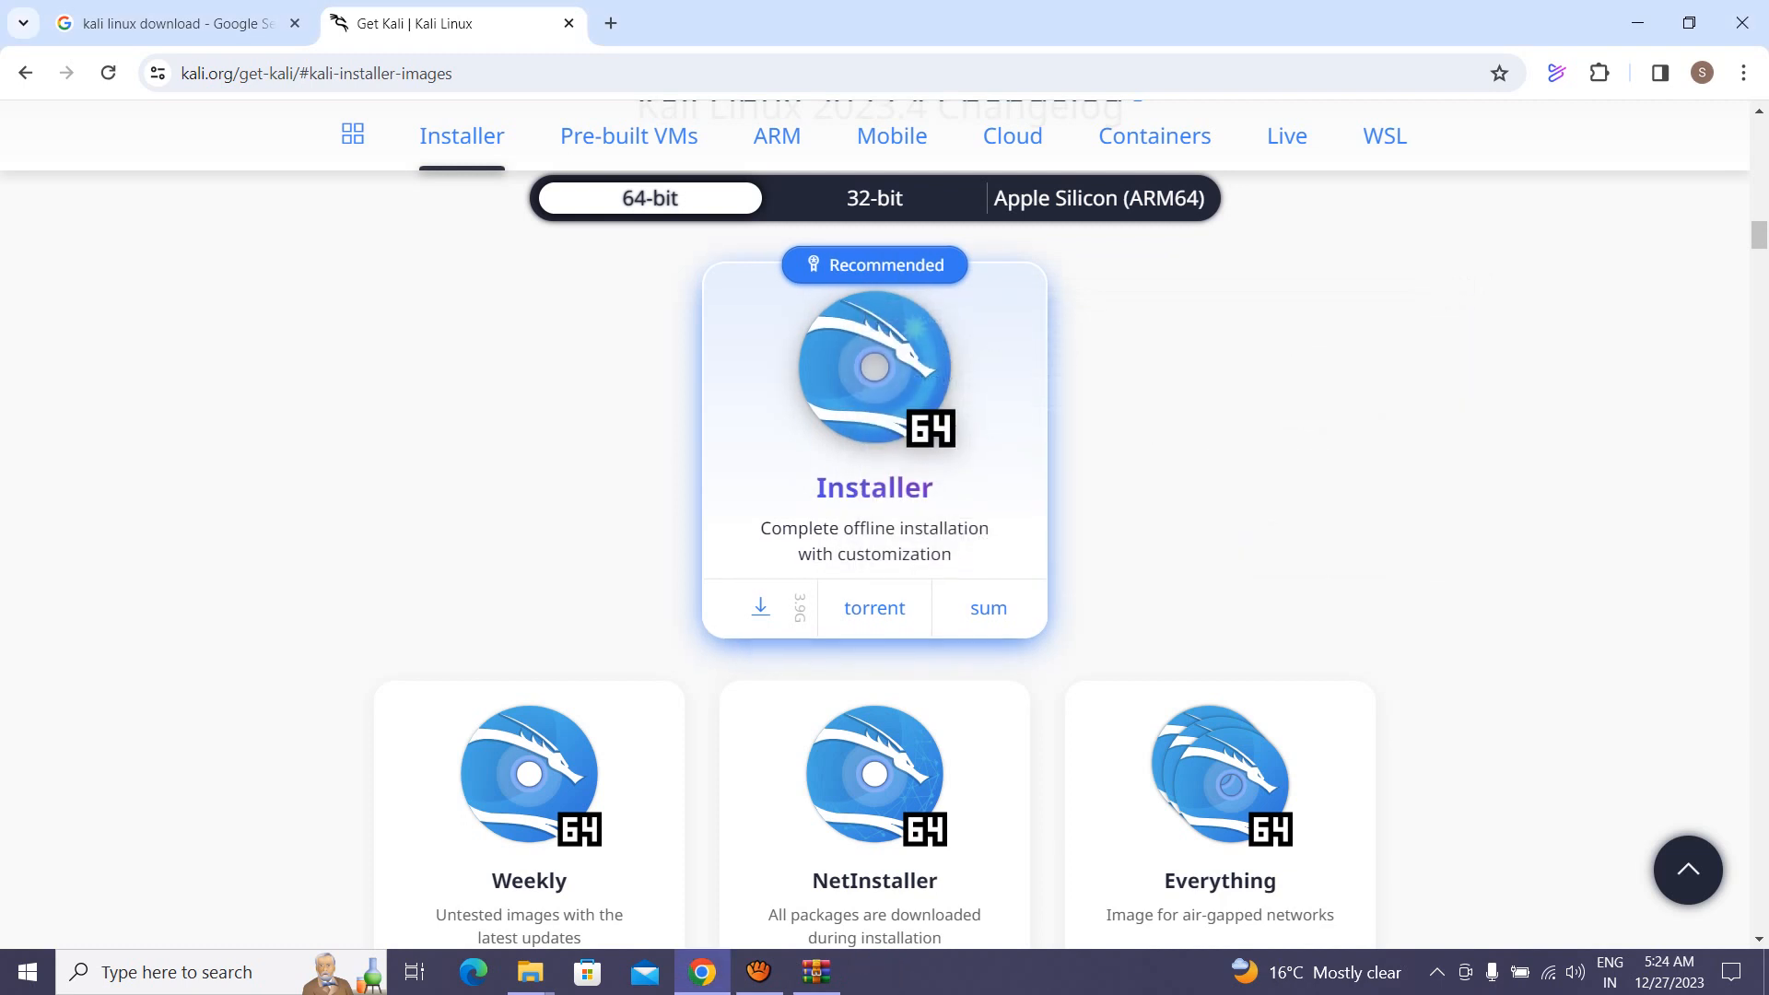
pyautogui.click(760, 613)
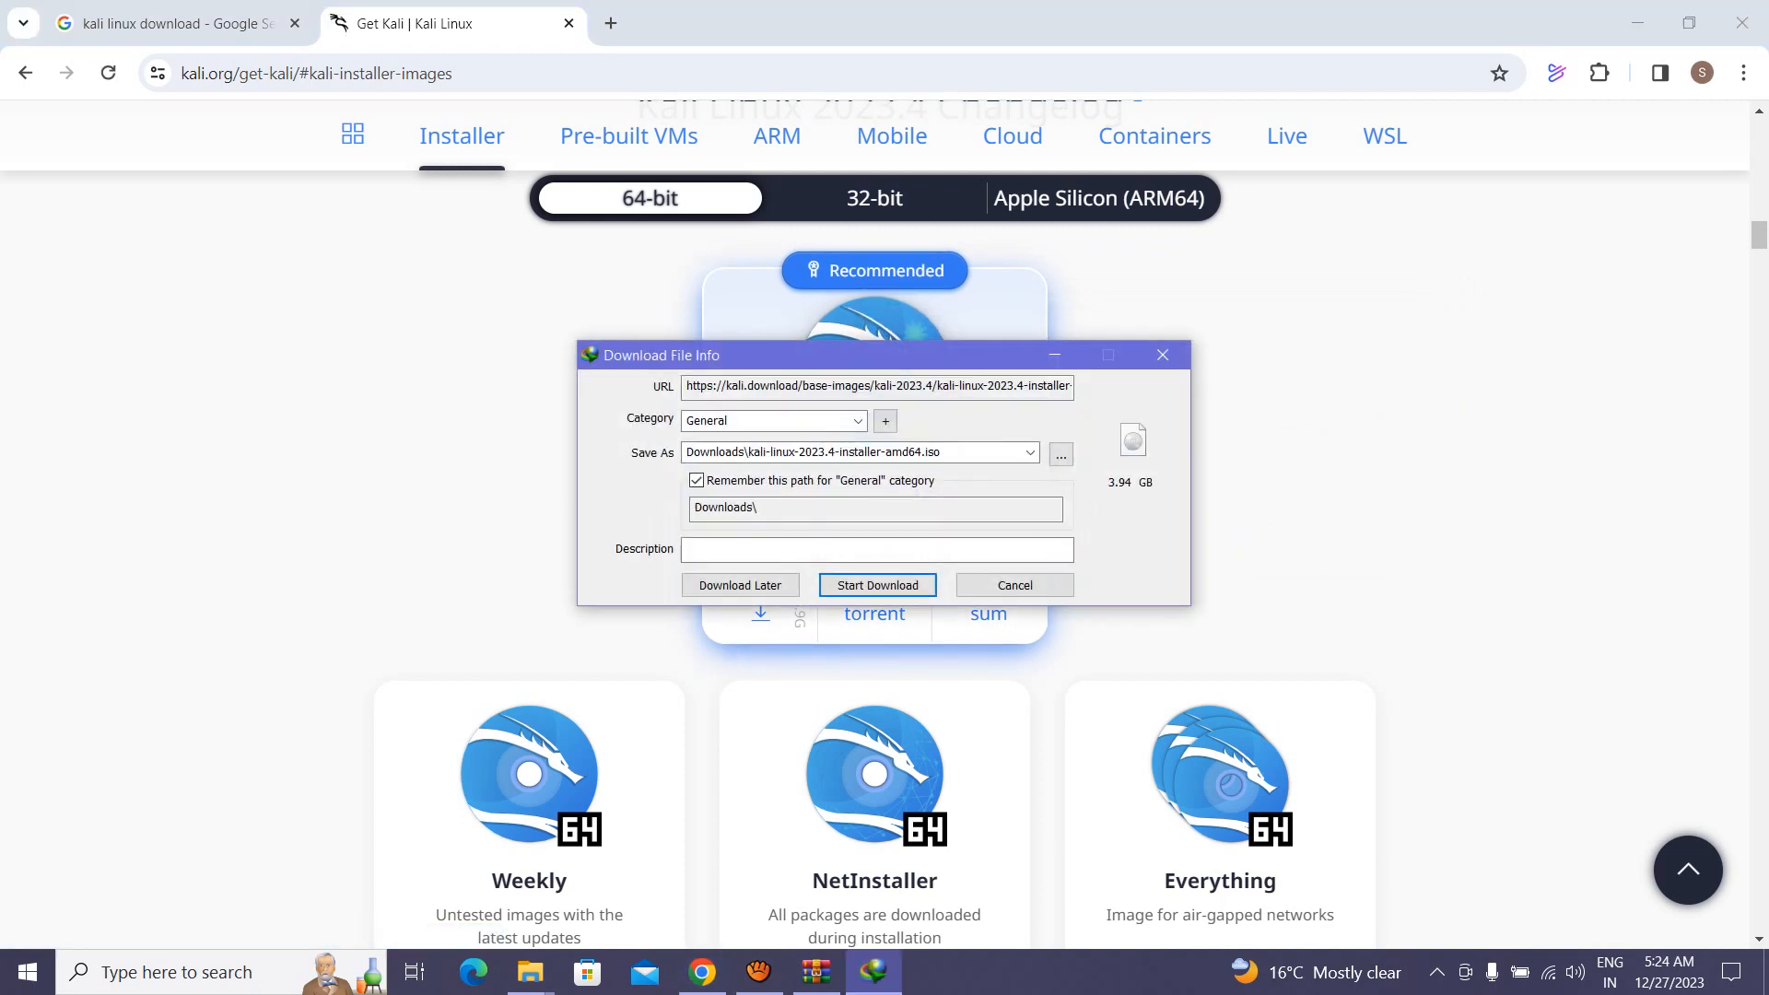
pyautogui.moveTo(848, 356); pyautogui.dragTo(967, 369)
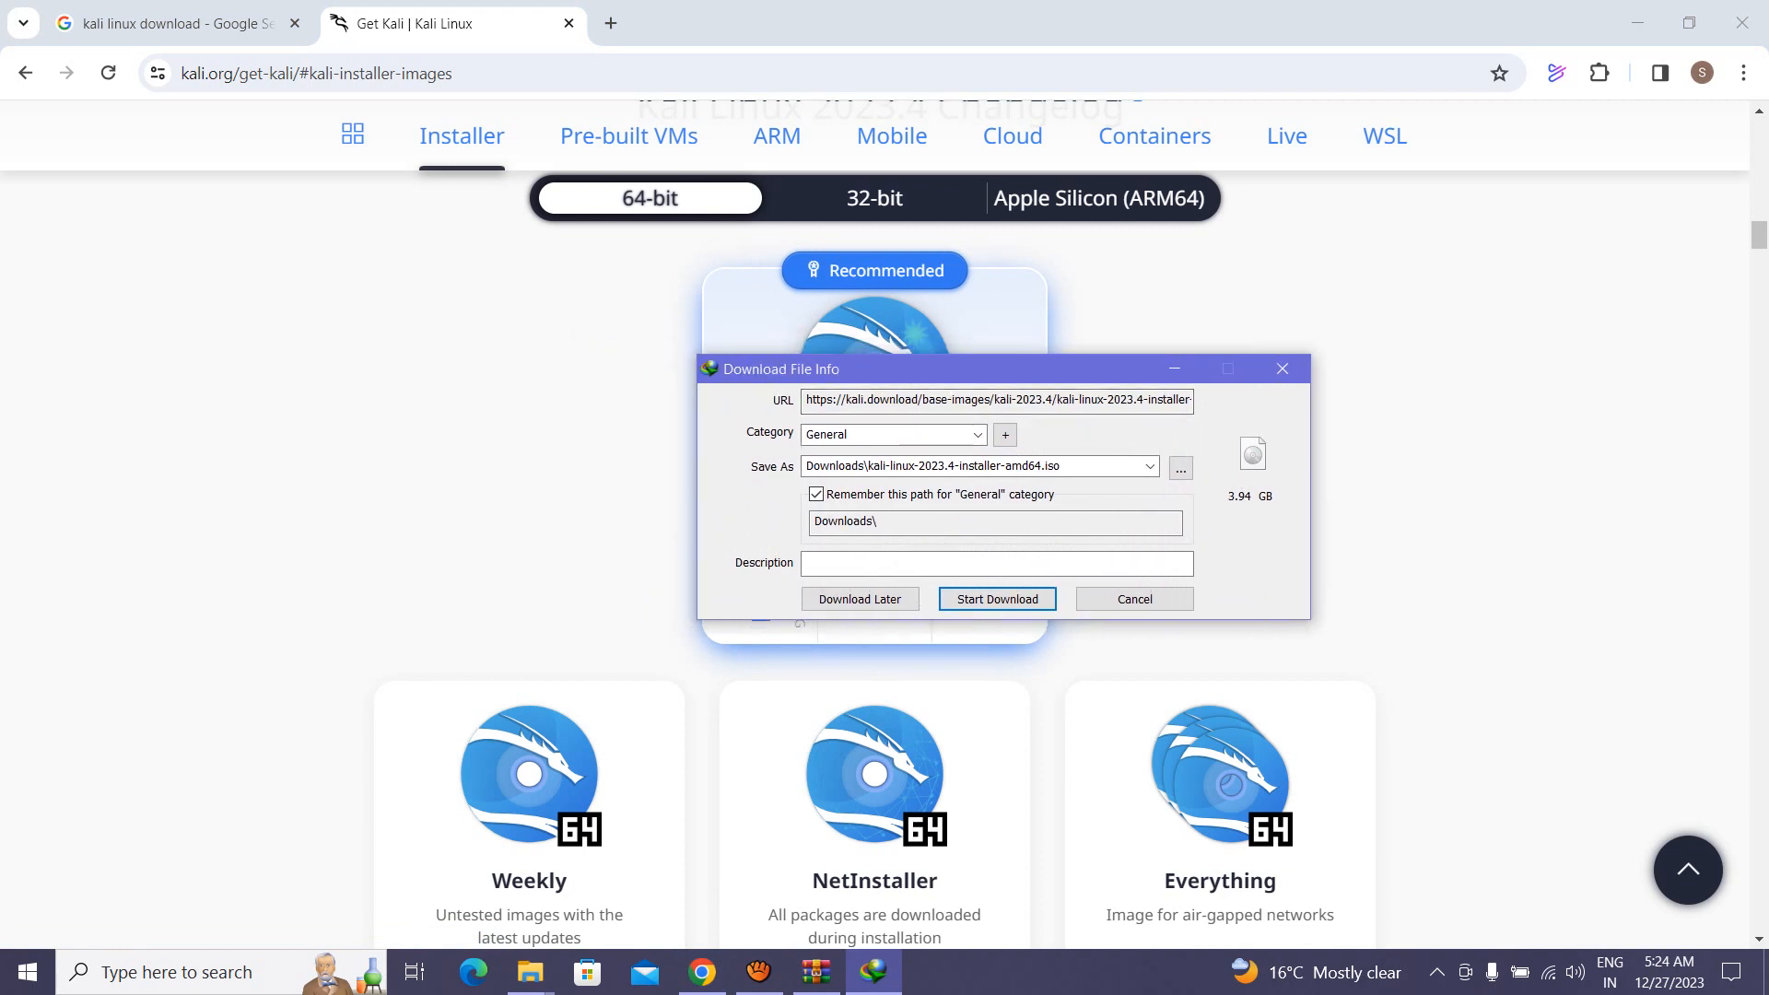
pyautogui.click(1134, 599)
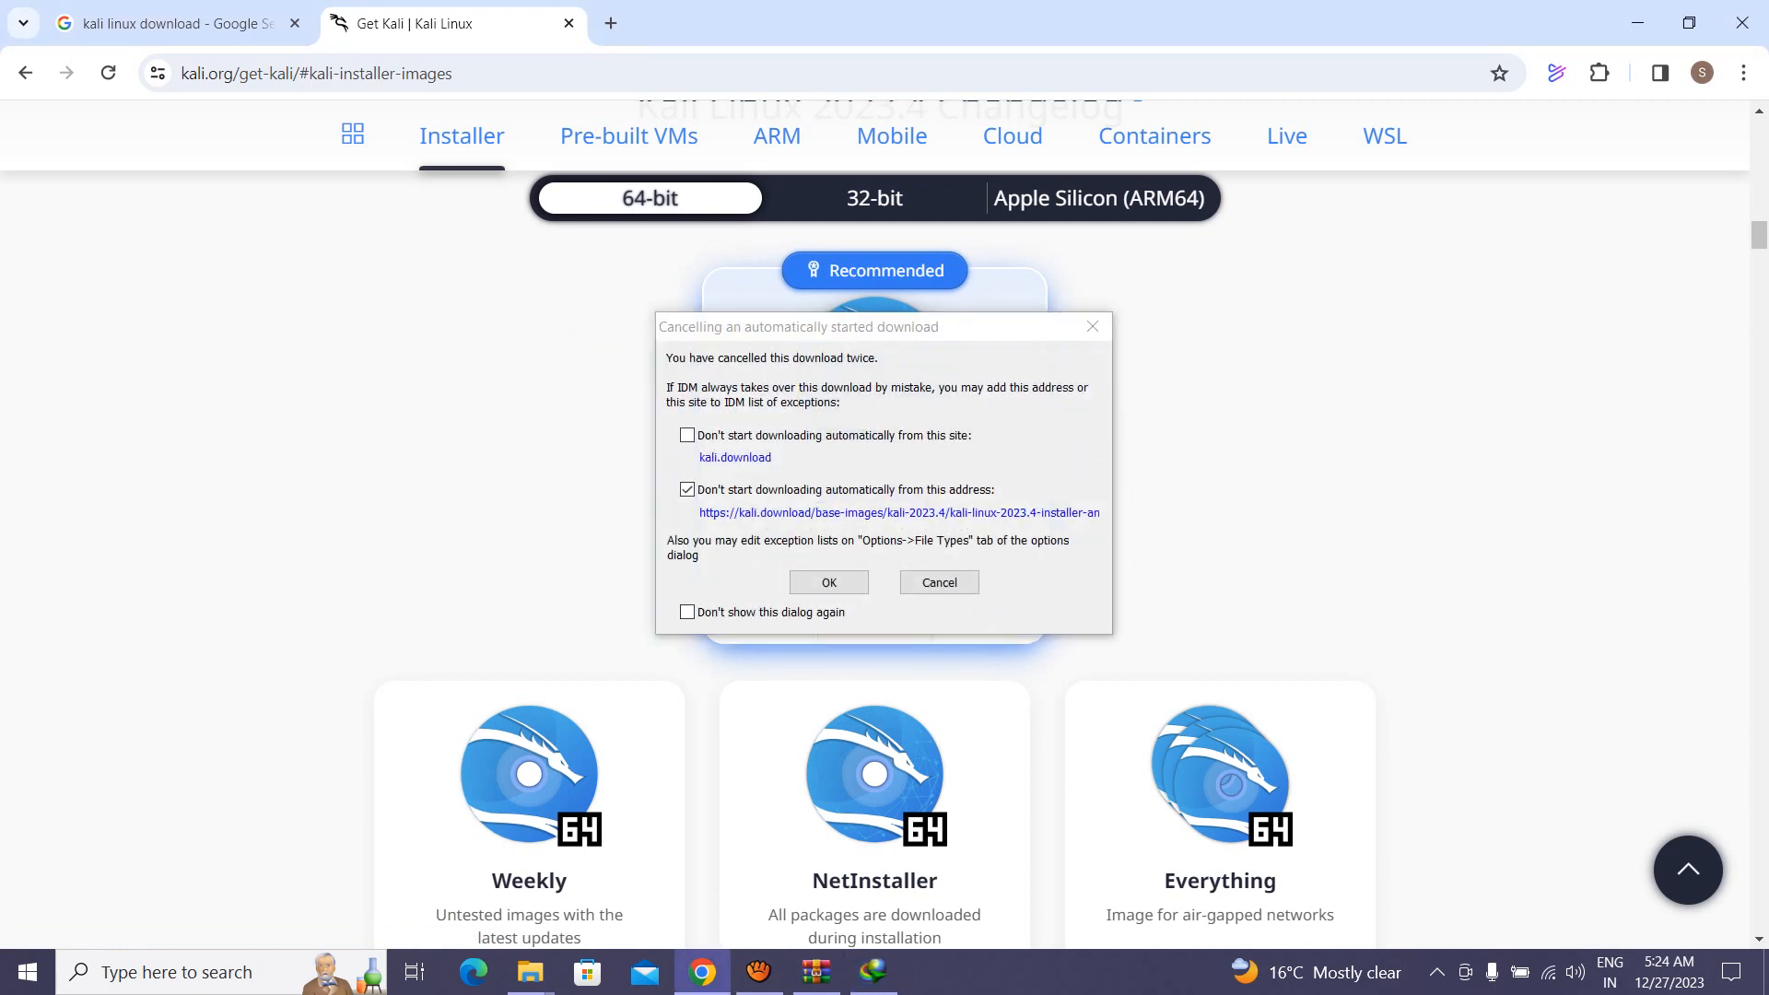
pyautogui.click(940, 582)
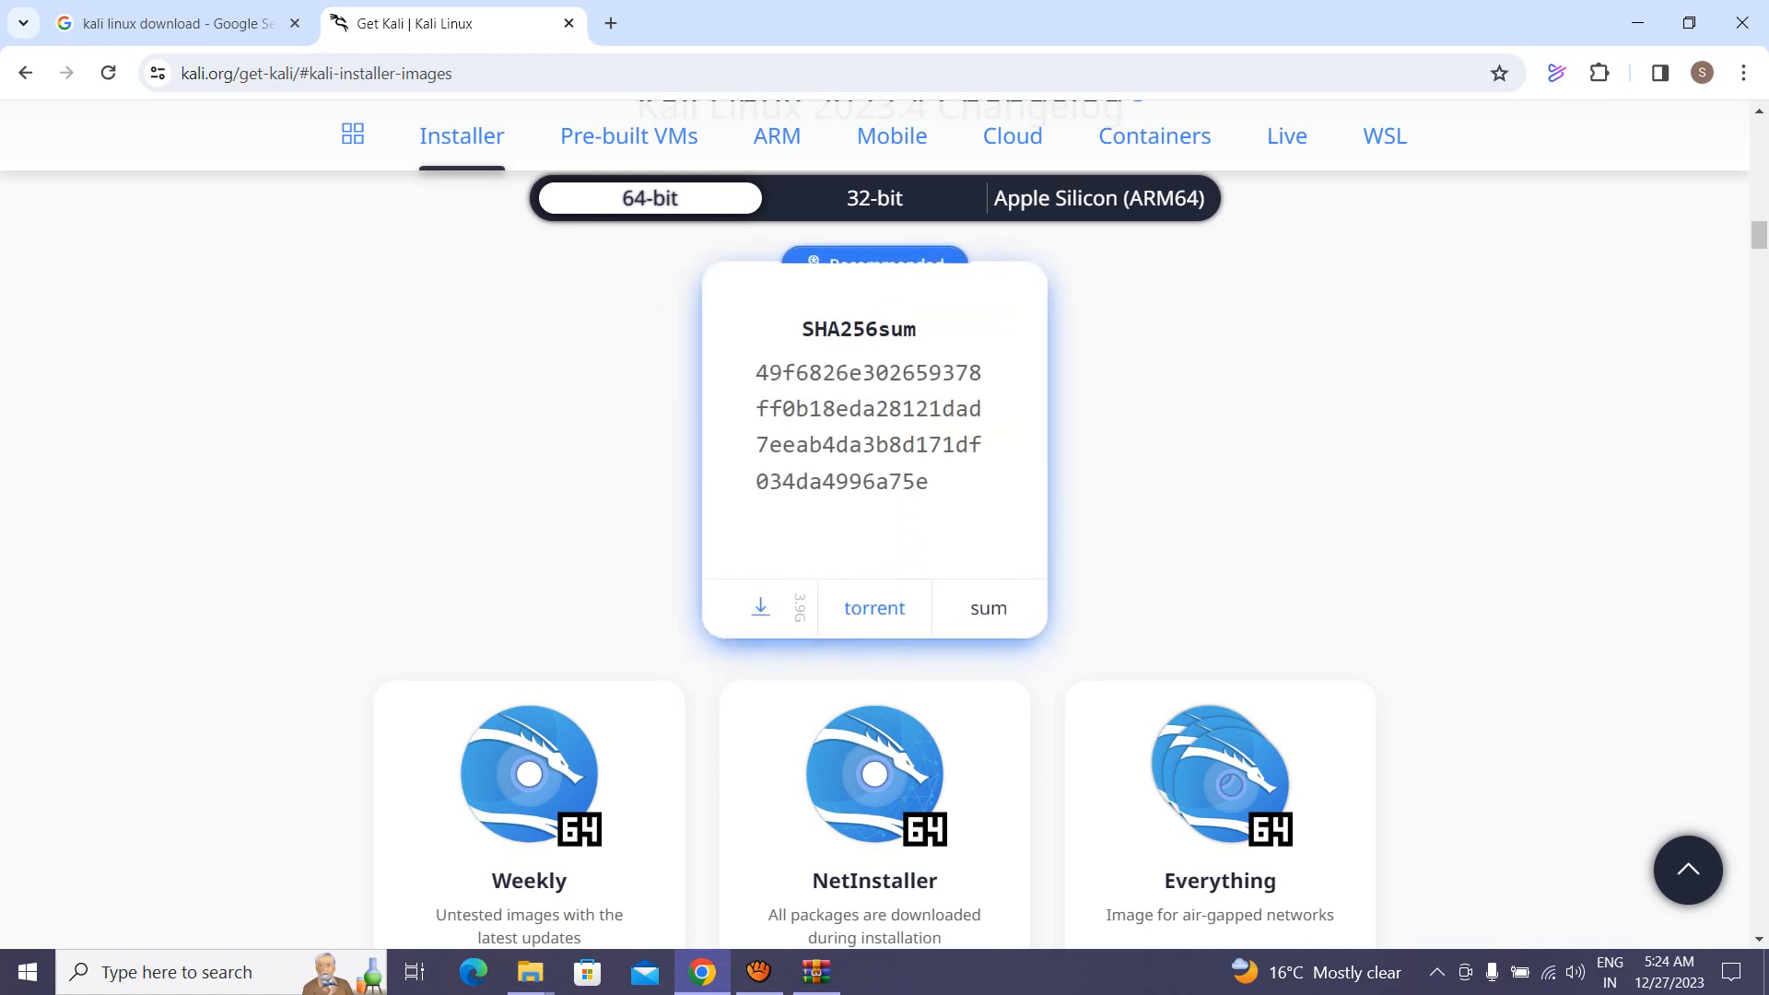
# Step: Search Google for 'virtualbox' and open the Oracle VM VirtualBox site in a new tab
pyautogui.click(177, 24)
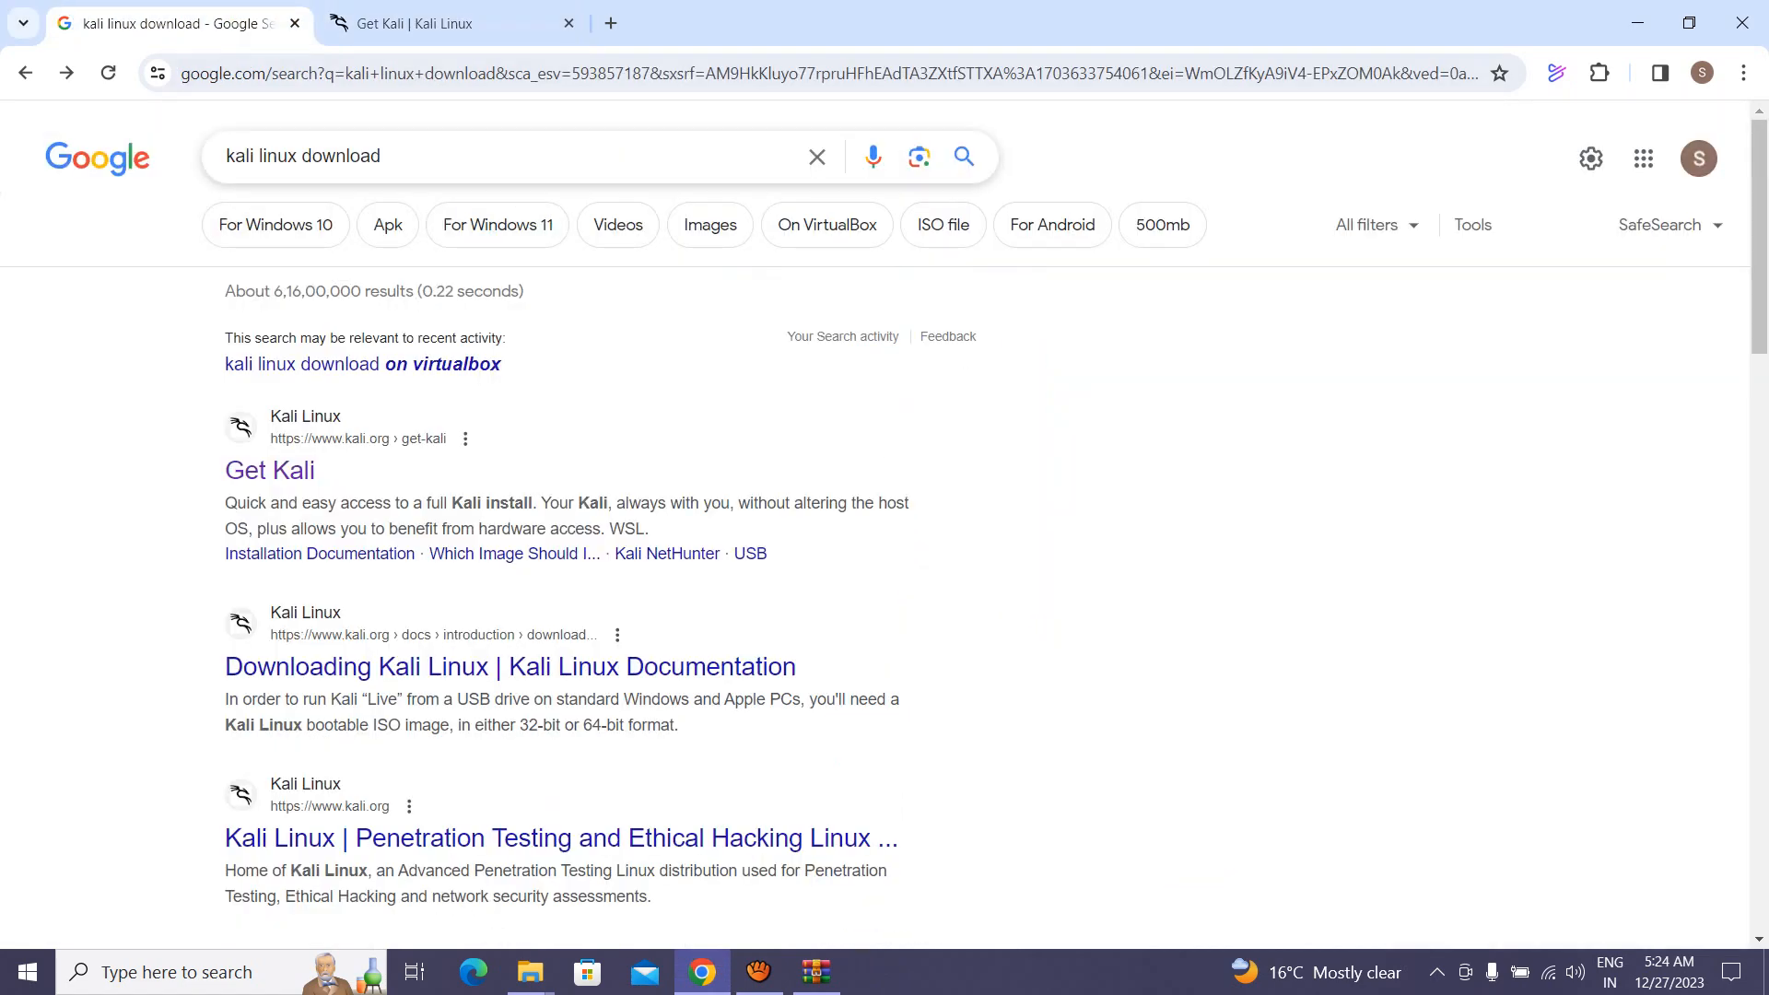
pyautogui.tripleClick(343, 157)
pyautogui.write('virtualbox')
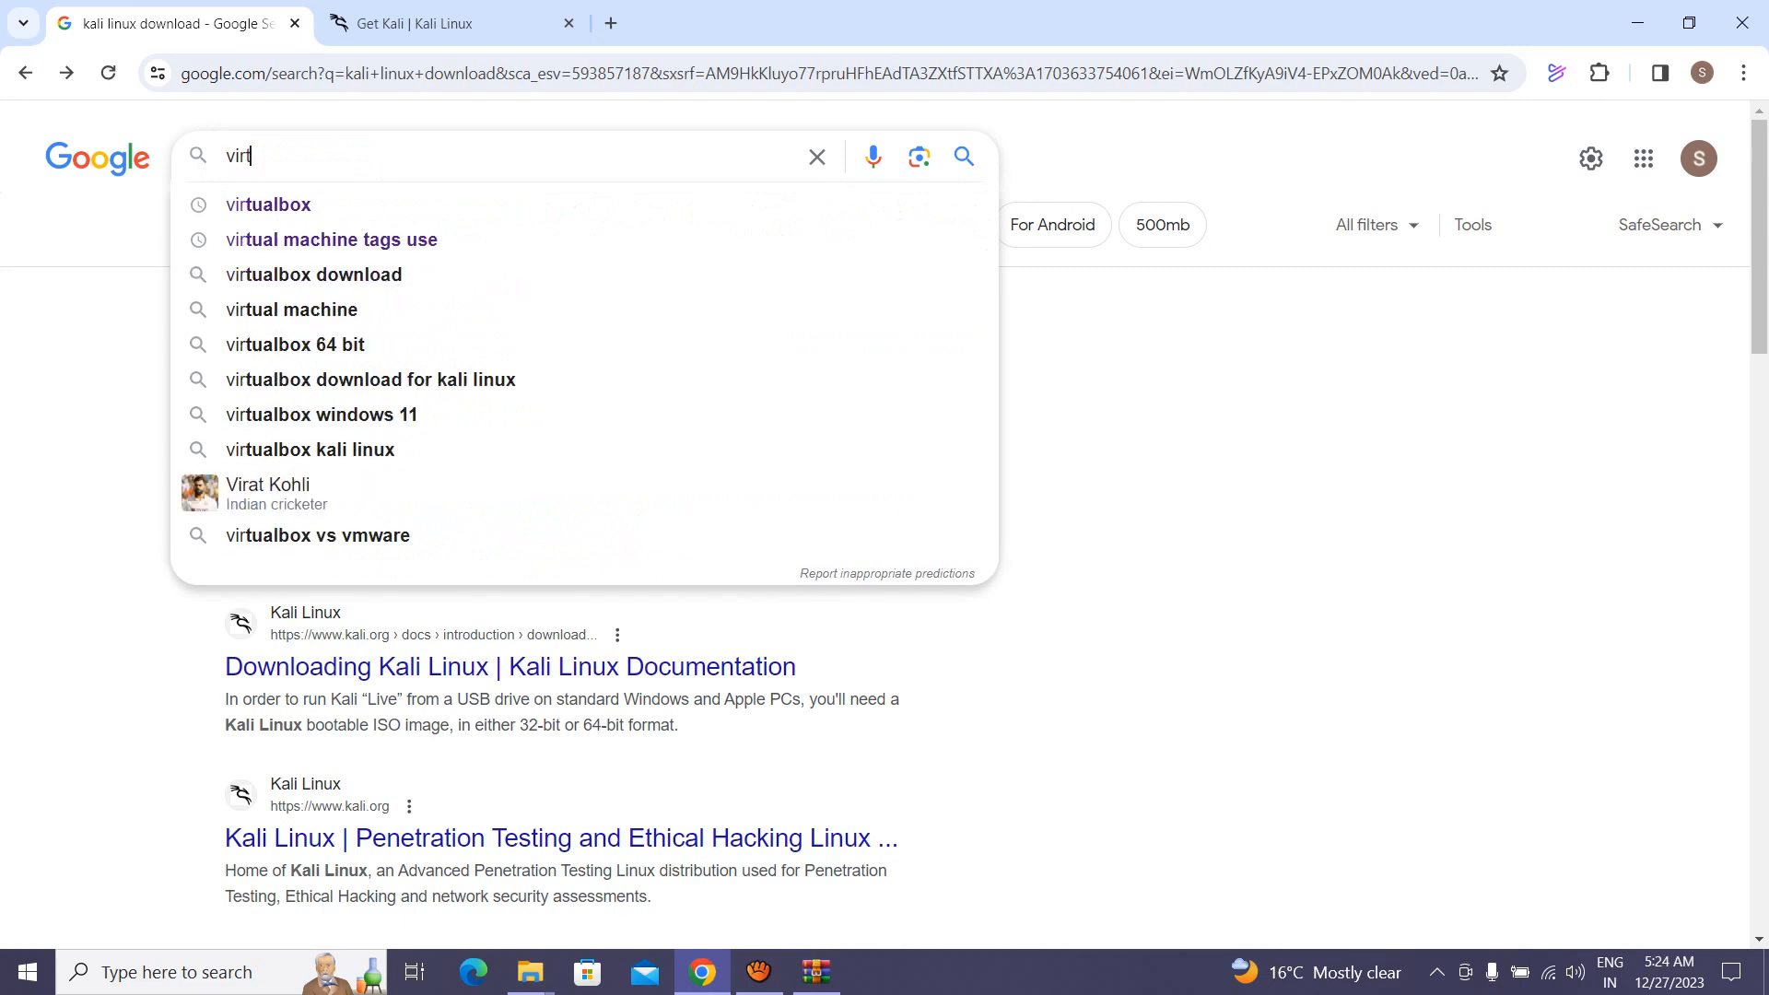
pyautogui.press('Return')
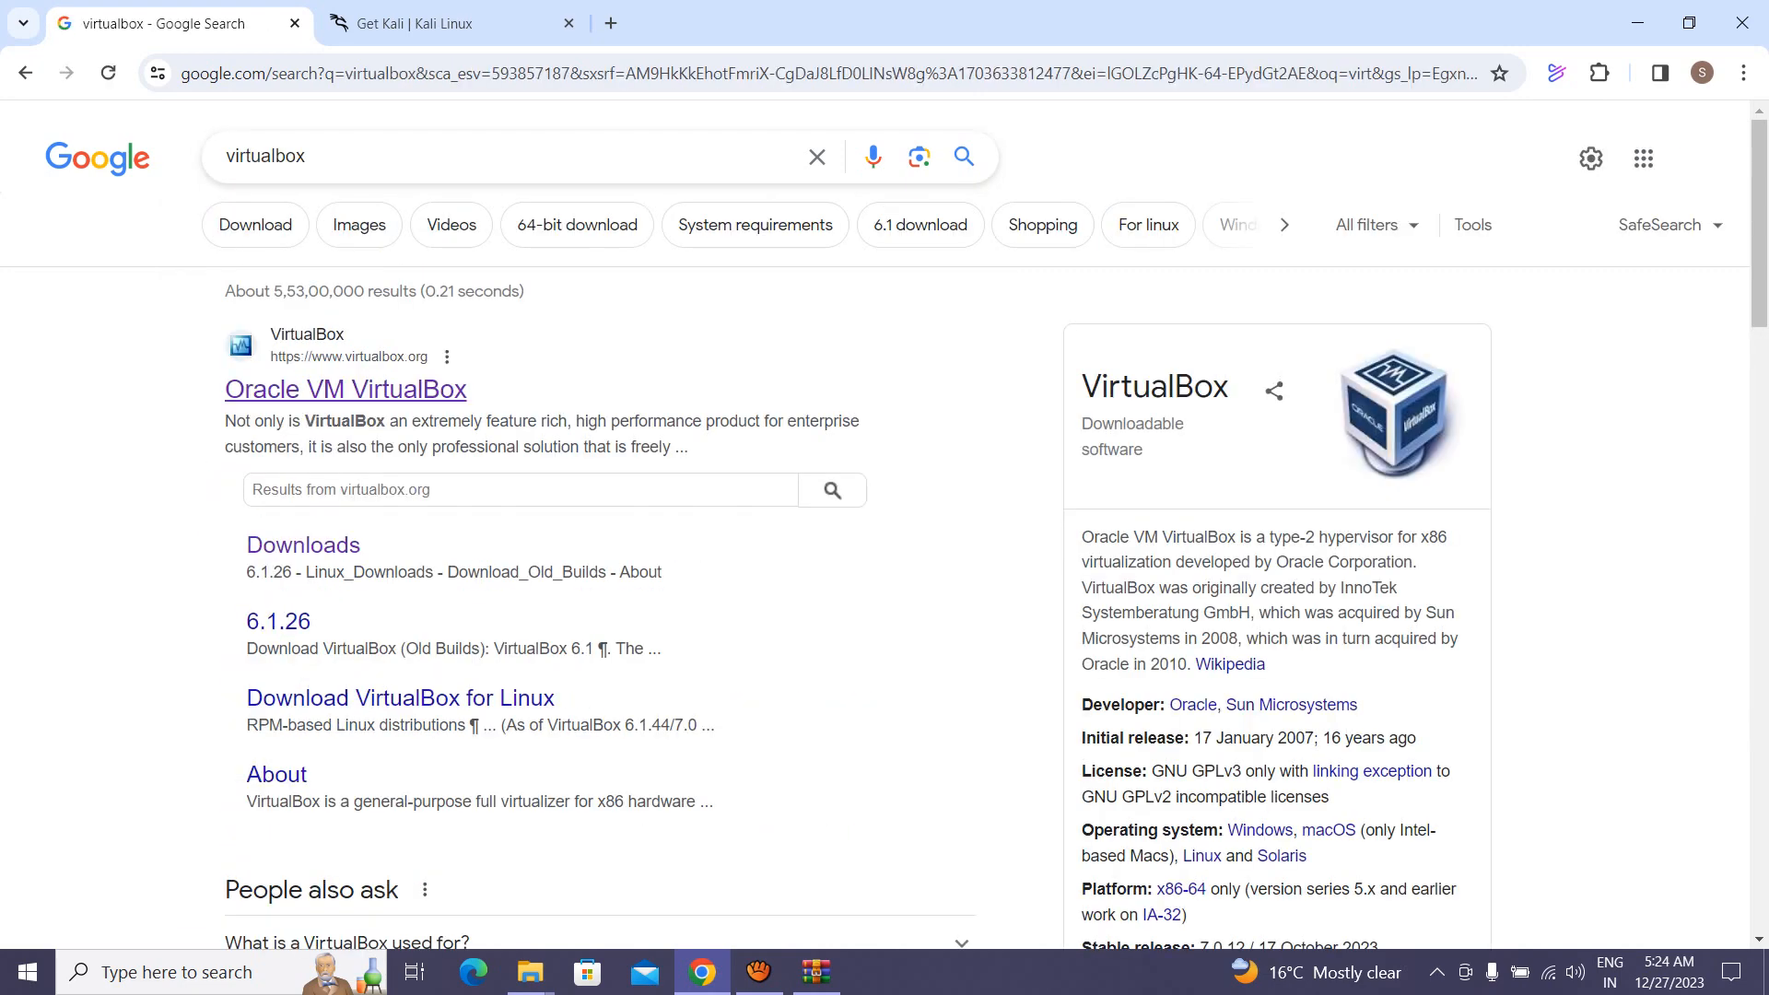
pyautogui.middleClick(345, 390)
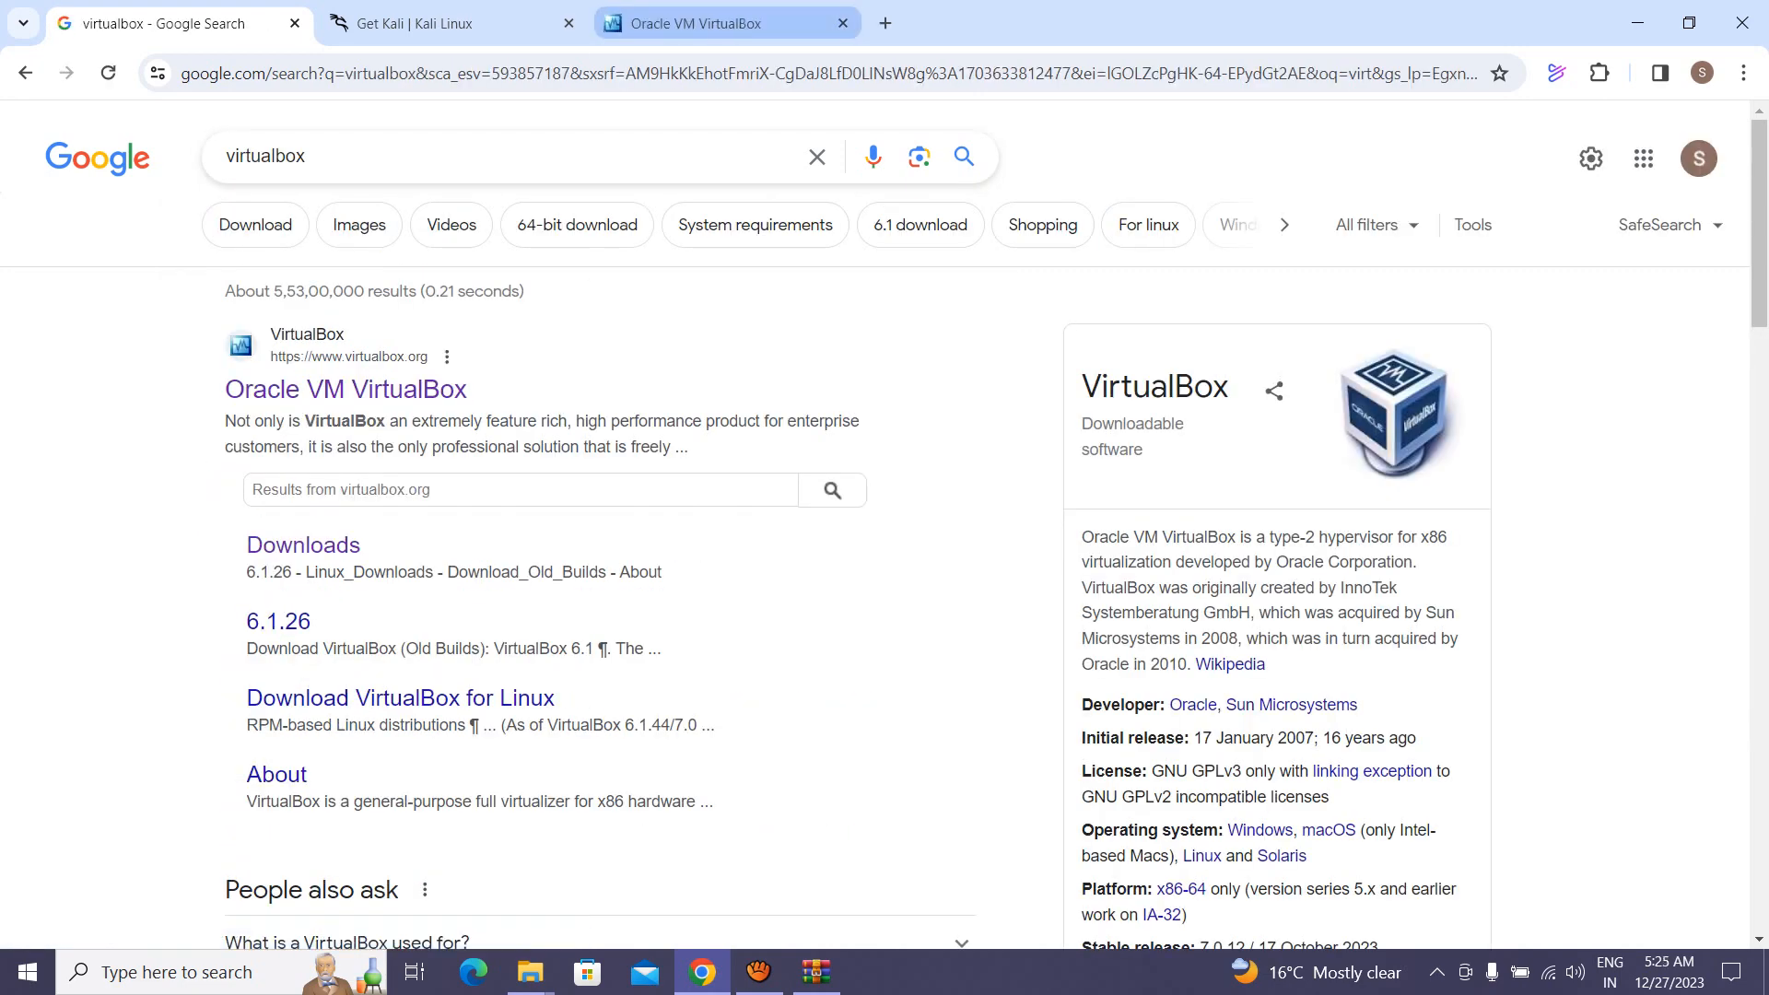
pyautogui.click(728, 24)
# Step: On the Downloads page, request the Windows hosts package, skip the existing file, and show the Programs folder
pyautogui.scroll(-3, 816, 532)
pyautogui.click(817, 532)
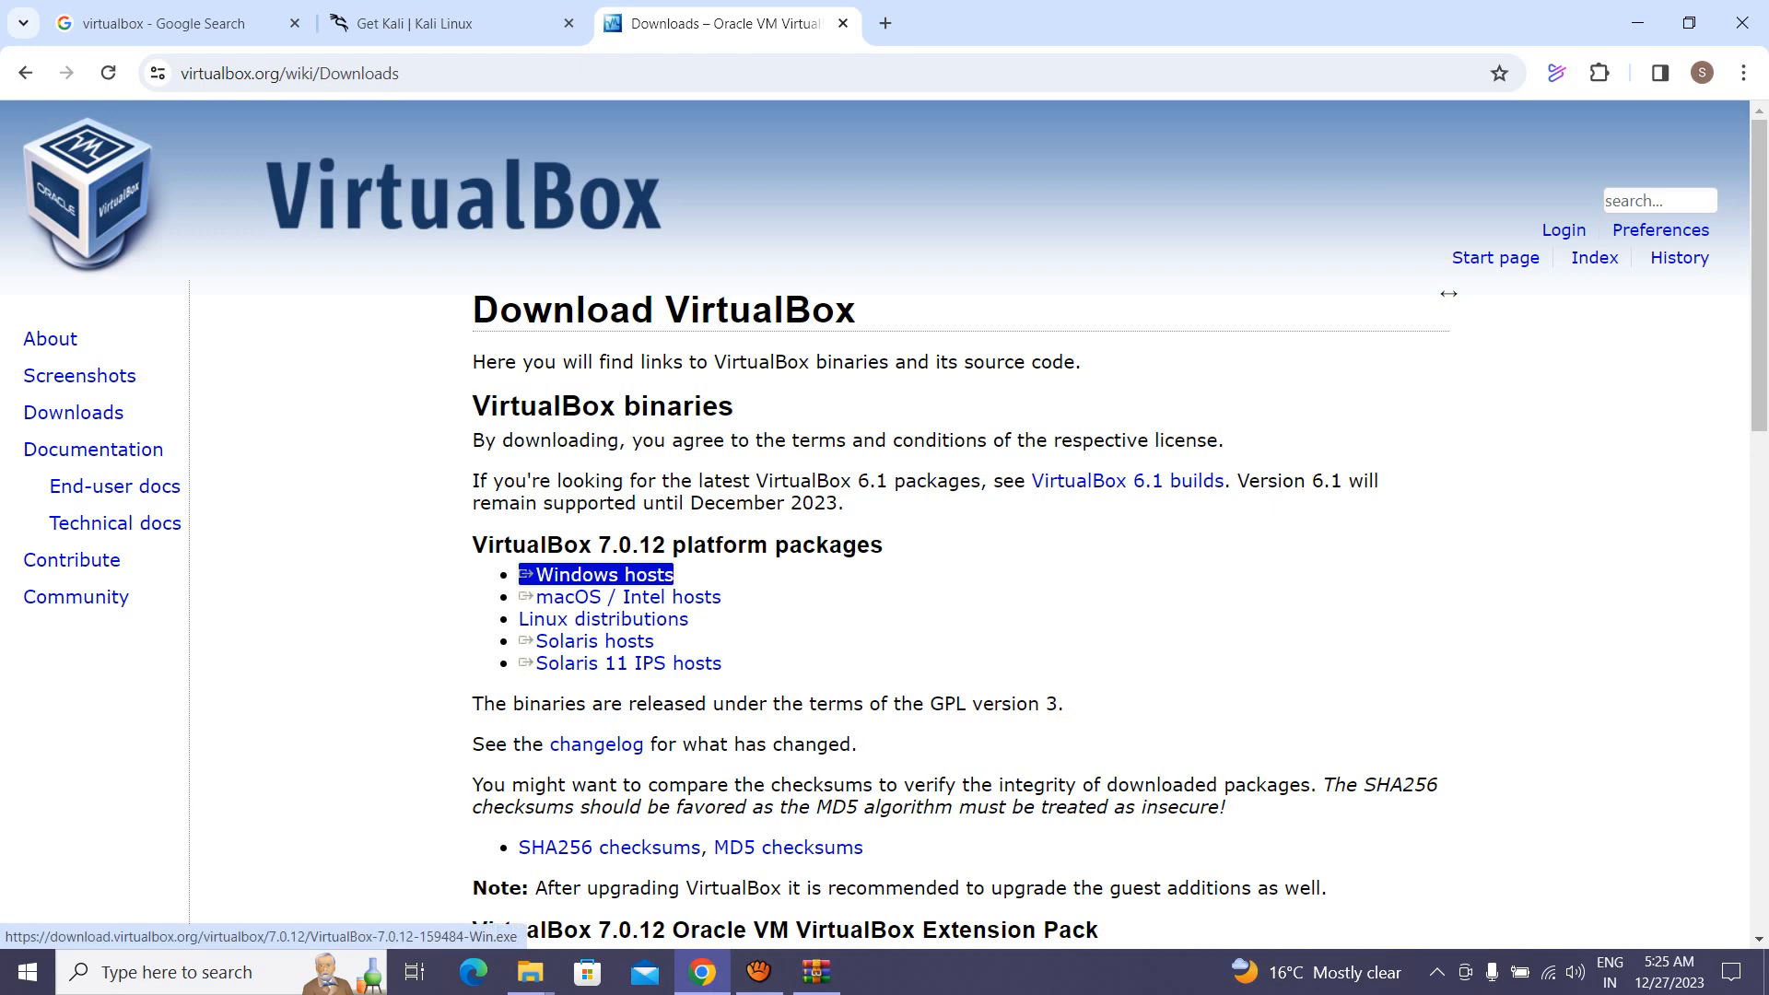
pyautogui.click(605, 575)
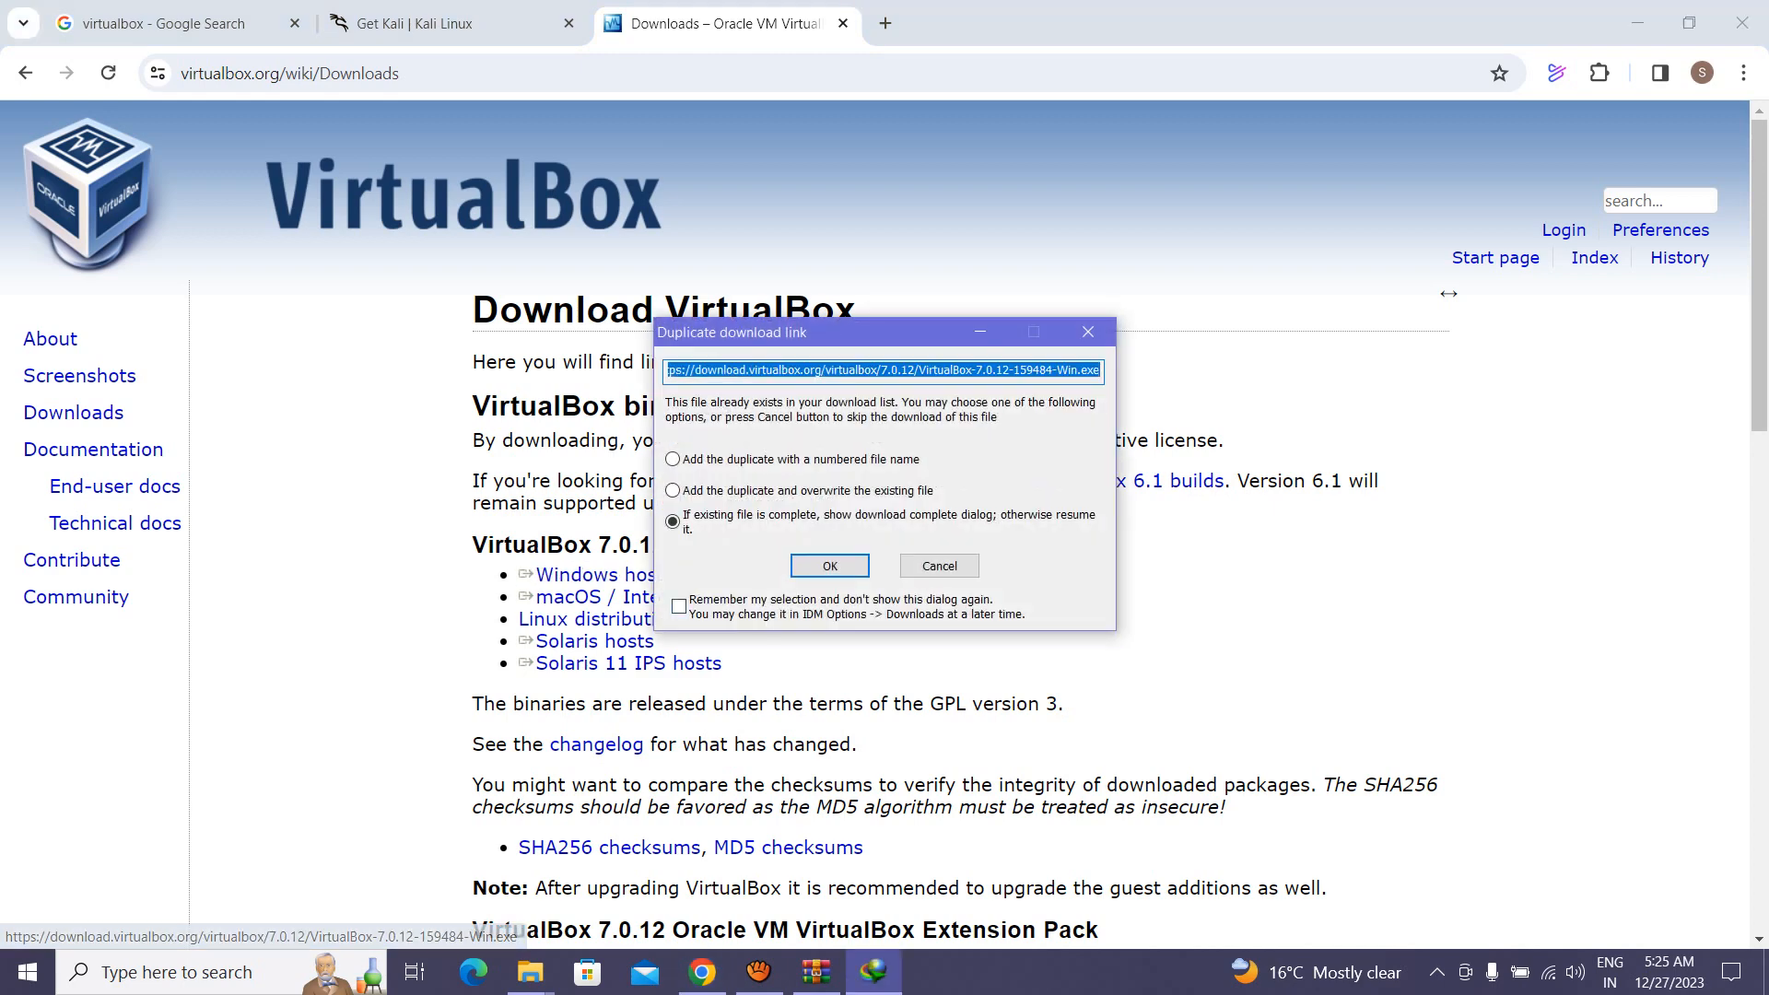
pyautogui.click(939, 565)
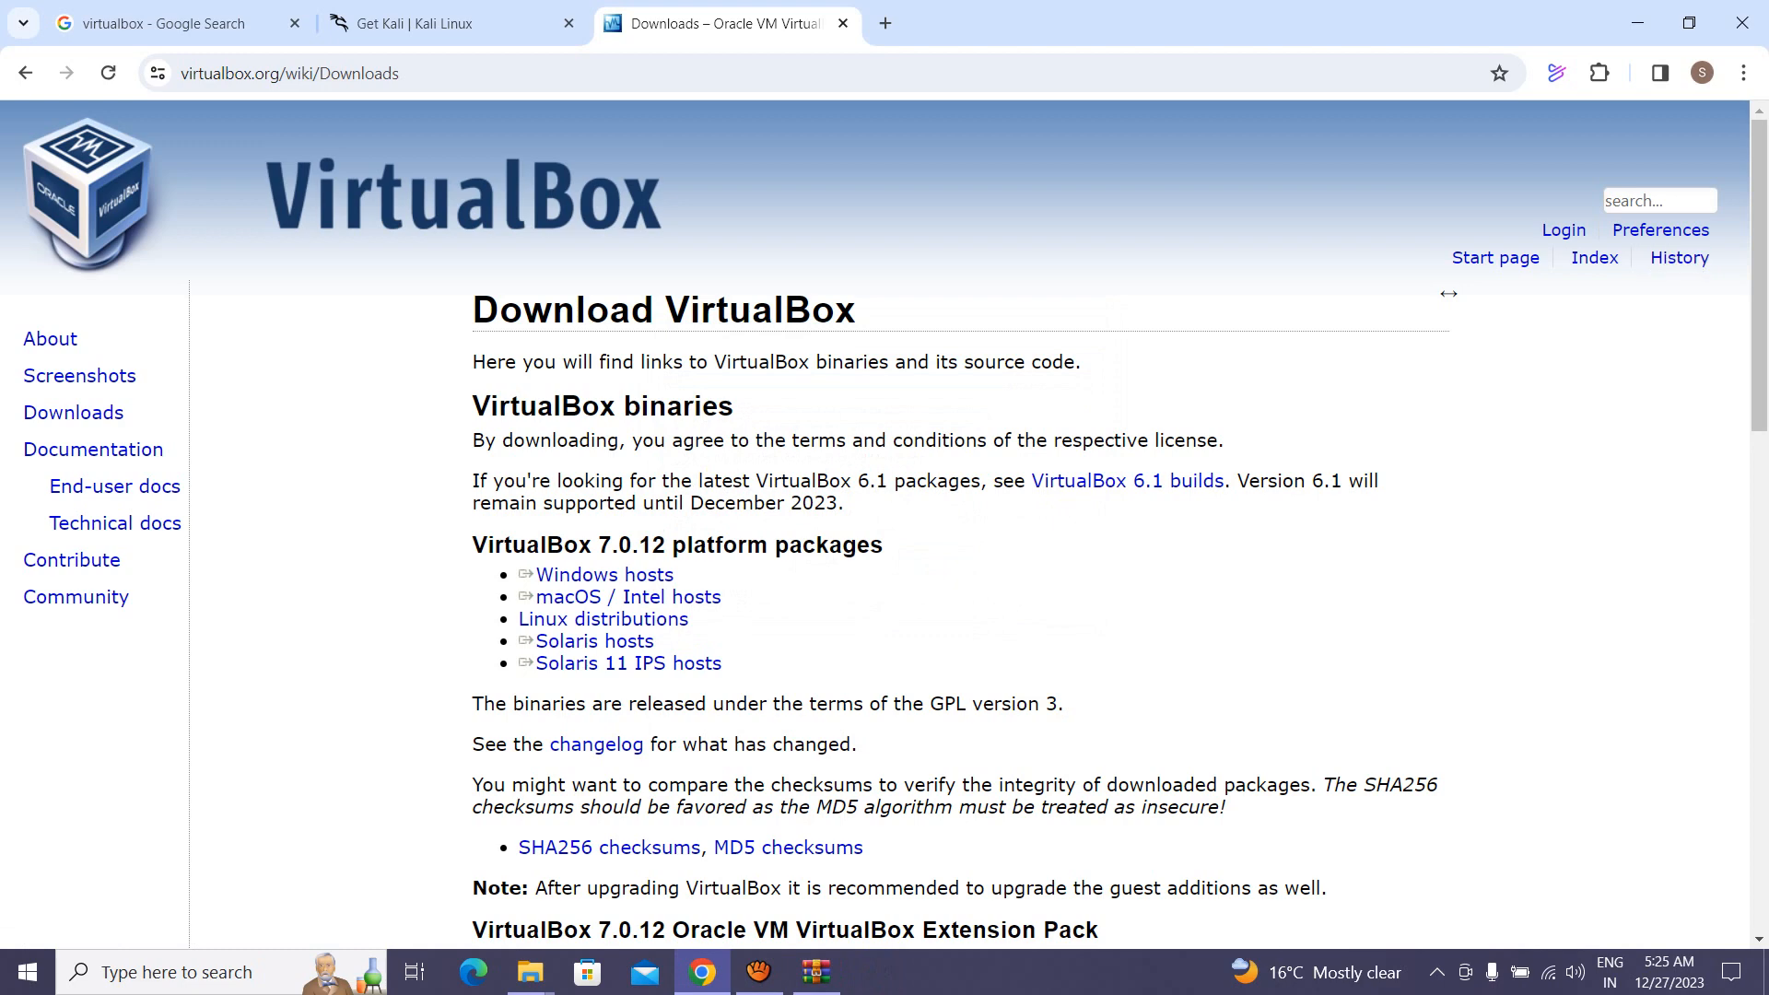
pyautogui.click(529, 972)
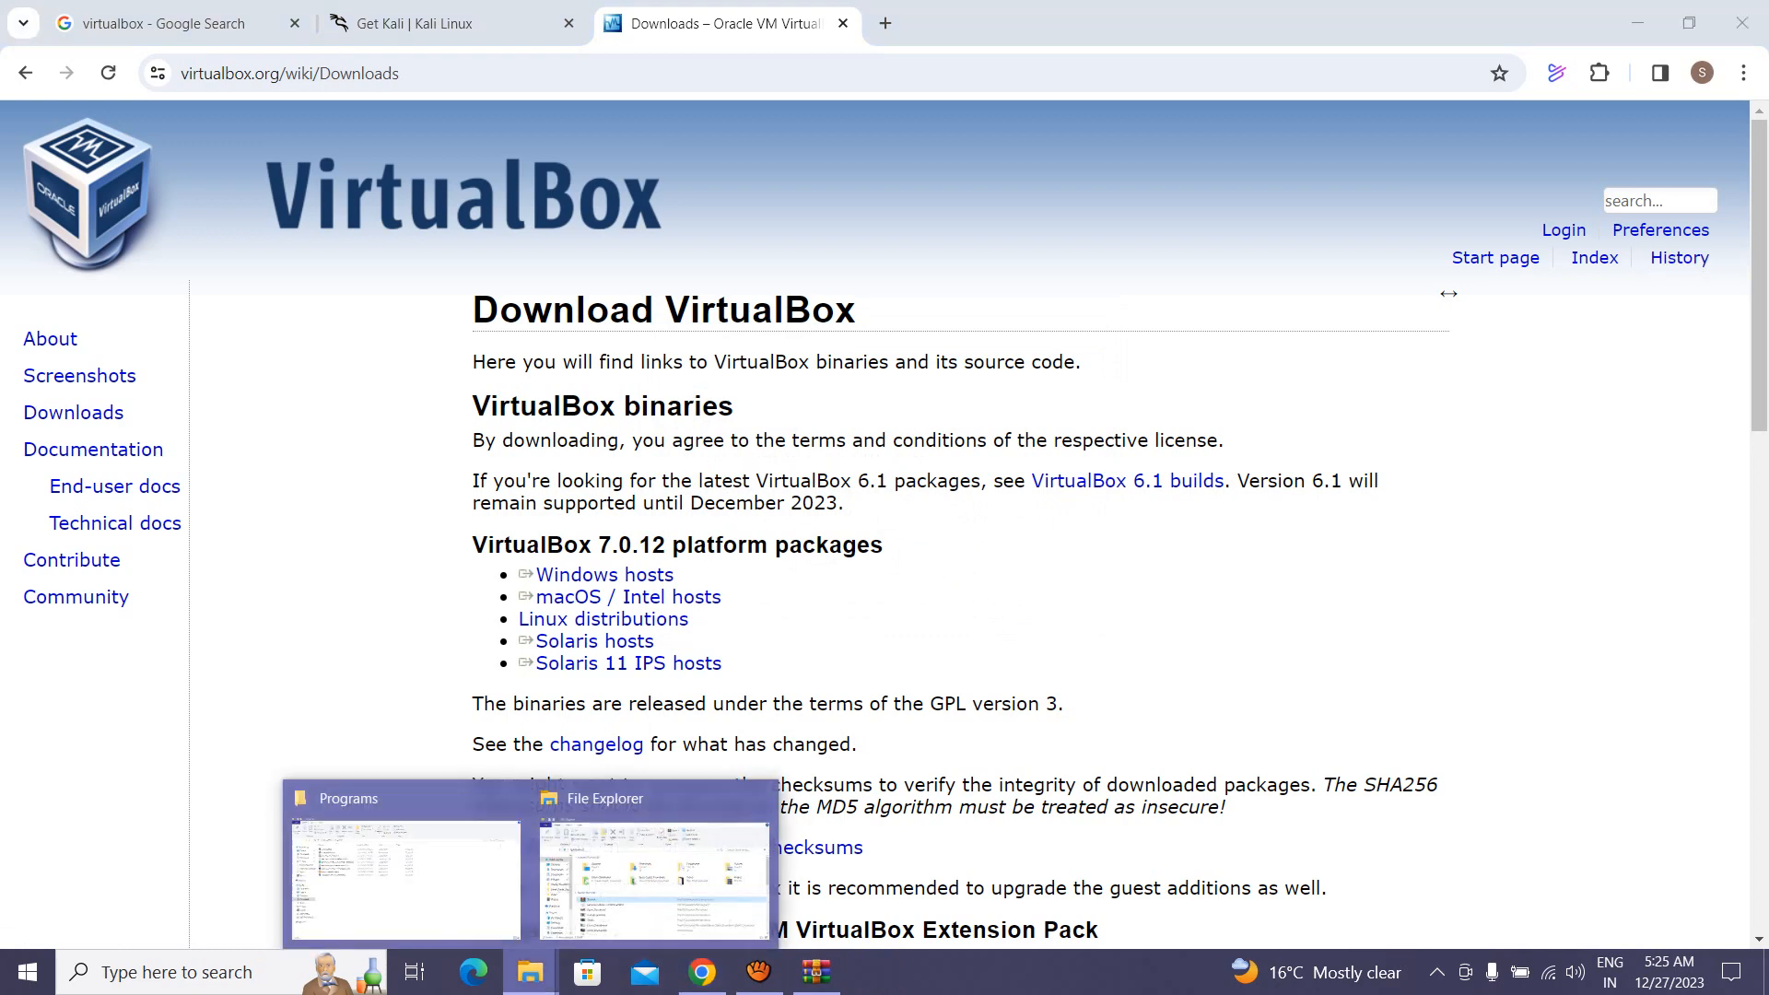
pyautogui.click(405, 870)
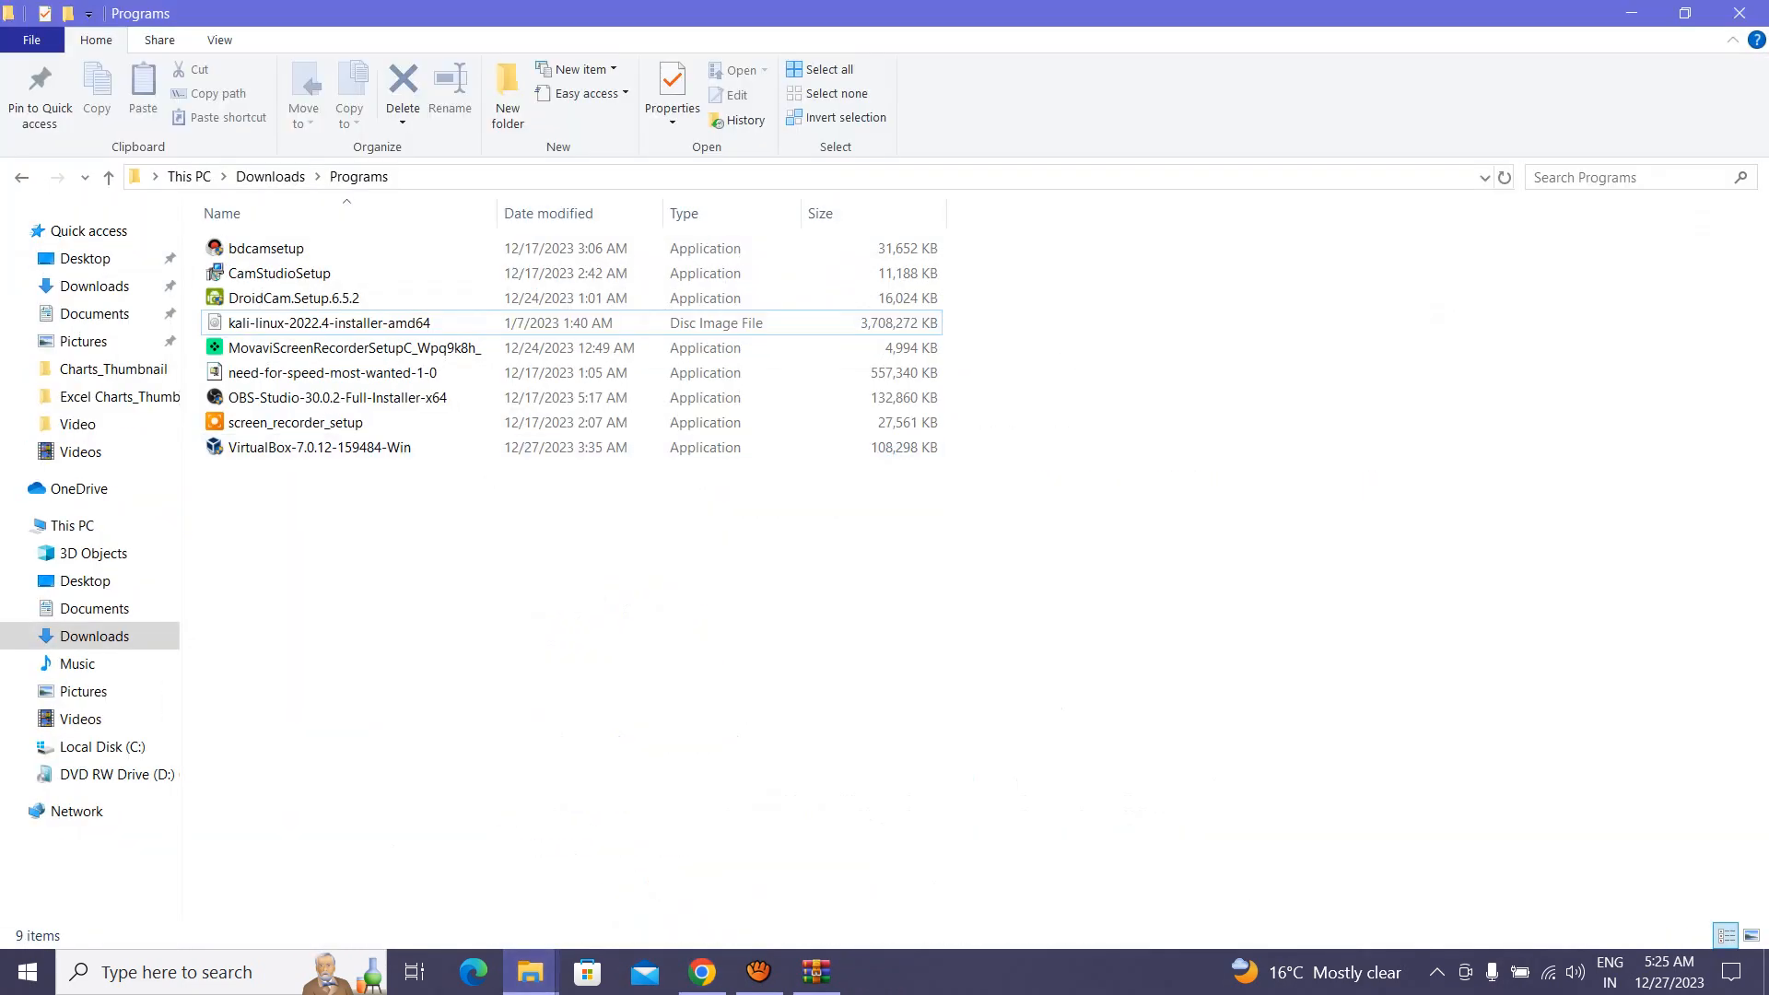
# Step: Launch the VirtualBox-7.0.12 installer, back out of its Repair option, and cancel the setup
pyautogui.click(320, 448)
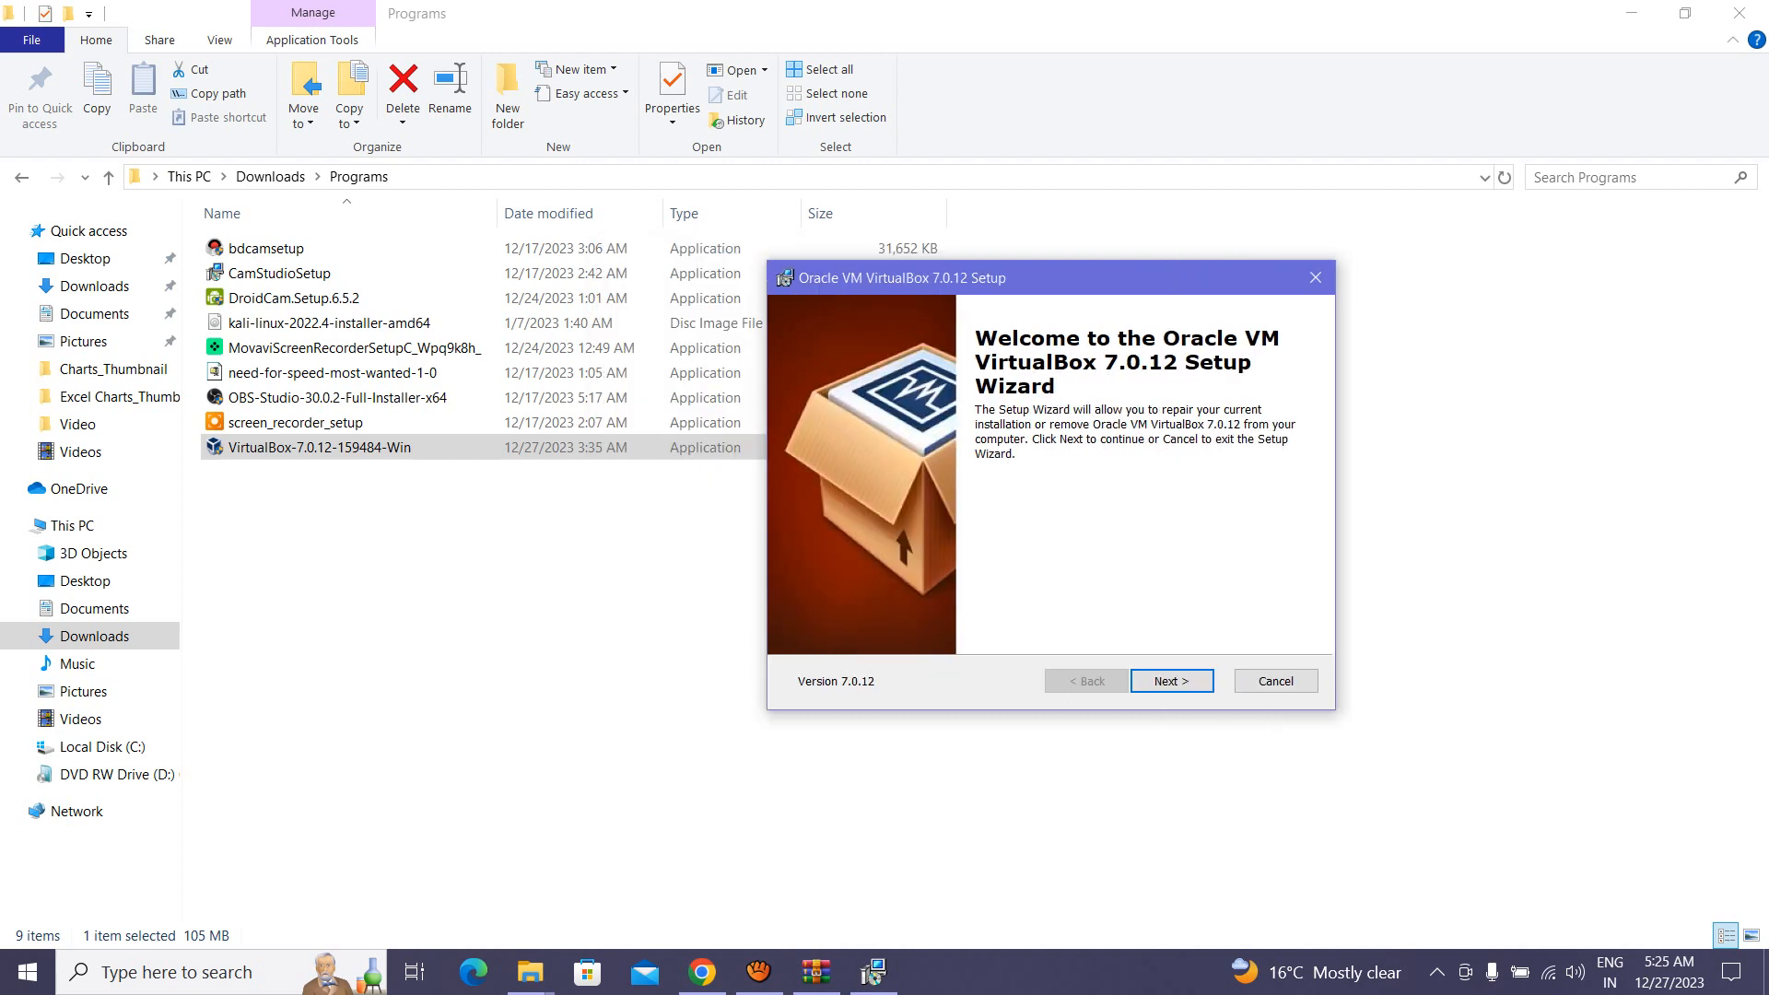
pyautogui.press('Return')
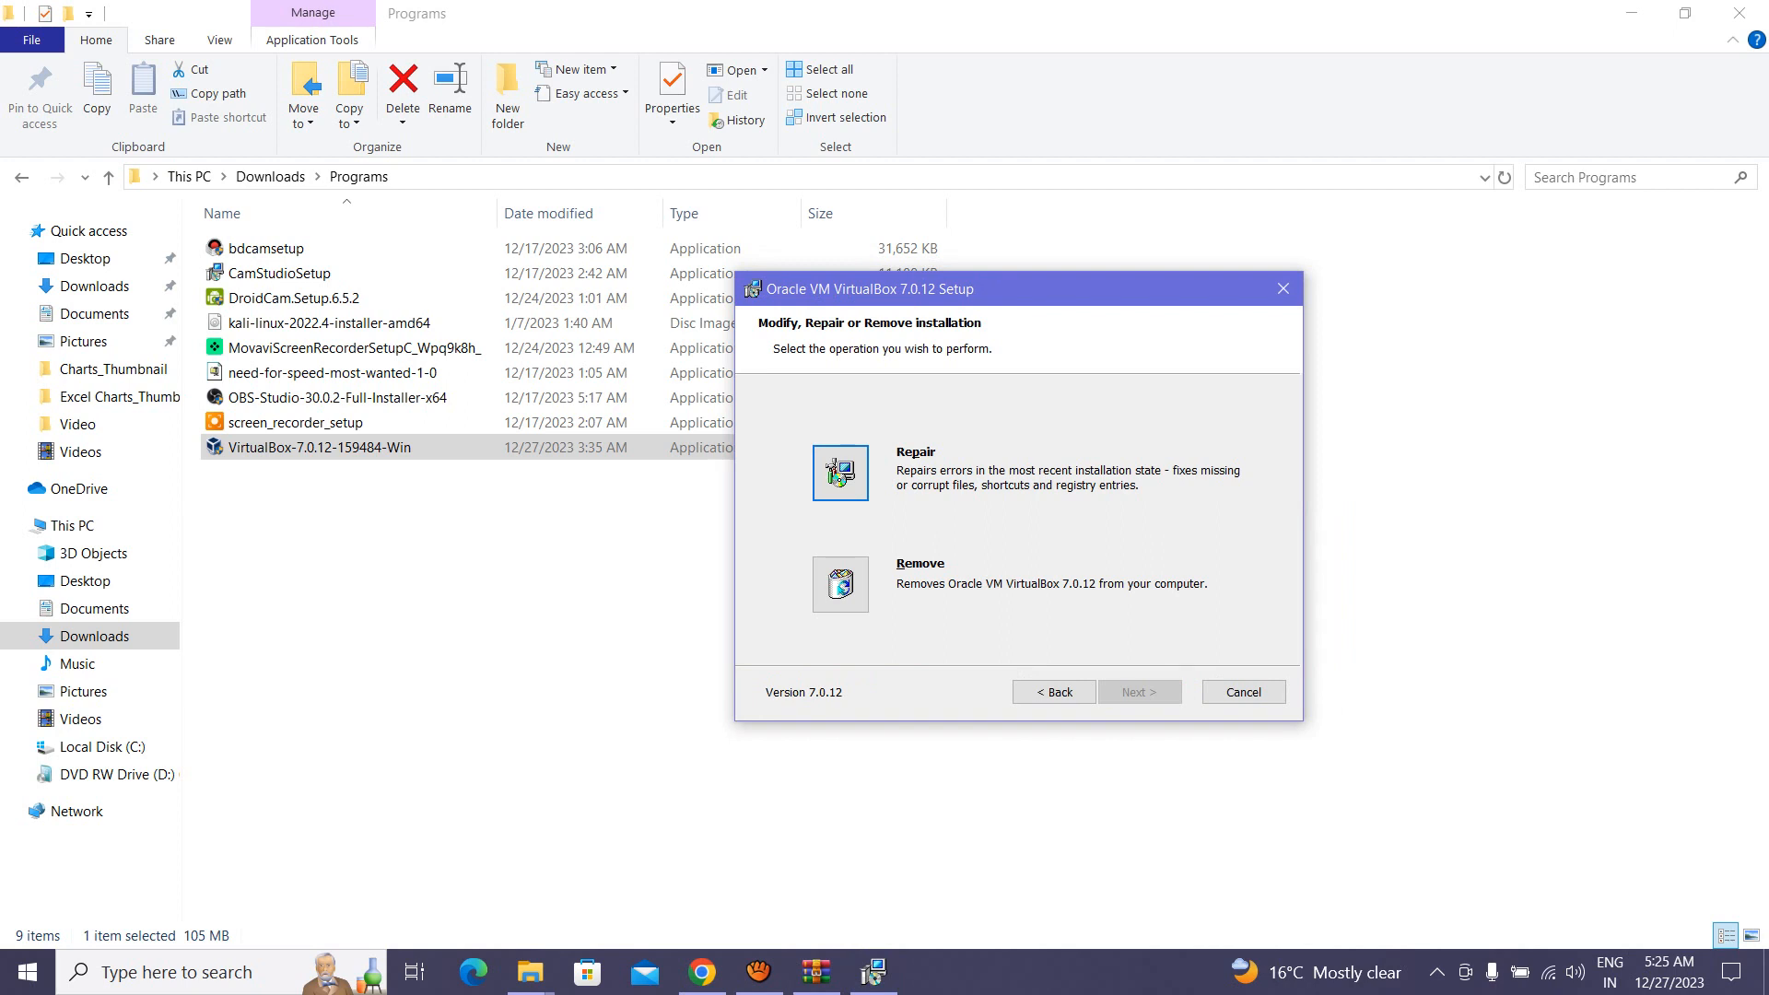
pyautogui.press('Return')
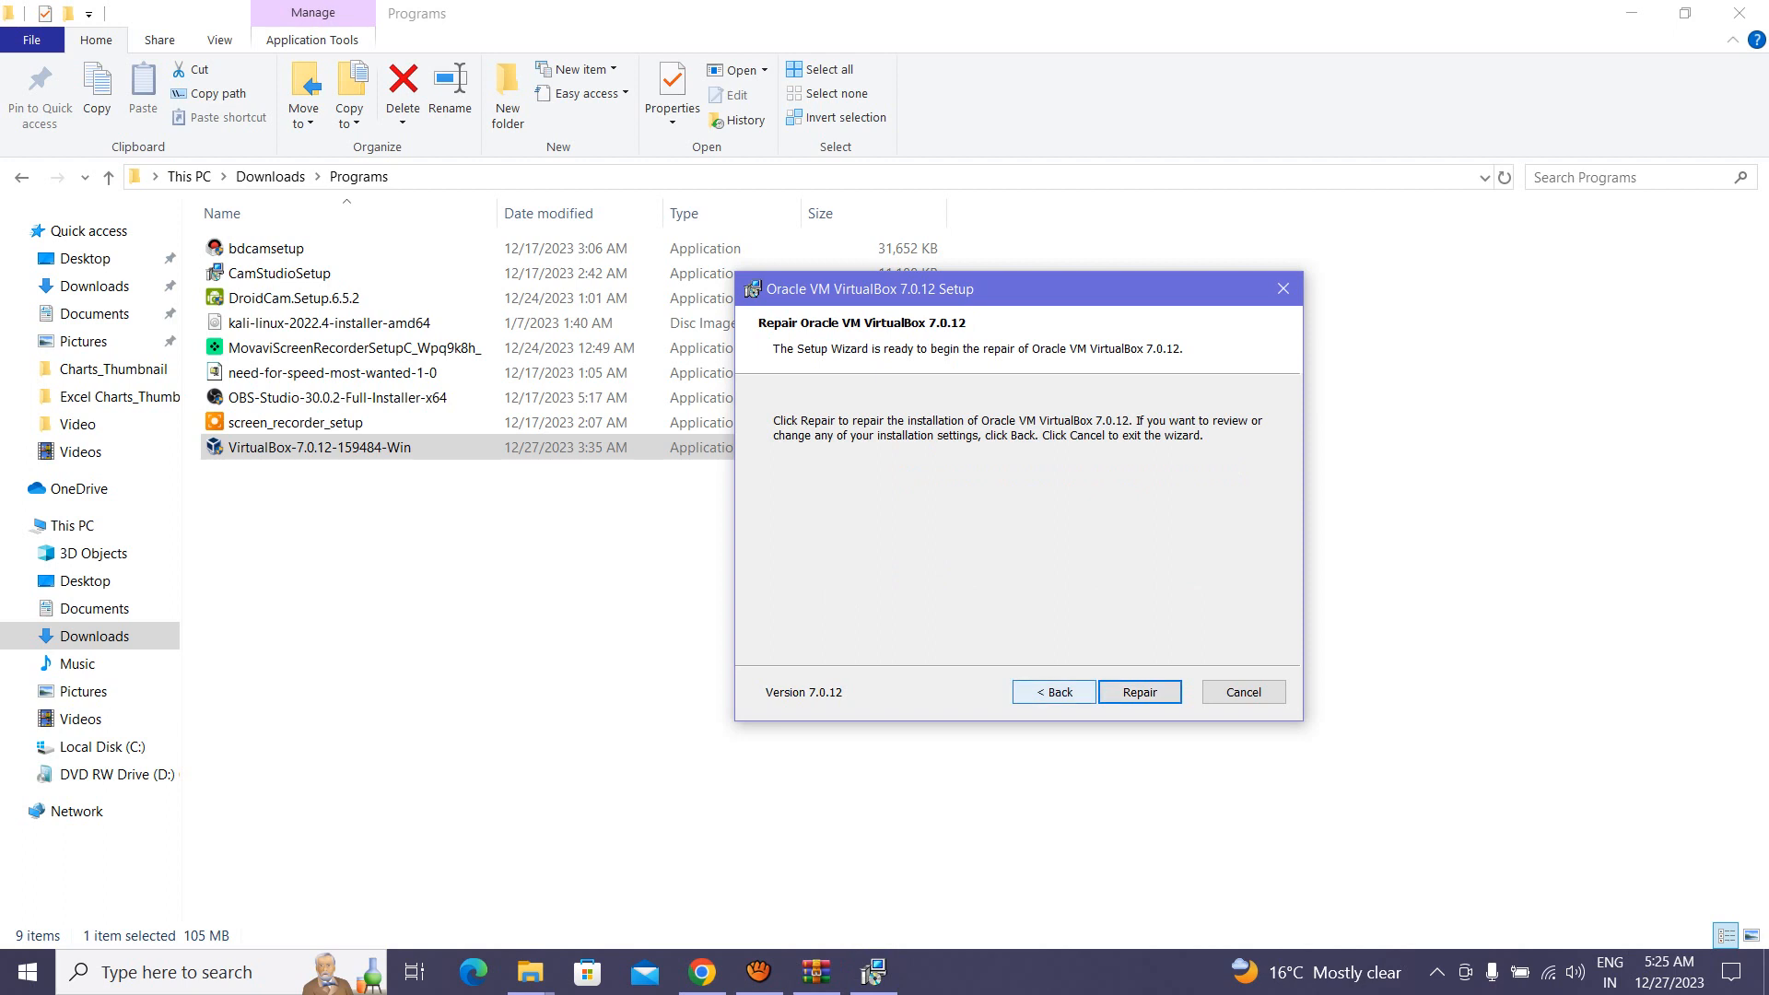
pyautogui.click(1054, 692)
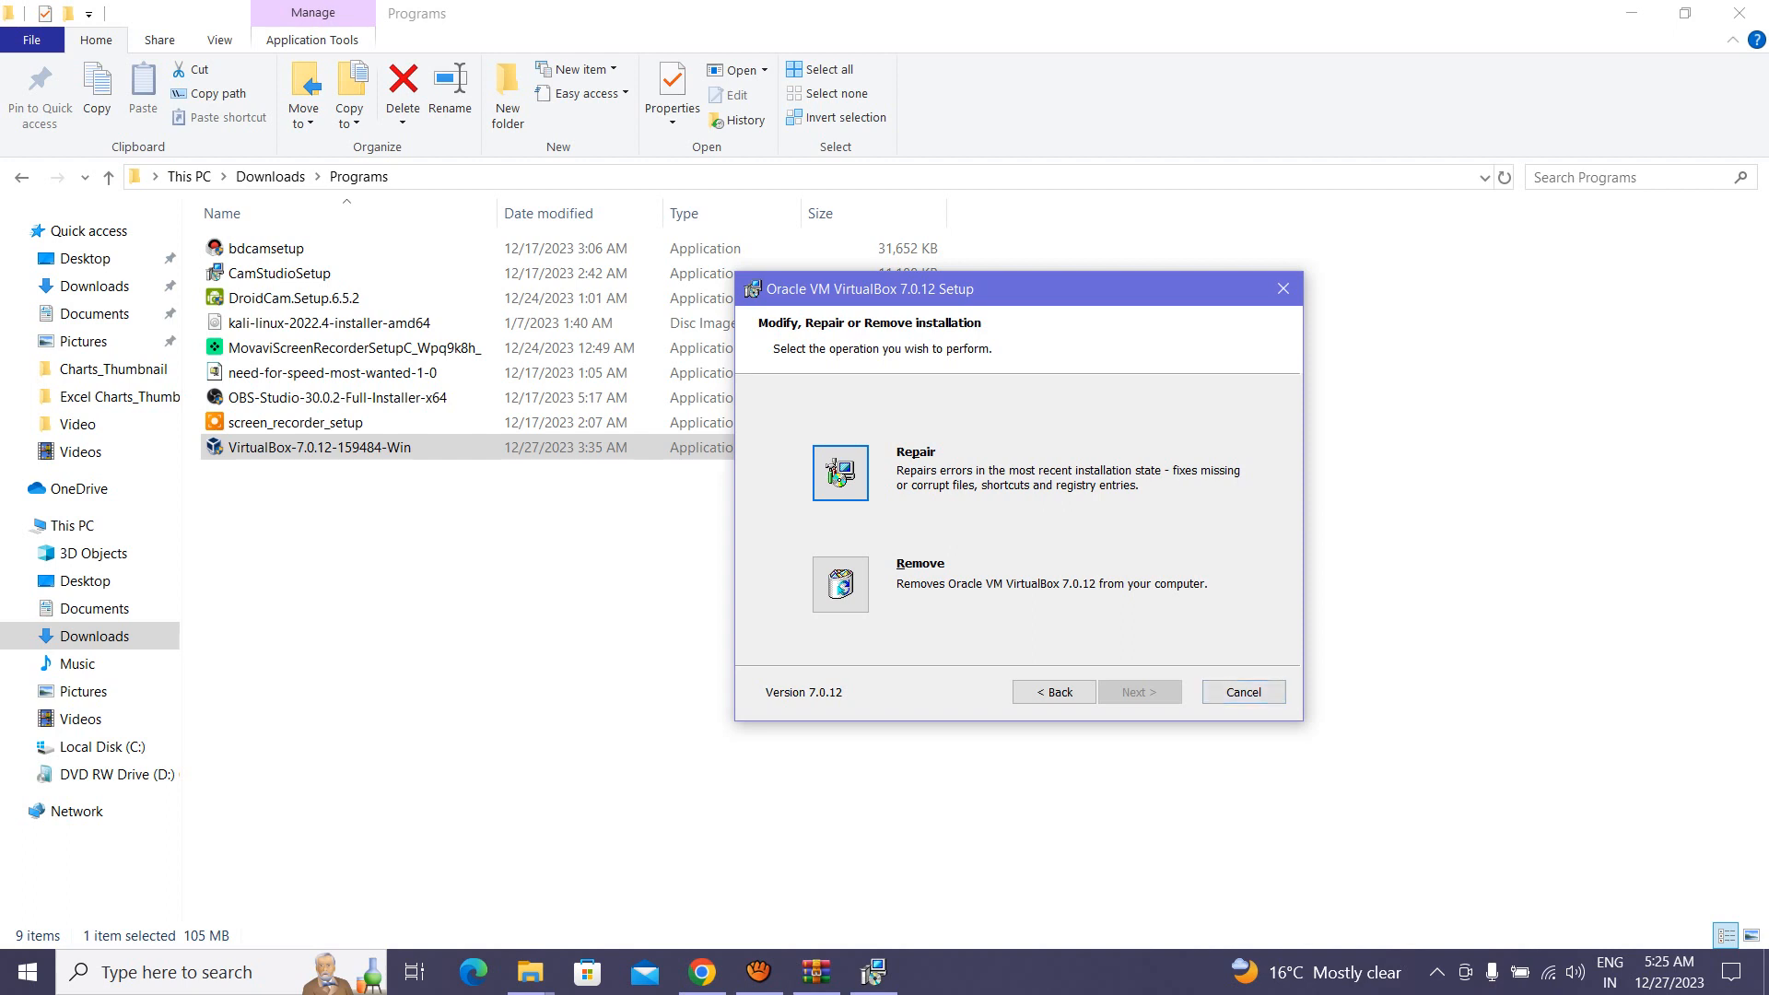
pyautogui.moveTo(1106, 289); pyautogui.dragTo(1224, 330)
pyautogui.click(1362, 733)
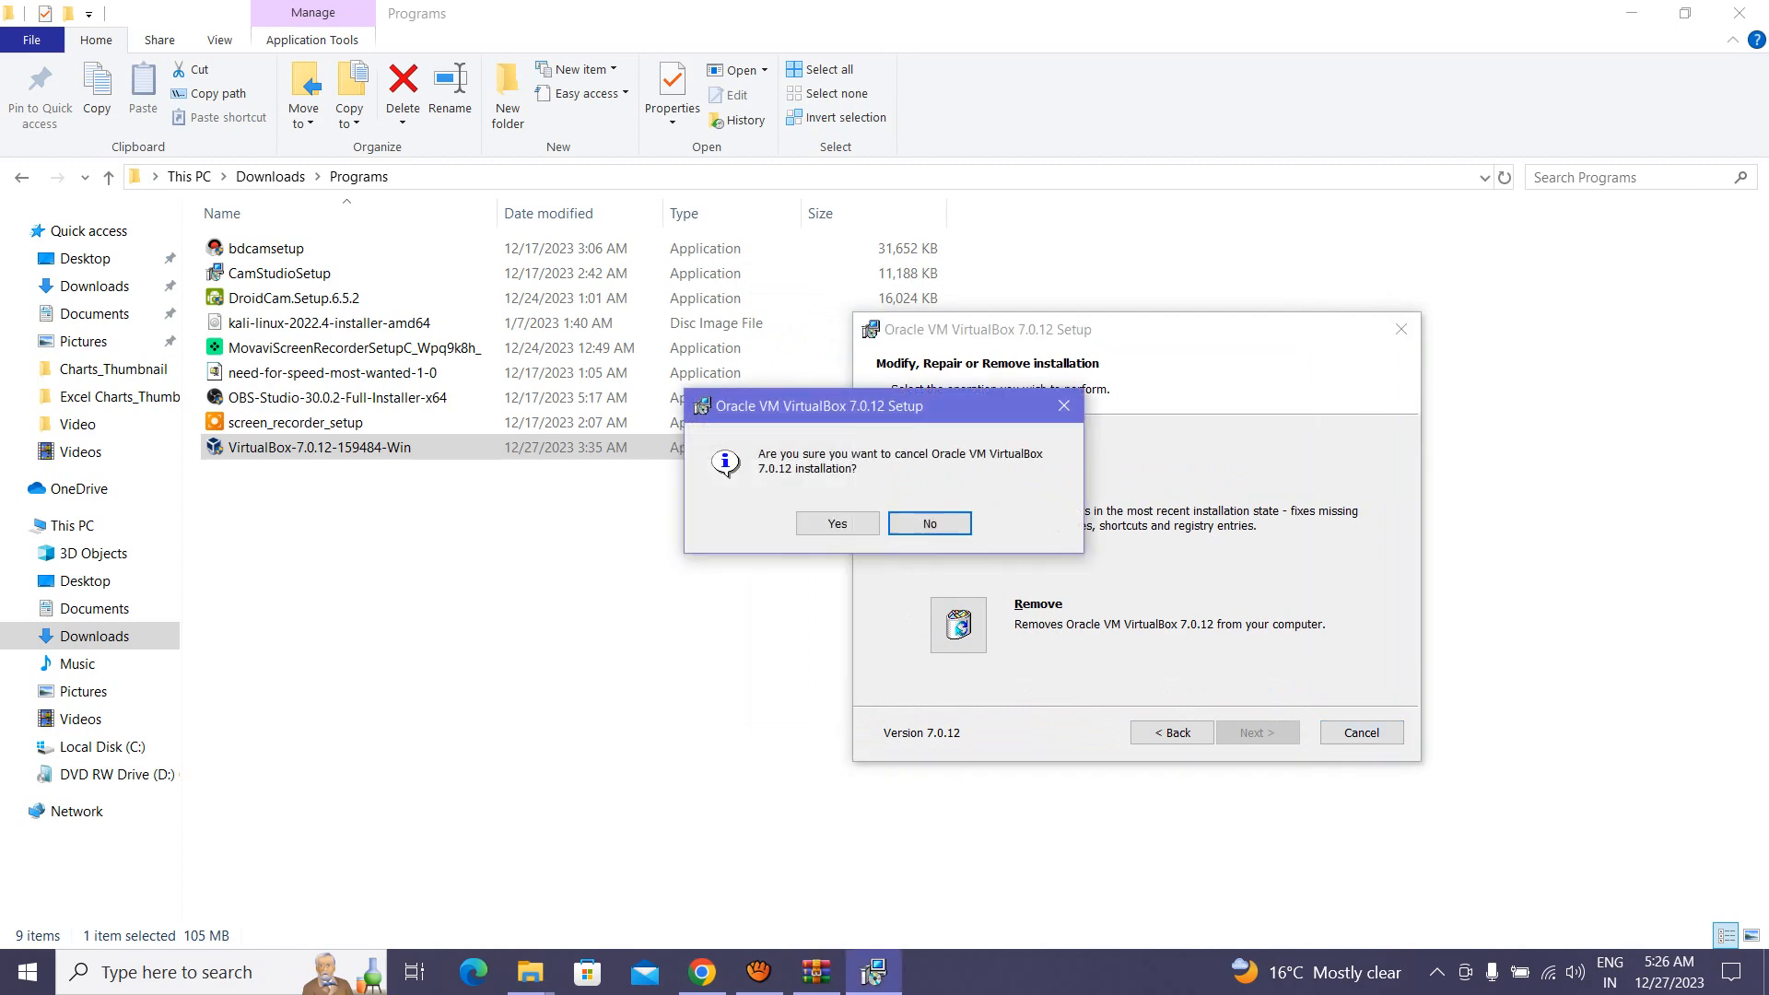
pyautogui.click(837, 523)
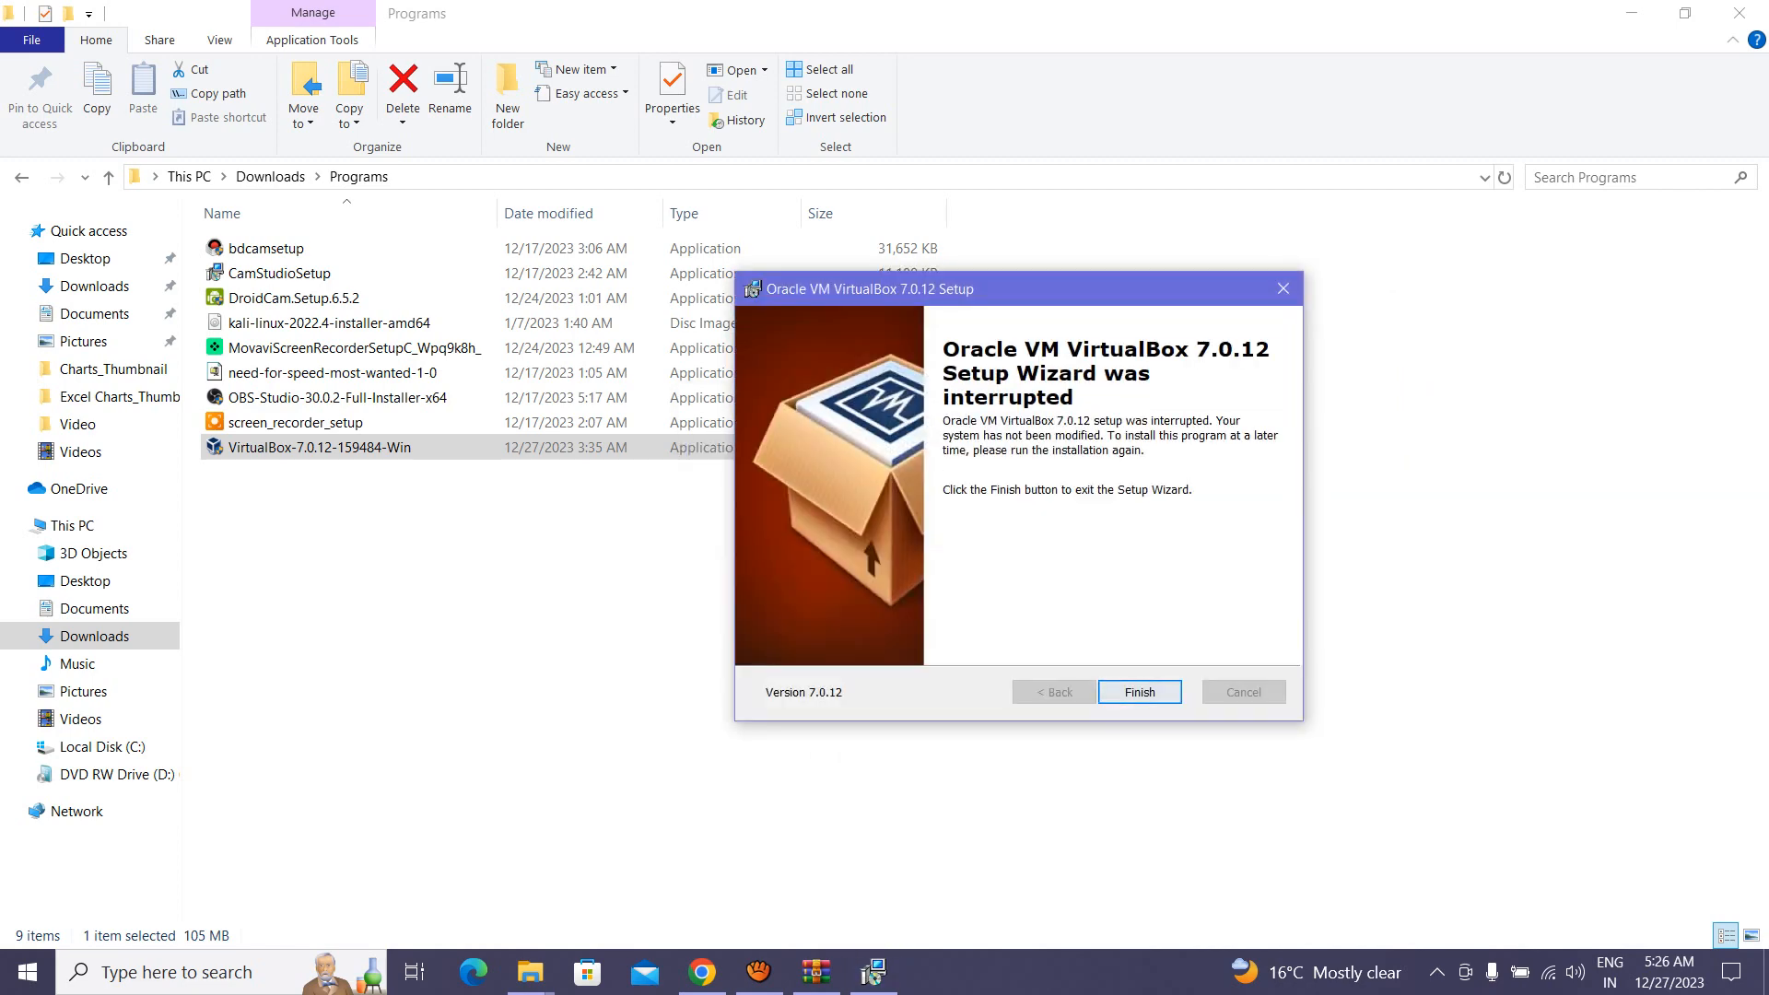
pyautogui.click(1284, 289)
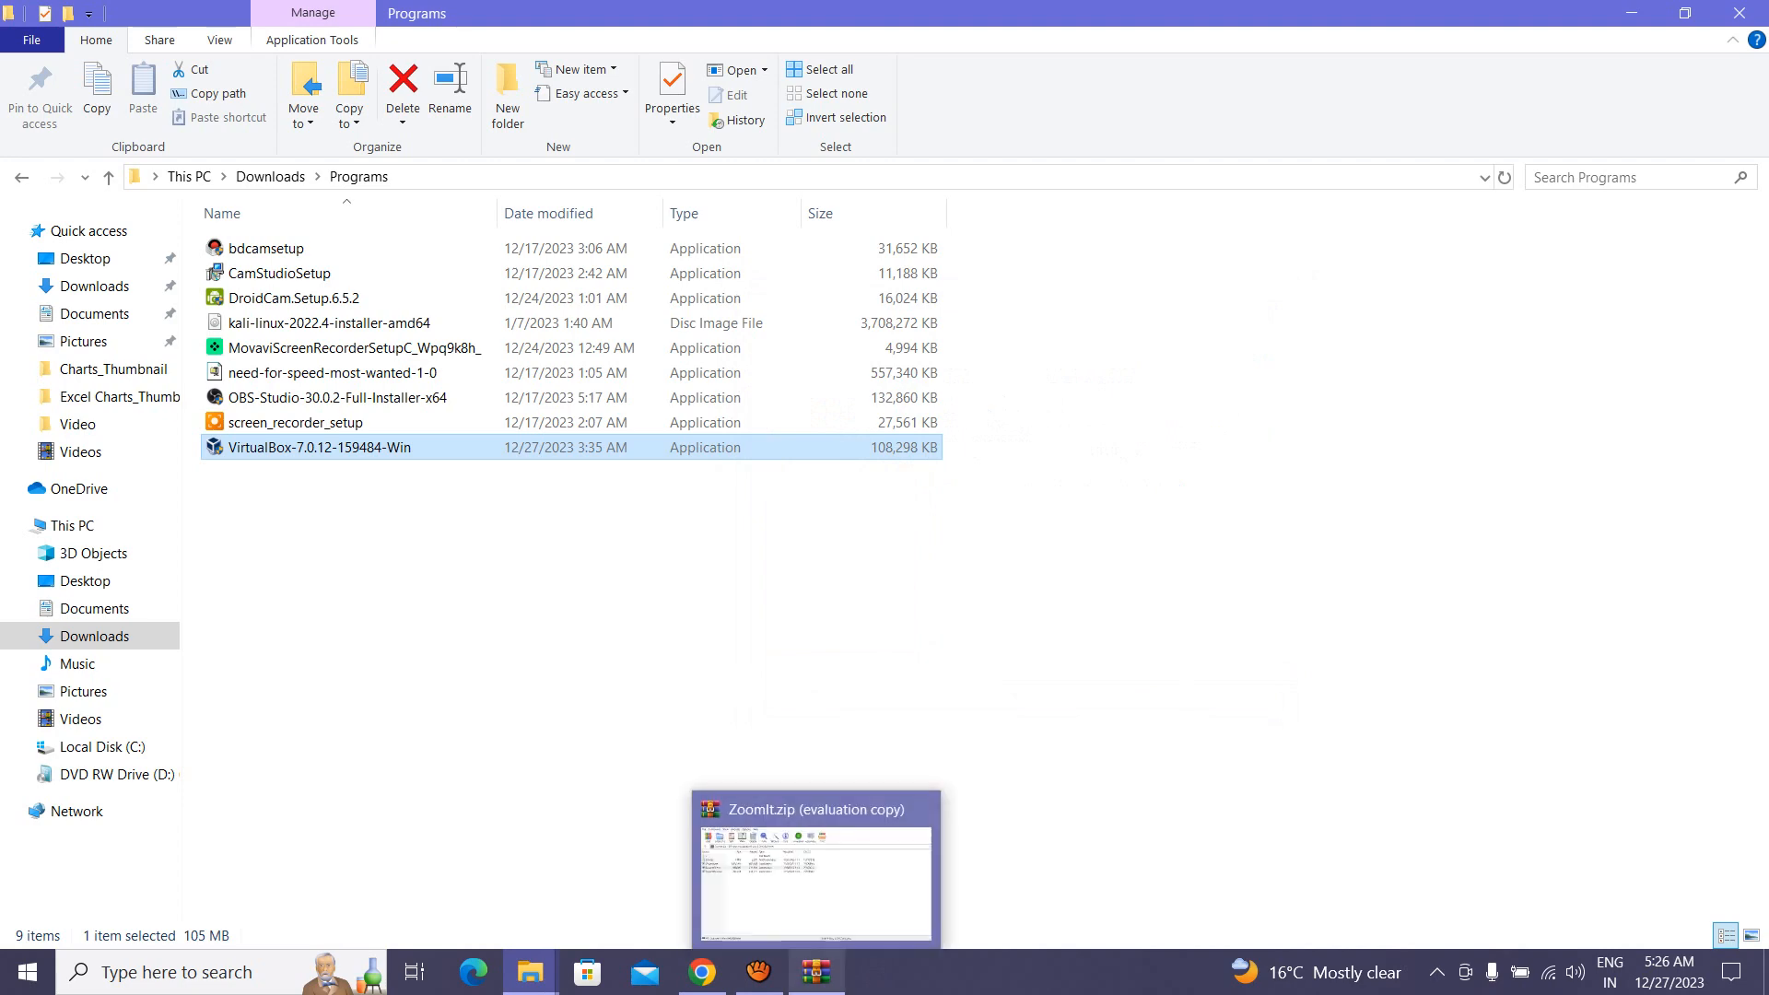
# Step: Install VirtualBox 7.0.12 with the default features and launch it on finishing
pyautogui.click(815, 972)
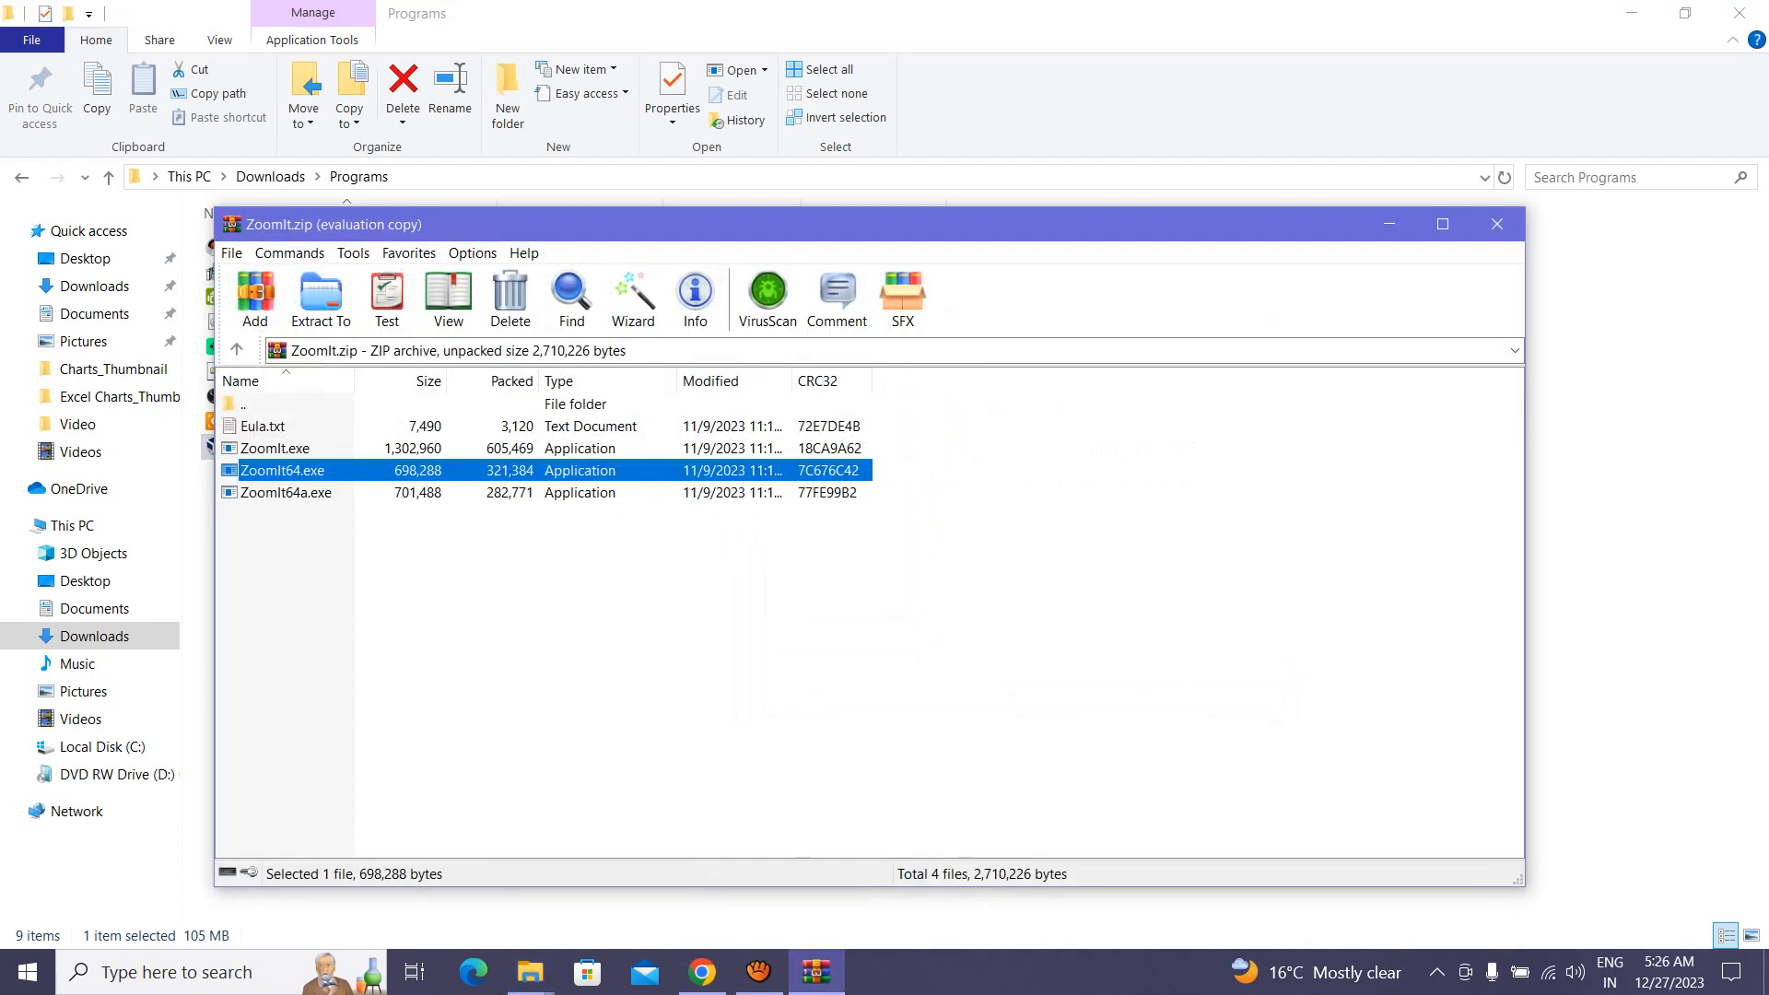
pyautogui.click(759, 972)
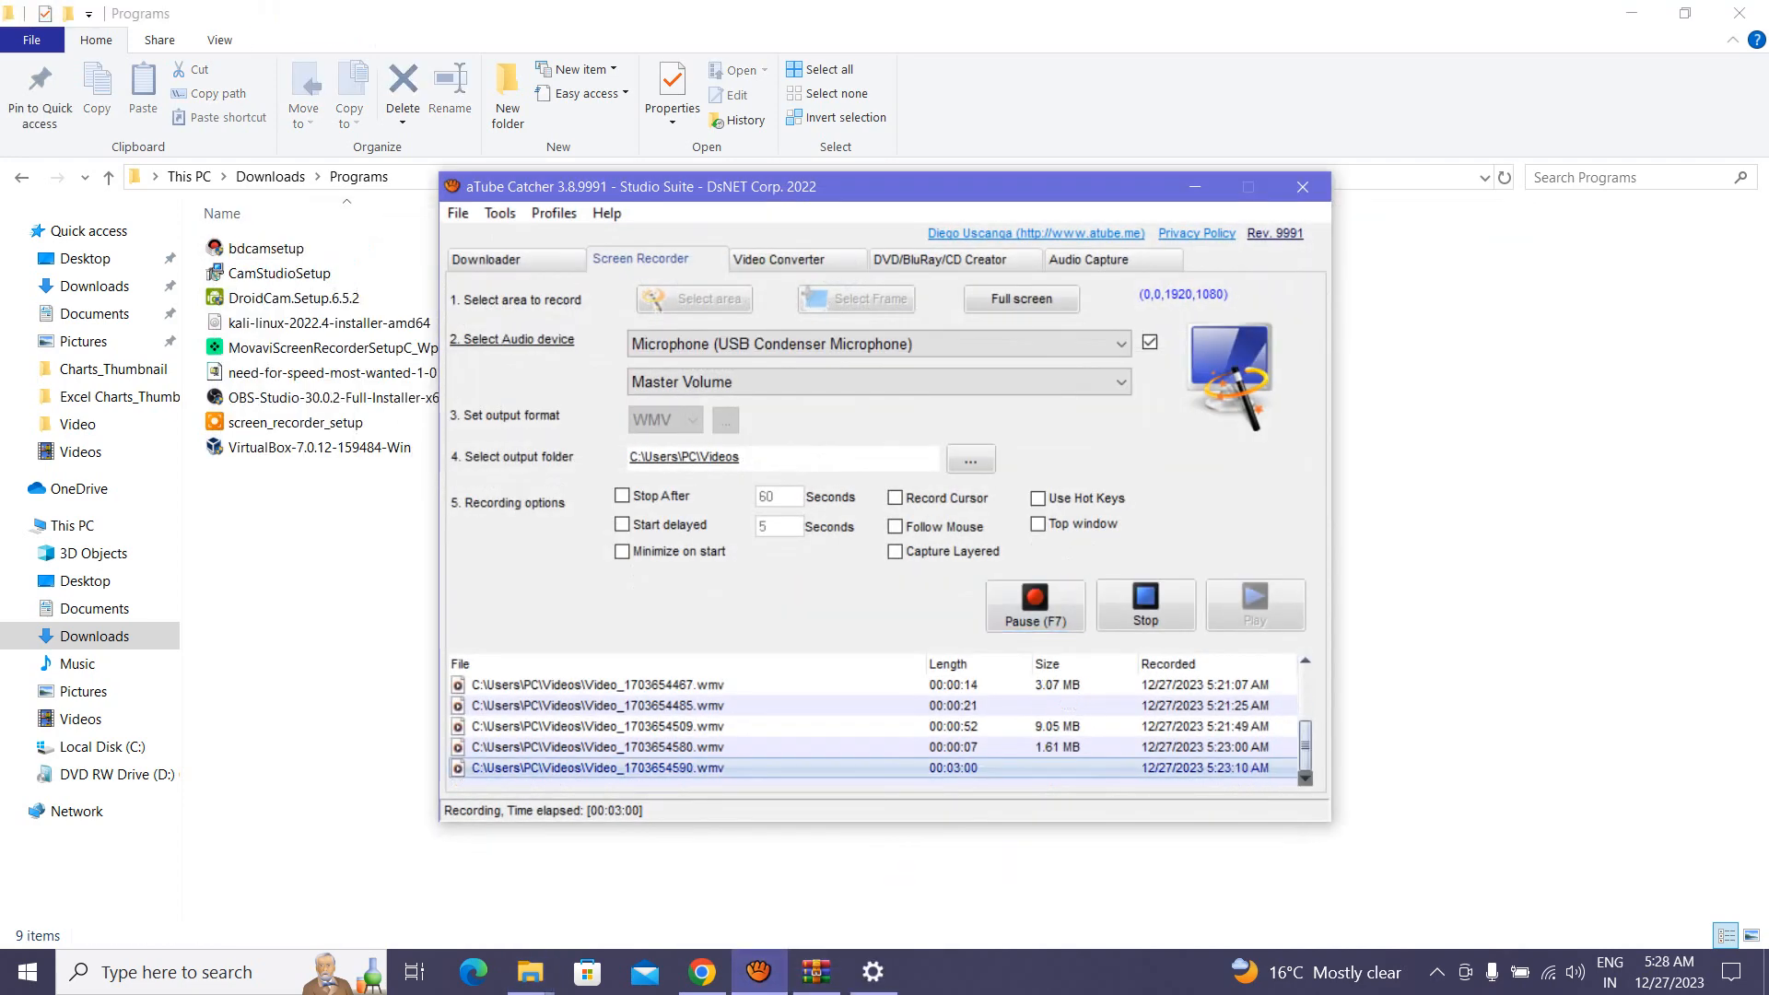
pyautogui.click(758, 972)
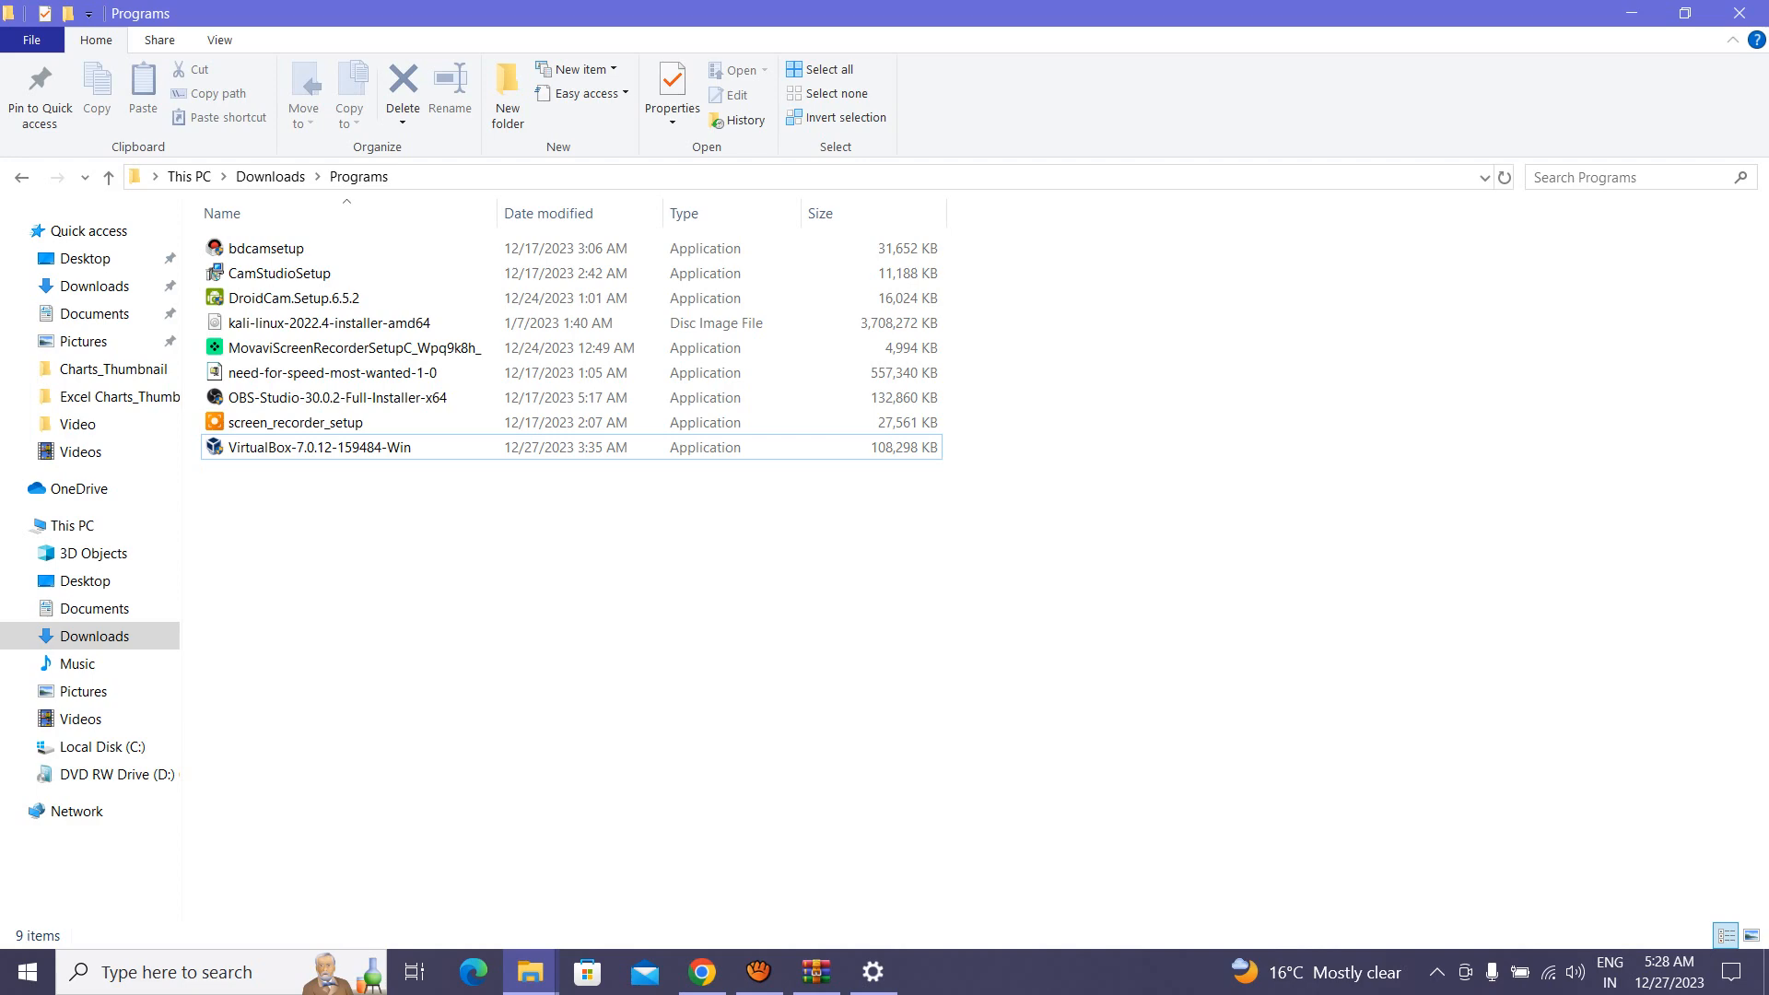
pyautogui.click(319, 447)
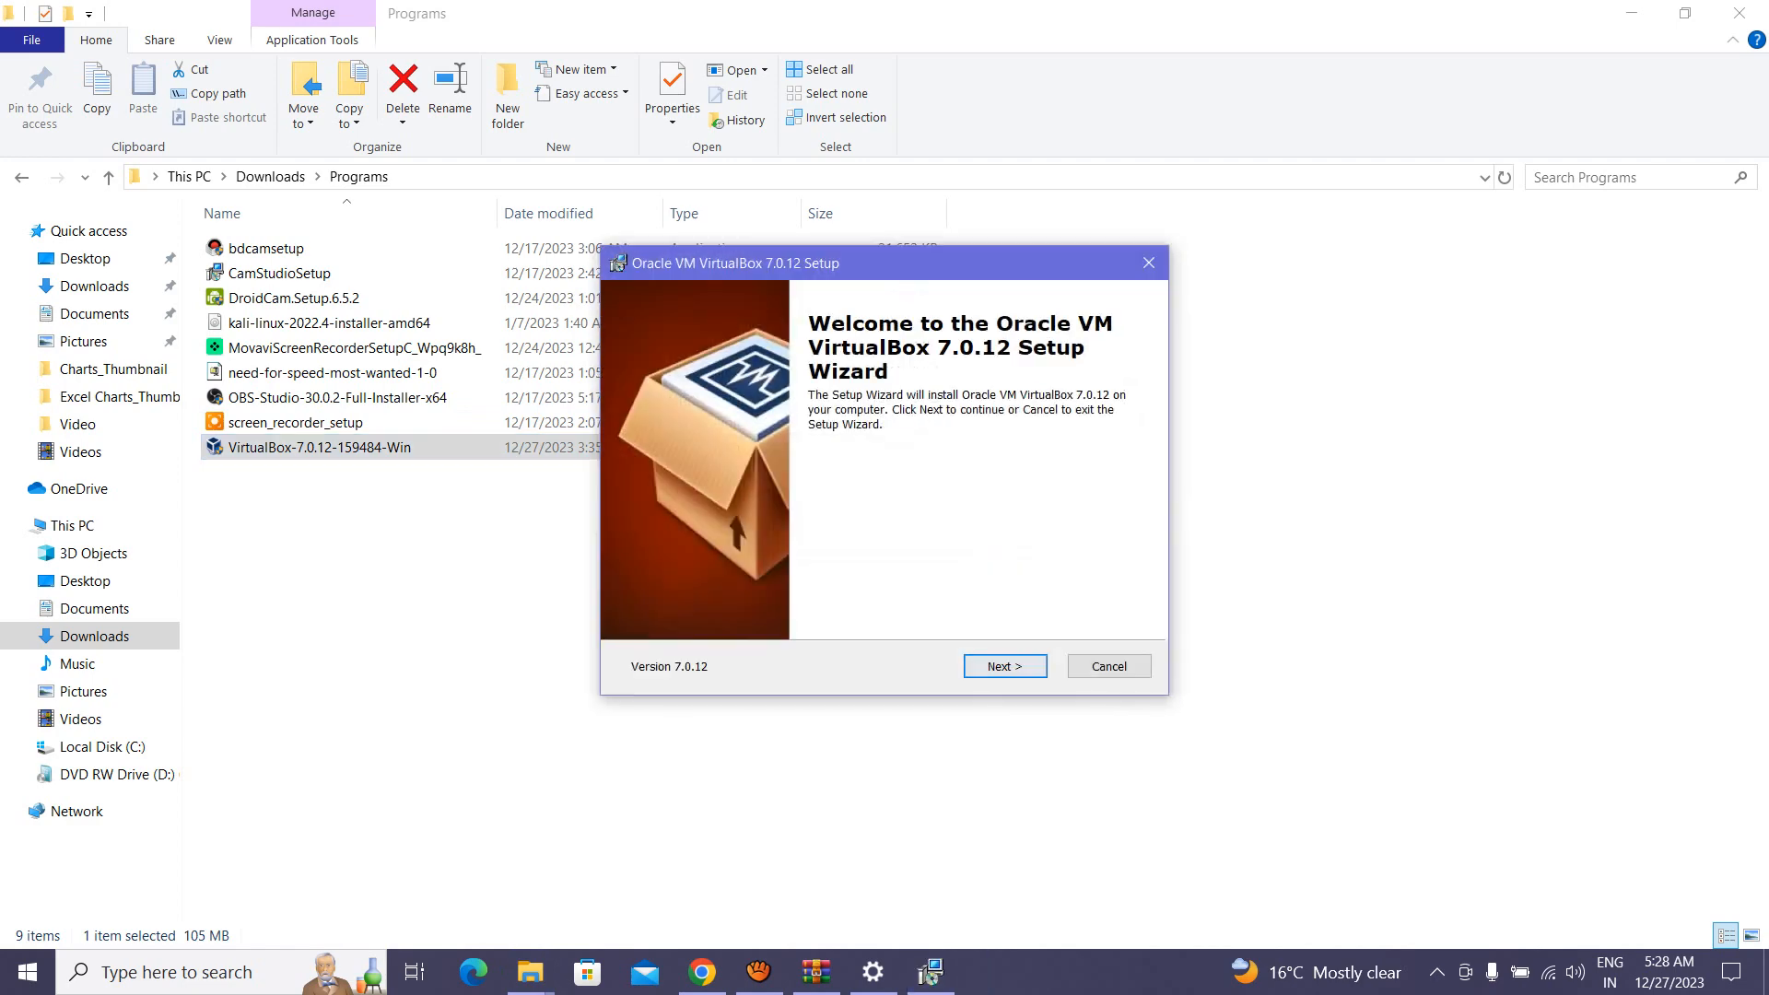
pyautogui.press('Return')
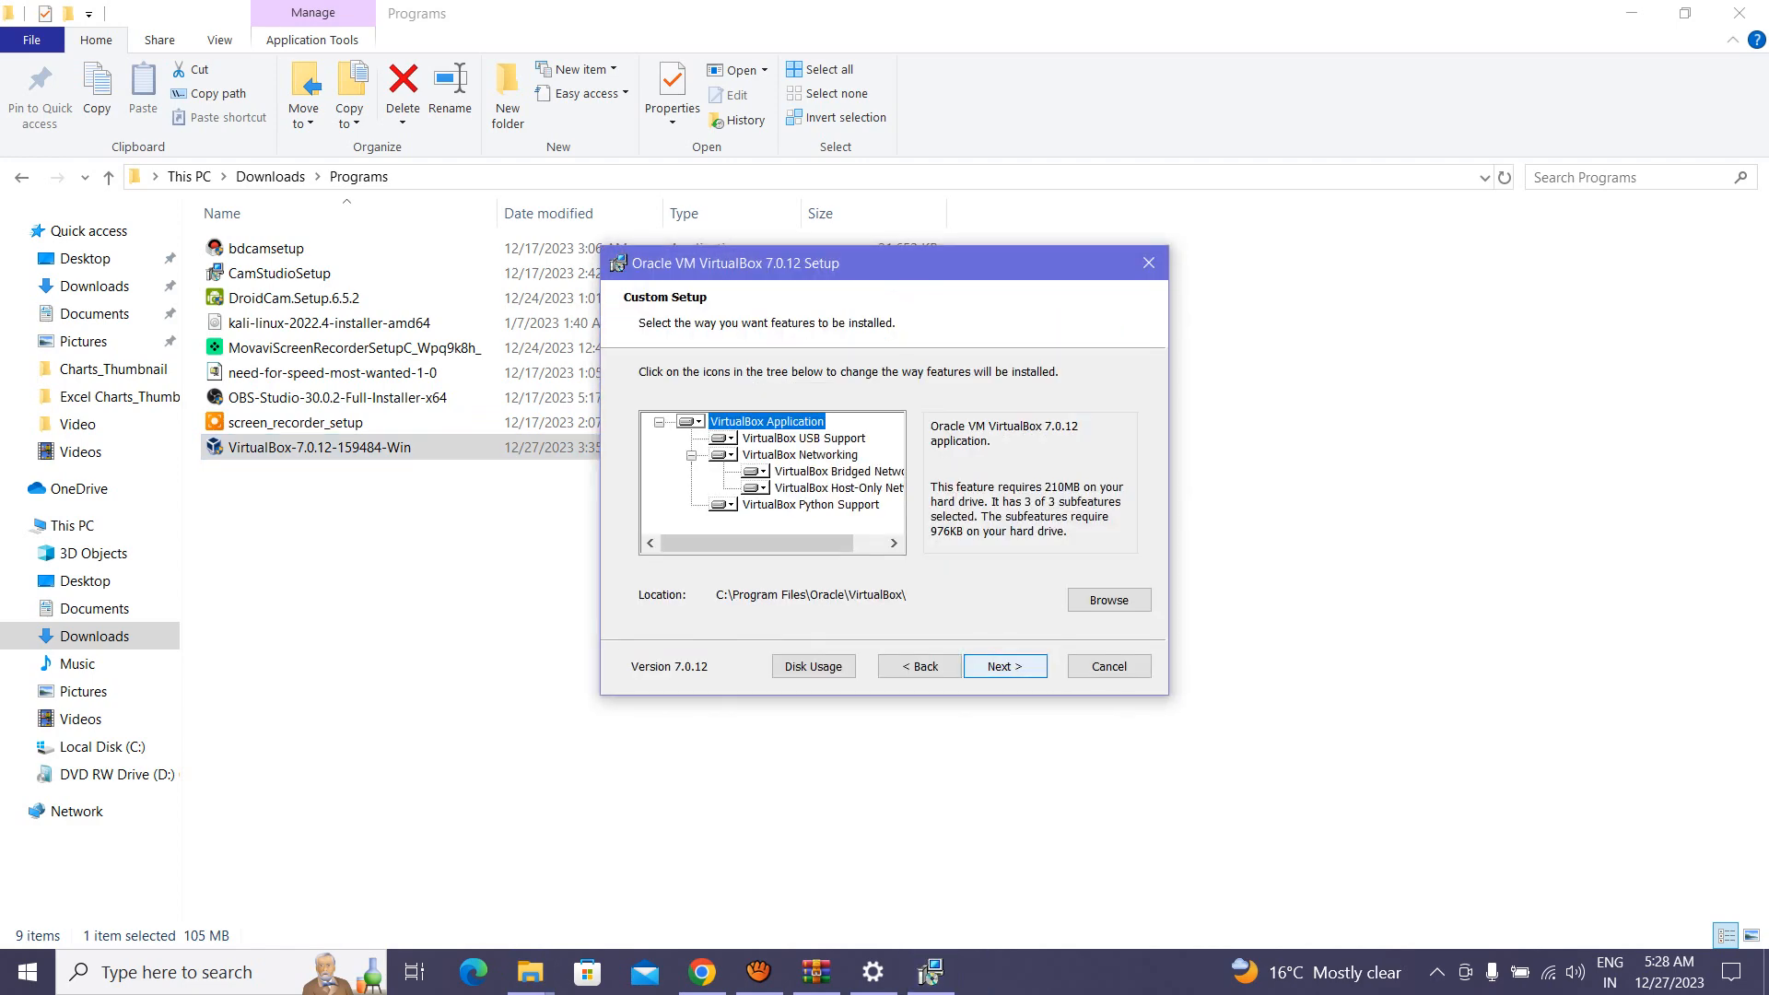
pyautogui.press('Return')
pyautogui.press('Return')
pyautogui.press('Return')
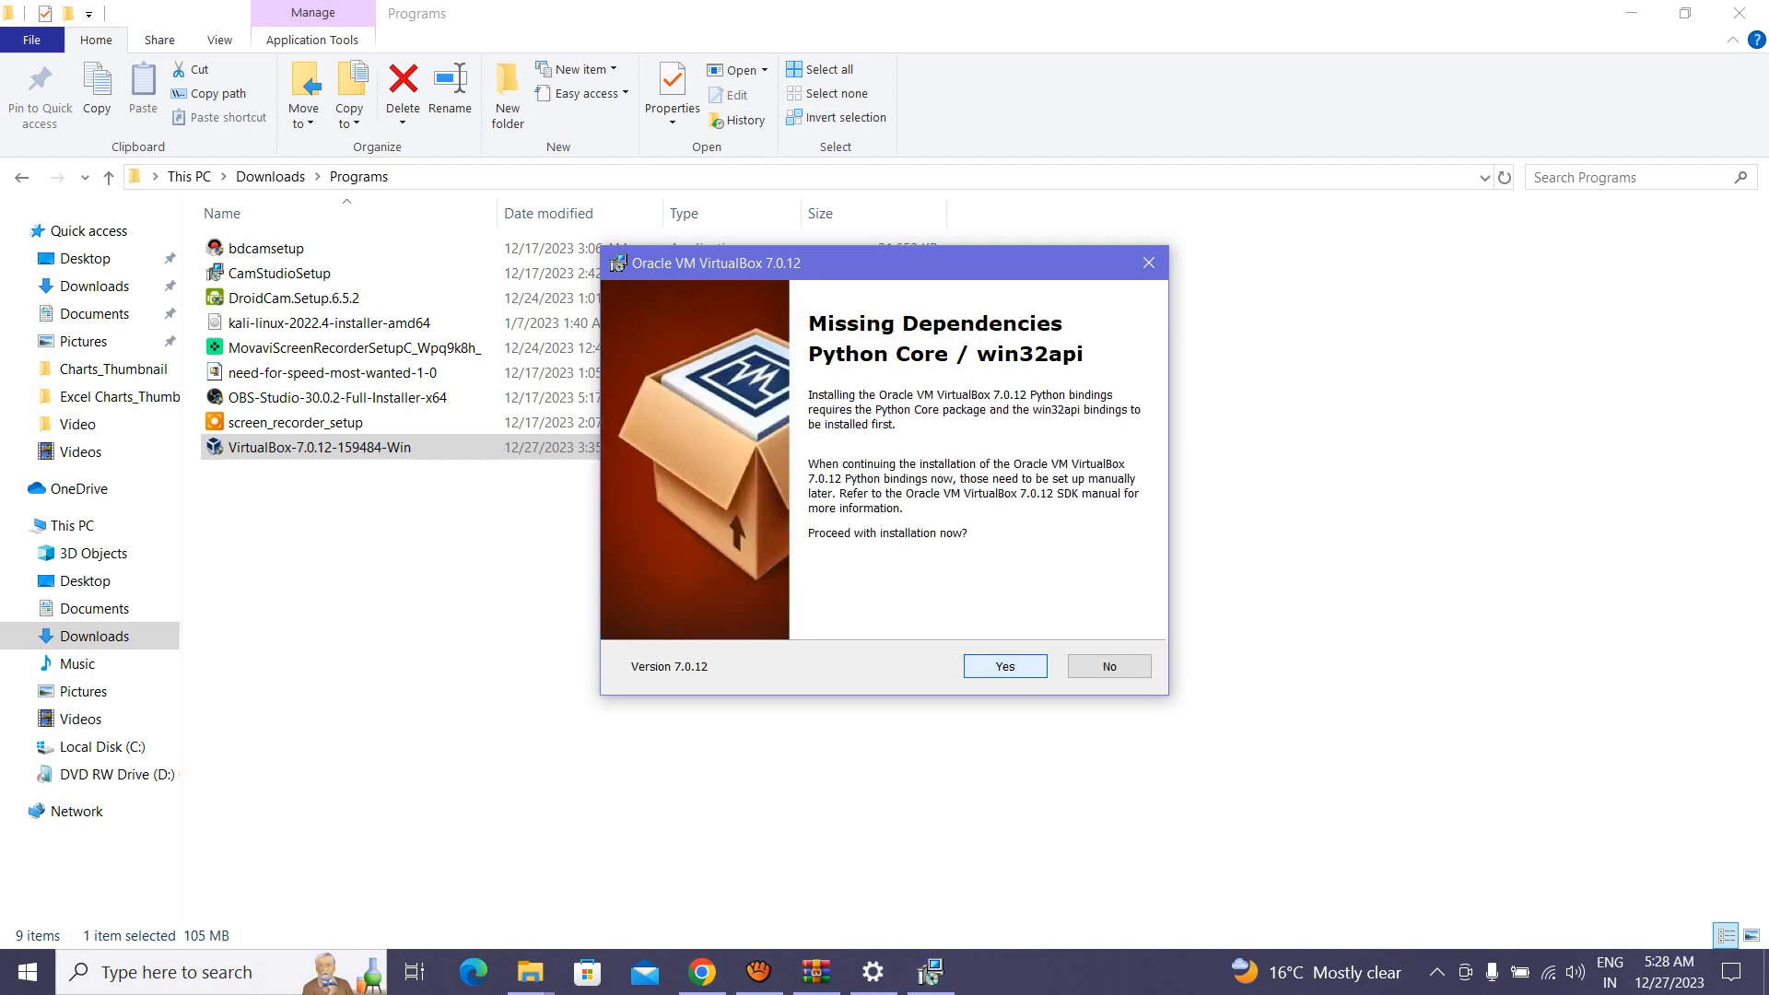
pyautogui.press('Return')
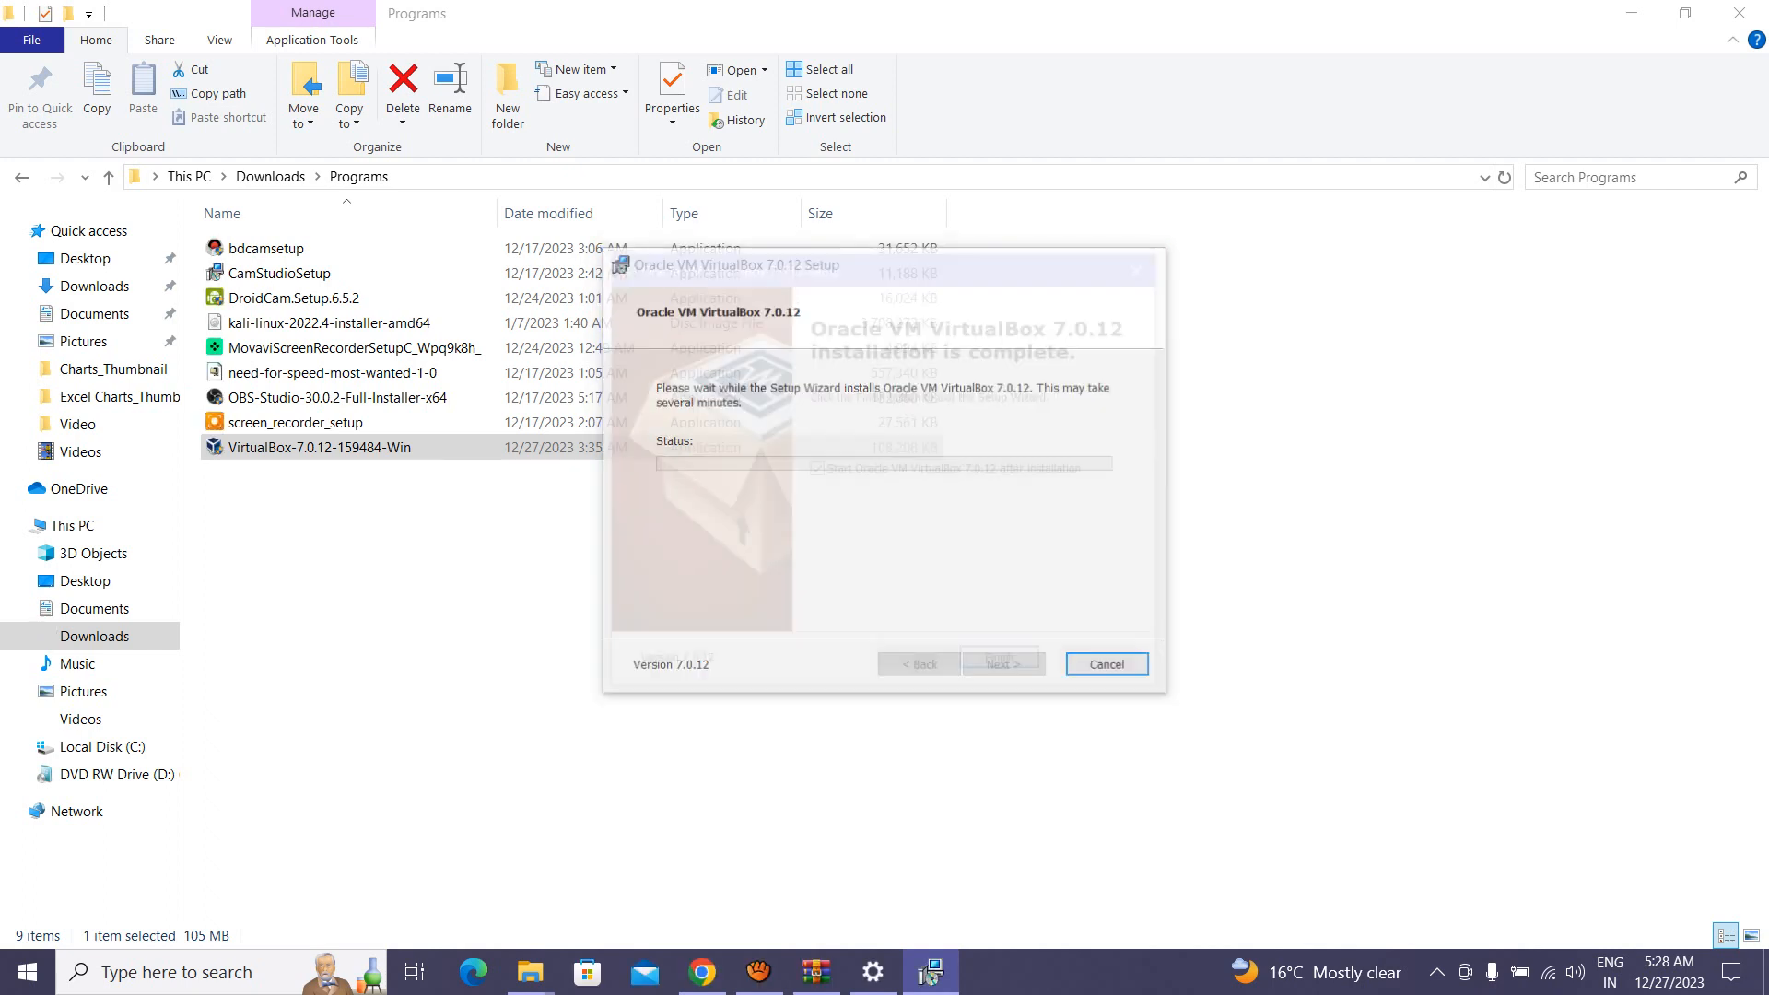
pyautogui.moveTo(885, 264); pyautogui.dragTo(974, 272)
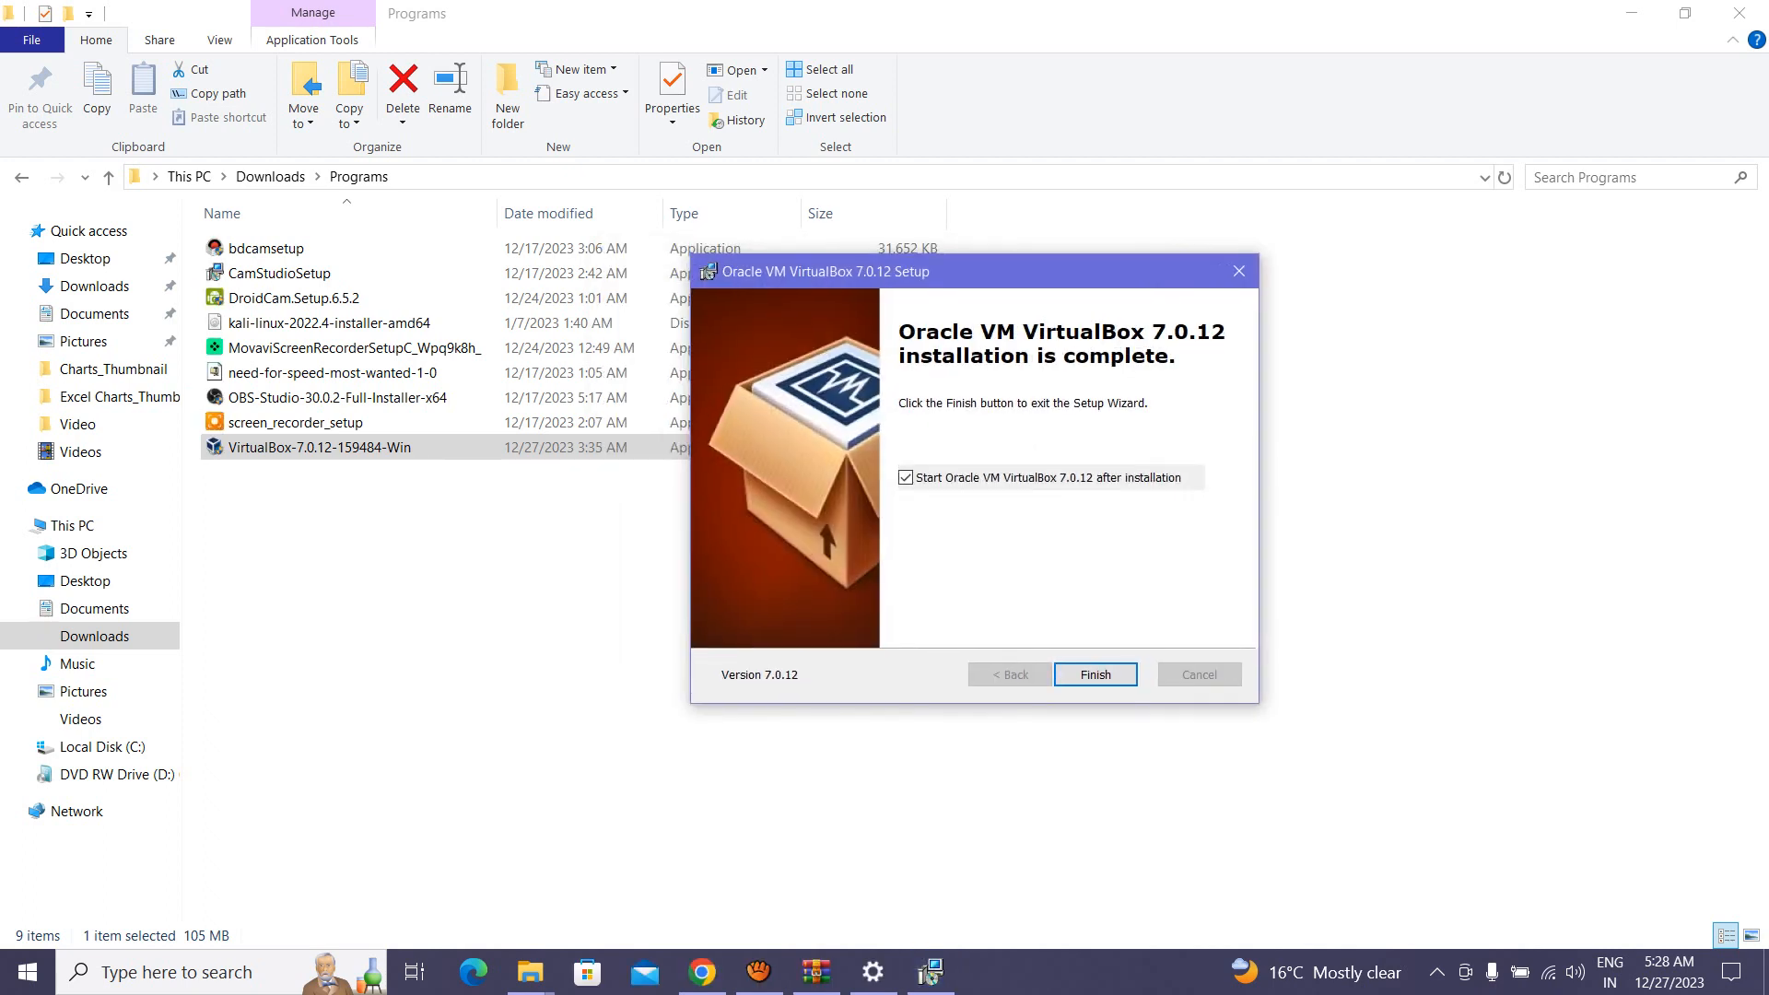
pyautogui.press('Return')
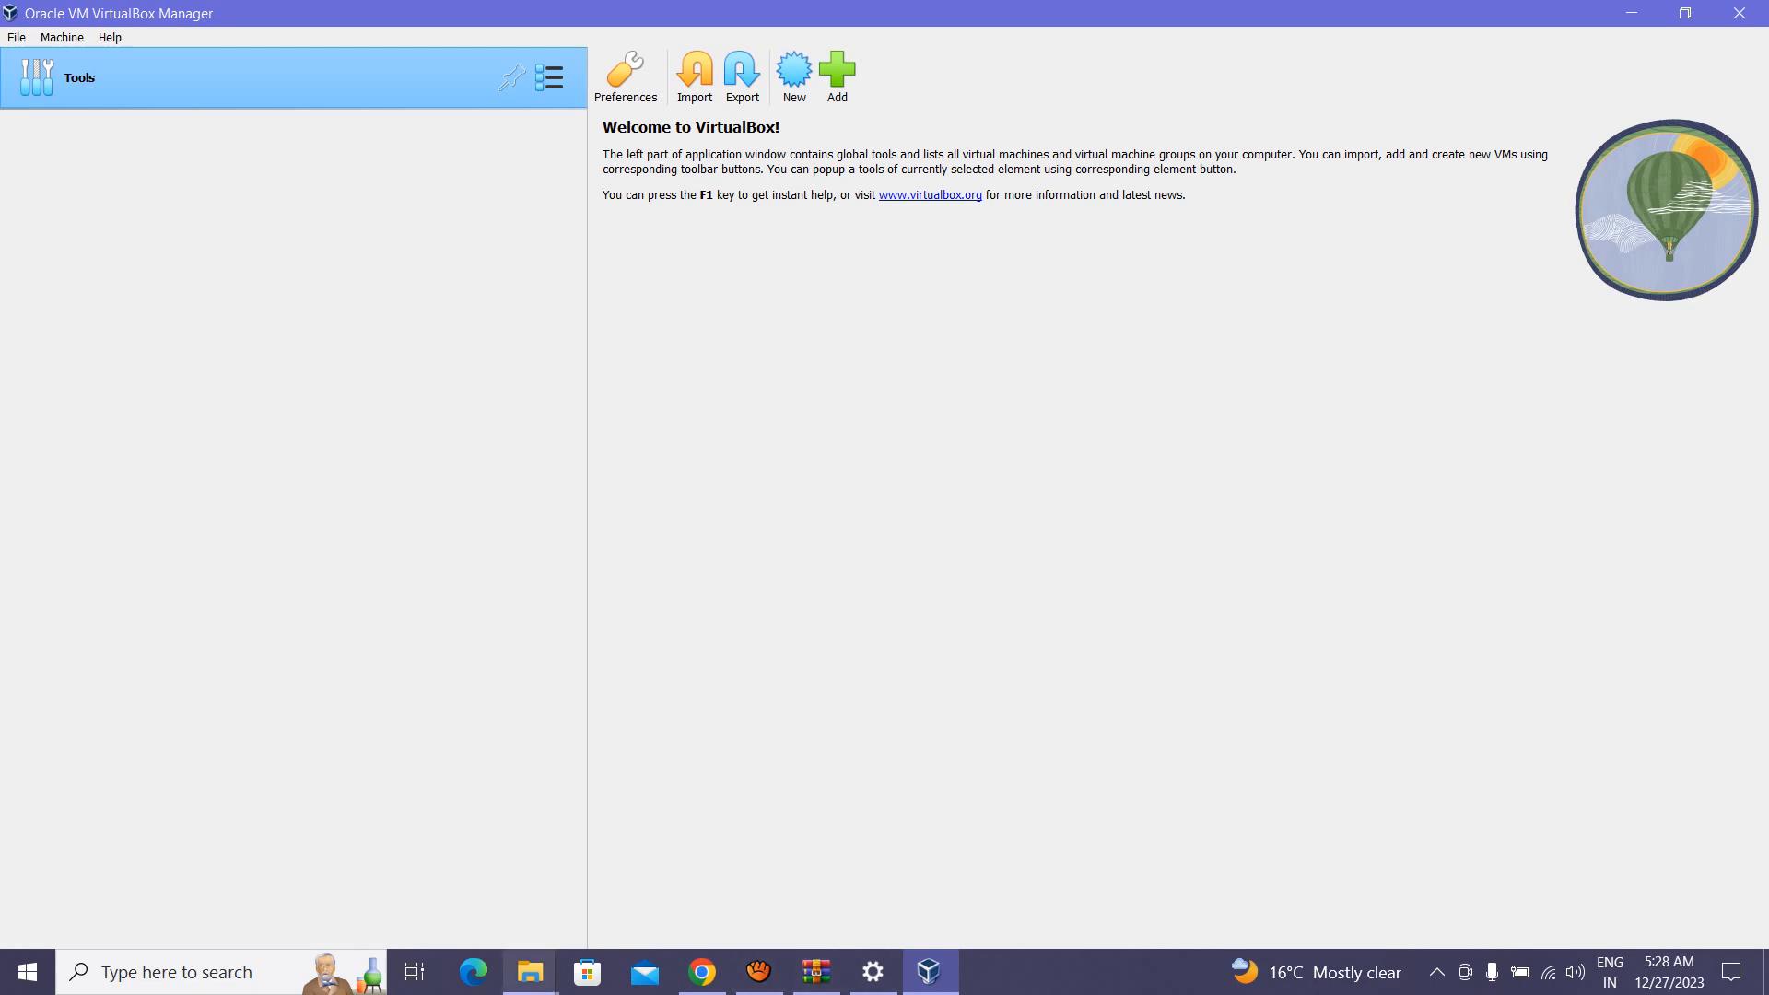
# Step: Locate the kali-linux installer image in the Programs folder, then return to VirtualBox Manager
pyautogui.click(529, 972)
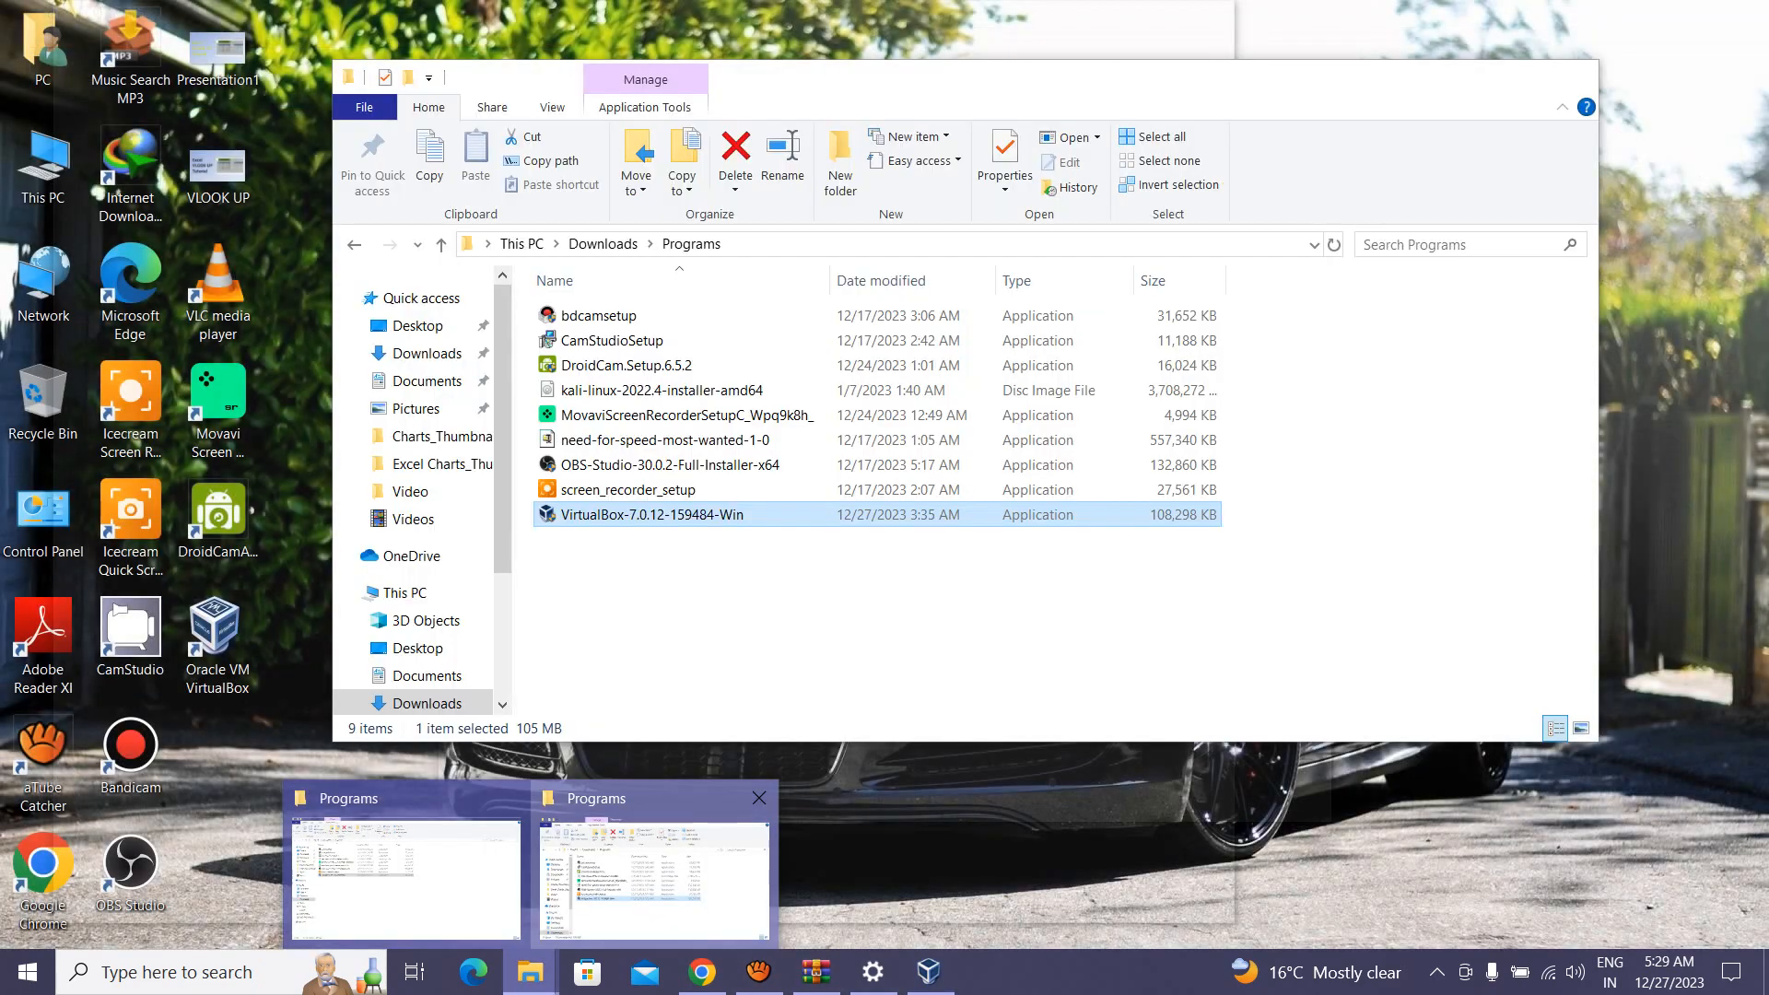
pyautogui.click(654, 880)
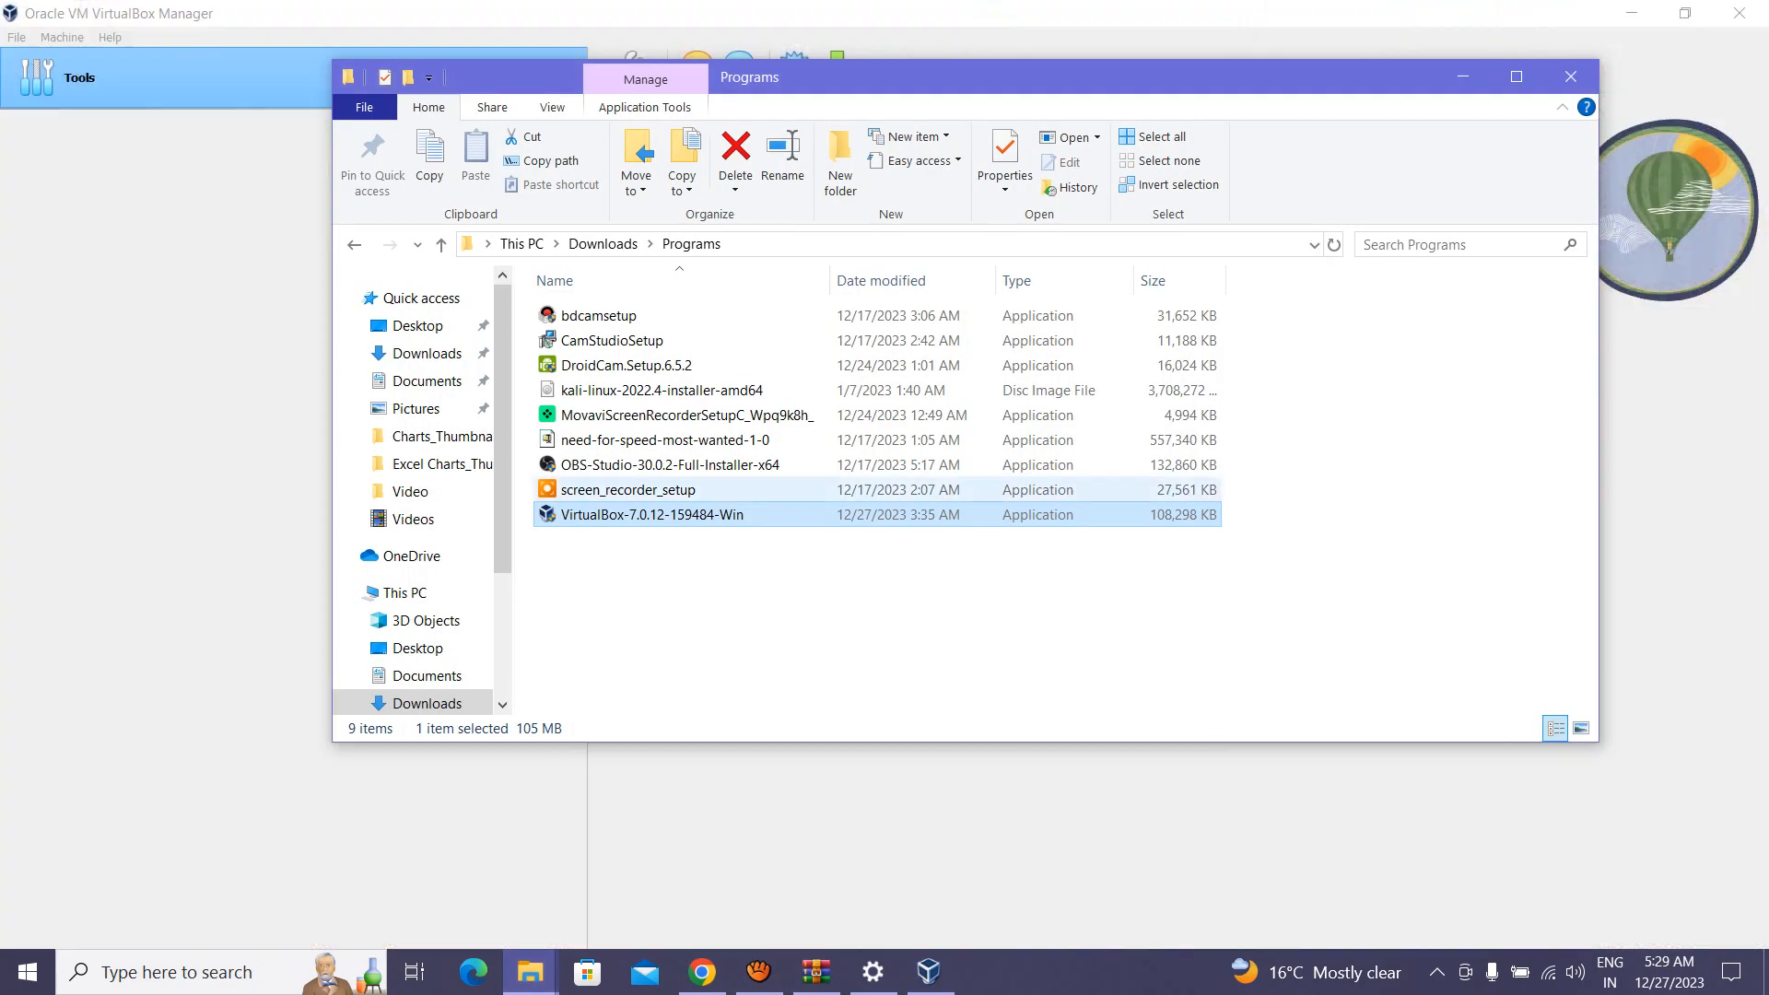
pyautogui.click(662, 390)
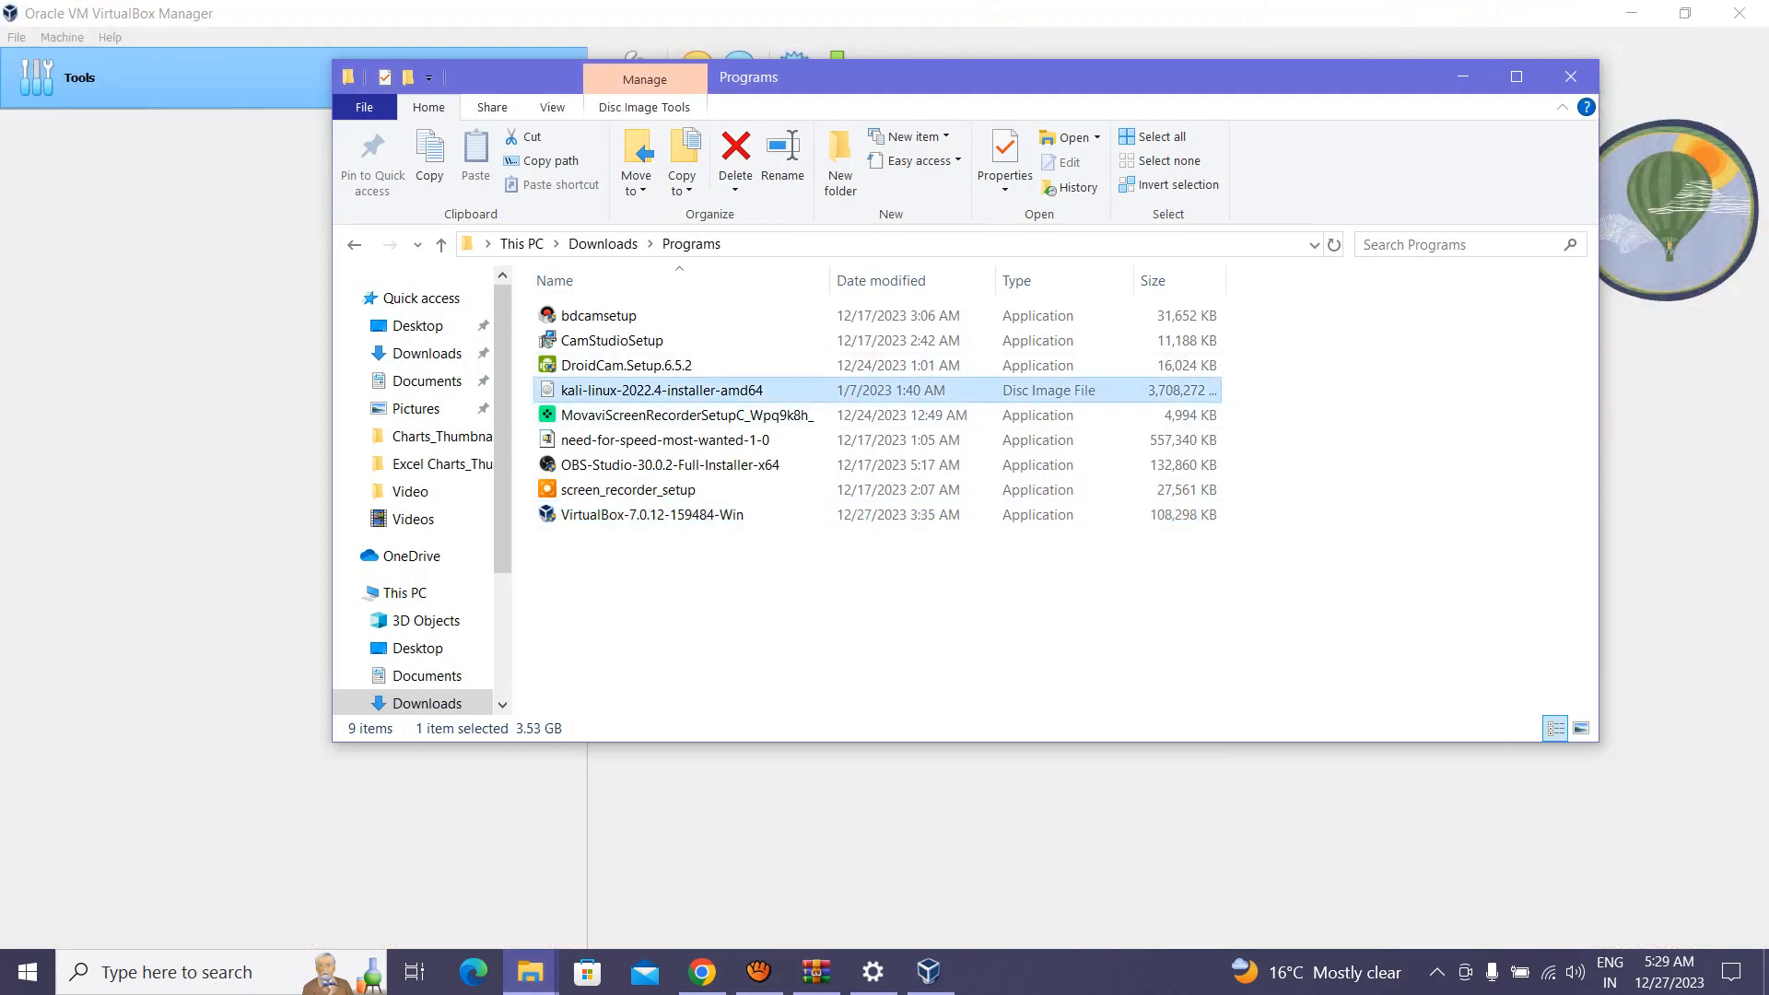
pyautogui.moveTo(1004, 78); pyautogui.dragTo(1081, 133)
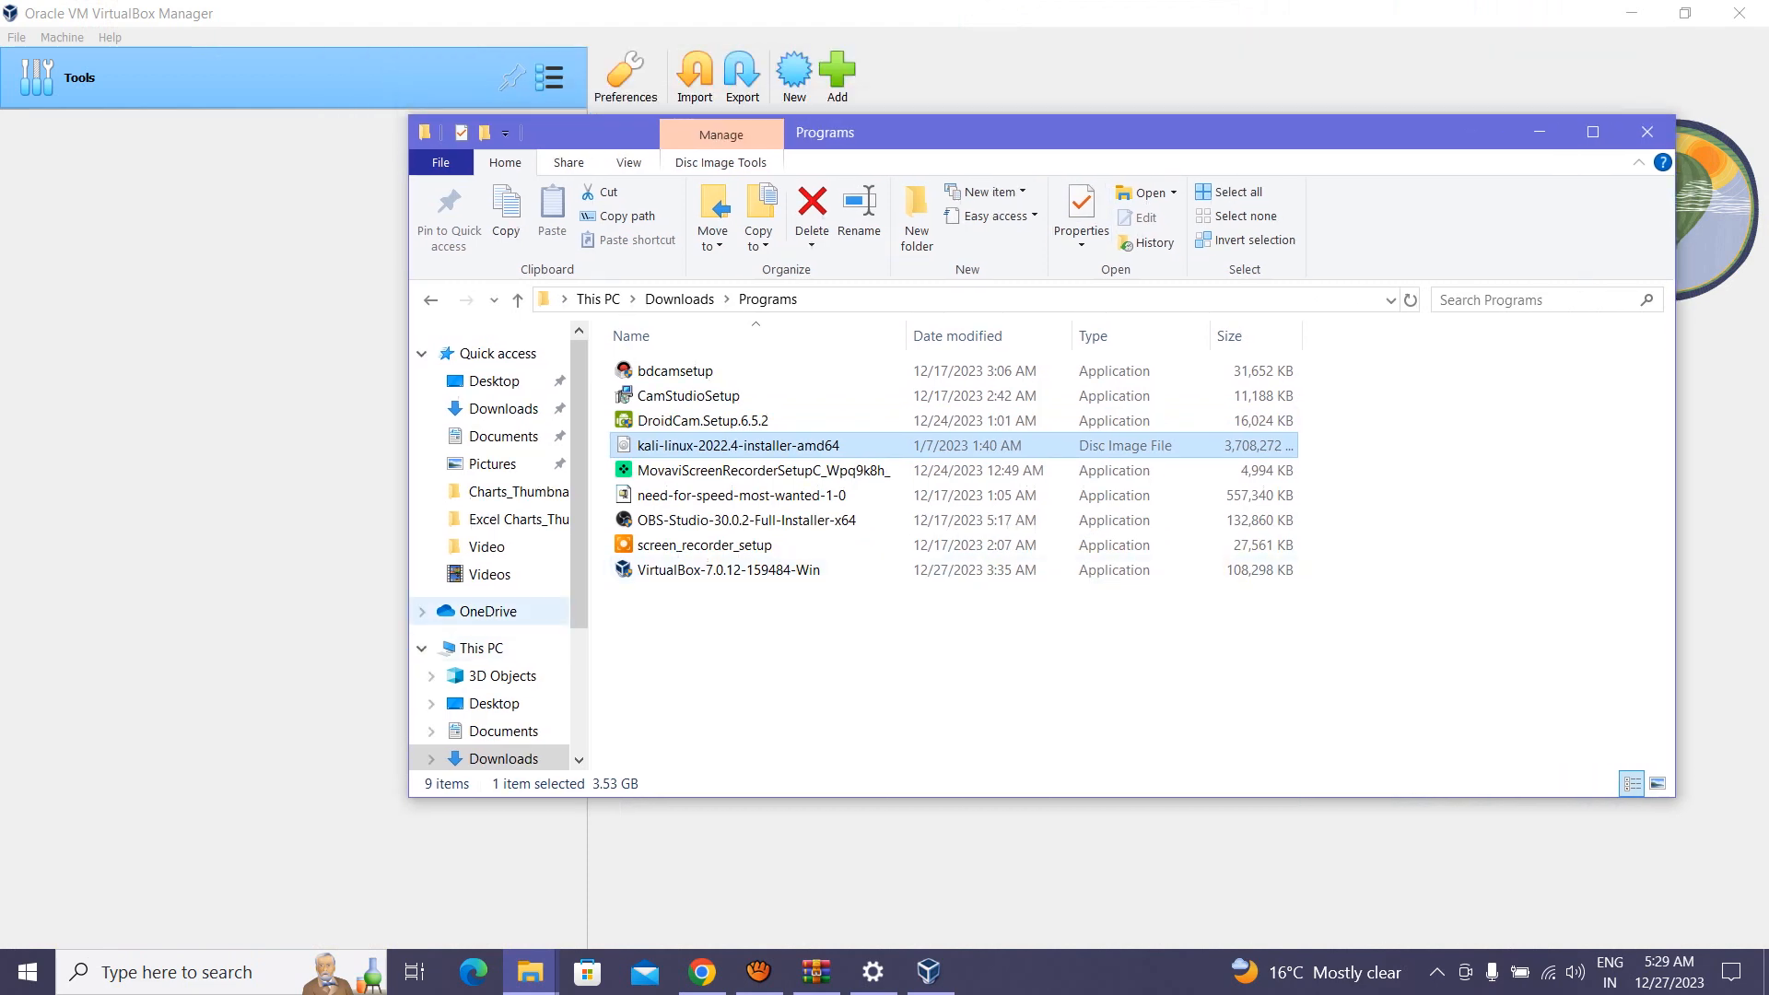
pyautogui.click(304, 612)
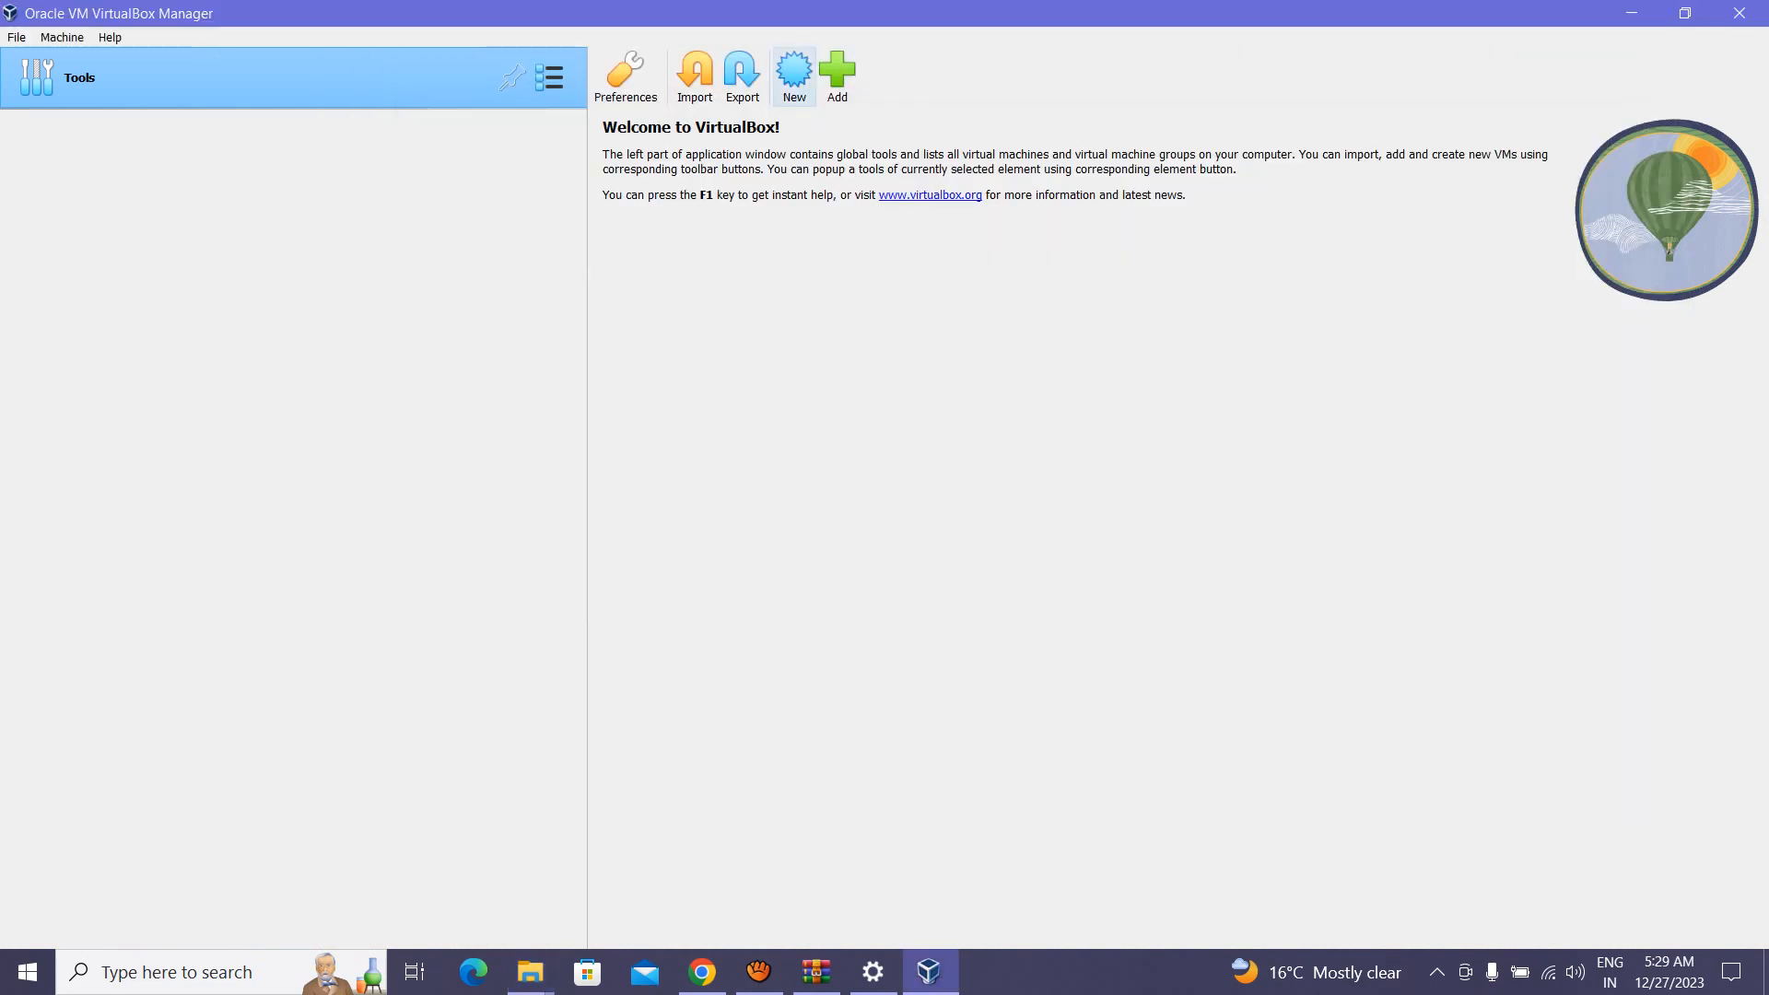
# Step: Create a new machine named 'Kali Linux' with version Debian (64-bit)
pyautogui.click(794, 74)
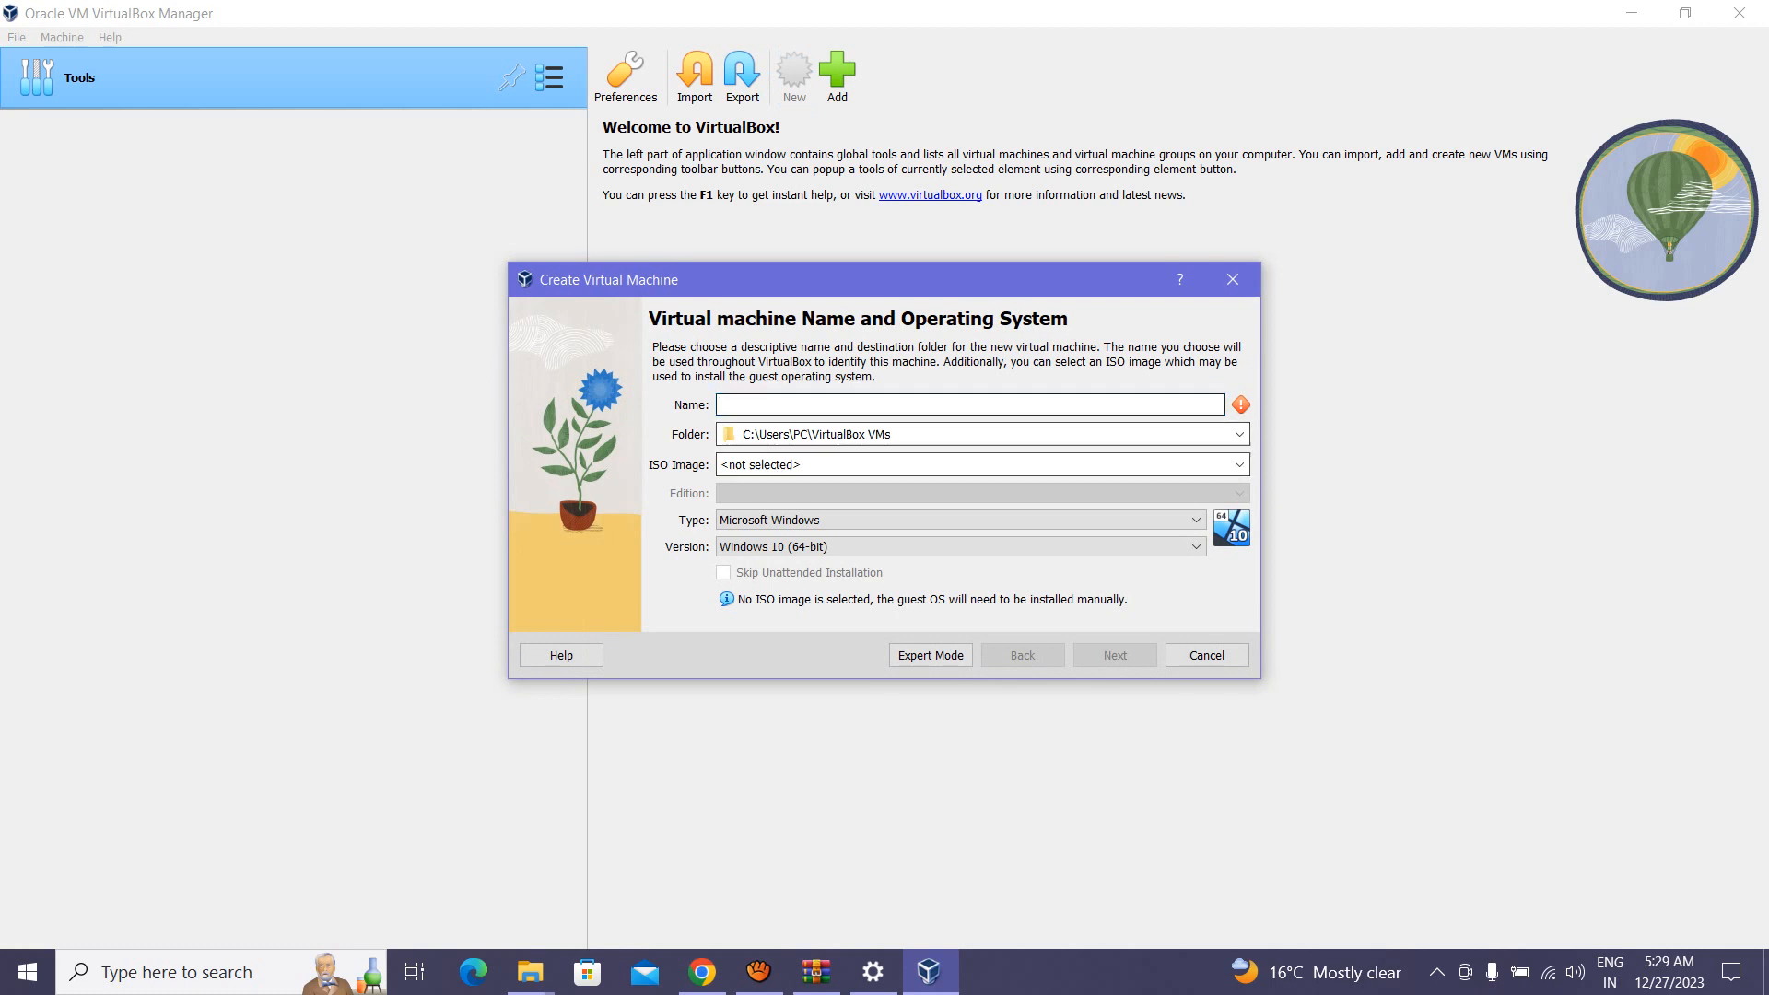
pyautogui.write('Kali')
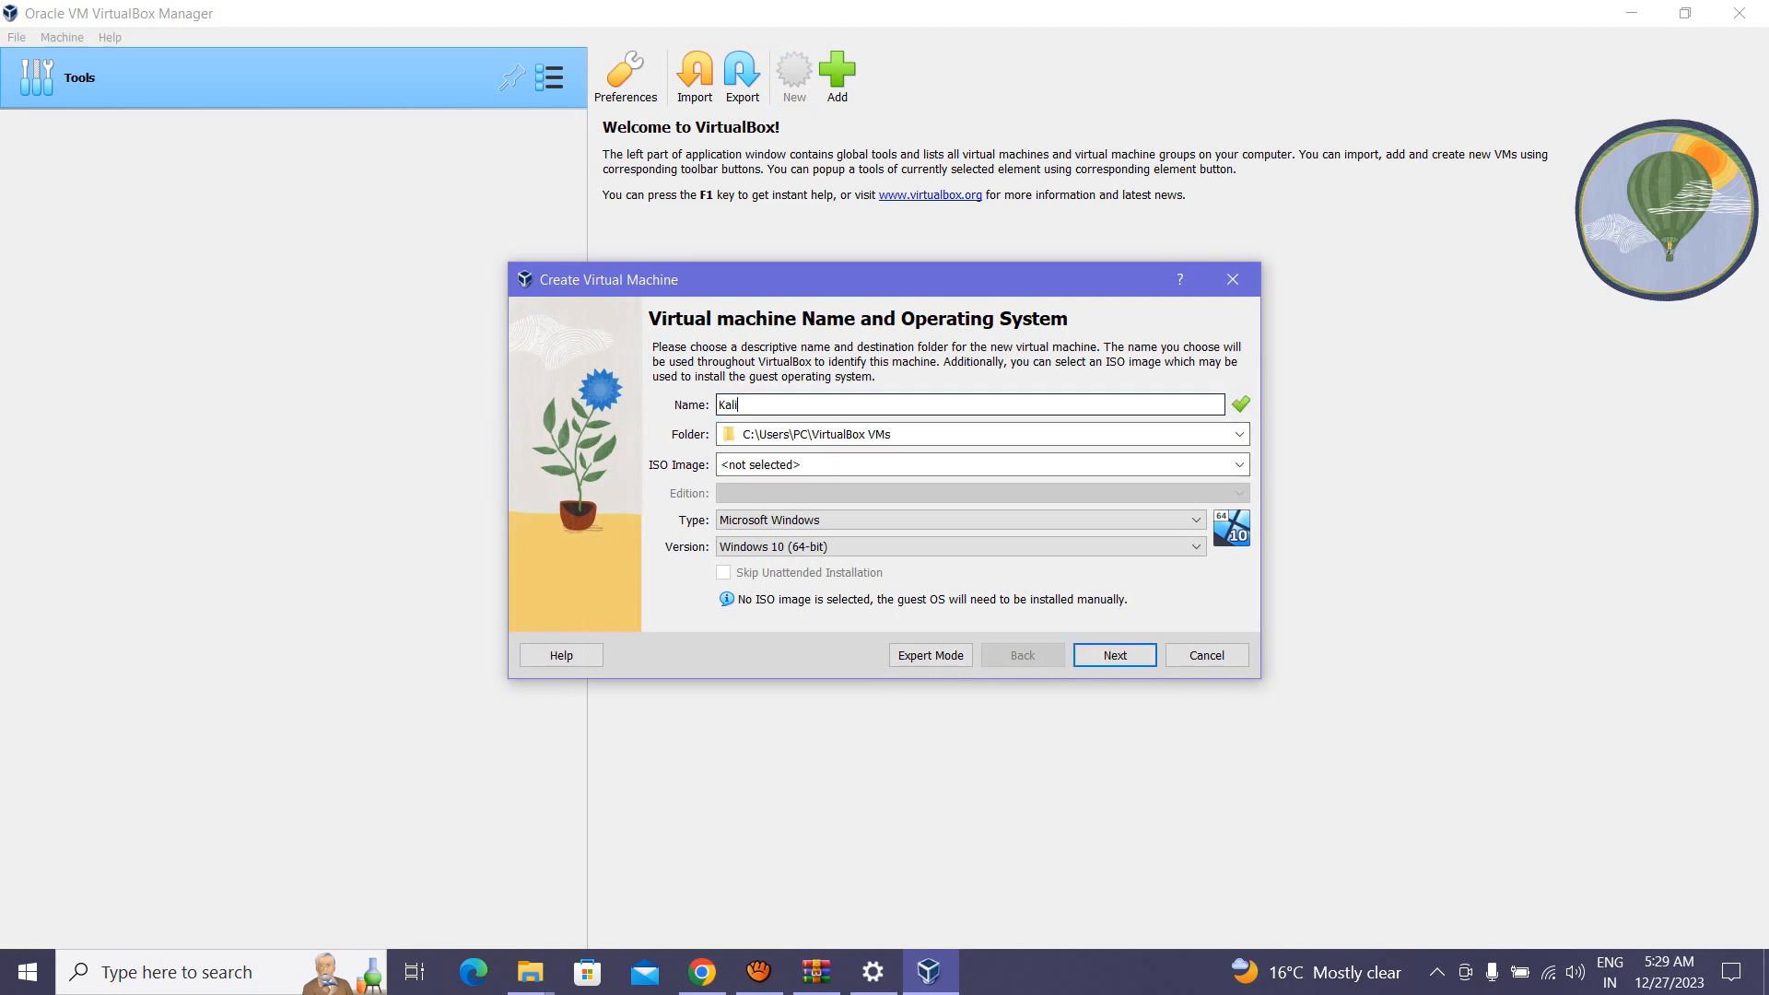
pyautogui.write(' Linux')
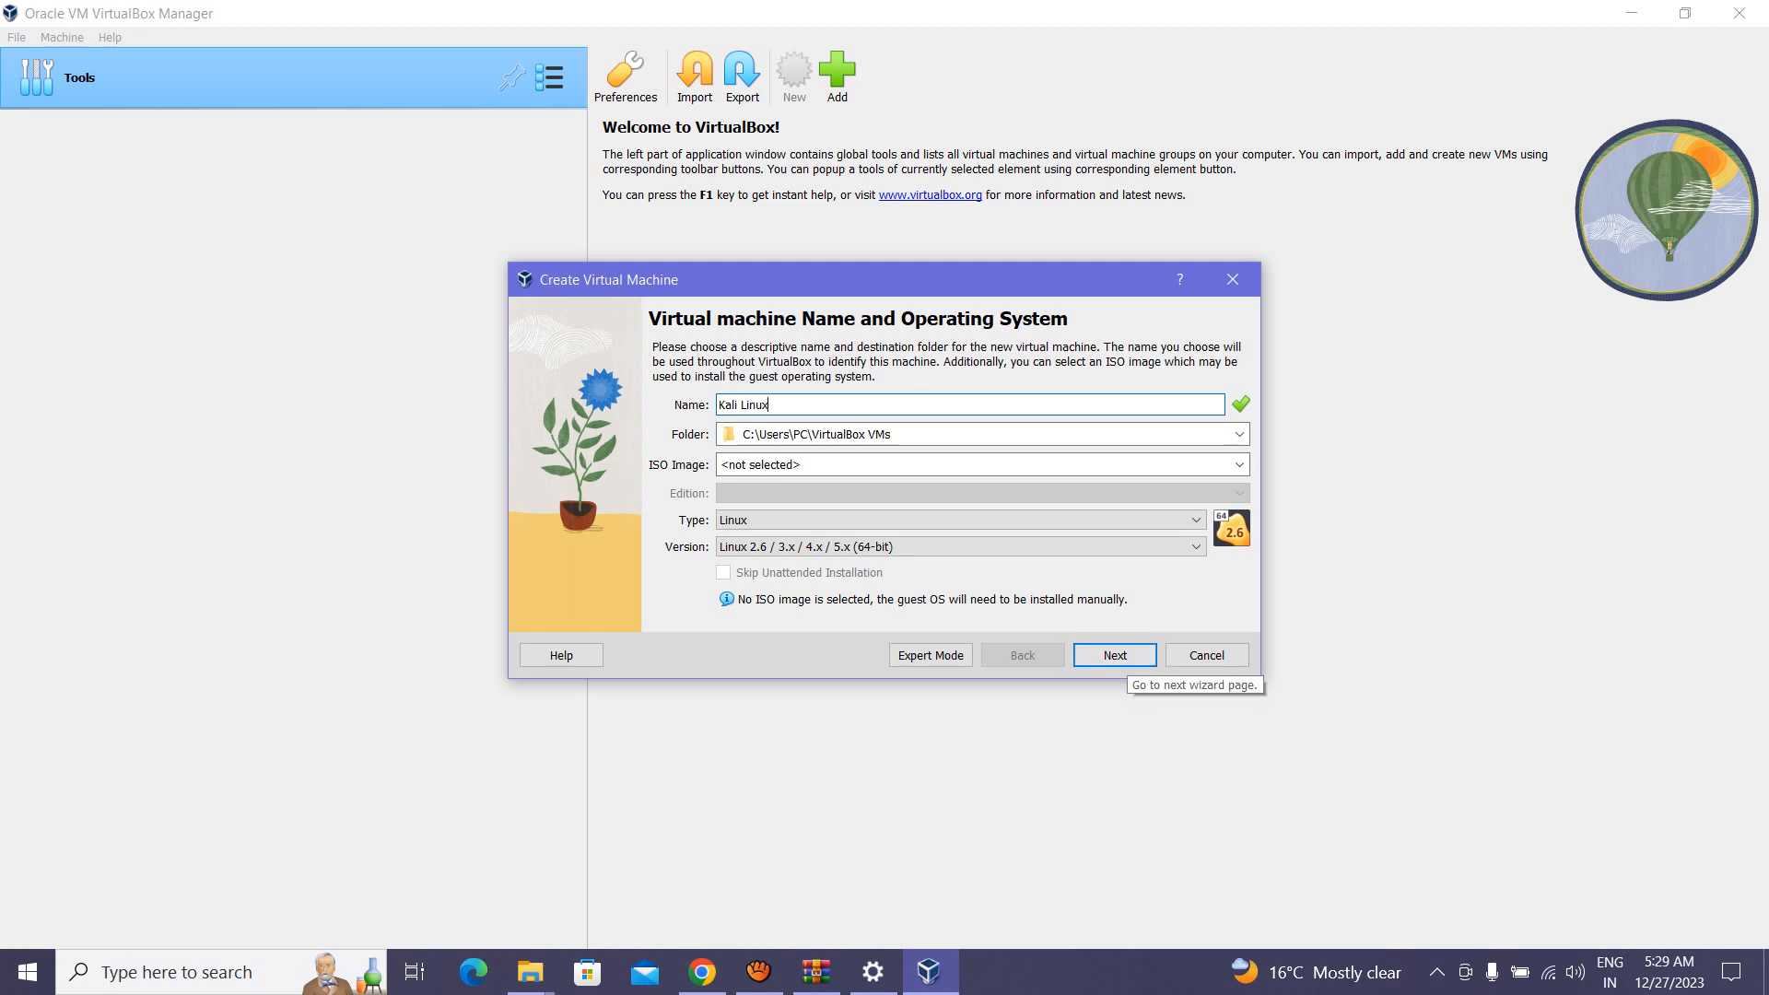
pyautogui.click(846, 547)
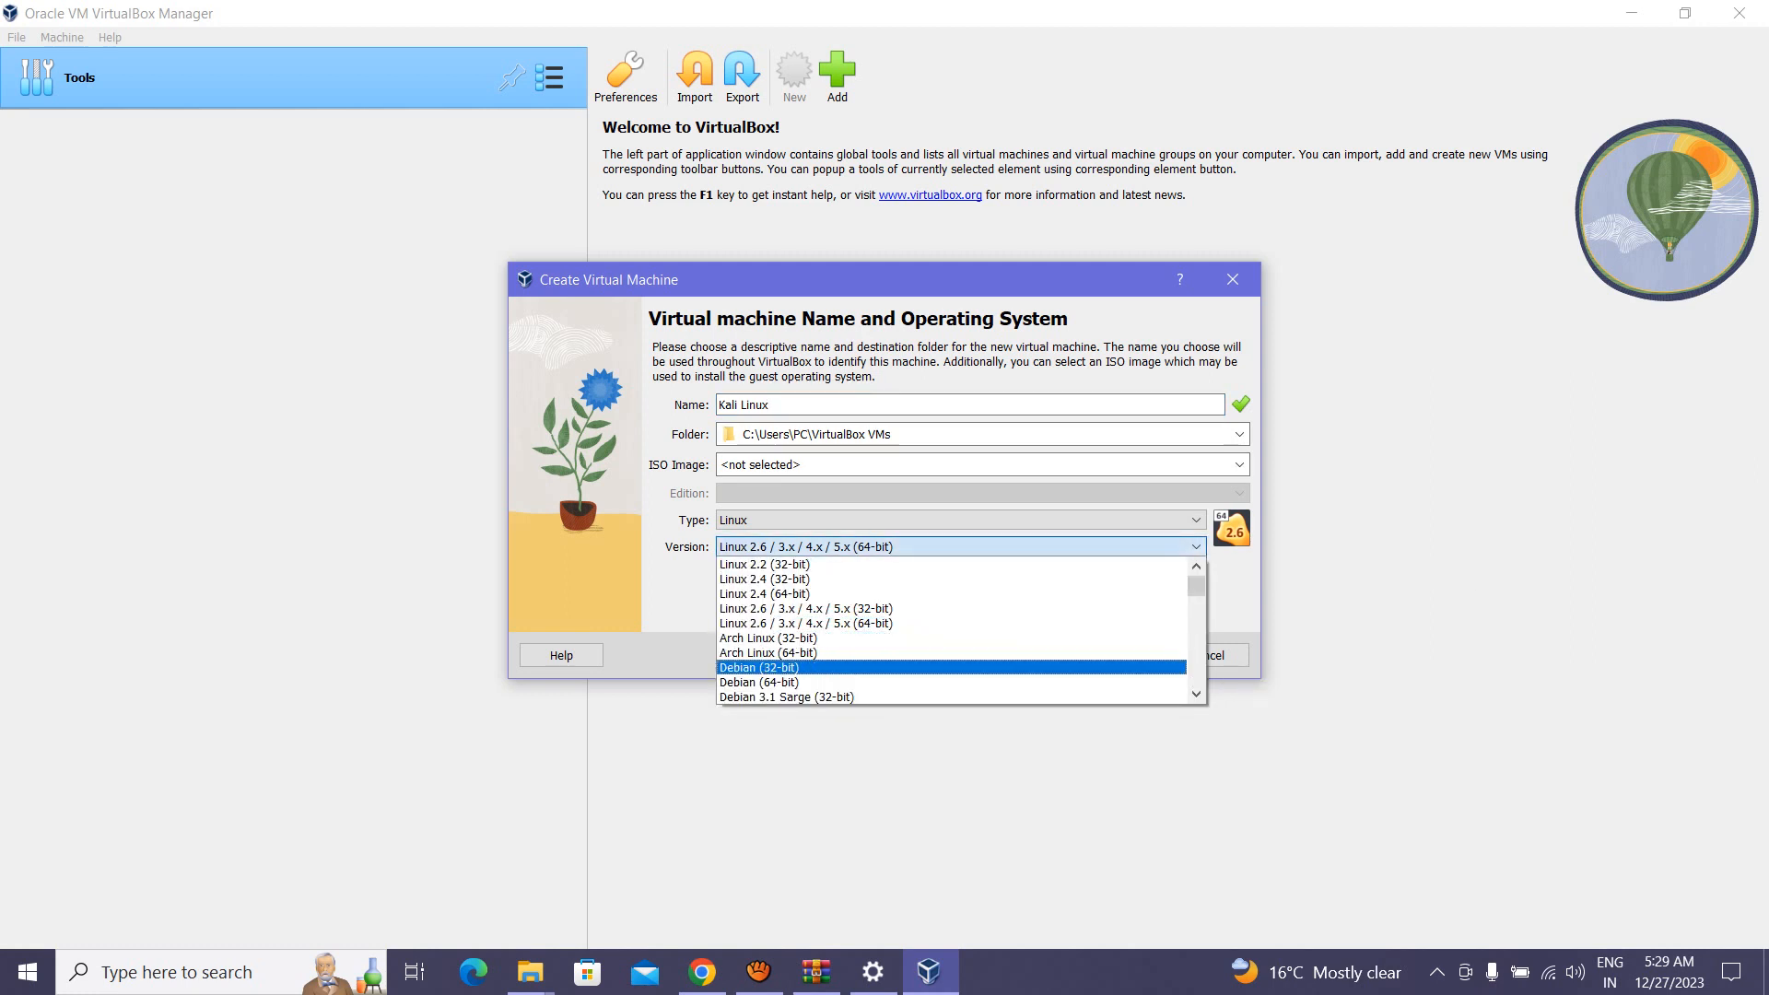
pyautogui.press('Down')
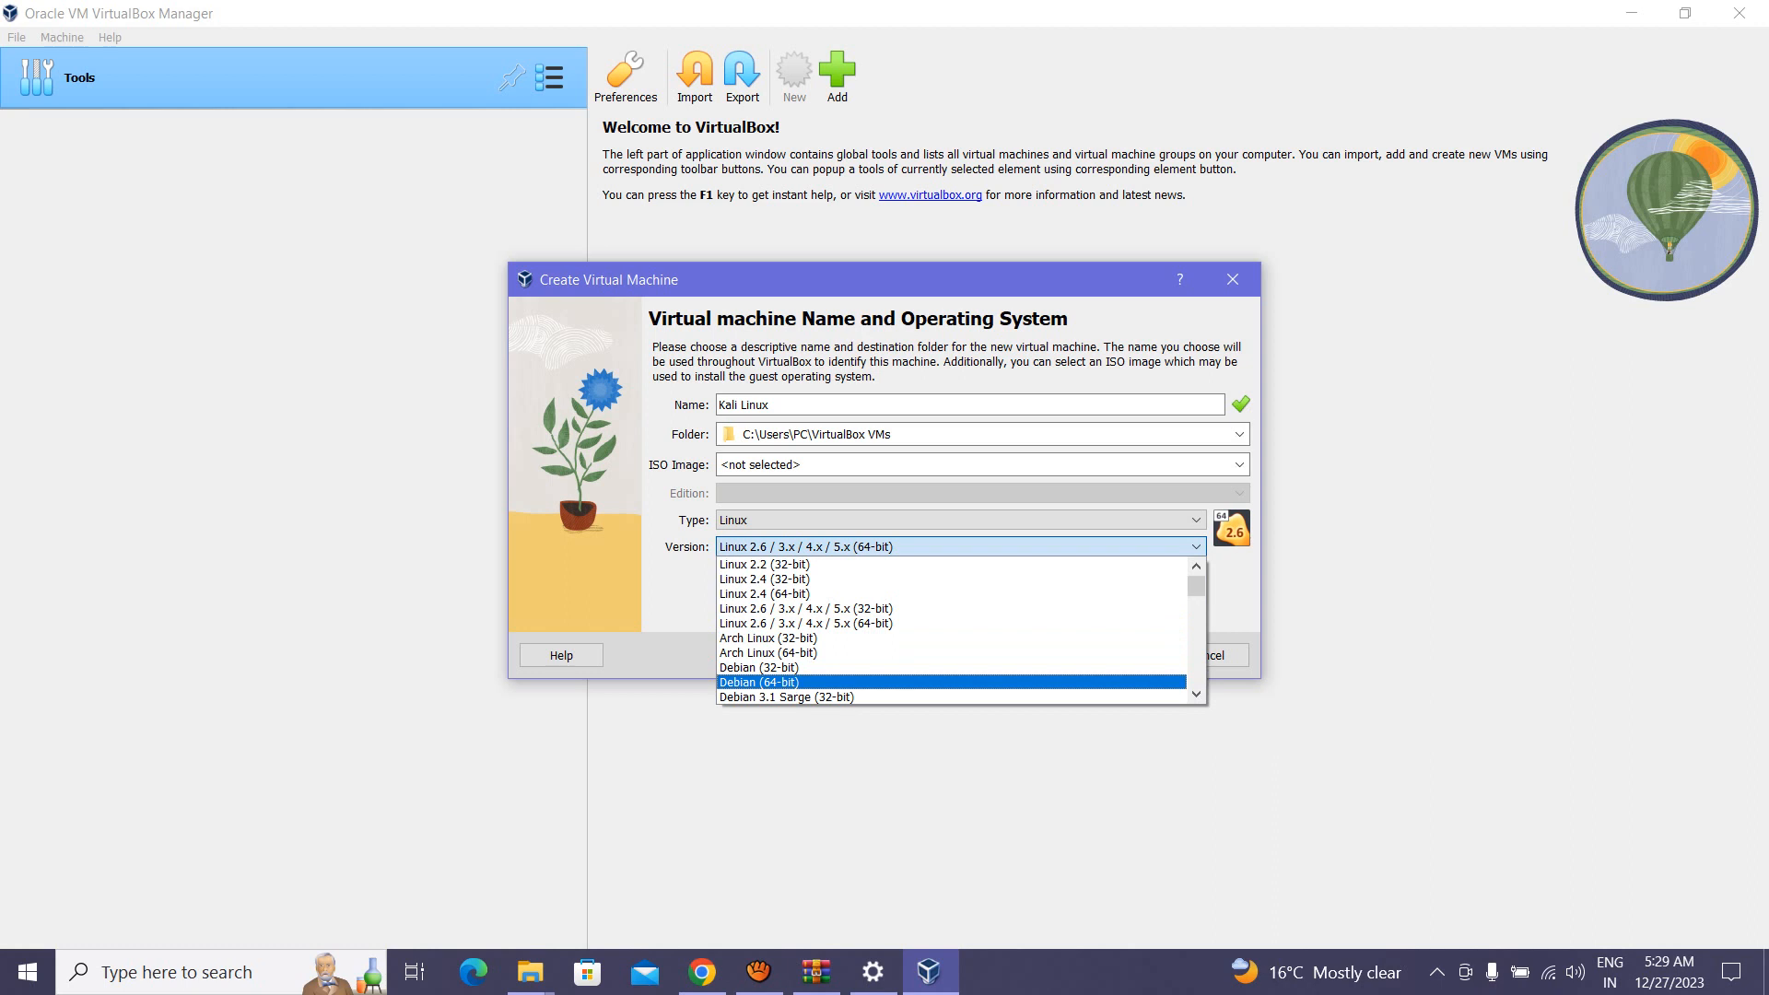
pyautogui.press('Return')
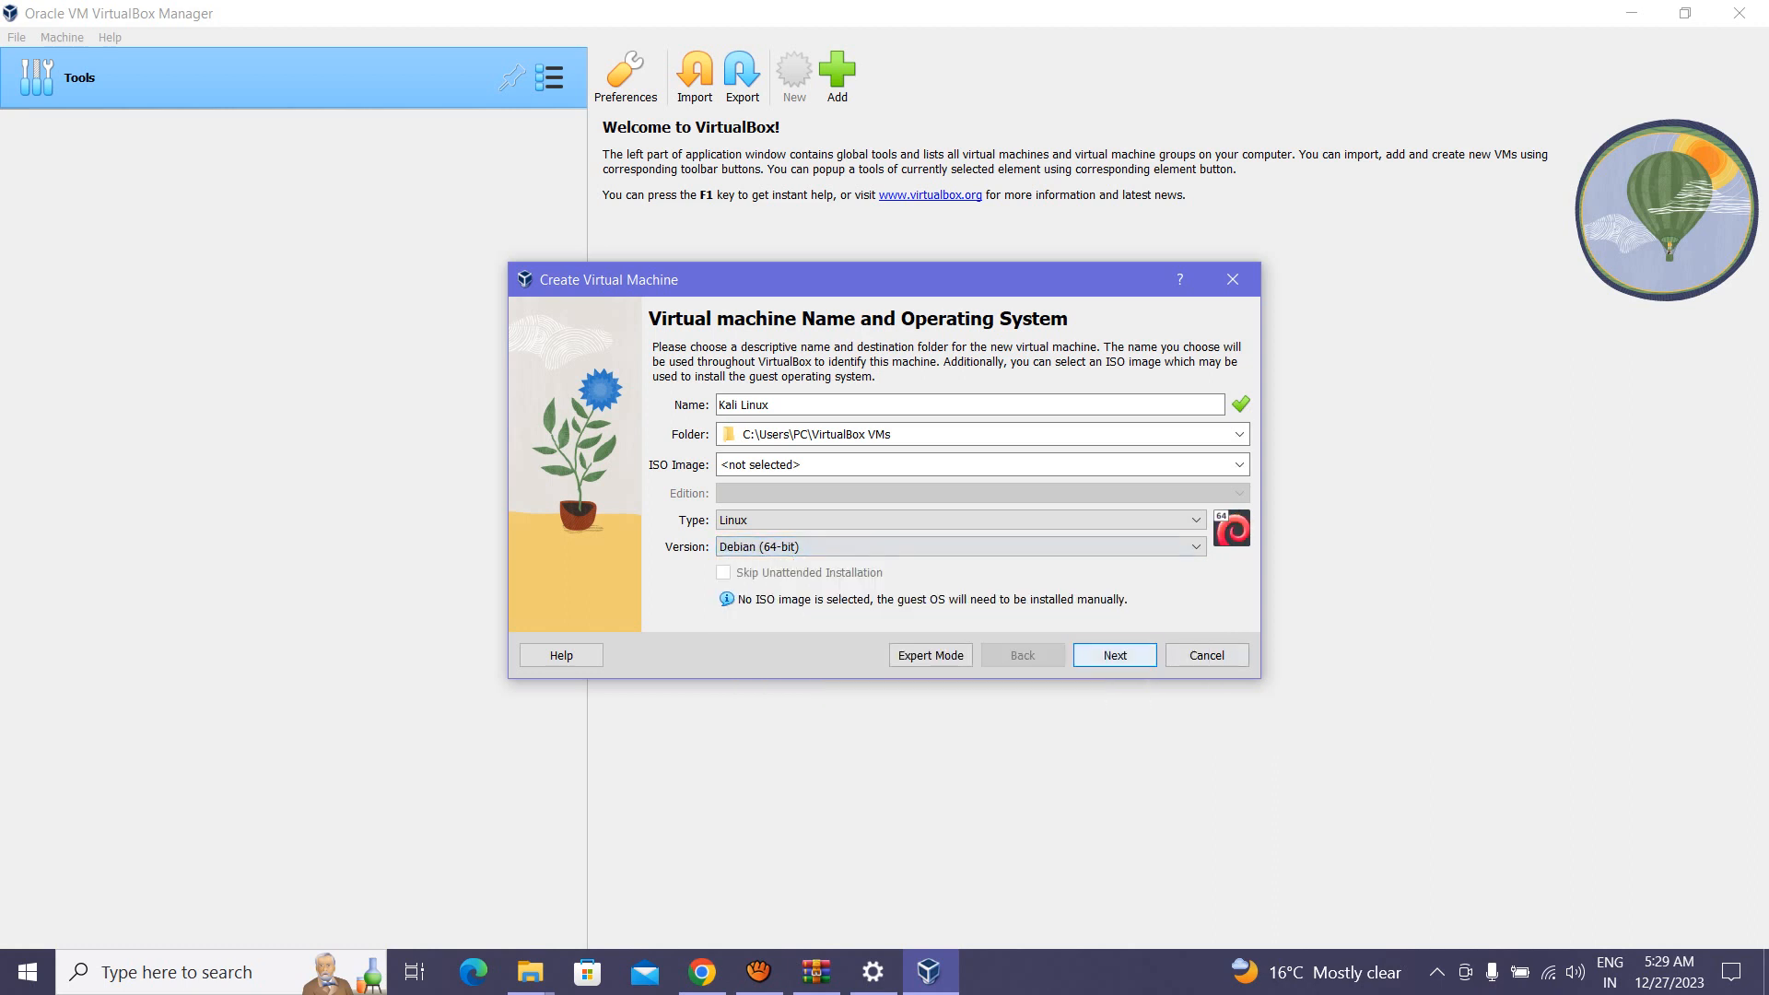
pyautogui.press('Return')
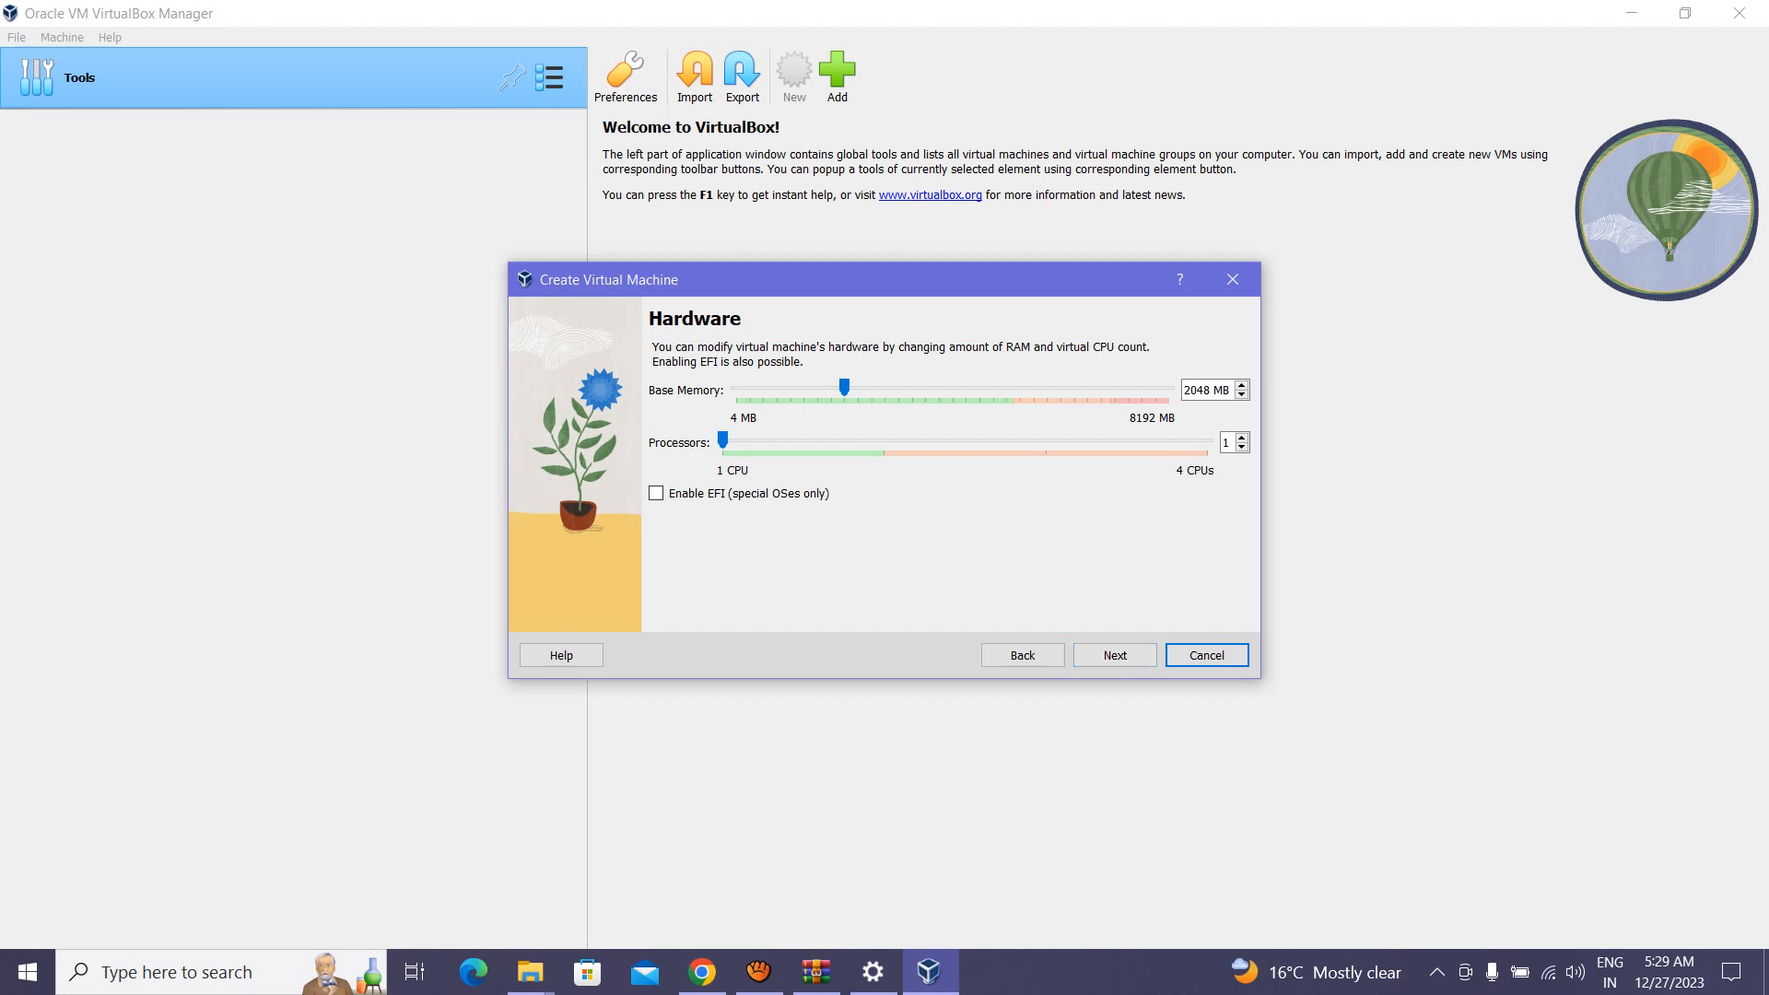
# Step: Give the Kali Linux VM 3042 MB memory, 2 processors and a 50 GB disk, then create it
pyautogui.moveTo(844, 388); pyautogui.dragTo(896, 388)
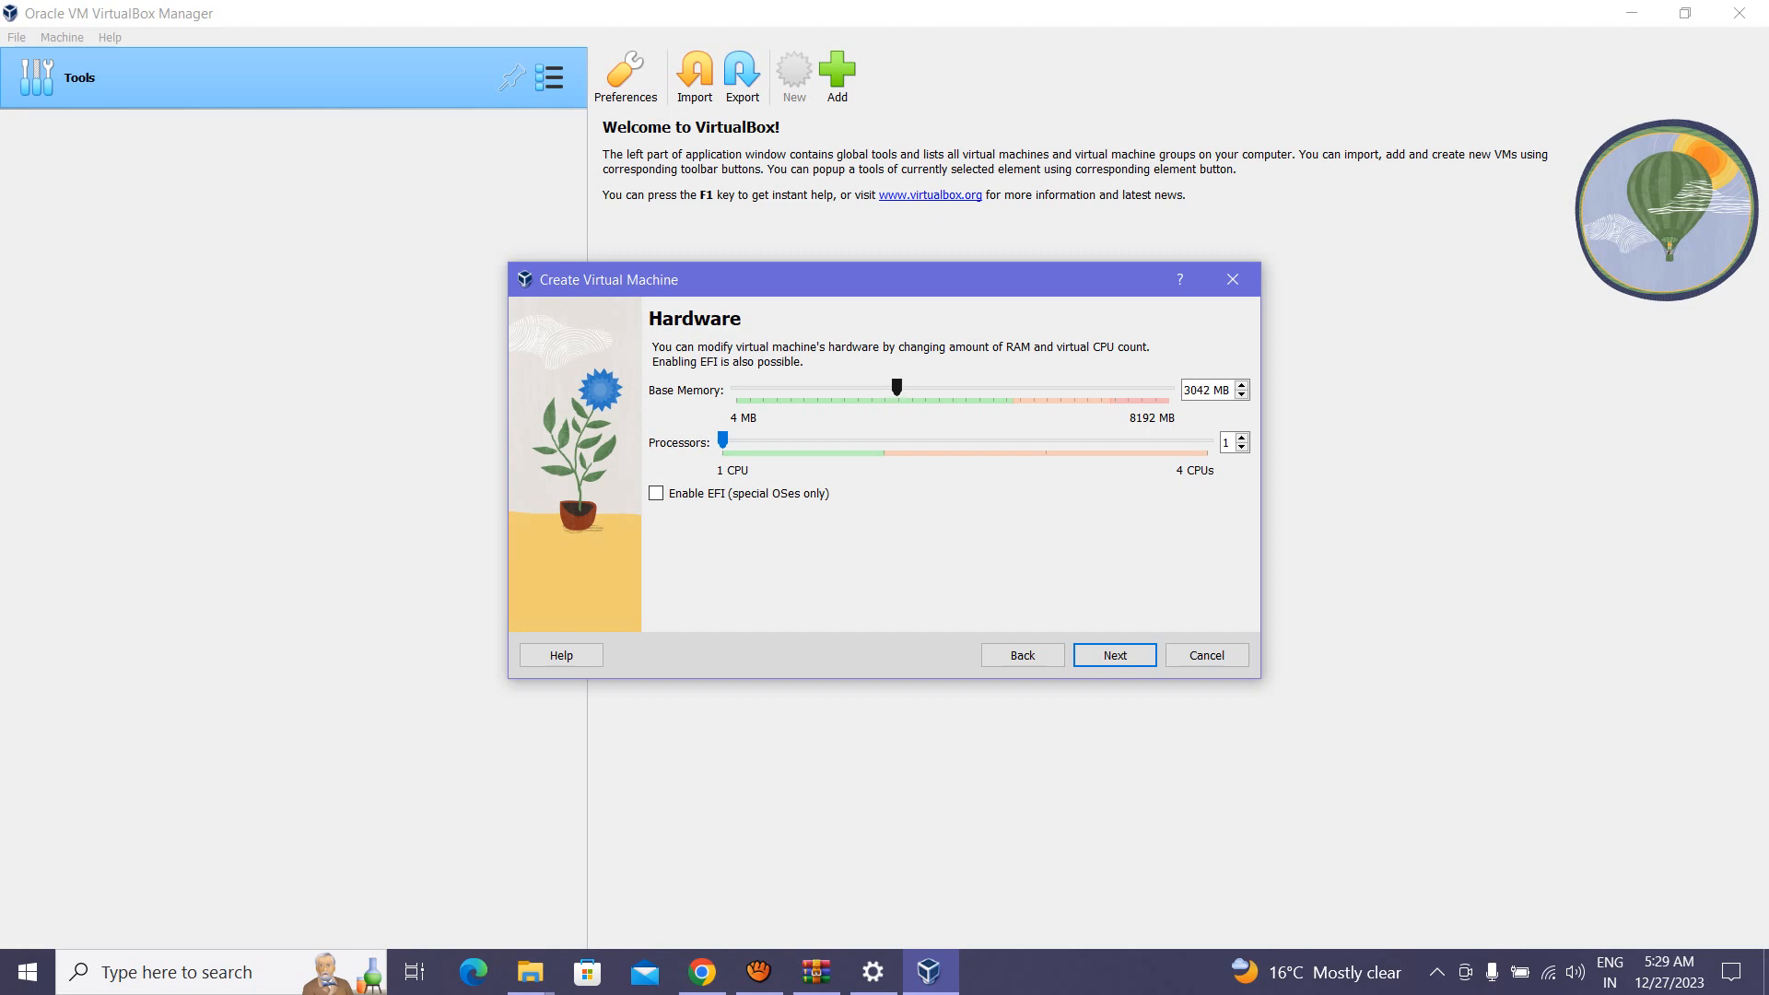
pyautogui.moveTo(722, 440); pyautogui.dragTo(885, 440)
pyautogui.click(1115, 655)
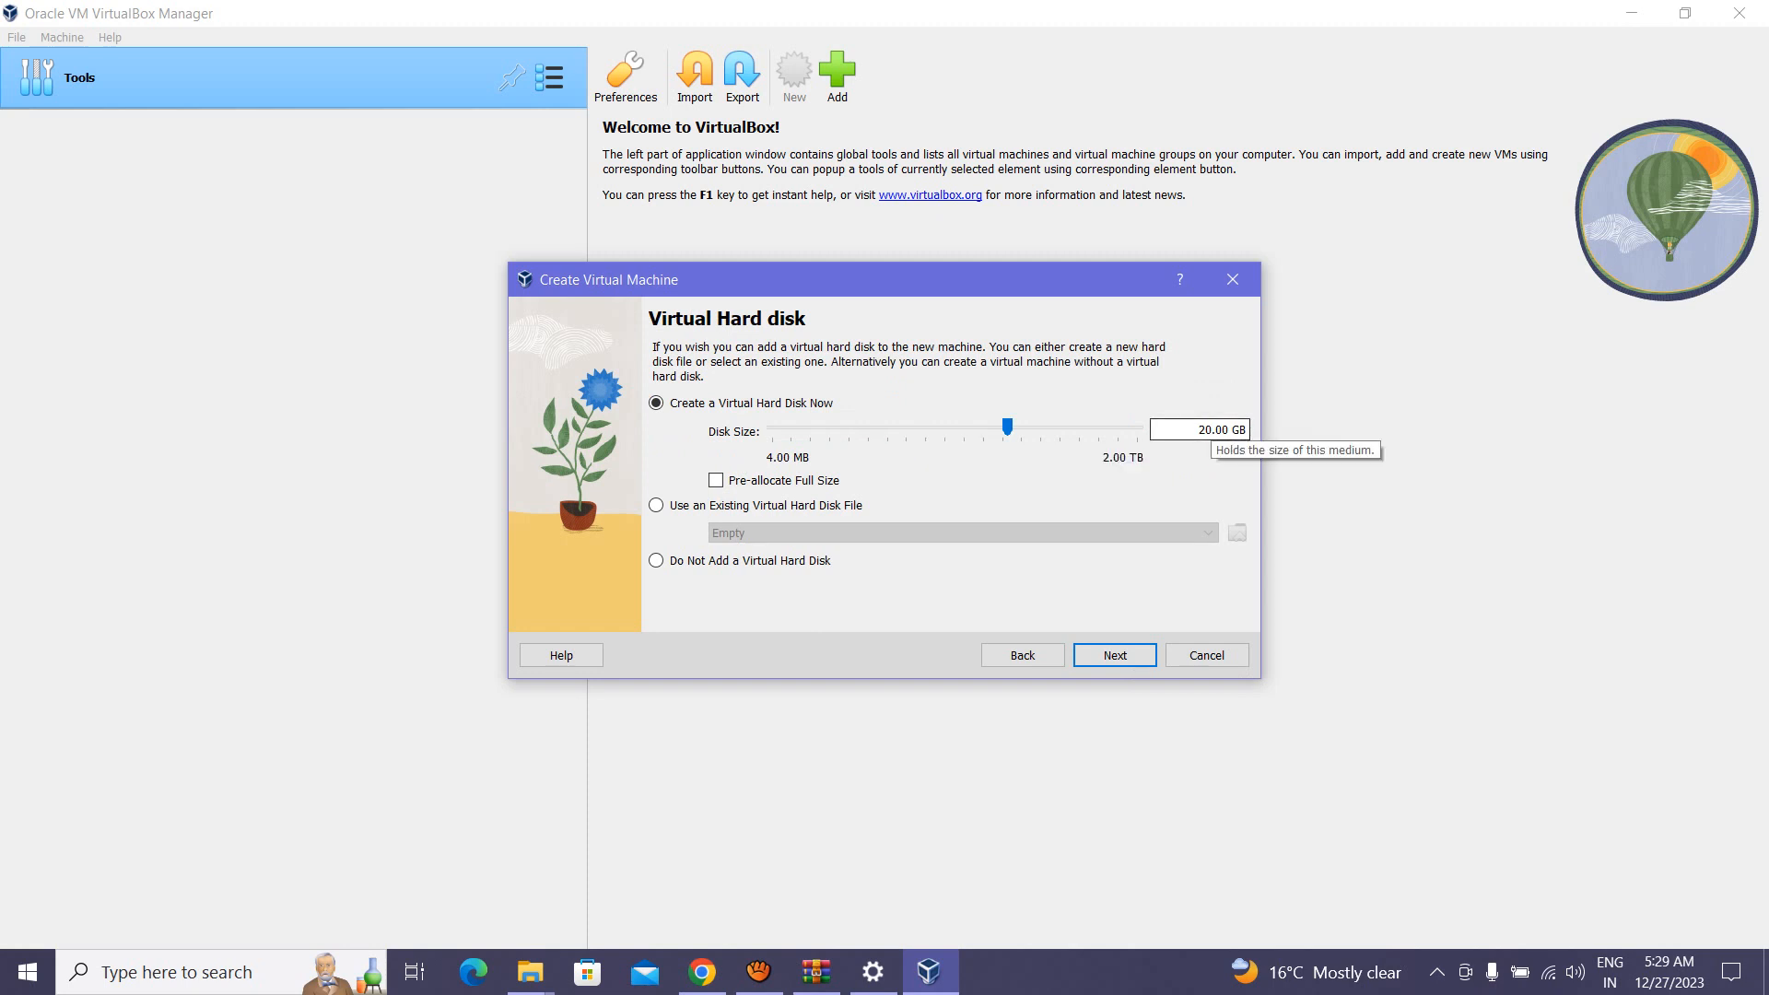
pyautogui.moveTo(1198, 429); pyautogui.dragTo(1213, 430)
pyautogui.write('50')
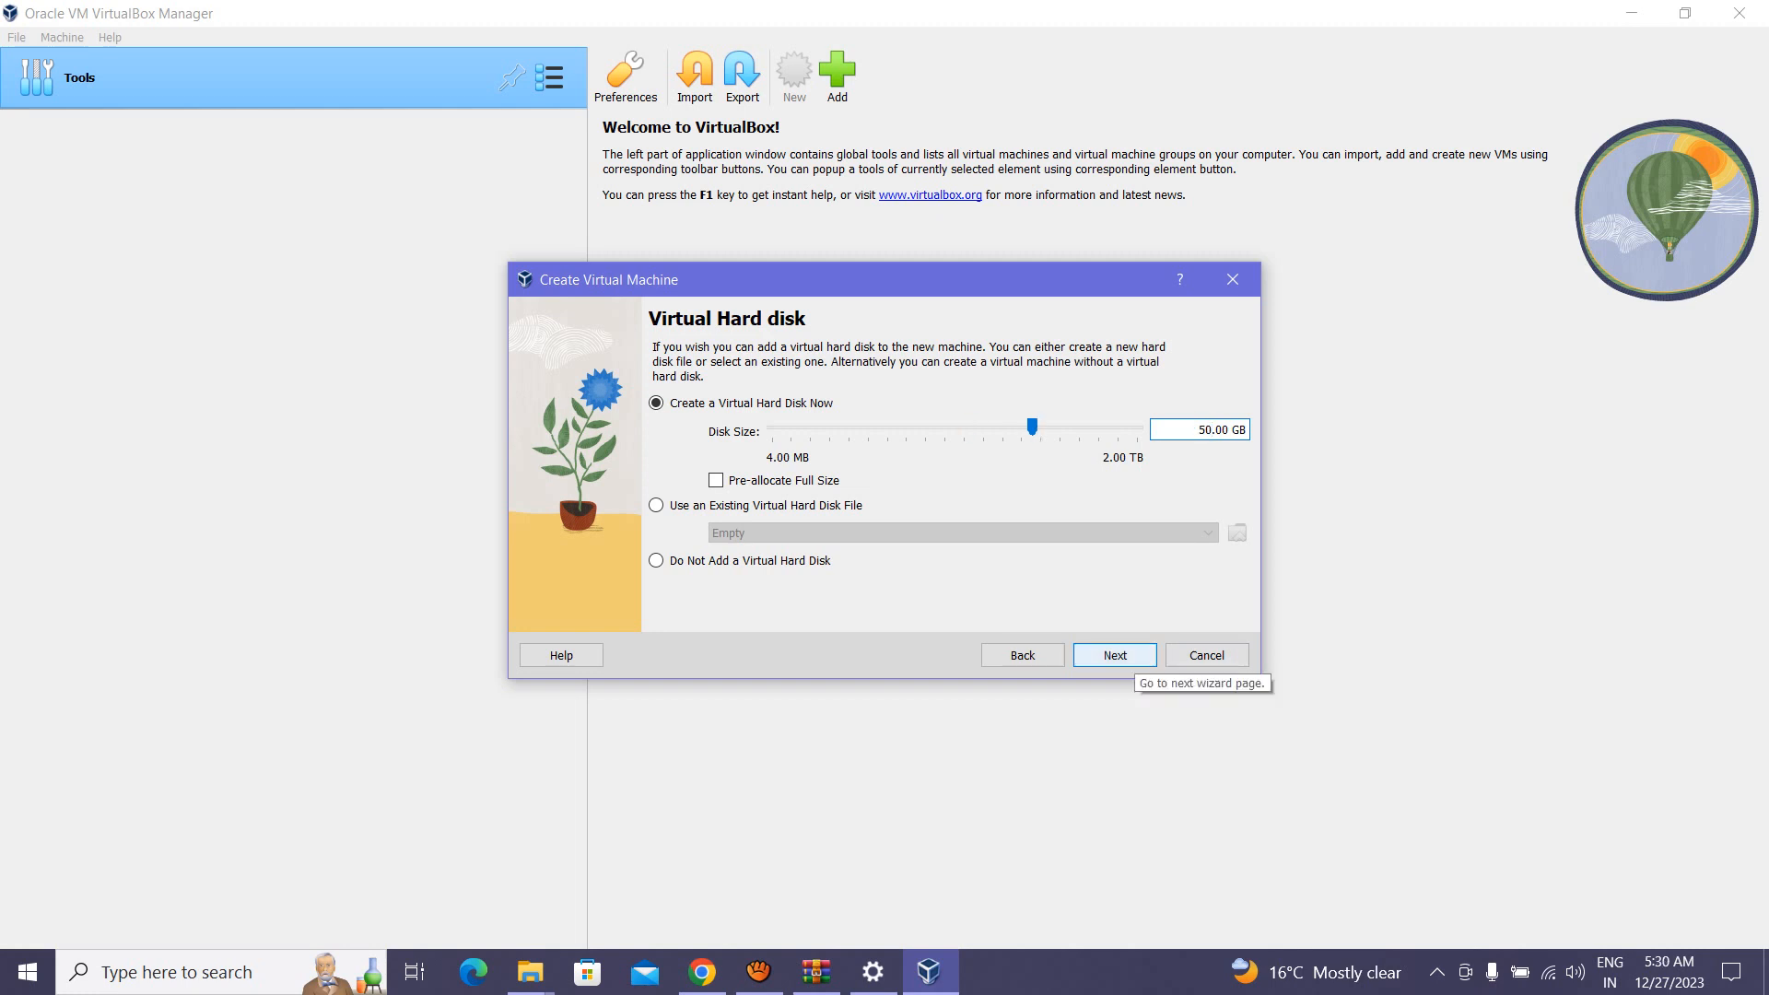
pyautogui.click(1115, 655)
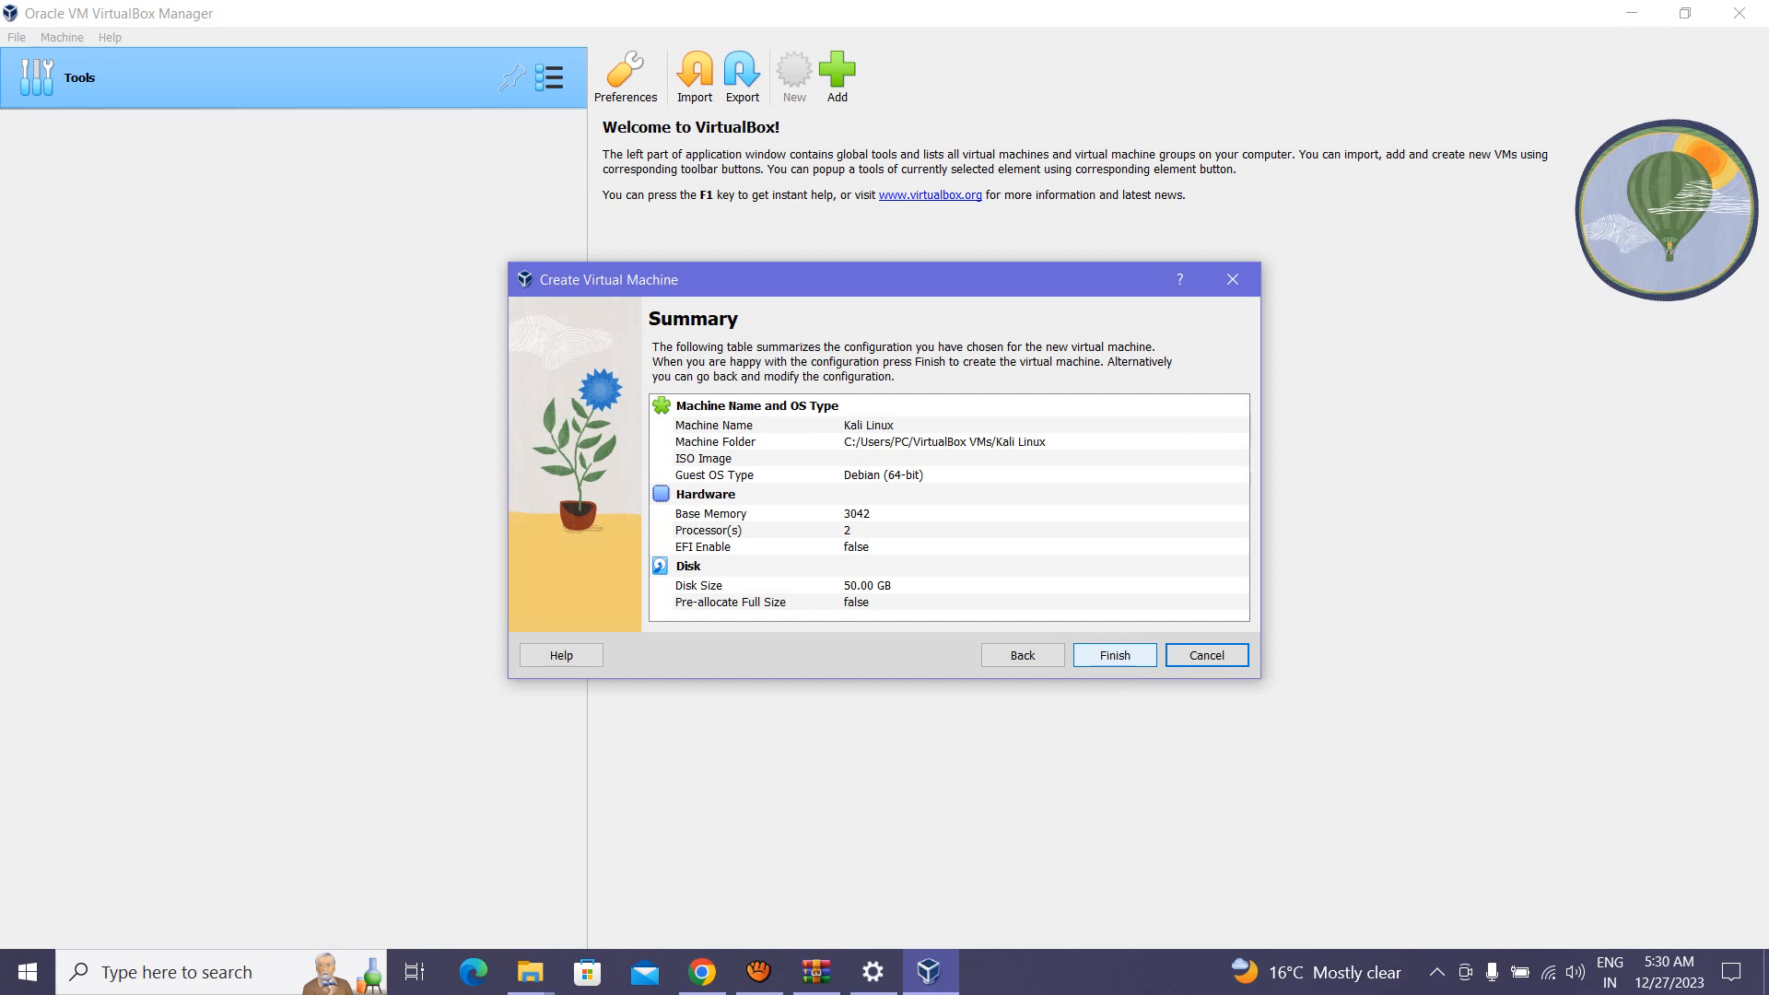
pyautogui.click(1115, 655)
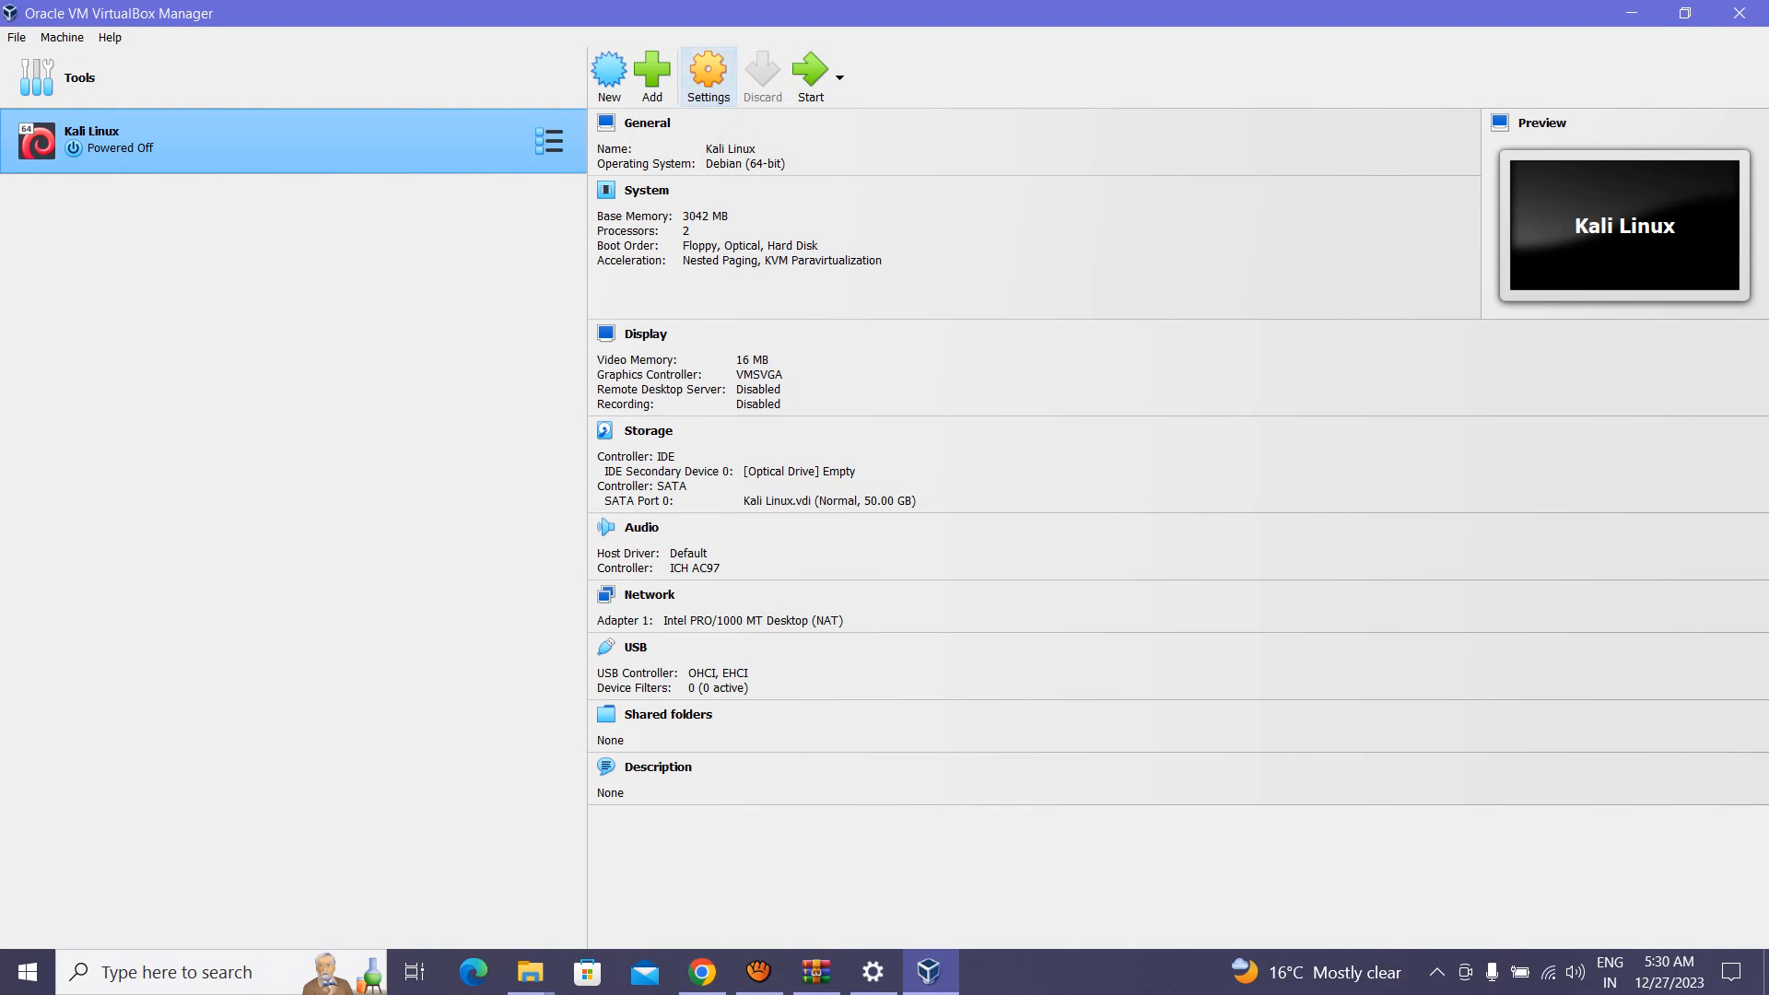
# Step: In the Kali Linux VM settings, raise the Display video memory to 128 MB
pyautogui.click(708, 73)
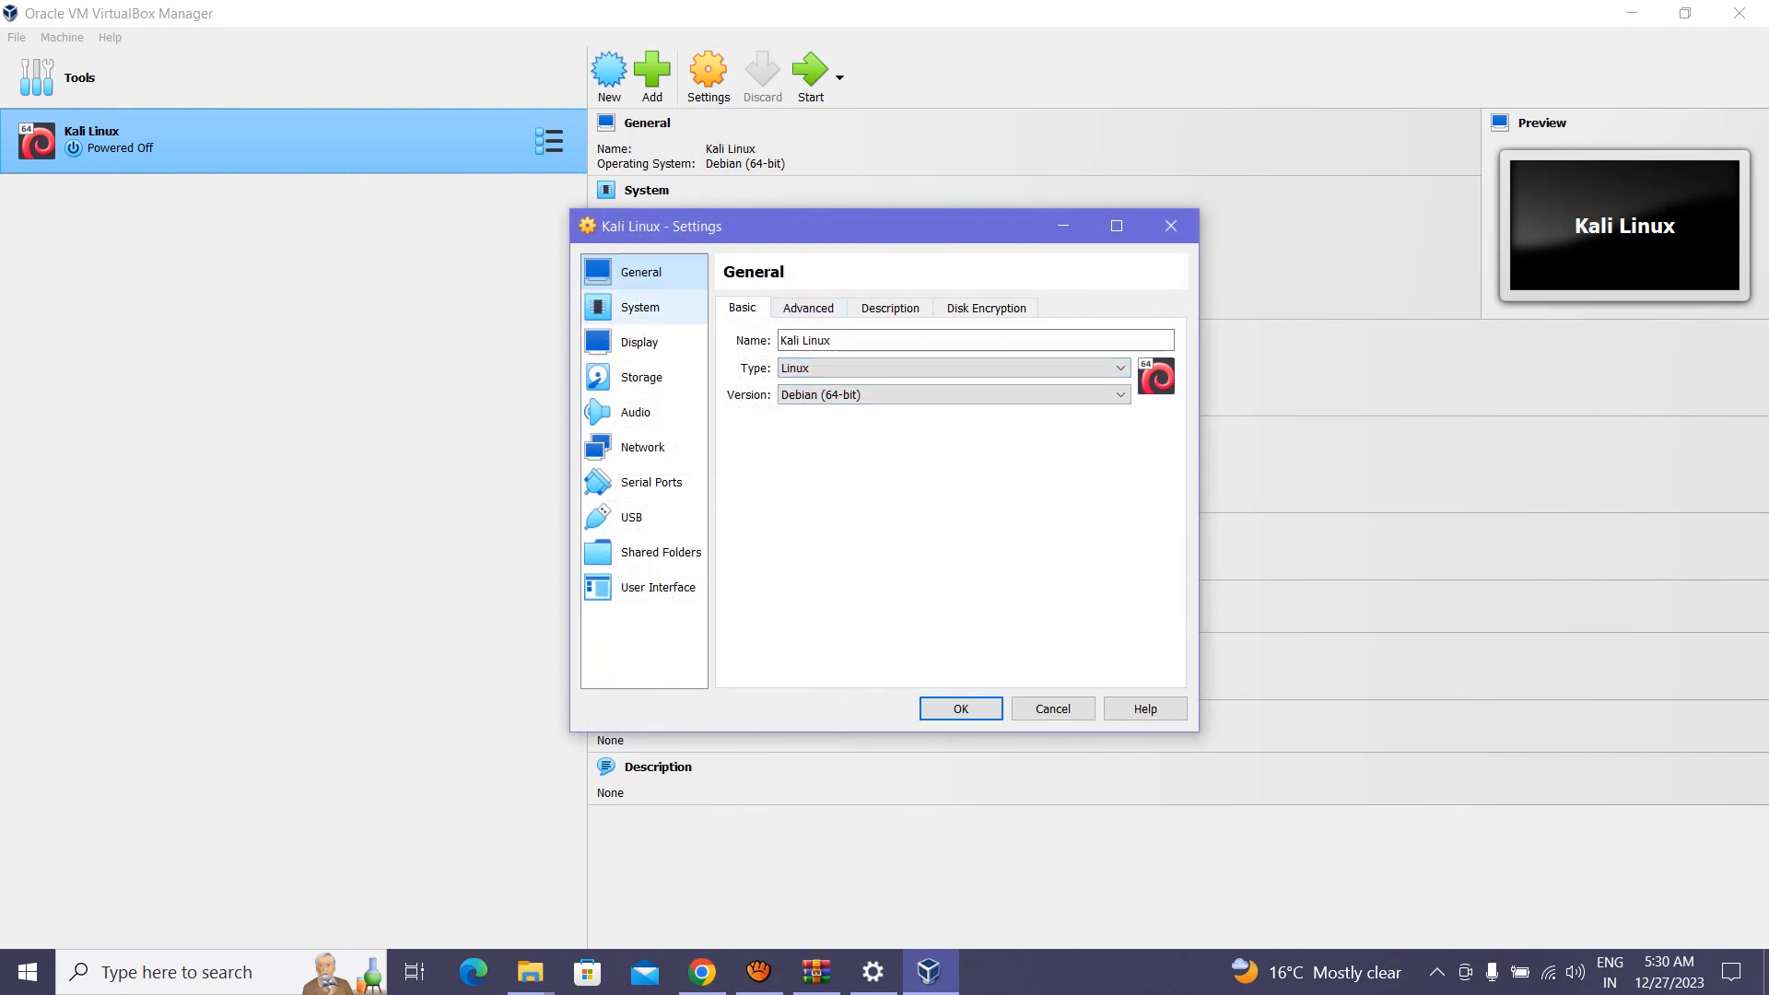
pyautogui.click(642, 307)
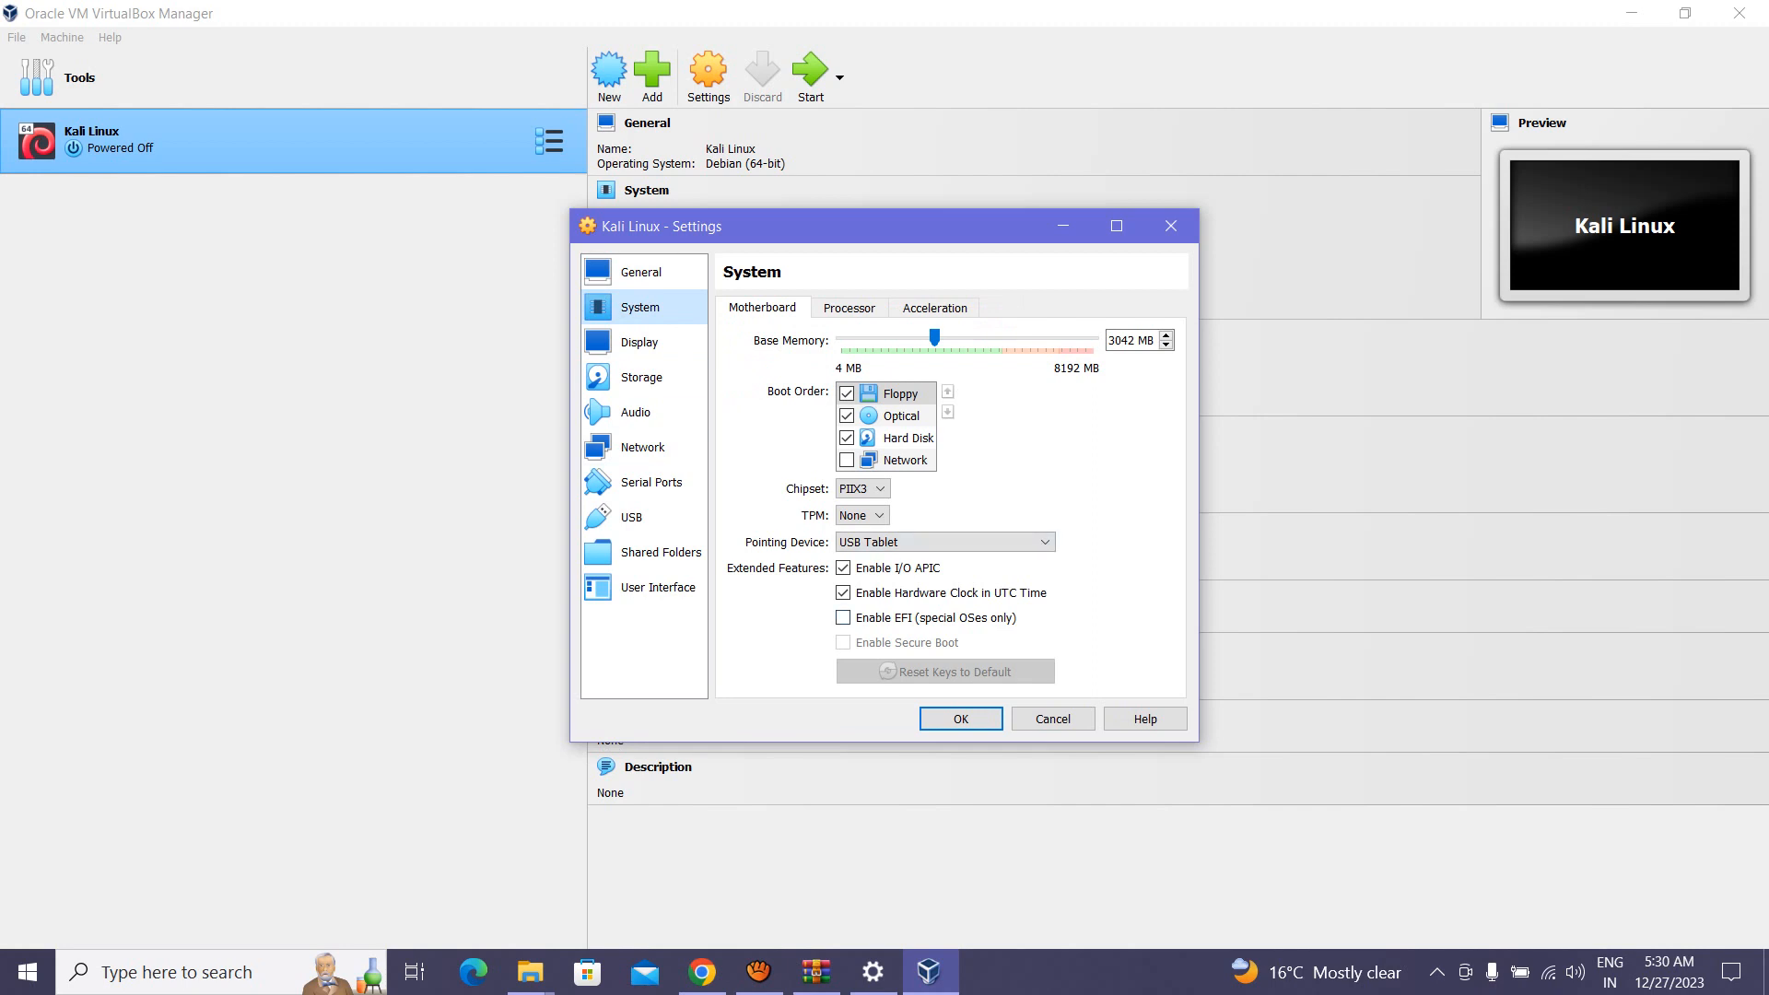
pyautogui.click(639, 342)
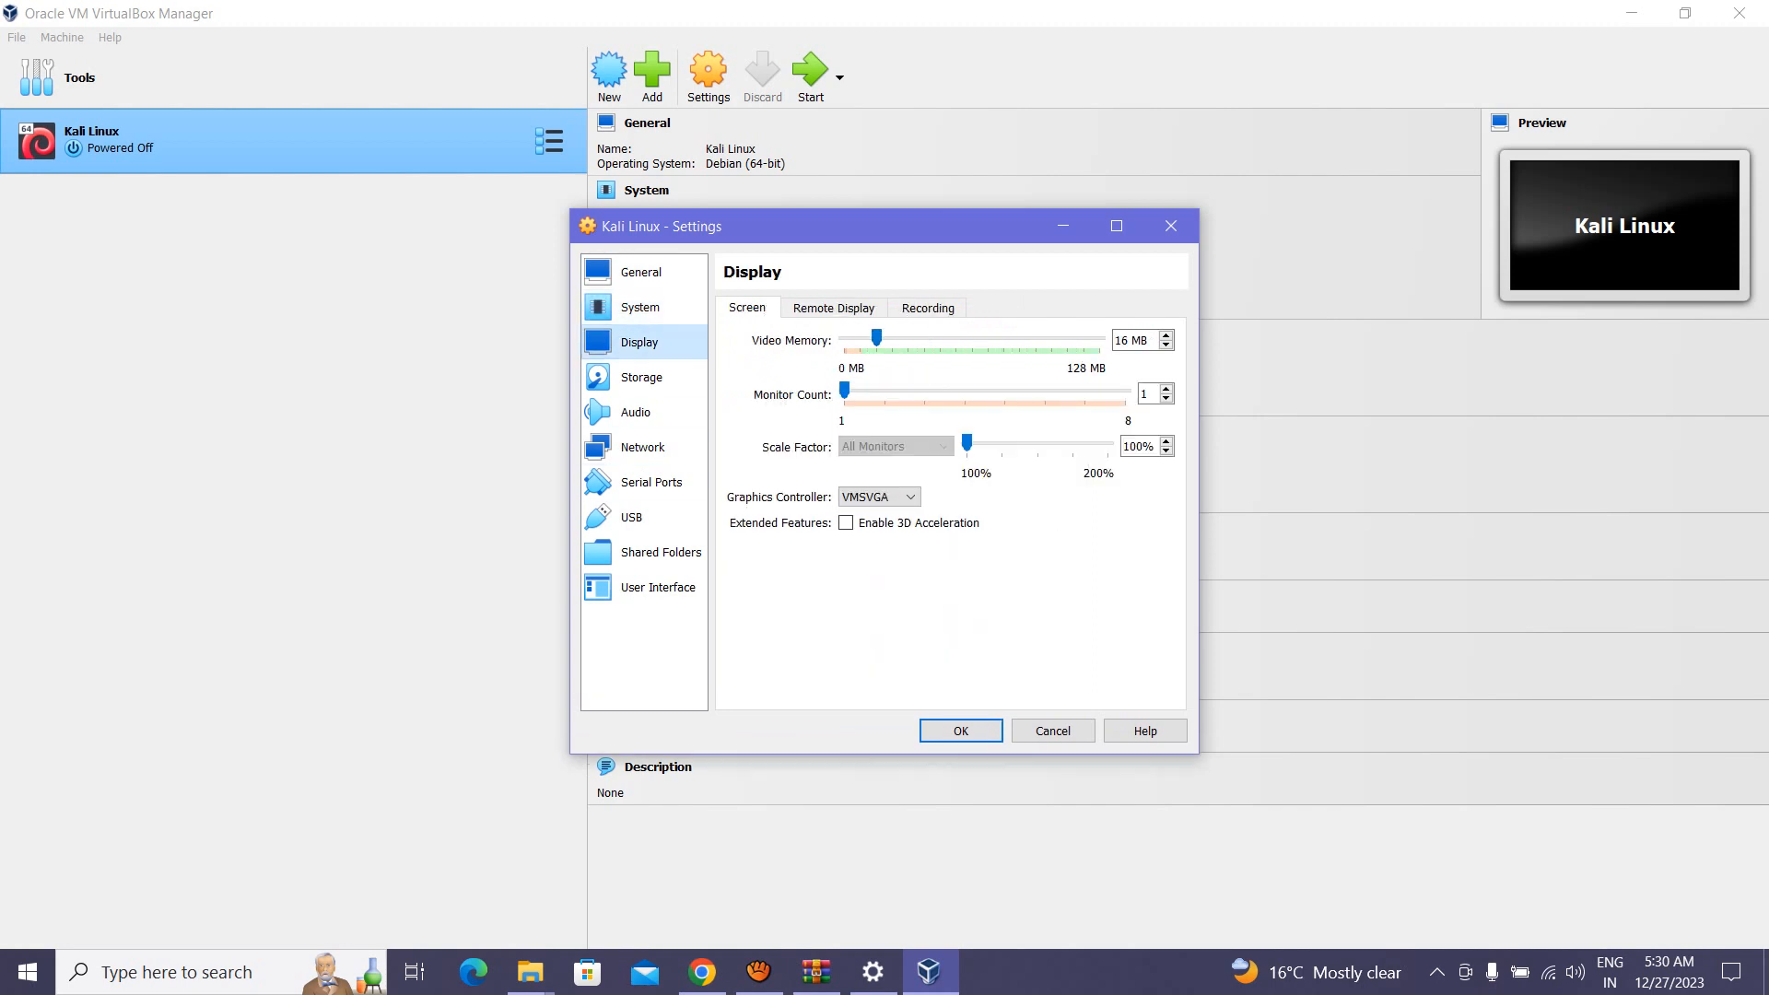
pyautogui.moveTo(876, 338); pyautogui.dragTo(1099, 338)
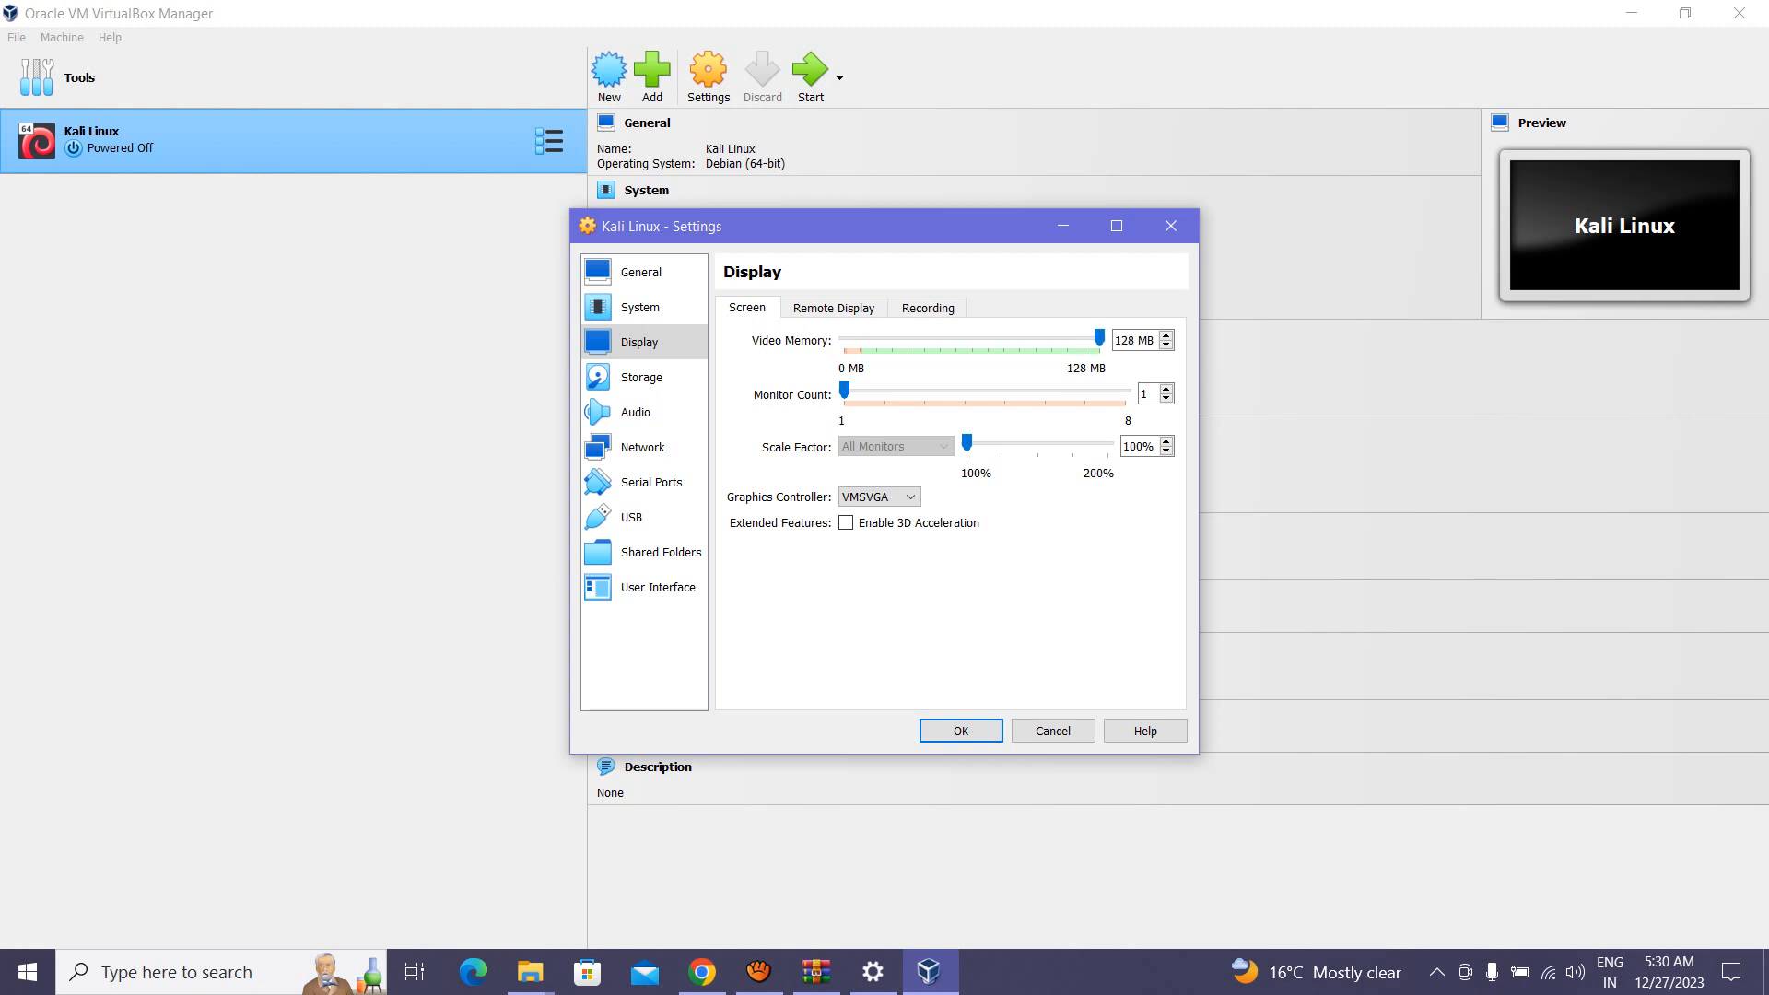
pyautogui.moveTo(839, 227); pyautogui.dragTo(826, 295)
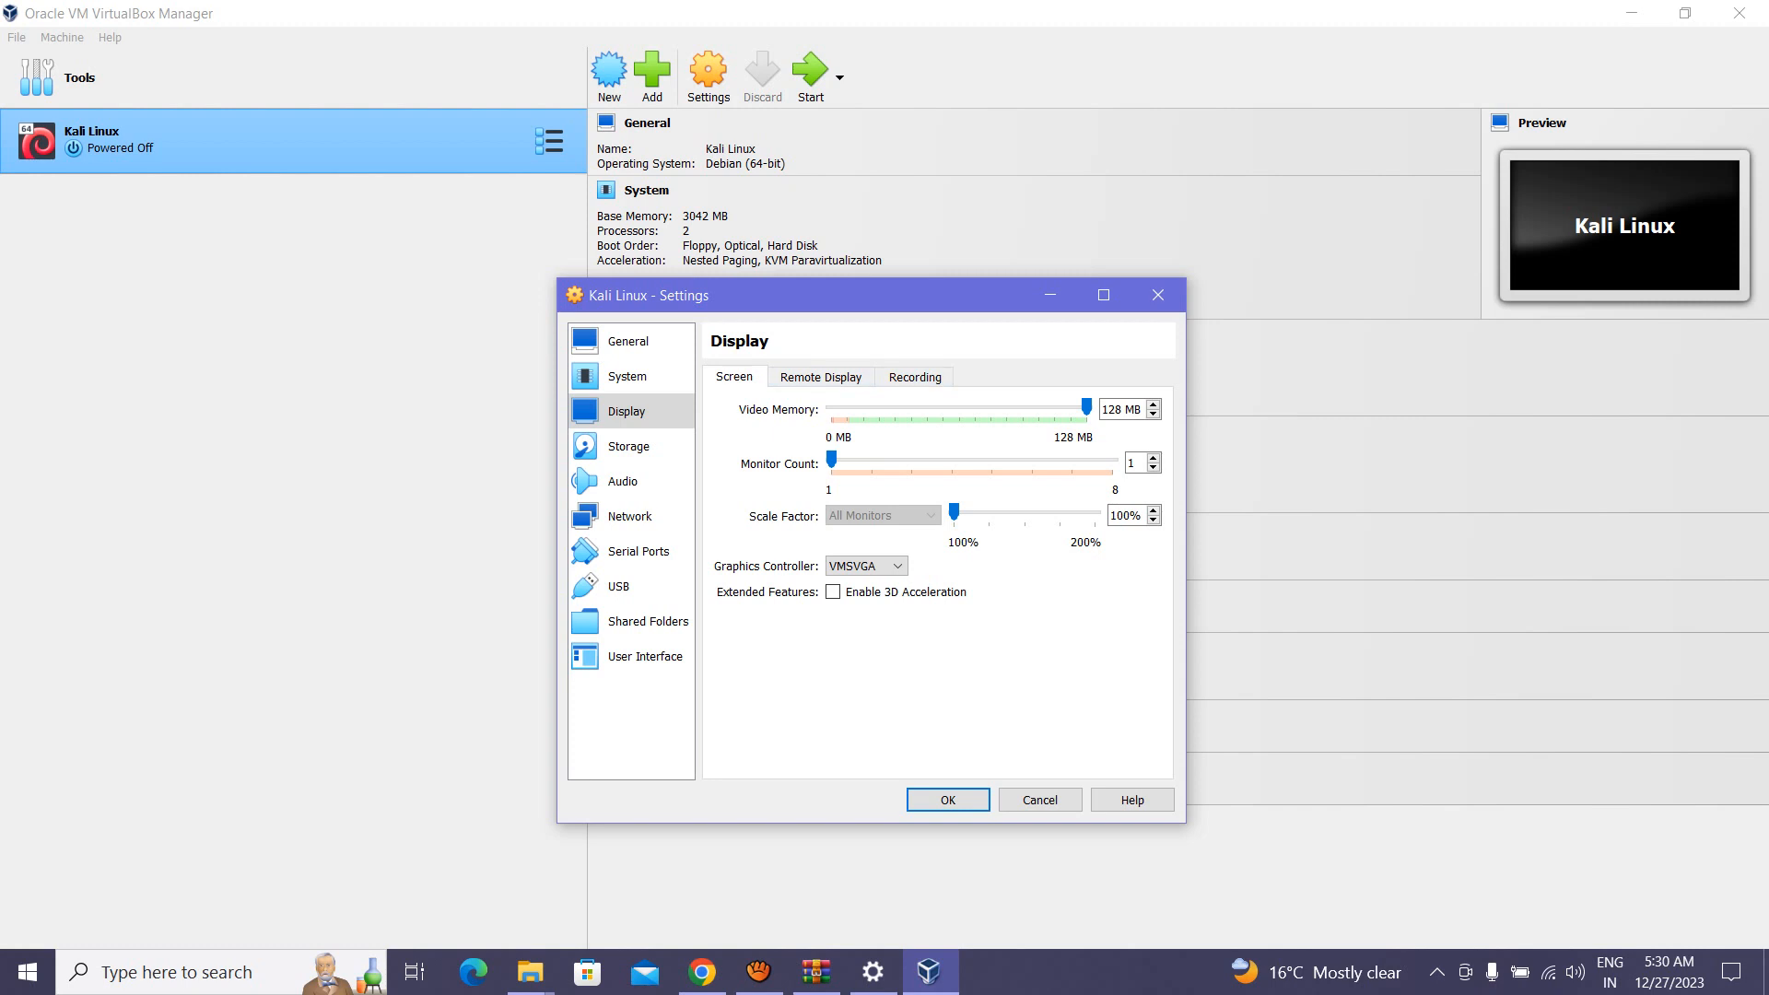
pyautogui.click(630, 447)
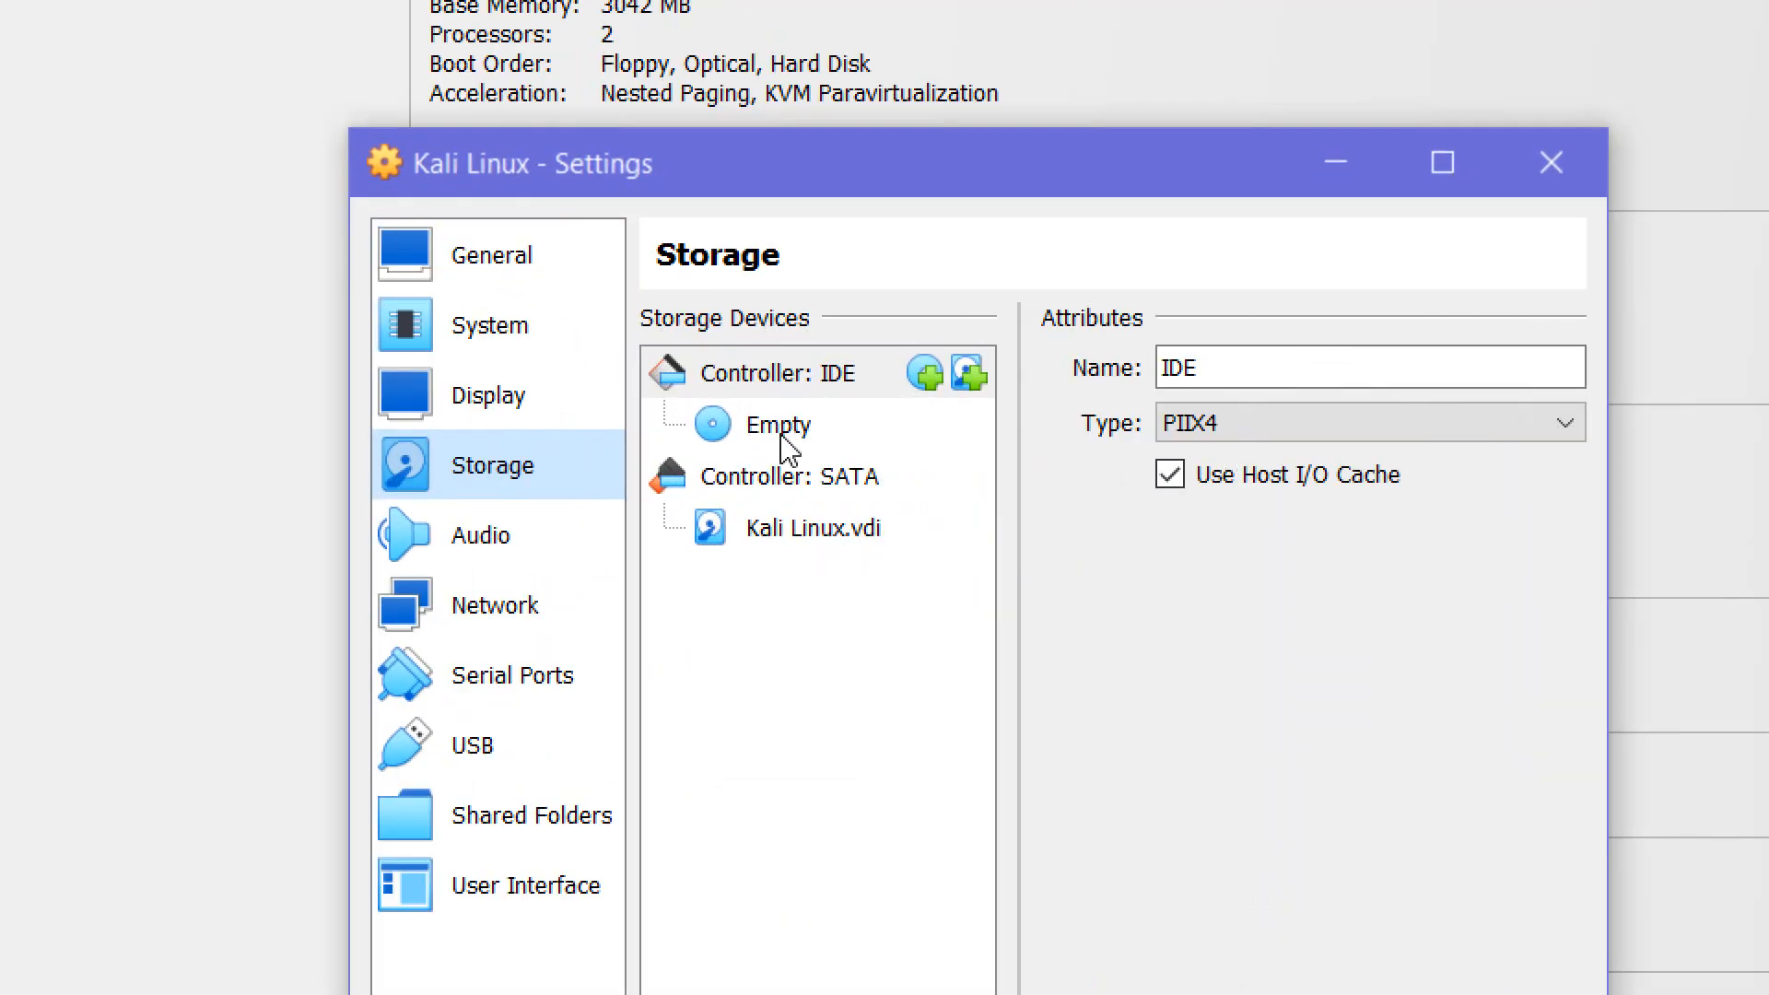
# Step: Load the kali-linux-2022.4-installer-amd64 image into the VM's empty IDE optical drive
pyautogui.click(774, 432)
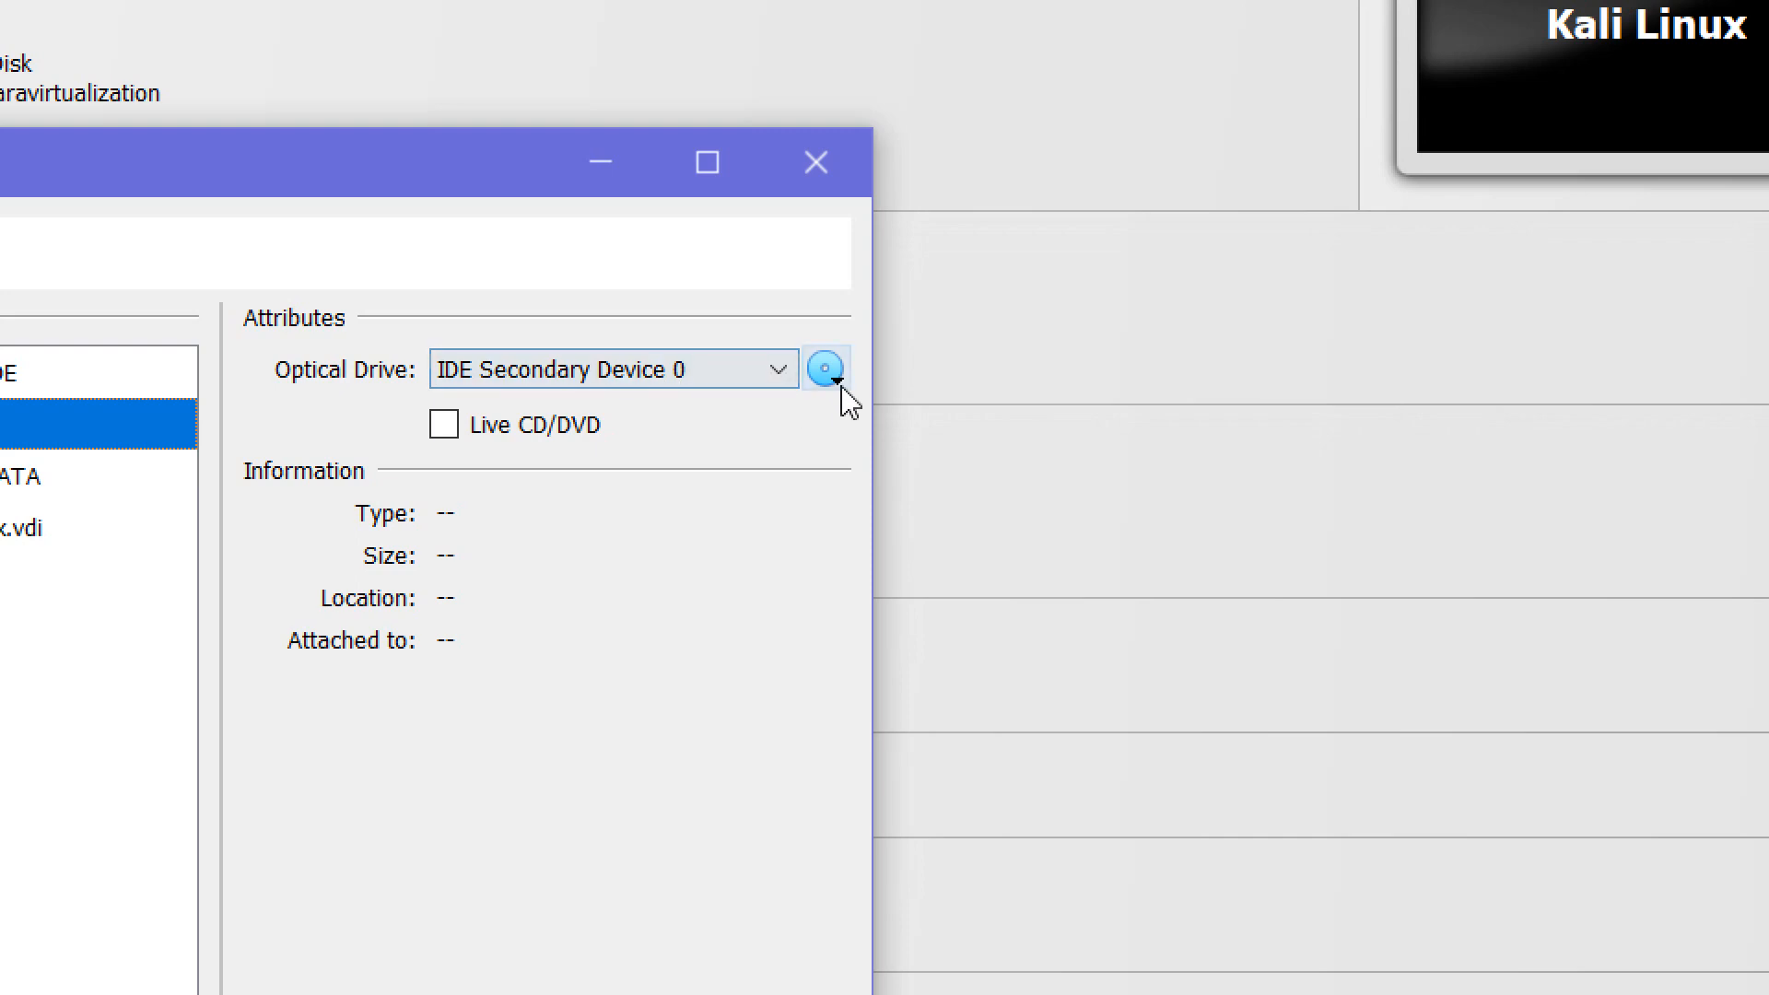
pyautogui.click(829, 373)
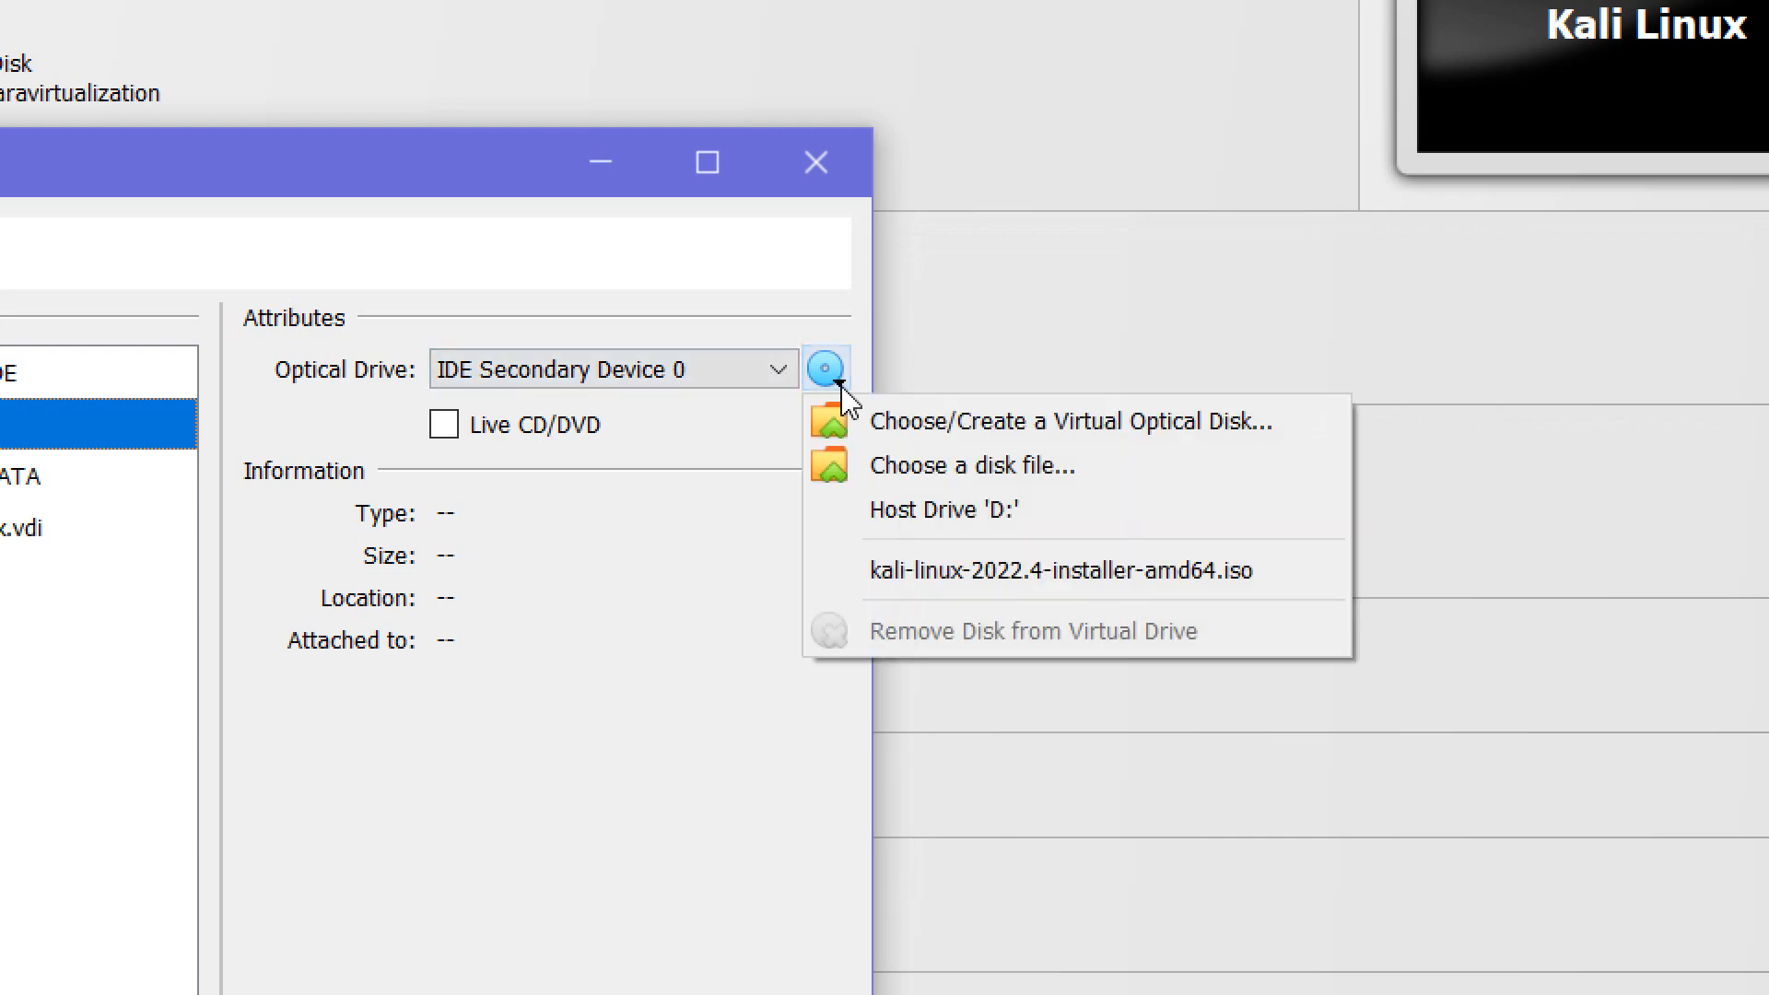
pyautogui.click(862, 472)
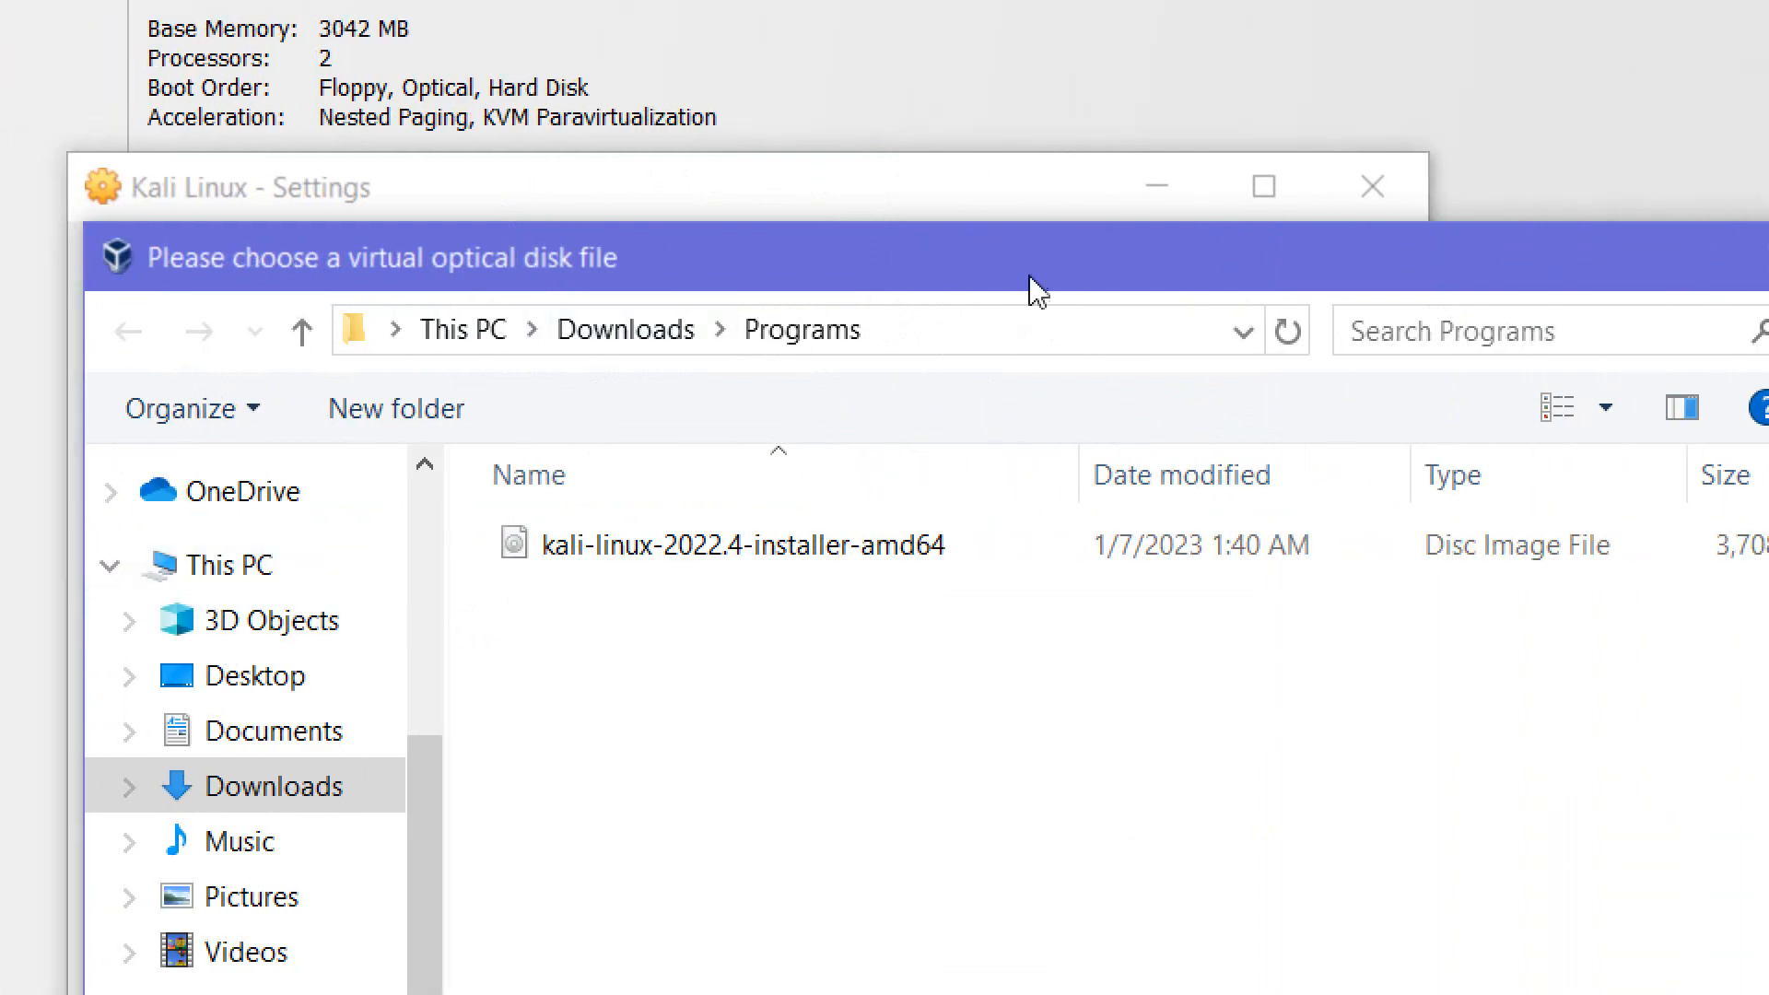
pyautogui.moveTo(1076, 253); pyautogui.dragTo(1078, 111)
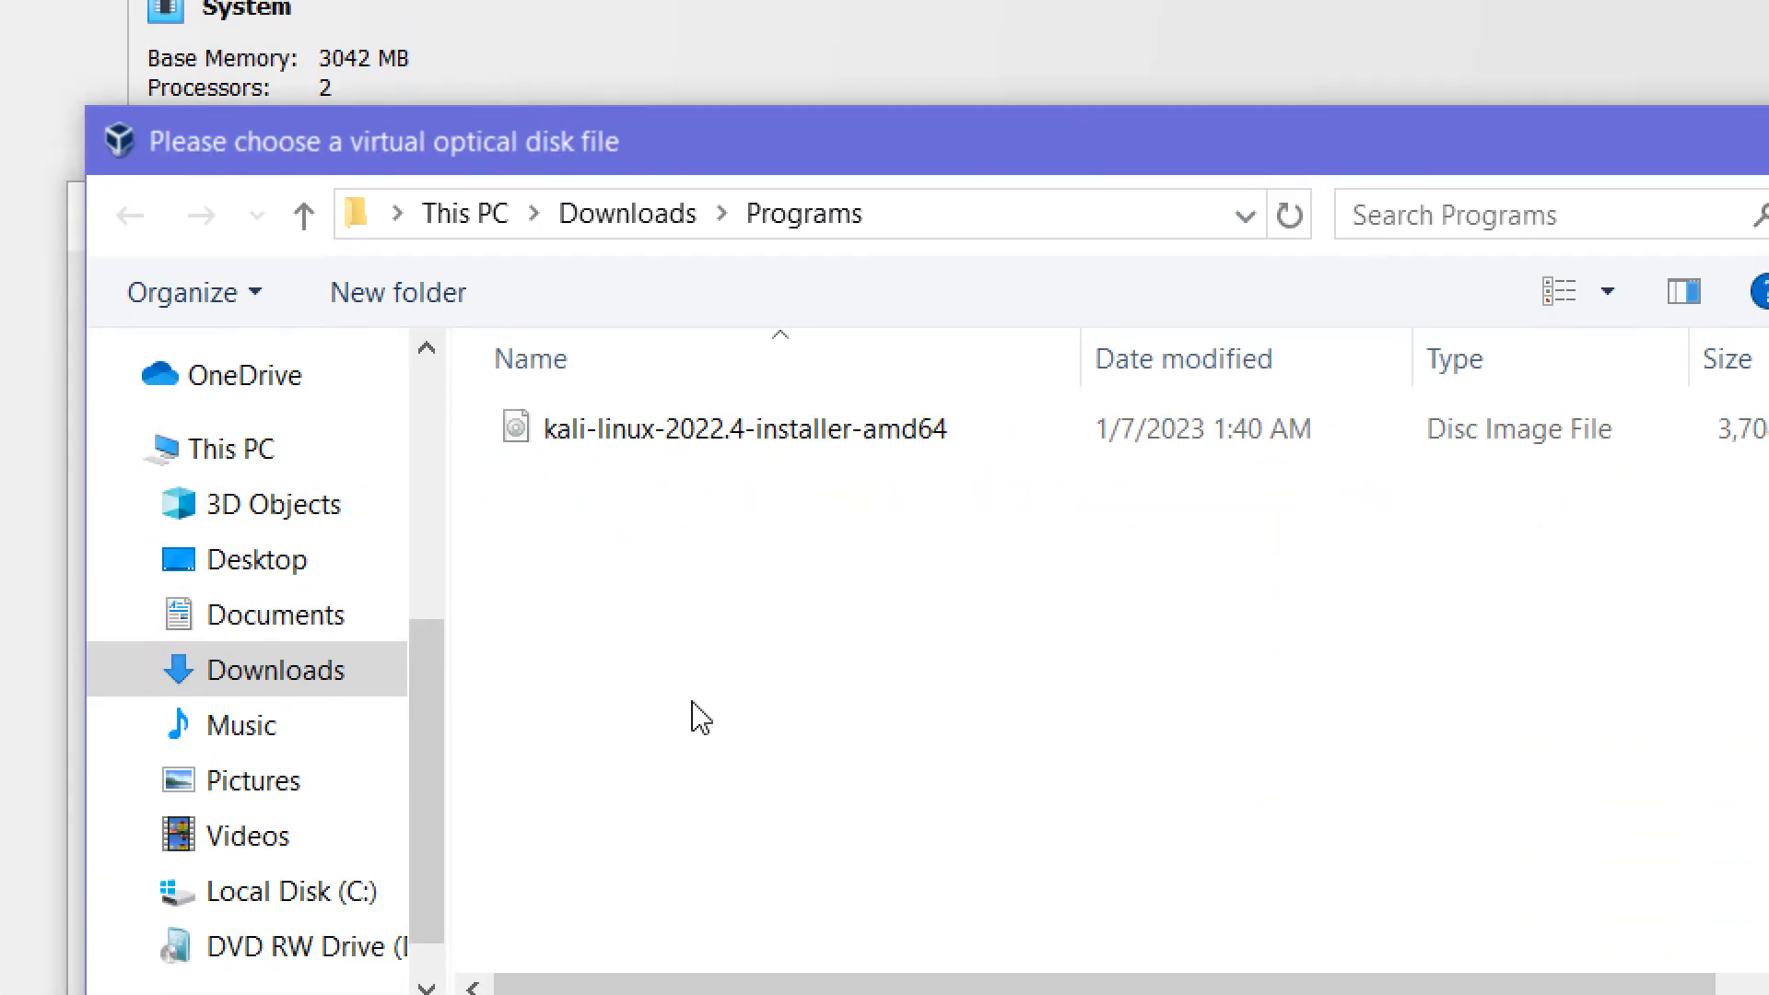
pyautogui.click(742, 433)
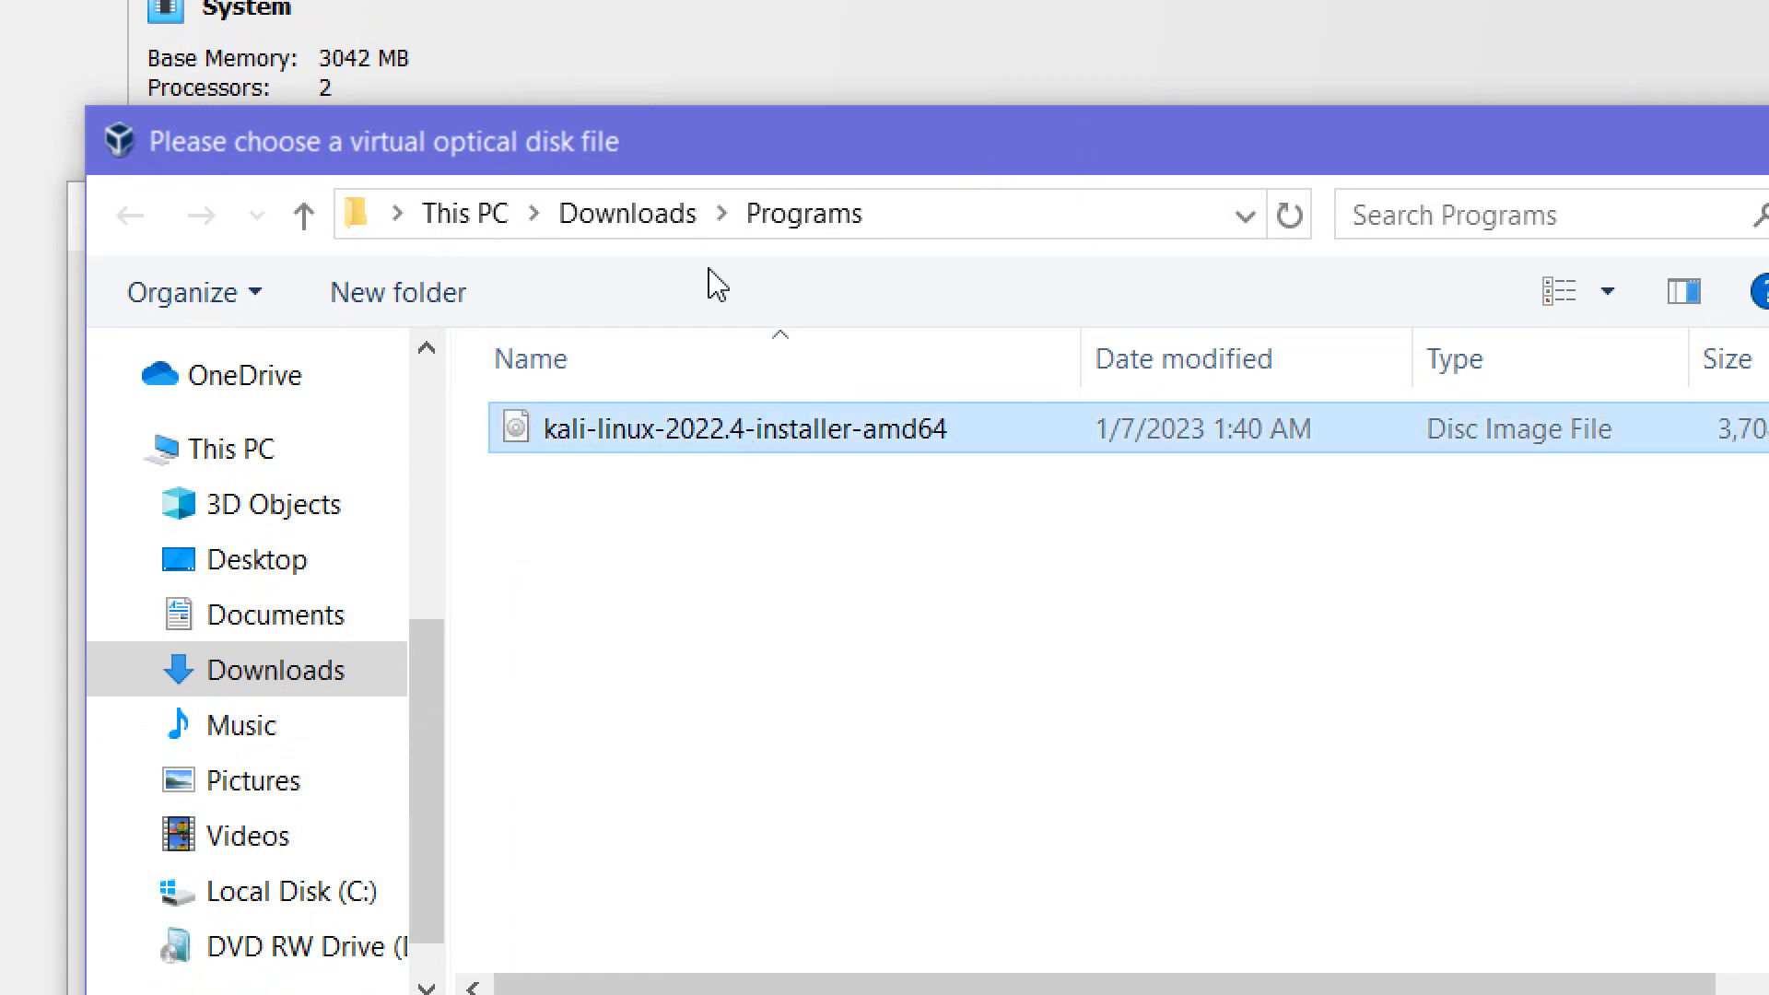
pyautogui.doubleClick(833, 451)
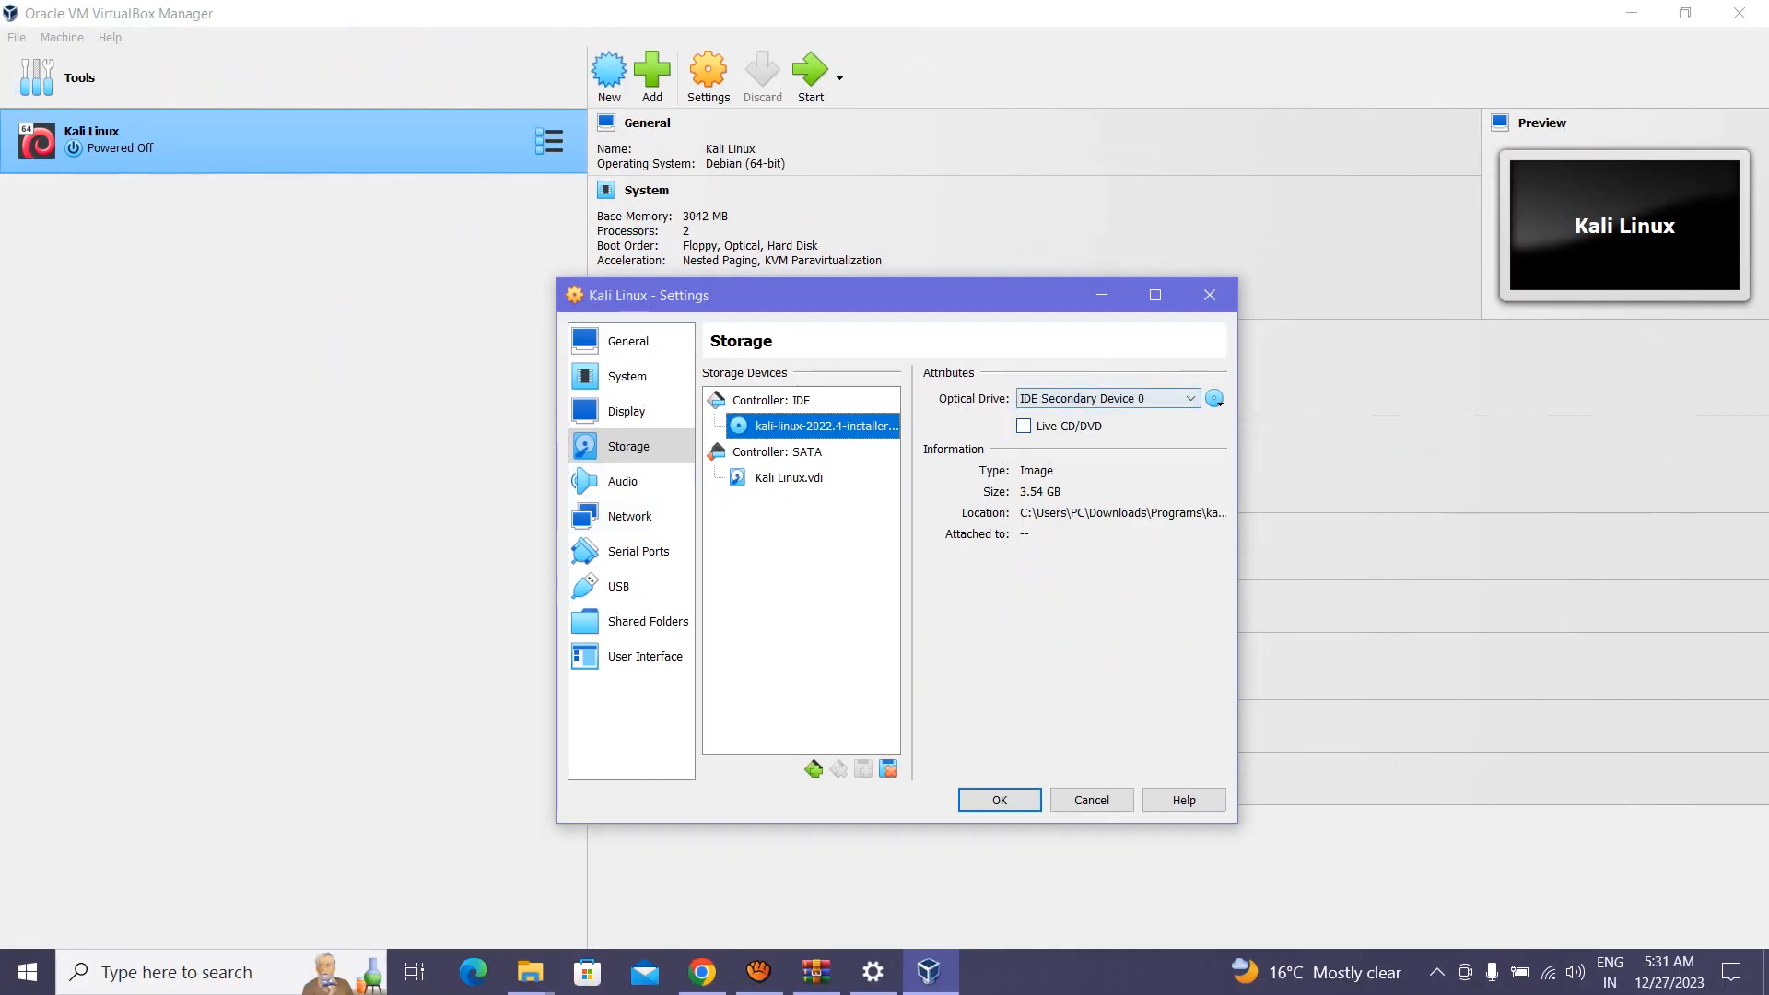
pyautogui.click(629, 516)
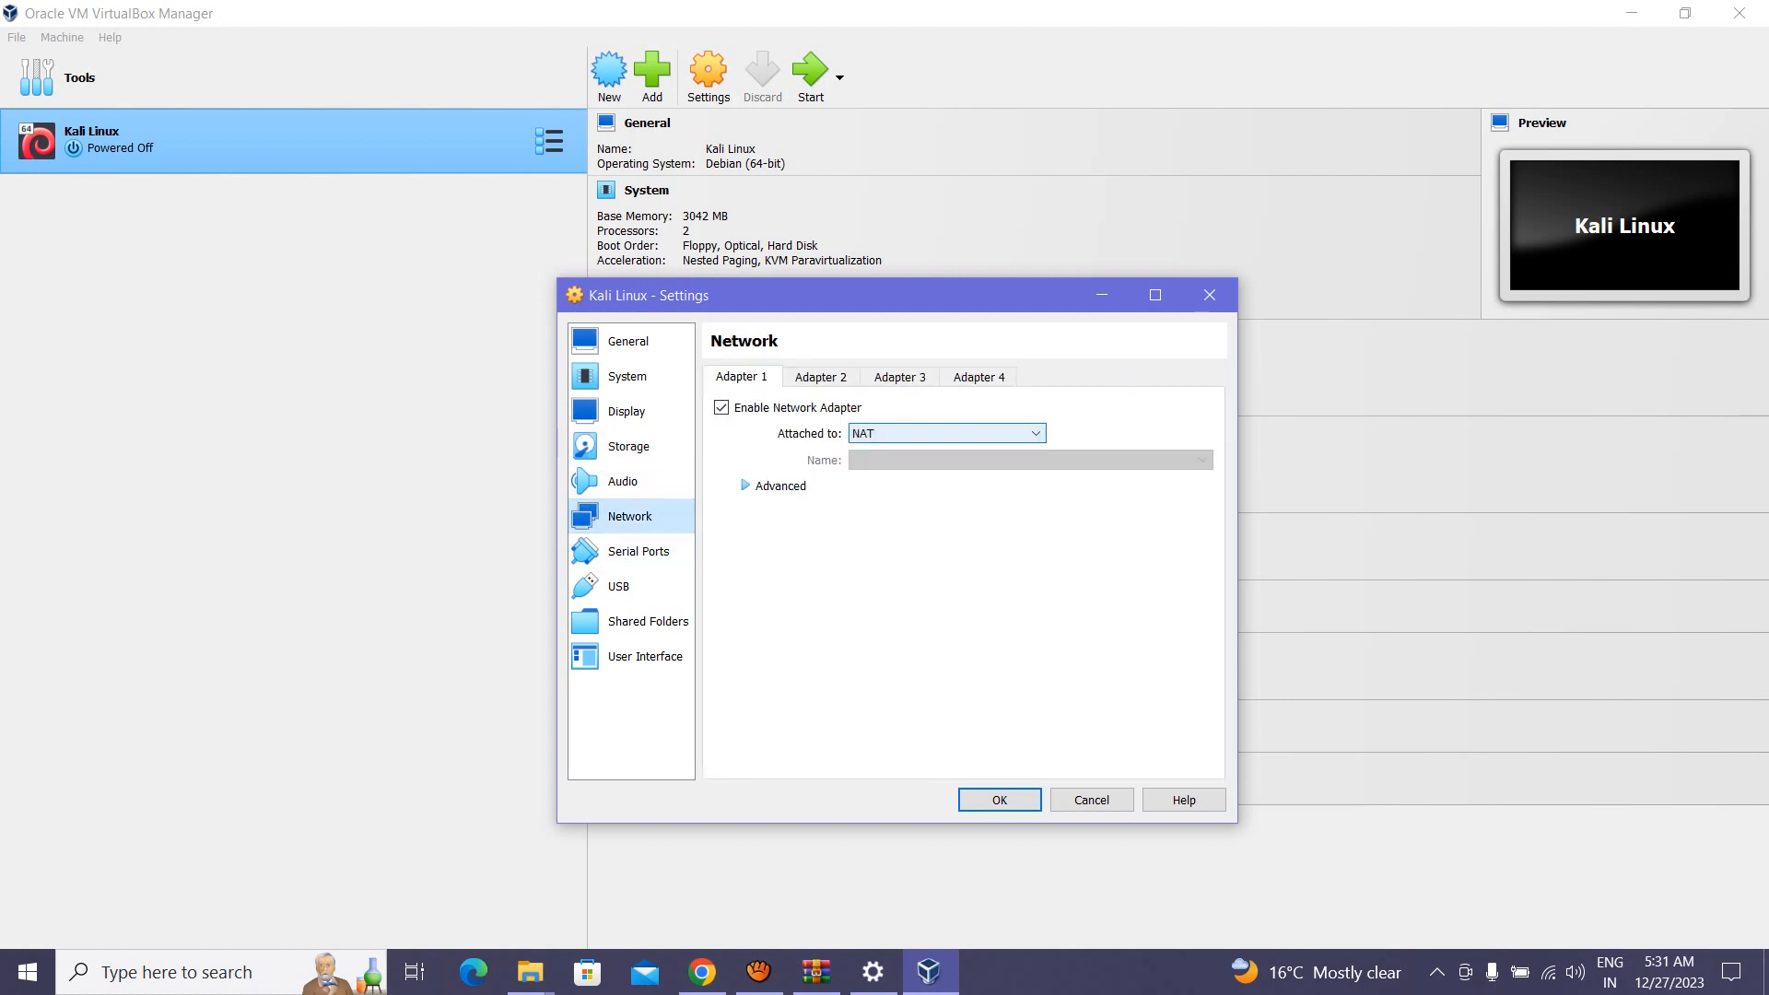
# Step: Enable adapter 2 as Bridged Adapter and adapter 3 as Host-only Adapter, keeping adapter 1 on NAT
pyautogui.click(820, 377)
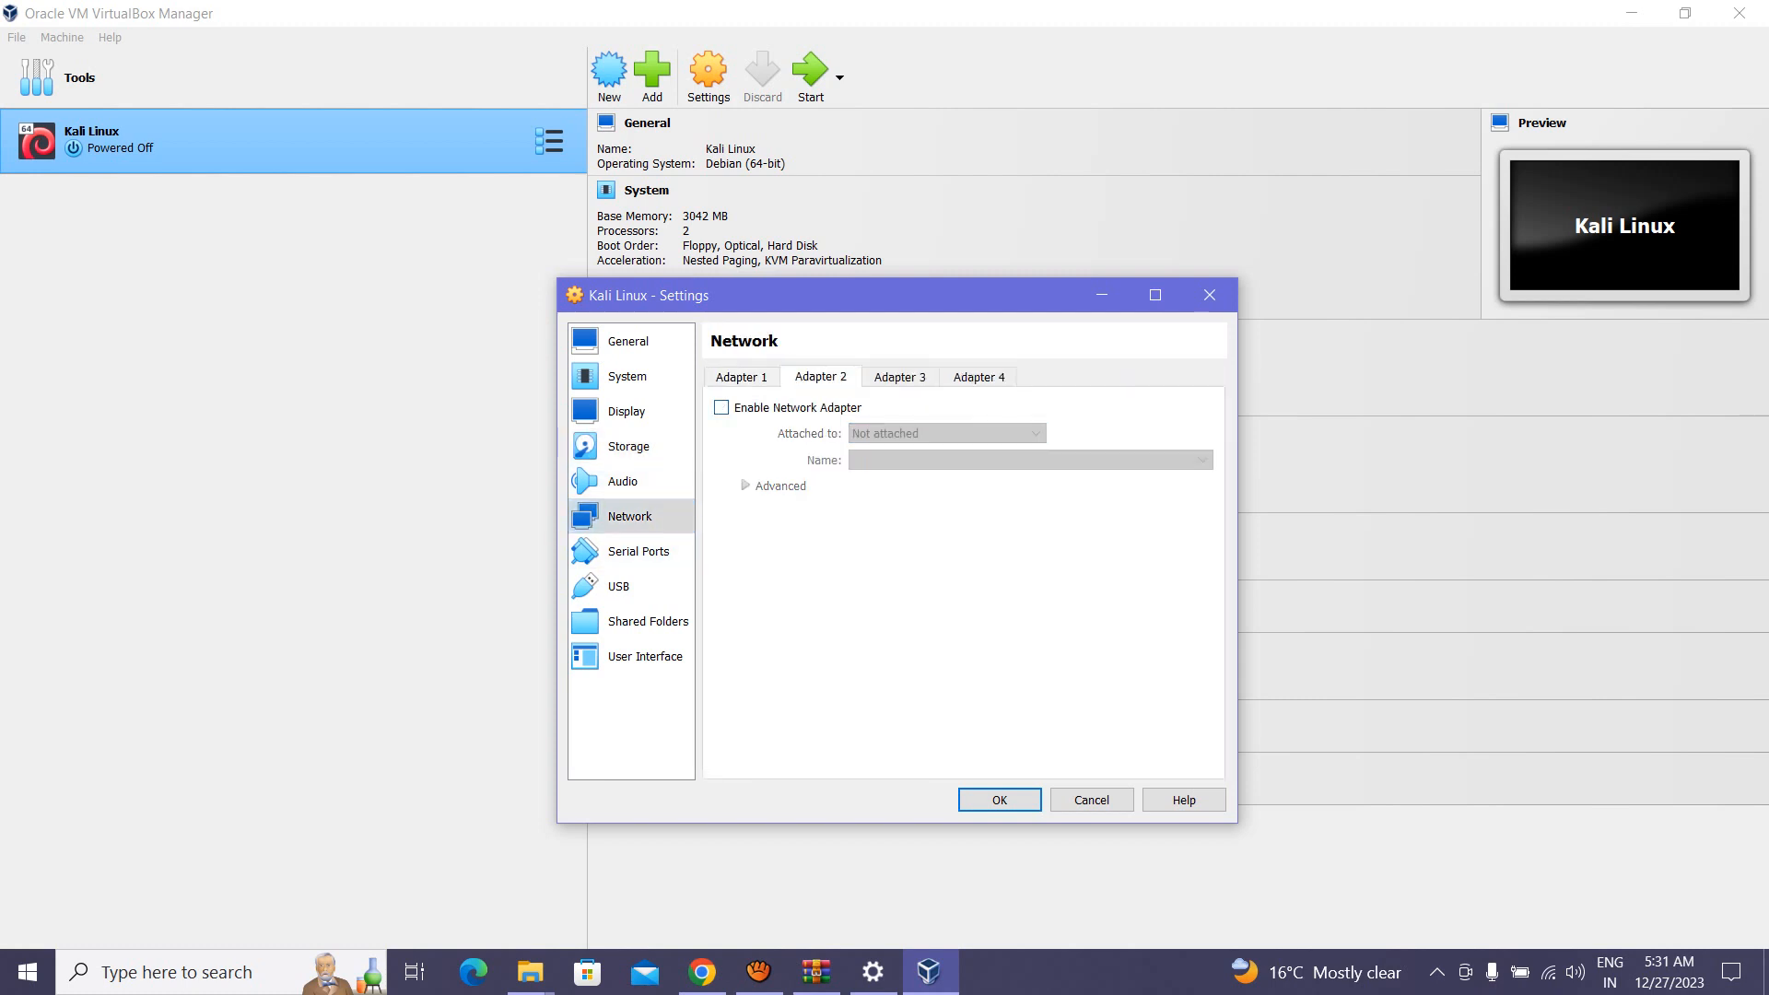
pyautogui.click(722, 407)
pyautogui.click(946, 433)
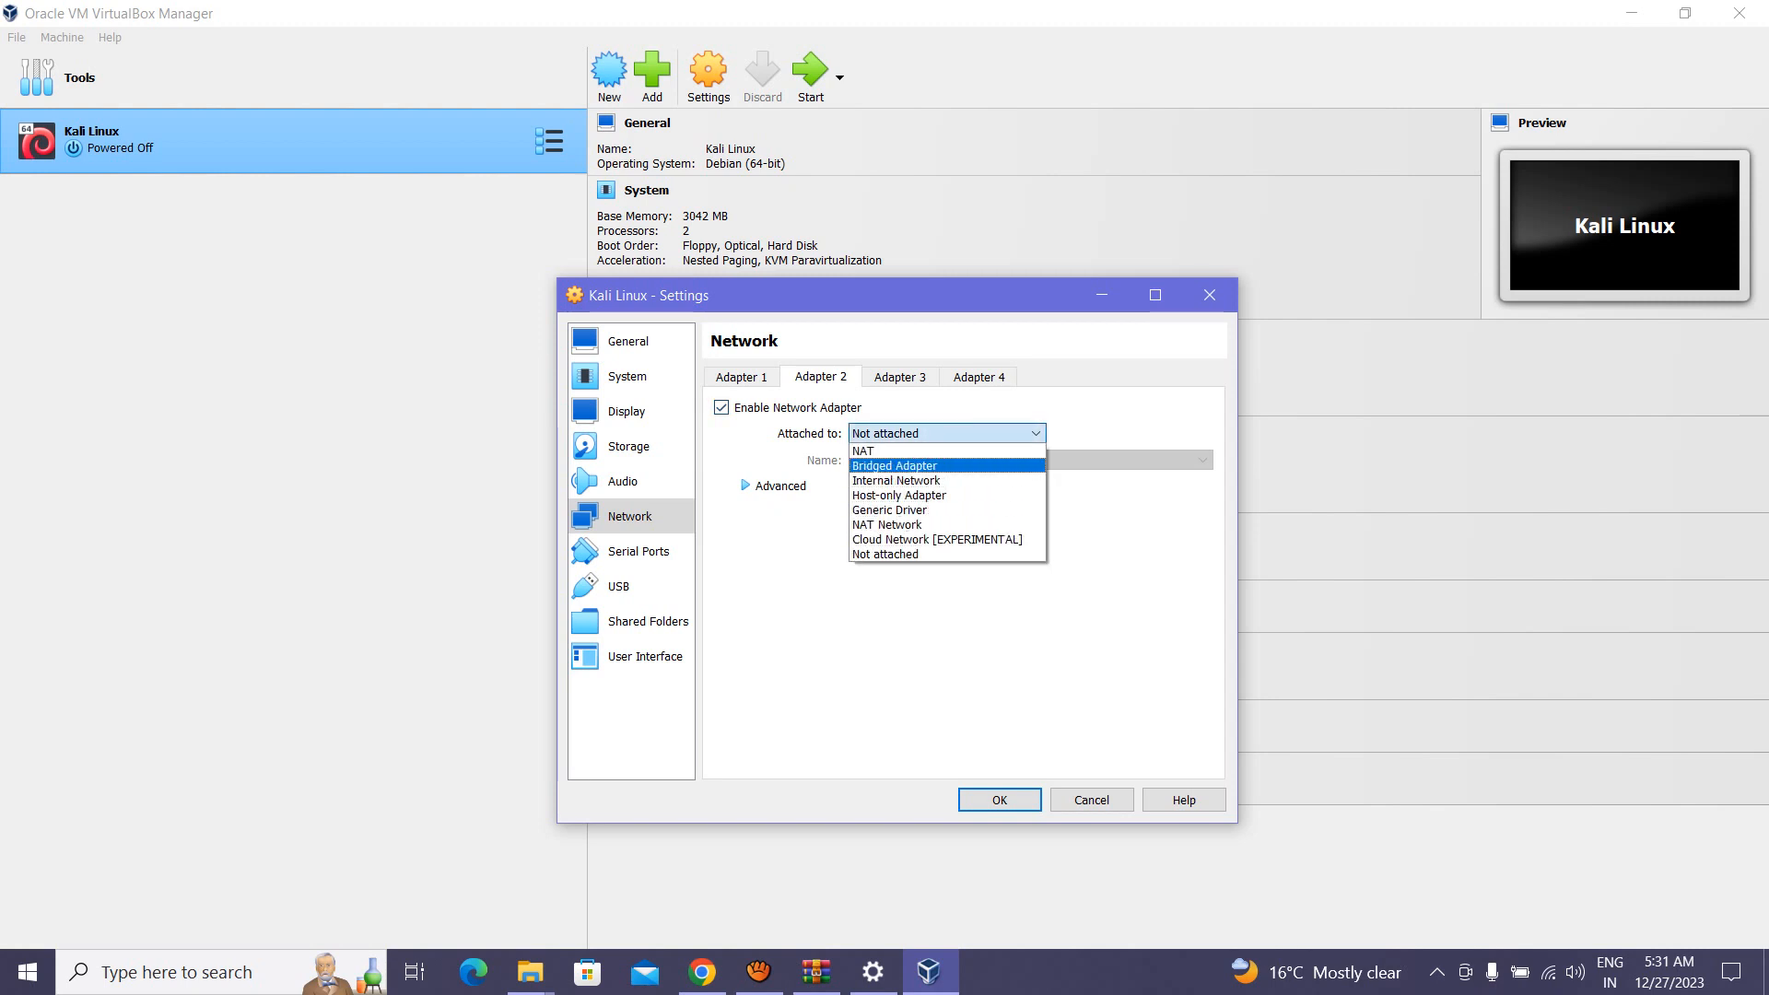
pyautogui.click(922, 464)
pyautogui.click(901, 377)
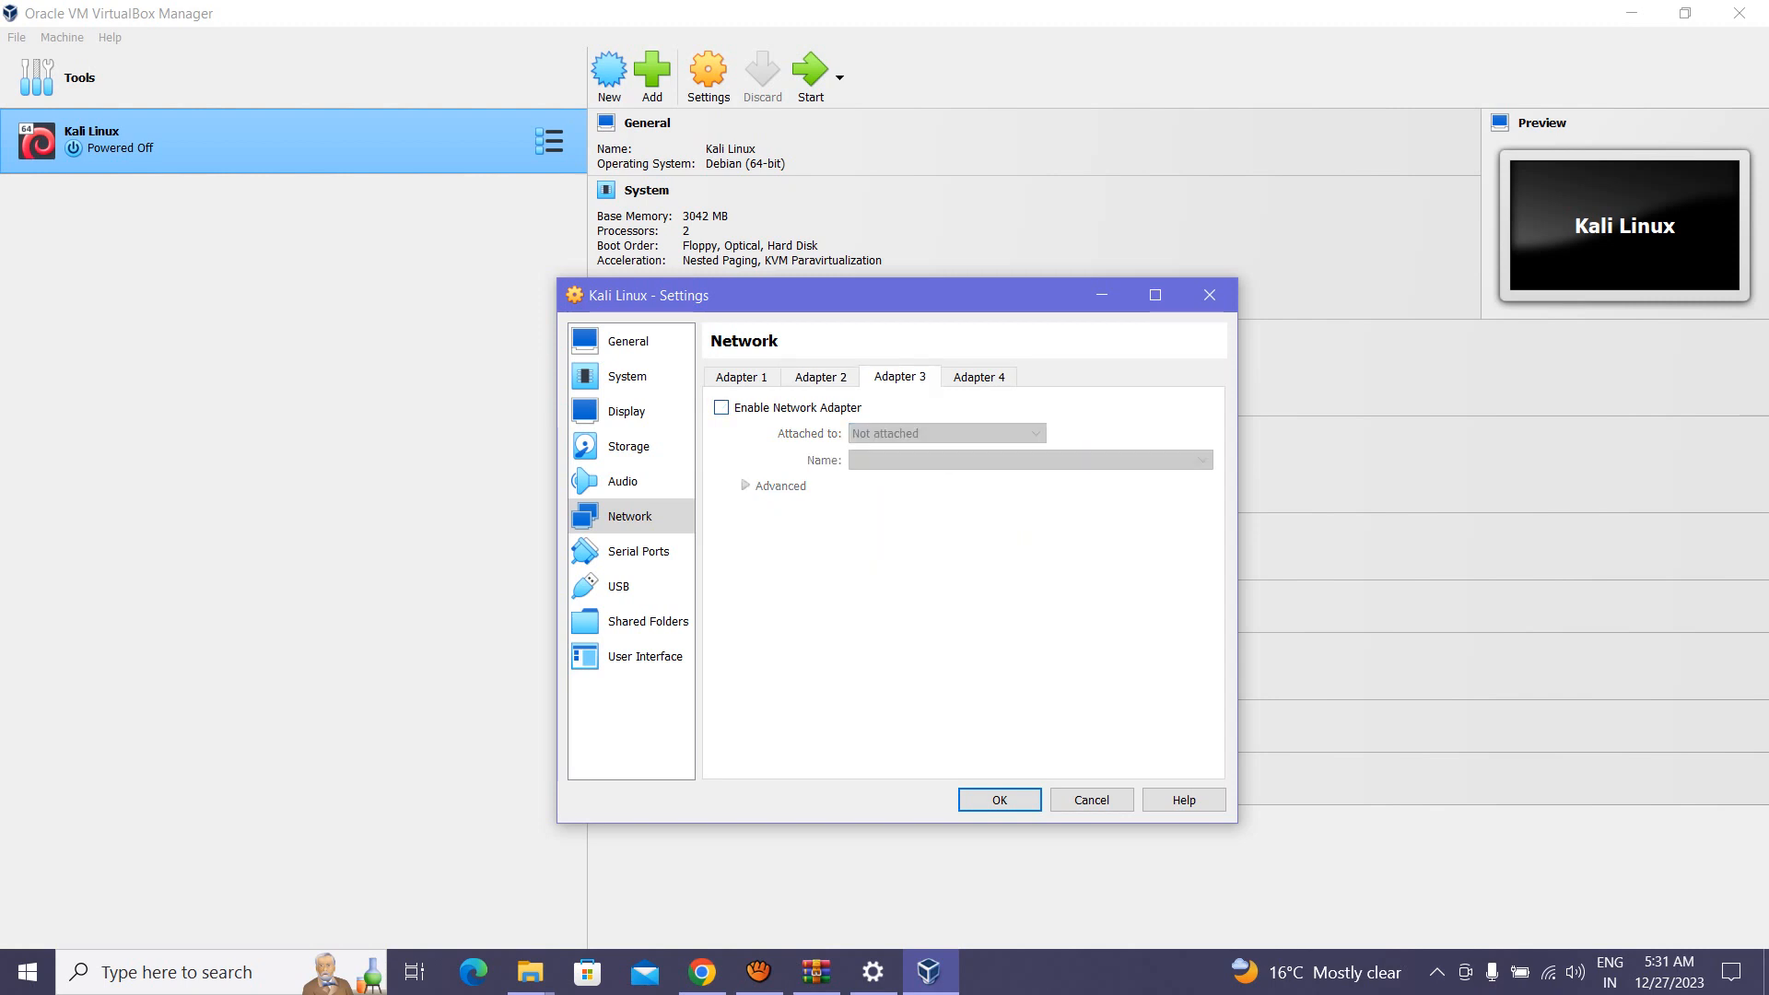
pyautogui.click(721, 407)
pyautogui.click(946, 433)
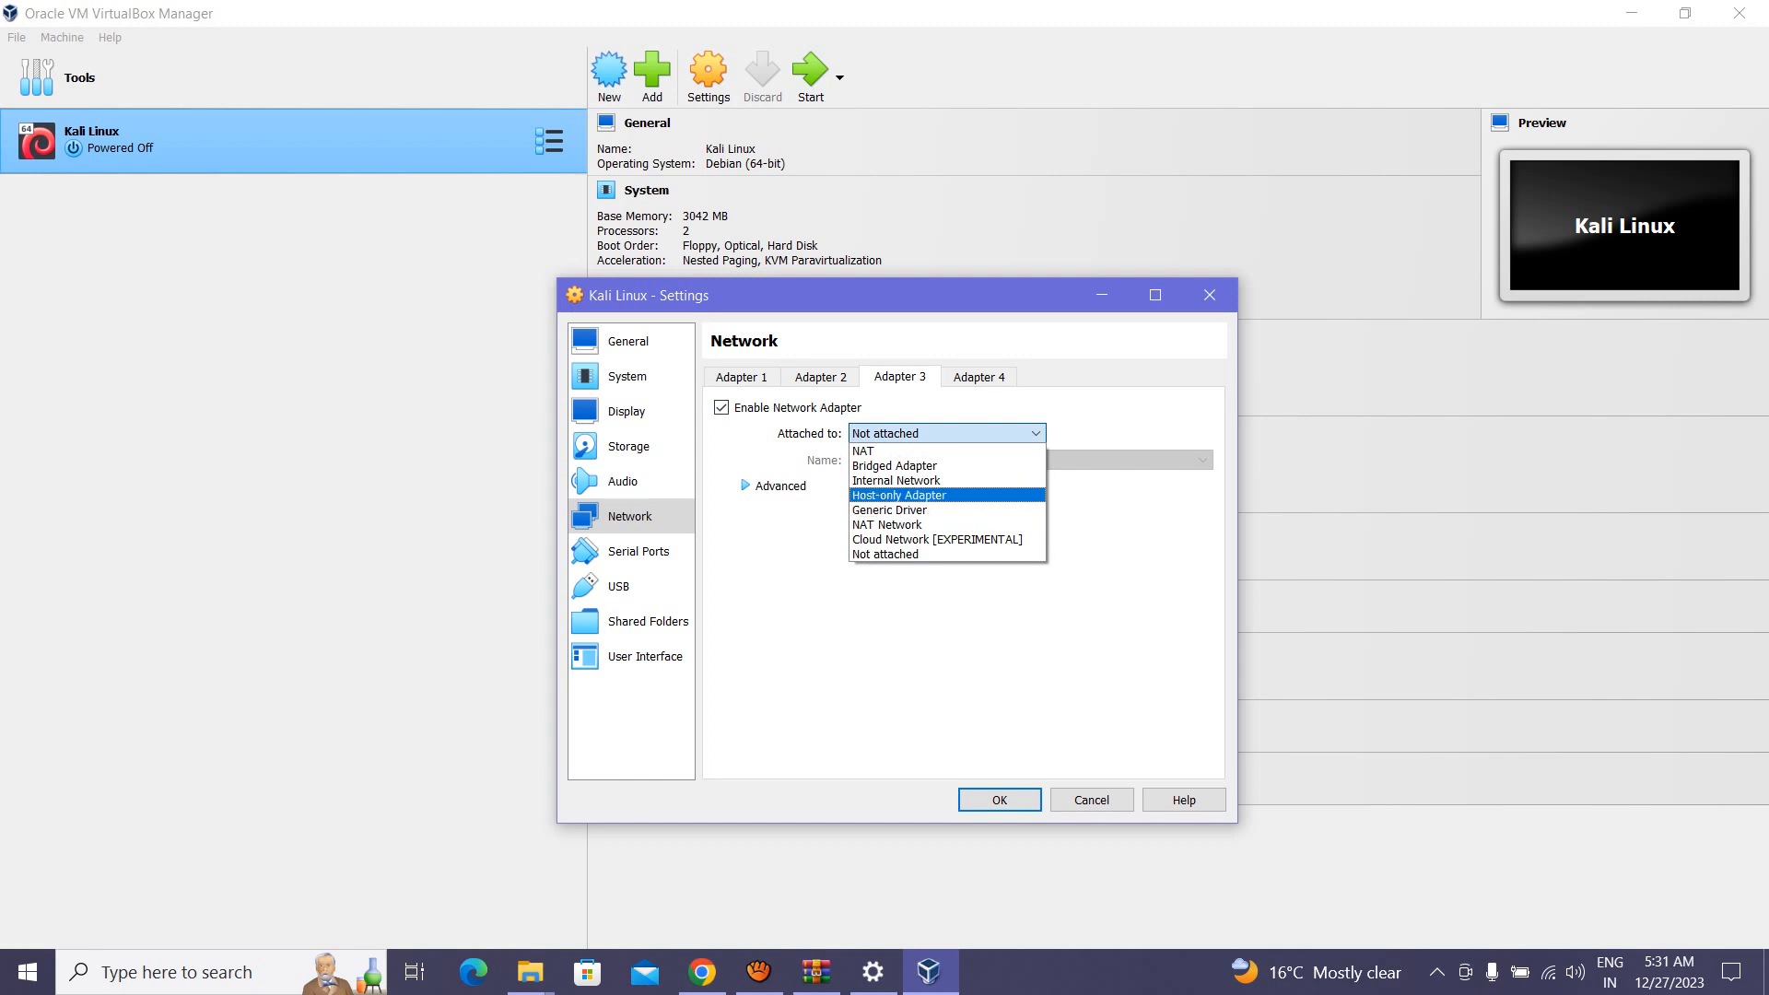
pyautogui.click(899, 495)
pyautogui.click(741, 377)
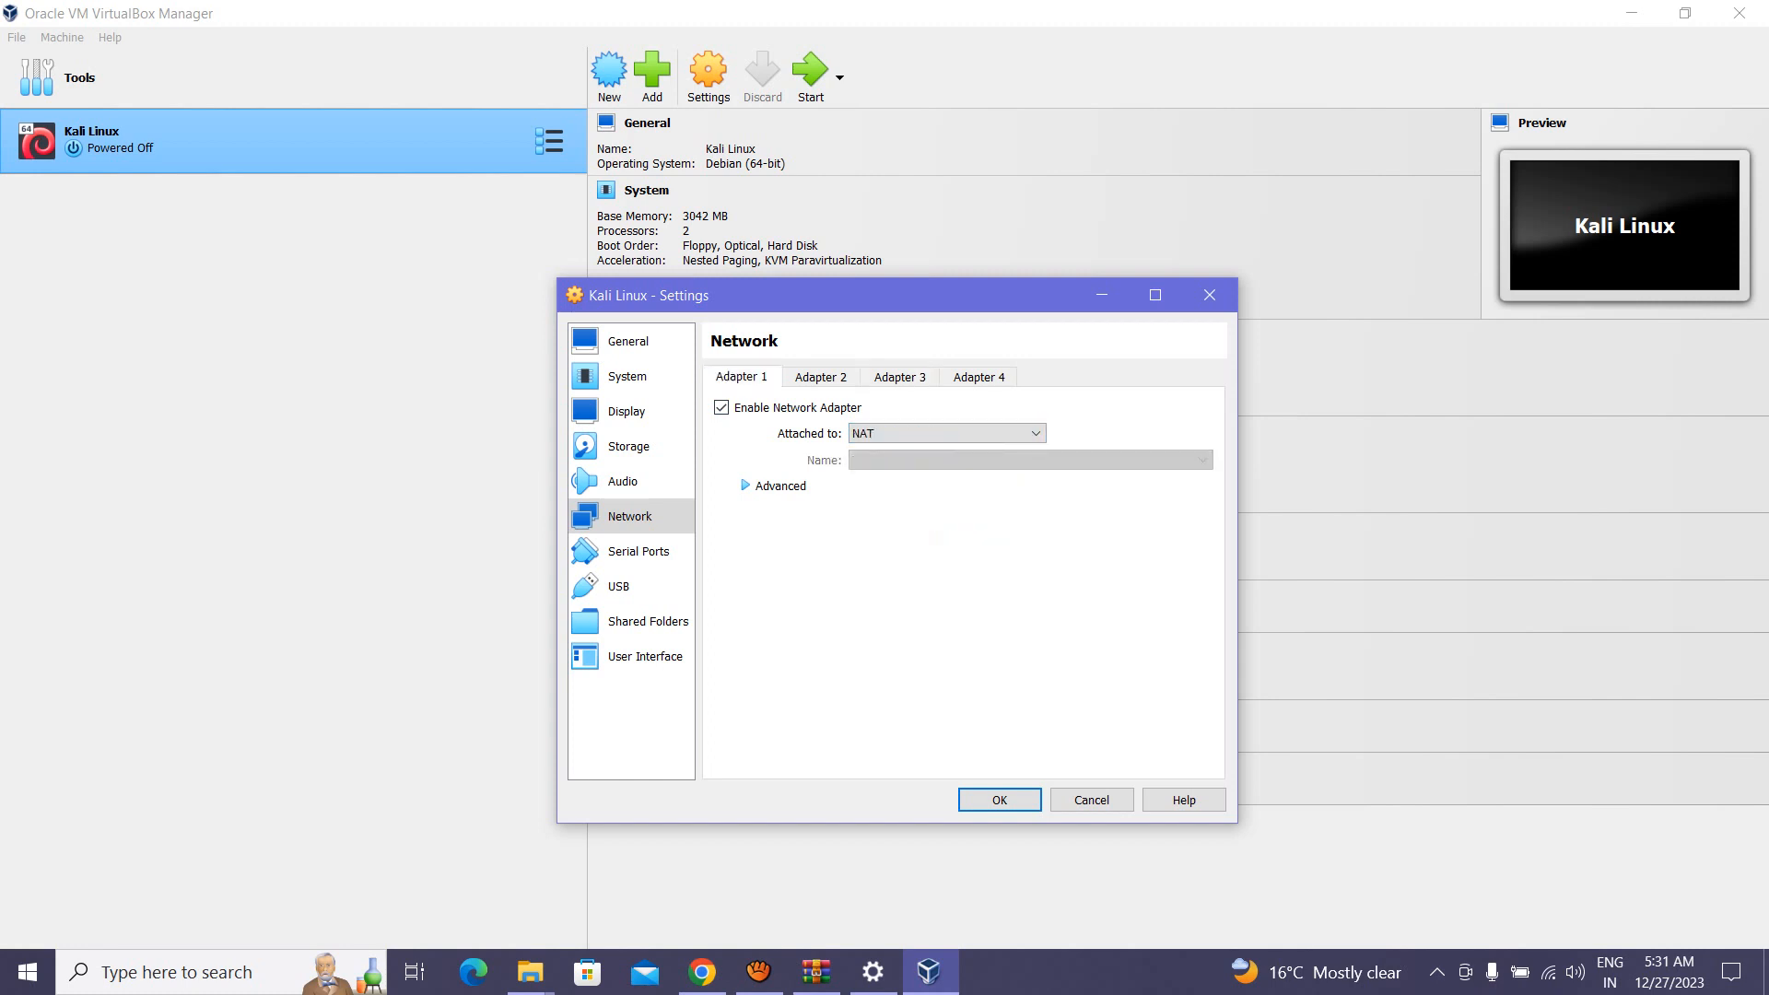
pyautogui.click(629, 447)
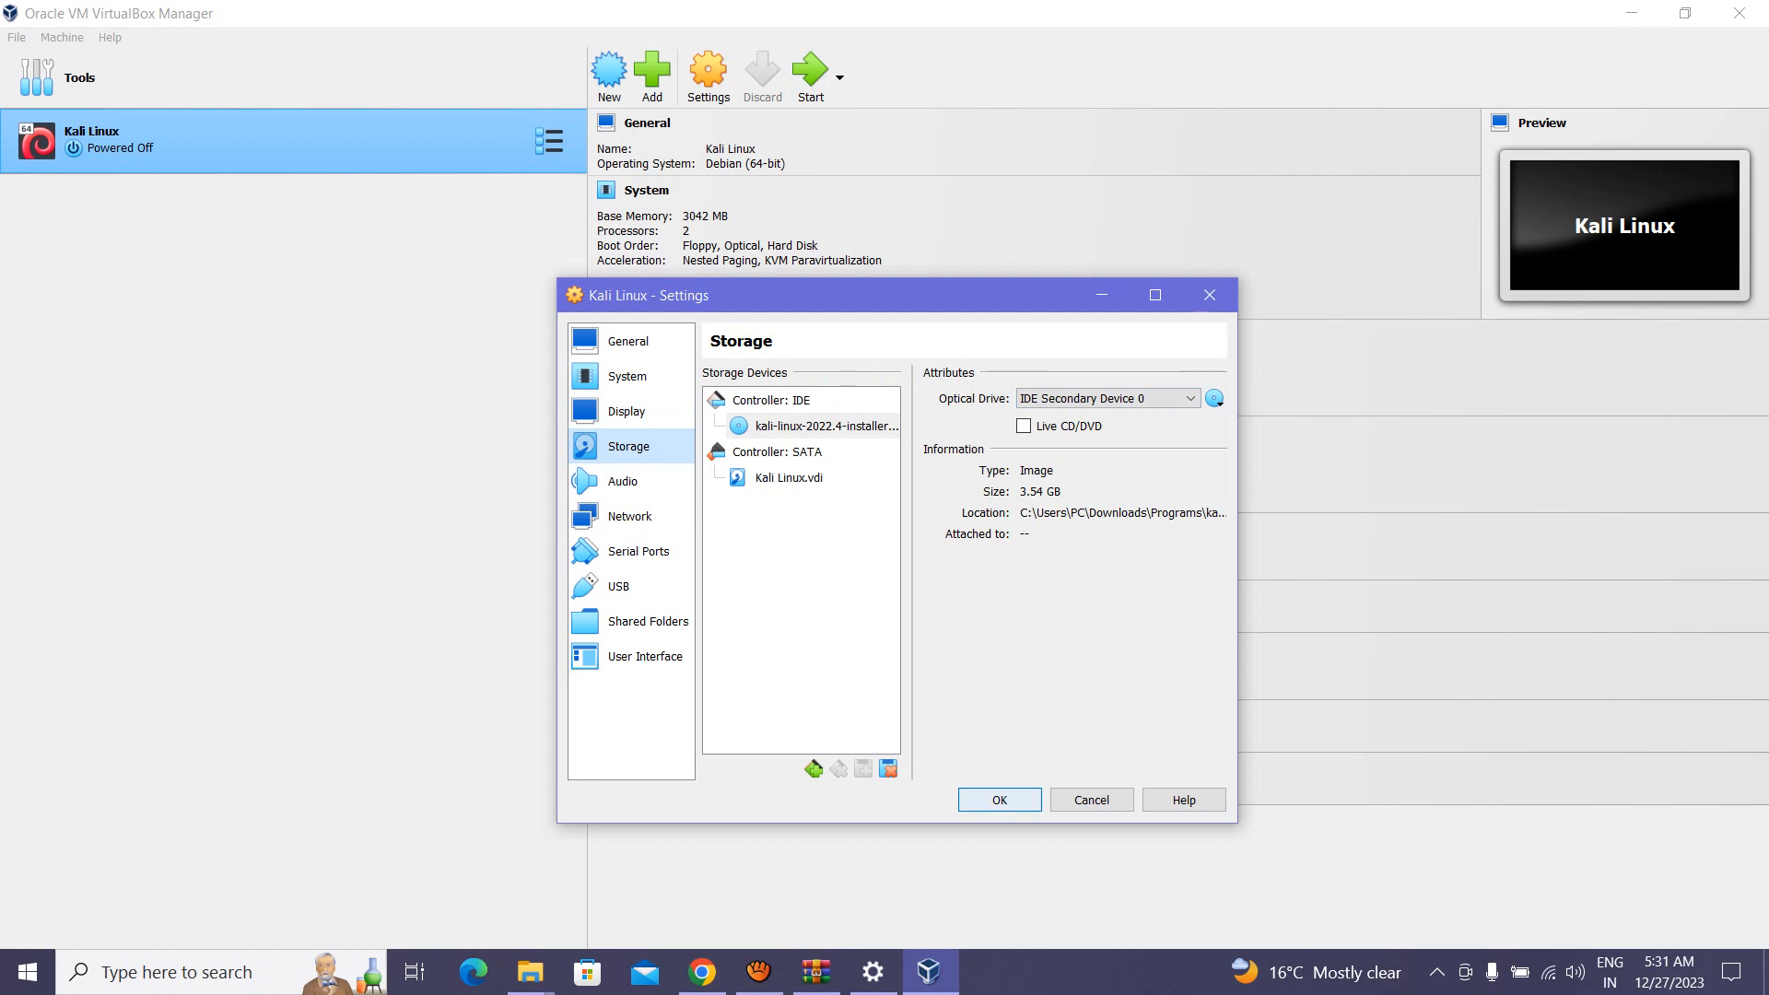
# Step: Save the settings, boot the VM into Graphical install, and accept English, United States and American English
pyautogui.click(1000, 799)
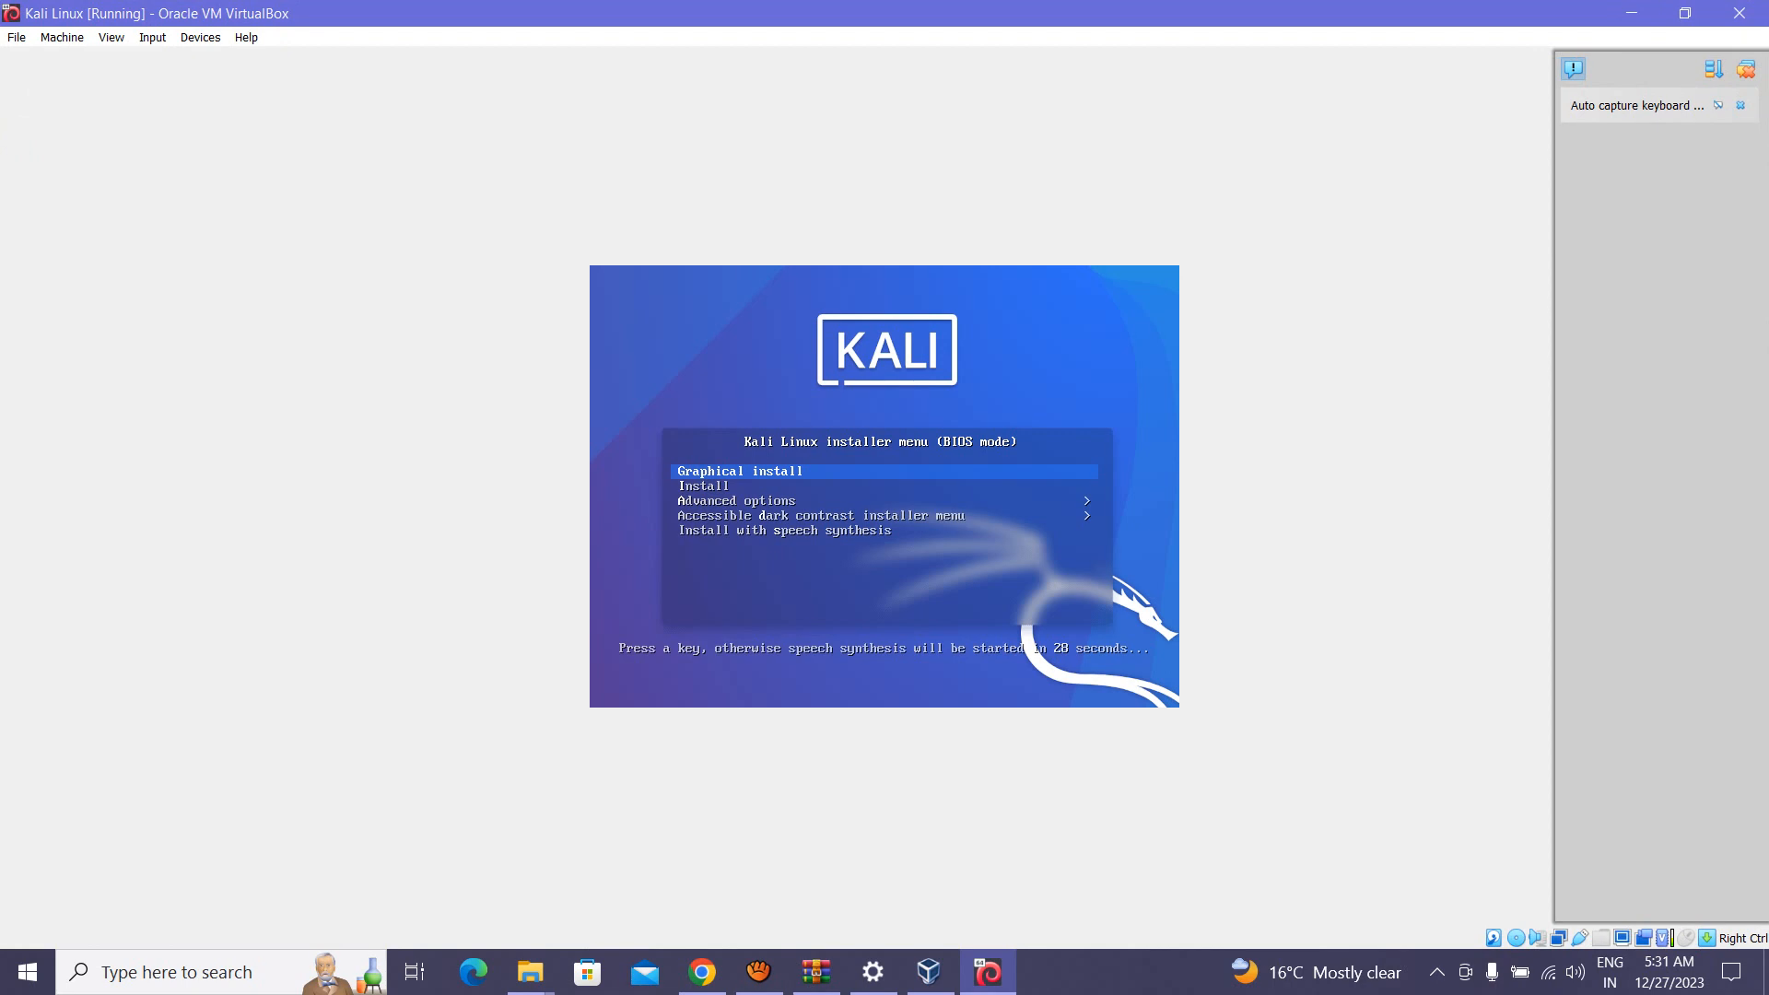
pyautogui.press('Return')
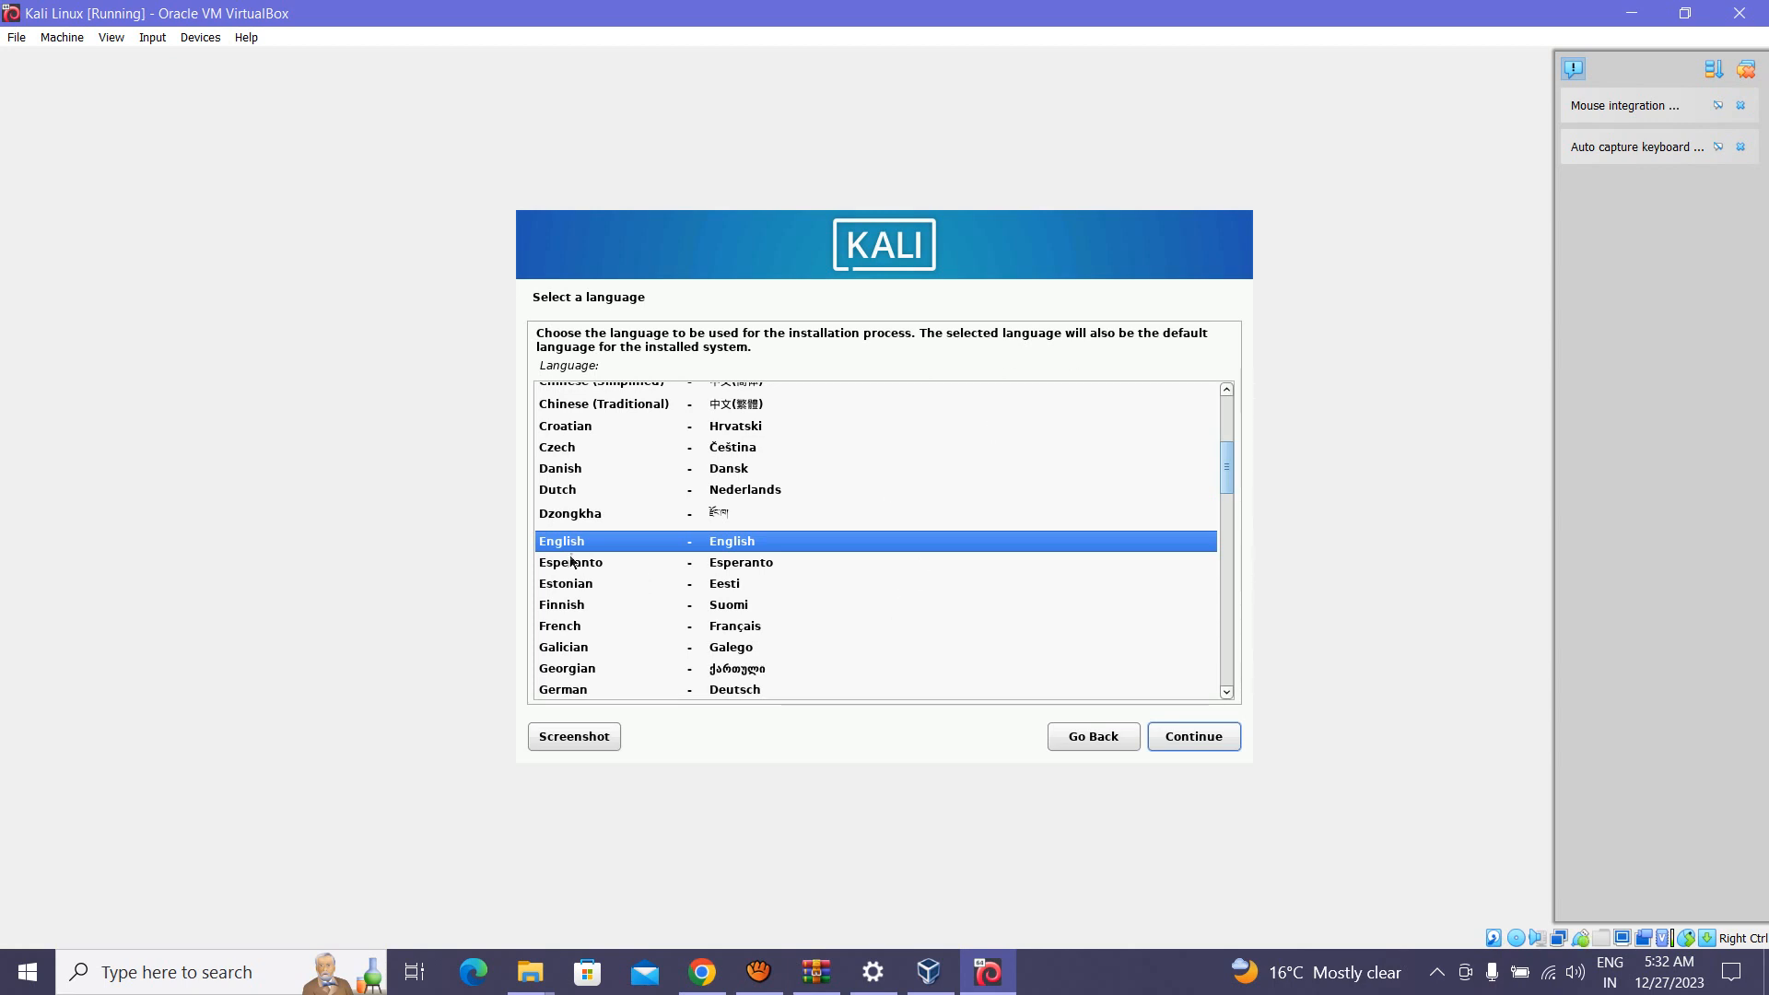
pyautogui.click(1179, 743)
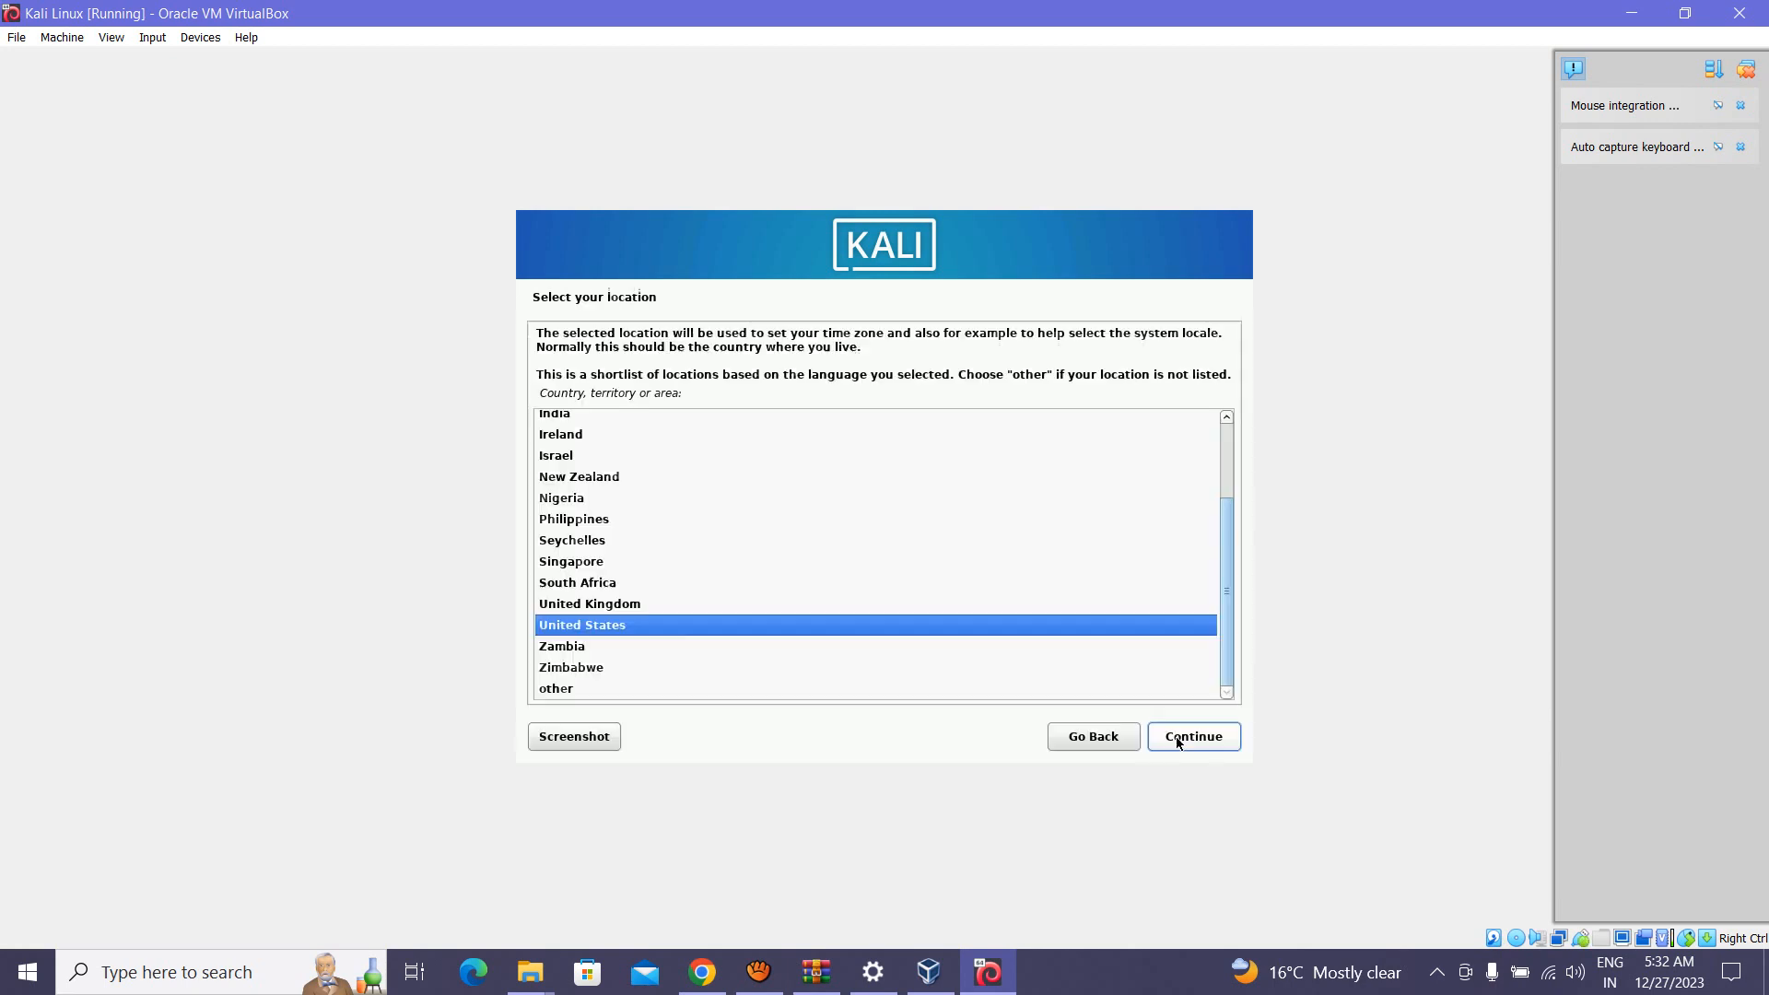
pyautogui.click(1179, 742)
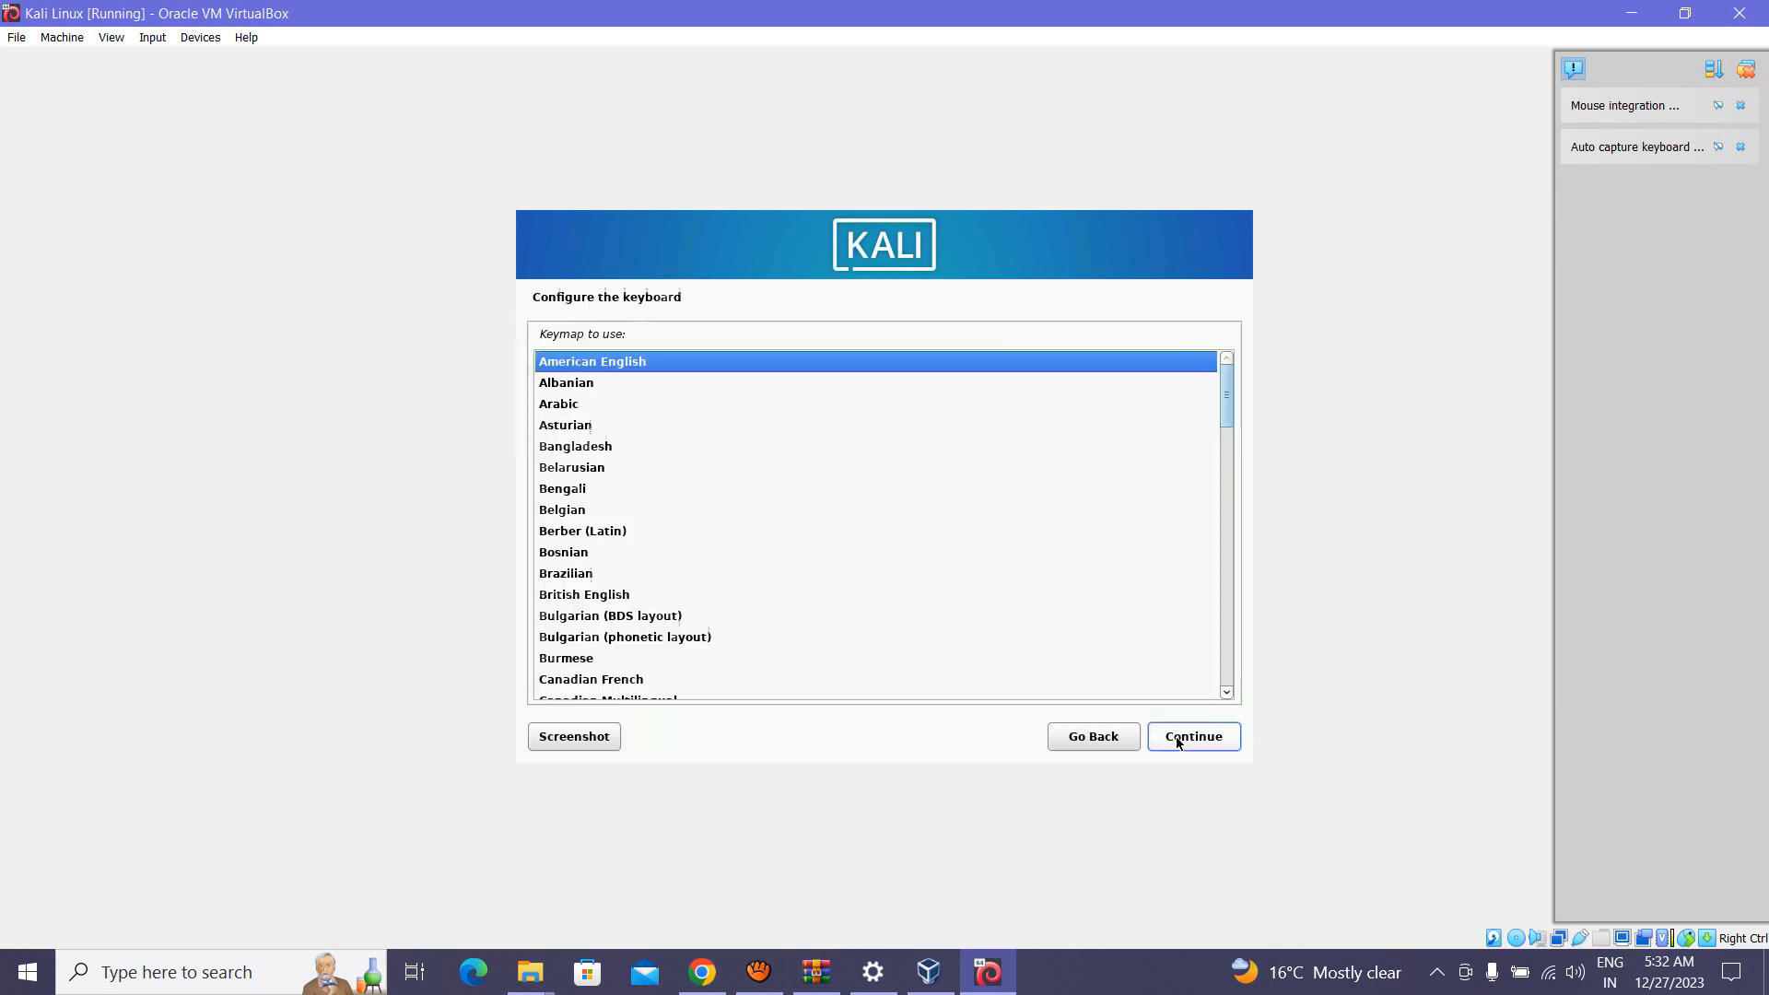
pyautogui.click(1177, 742)
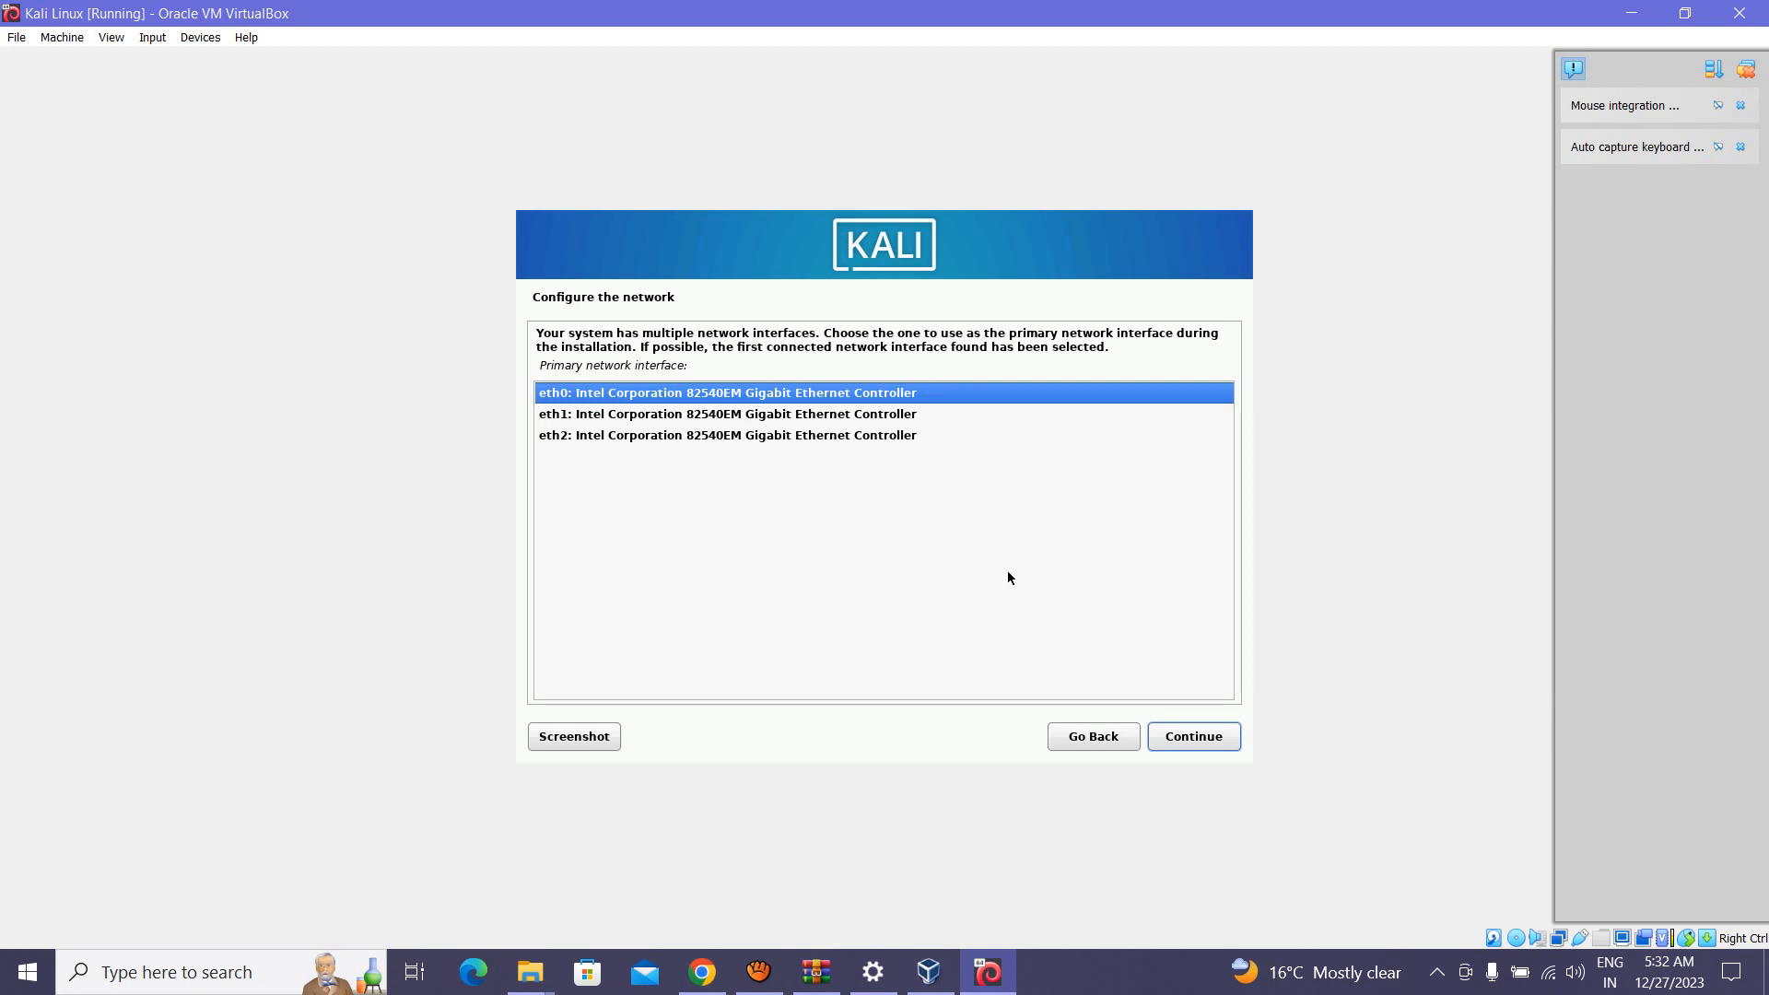
# Step: Use eth0 as the primary network interface, keep hostname kali, and leave the domain name blank
pyautogui.click(1185, 739)
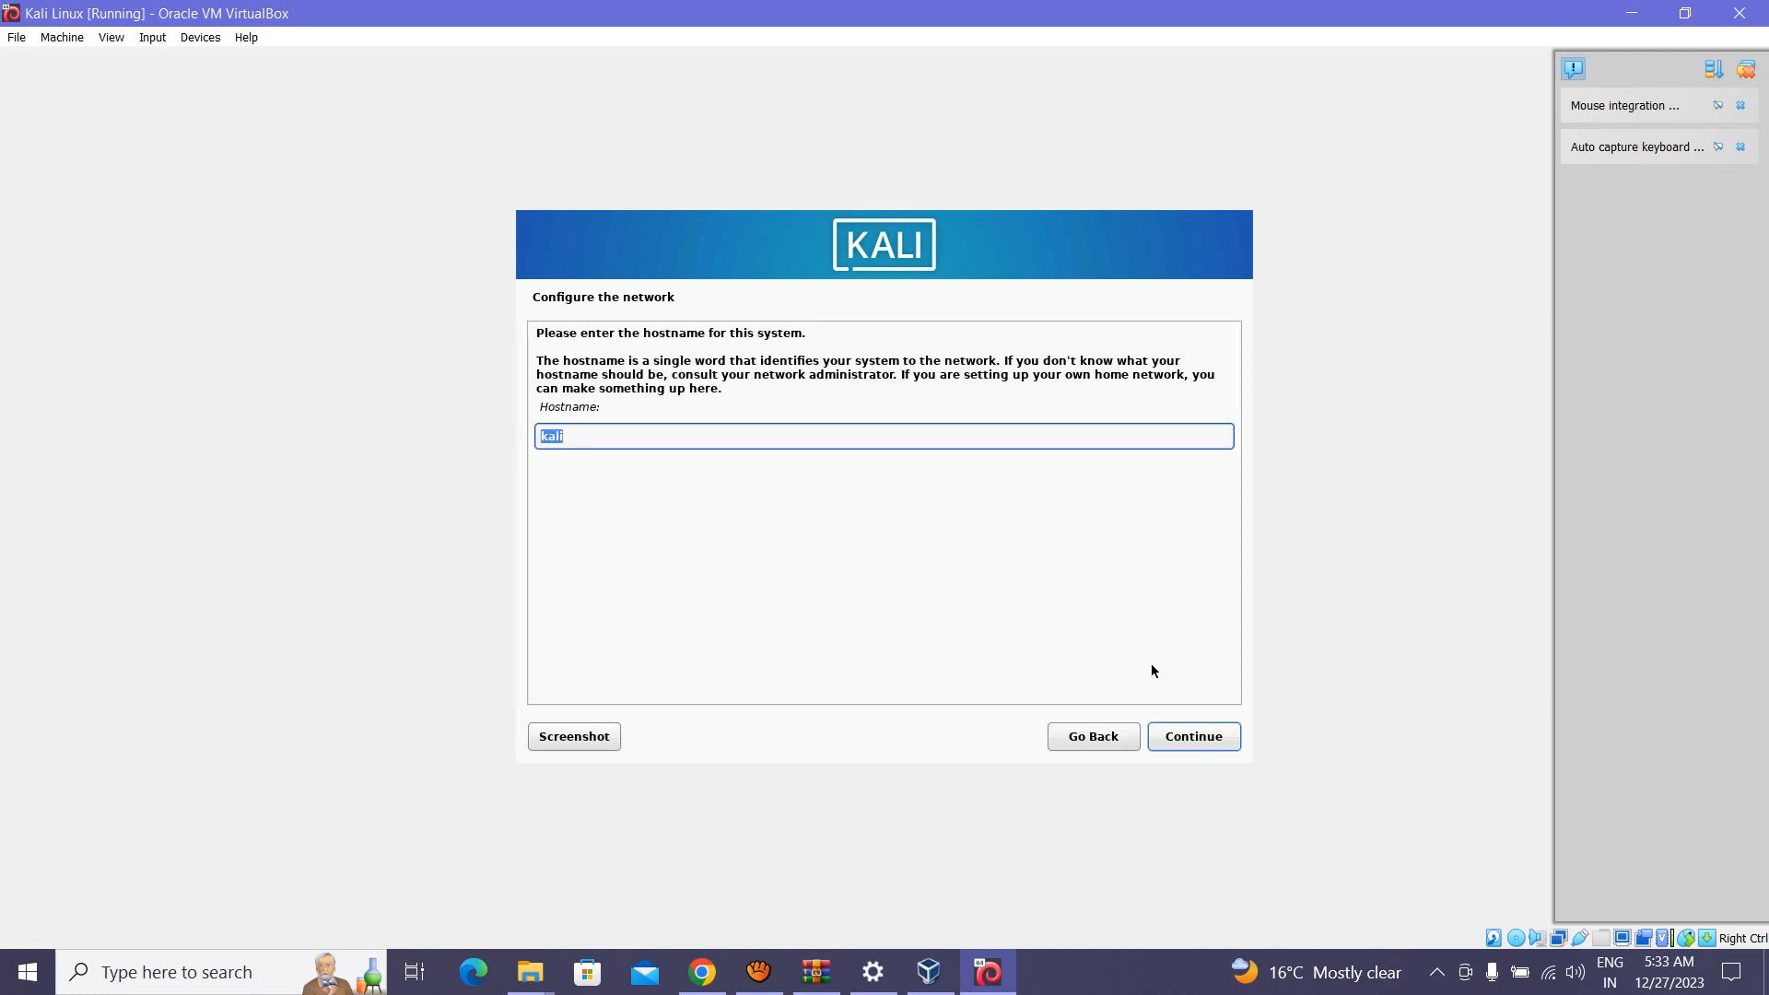
pyautogui.click(1185, 750)
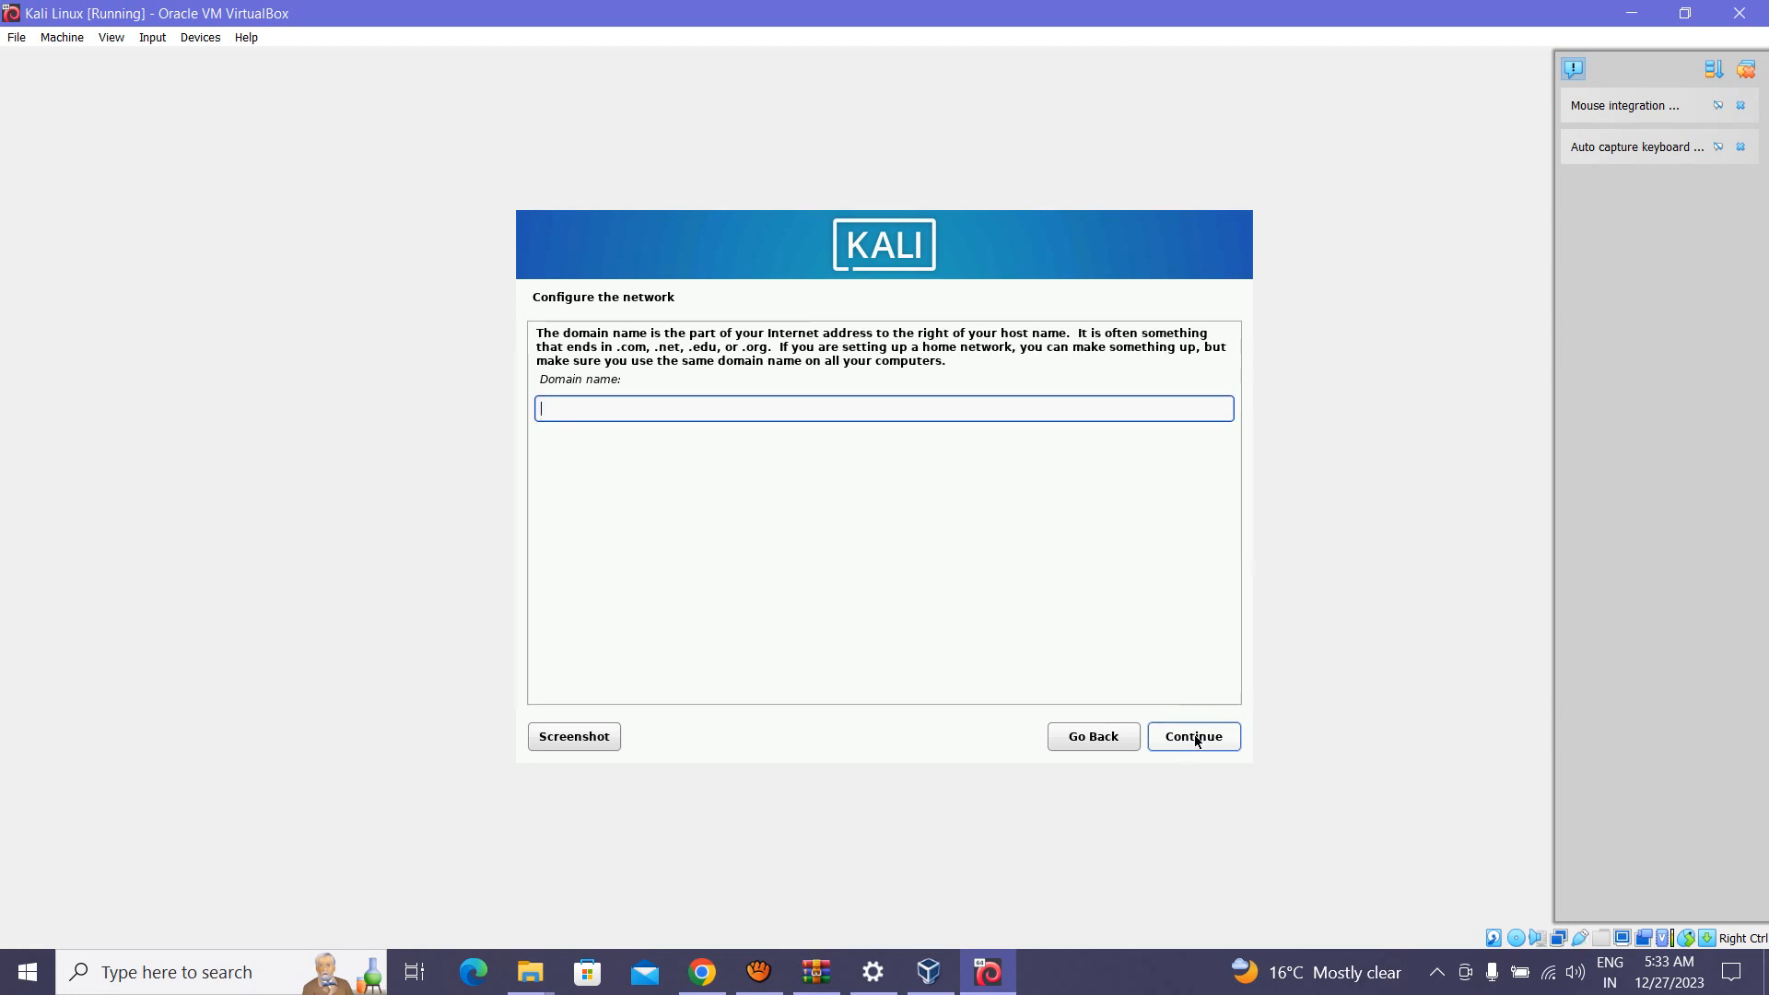
pyautogui.click(1196, 742)
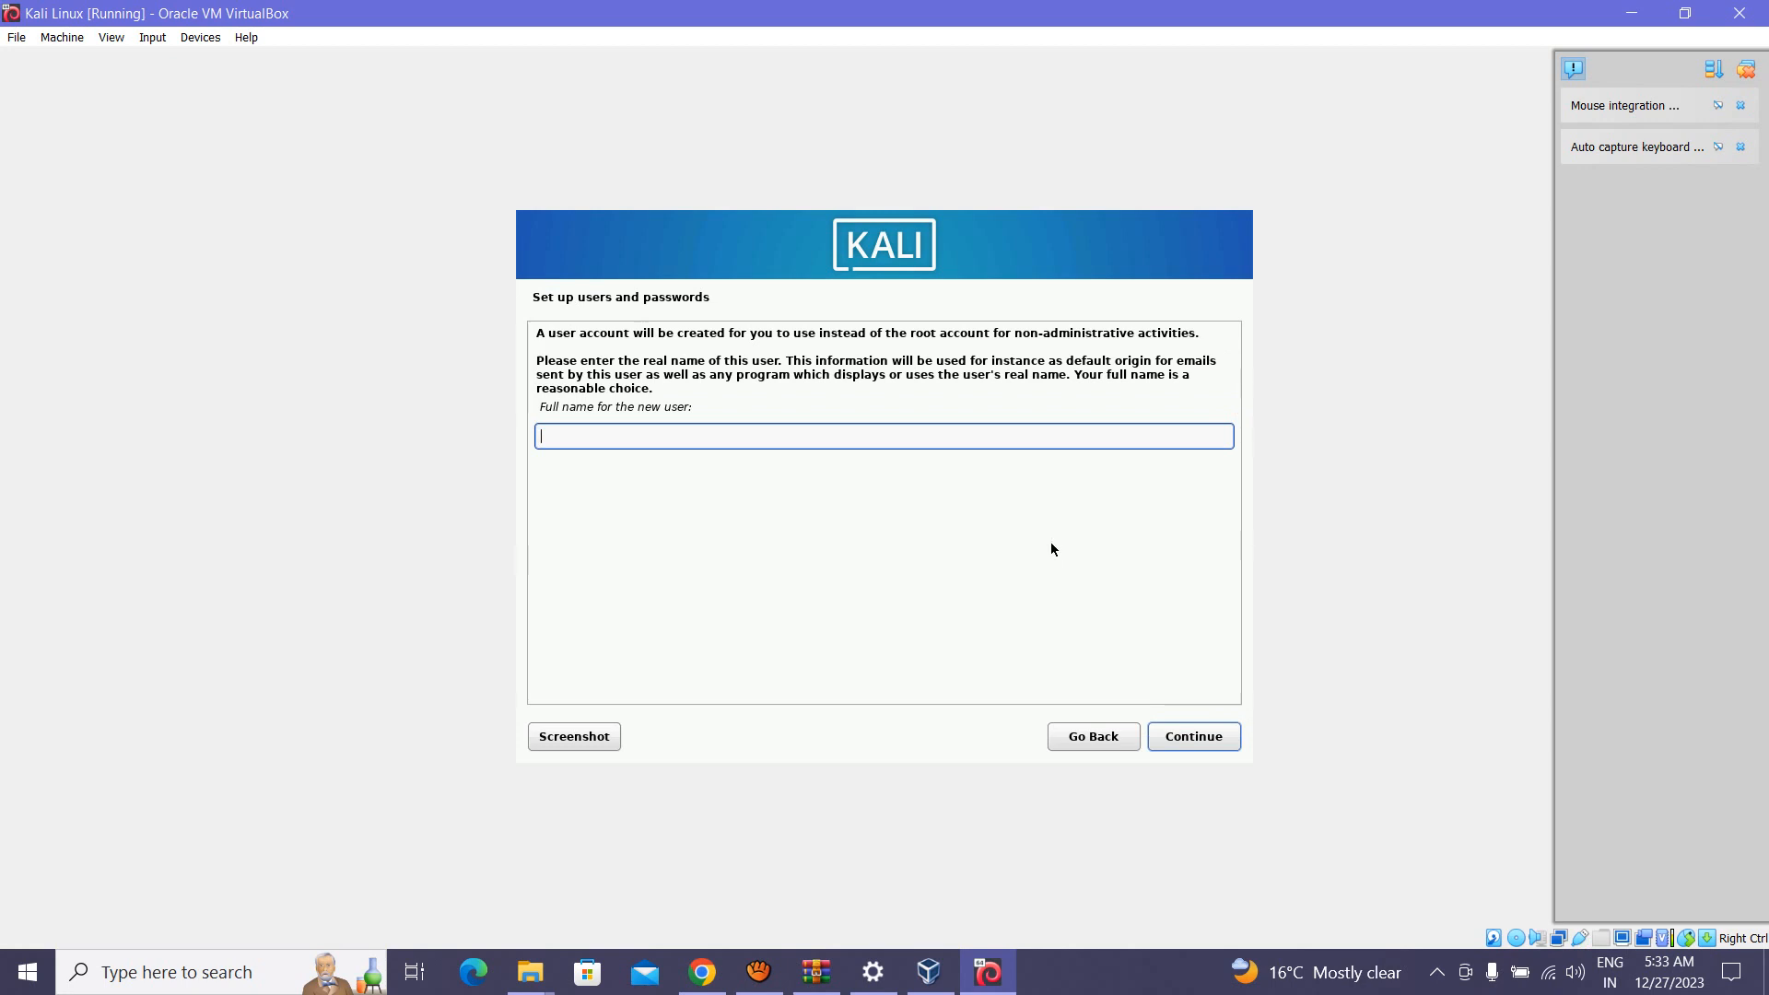
# Step: Enter the new user's full name and accept the suggested username
pyautogui.write('Sandip')
pyautogui.click(1200, 737)
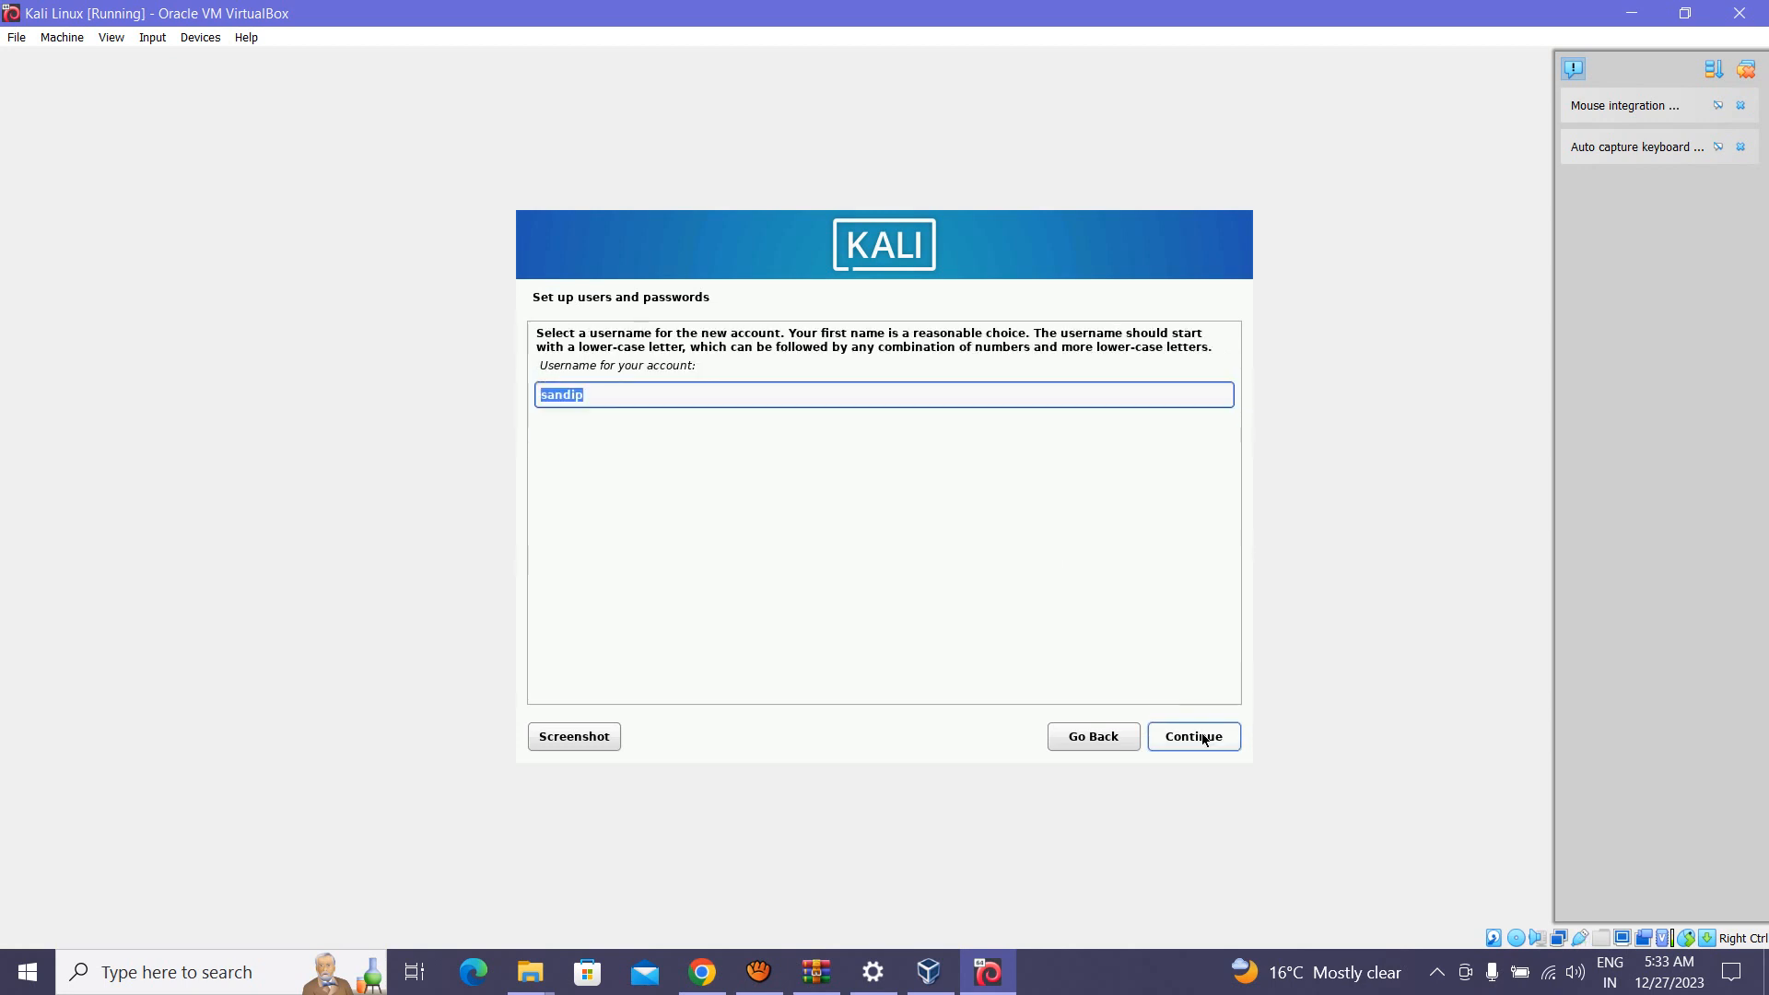
pyautogui.click(1202, 740)
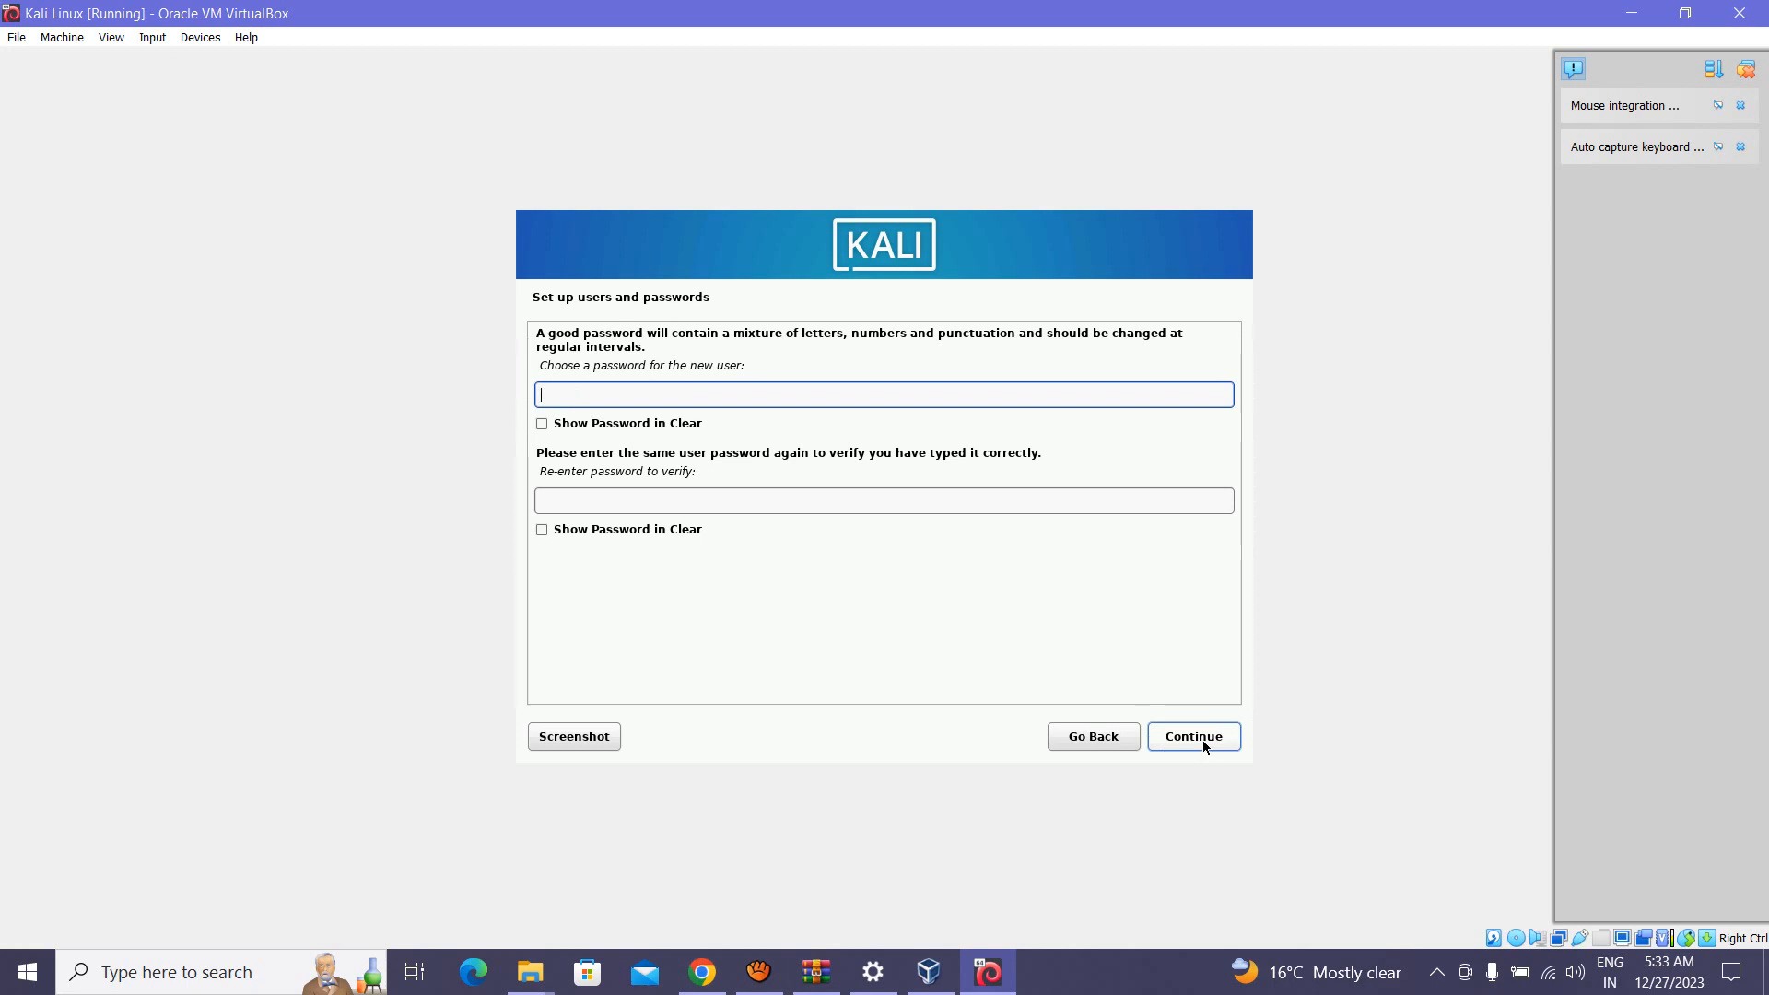
# Step: Set the new user's account password, shown in plain text, and confirm it
pyautogui.click(688, 424)
pyautogui.click(690, 395)
pyautogui.press('Tab')
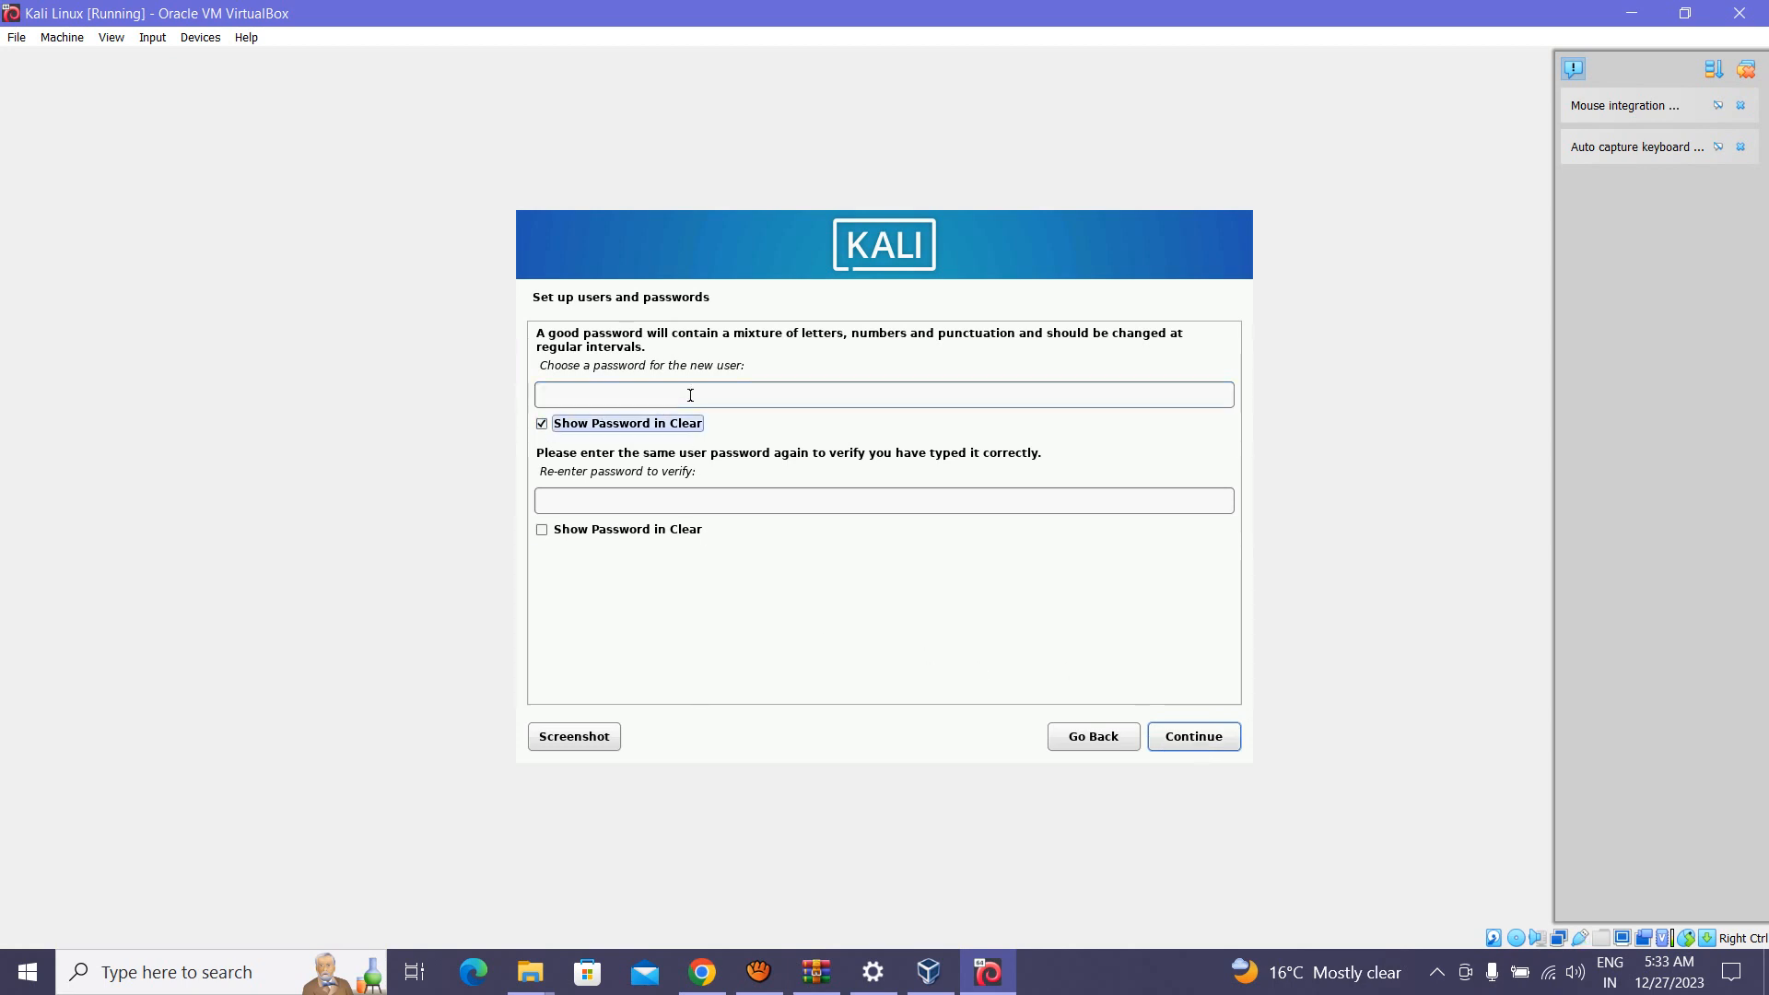
pyautogui.click(703, 396)
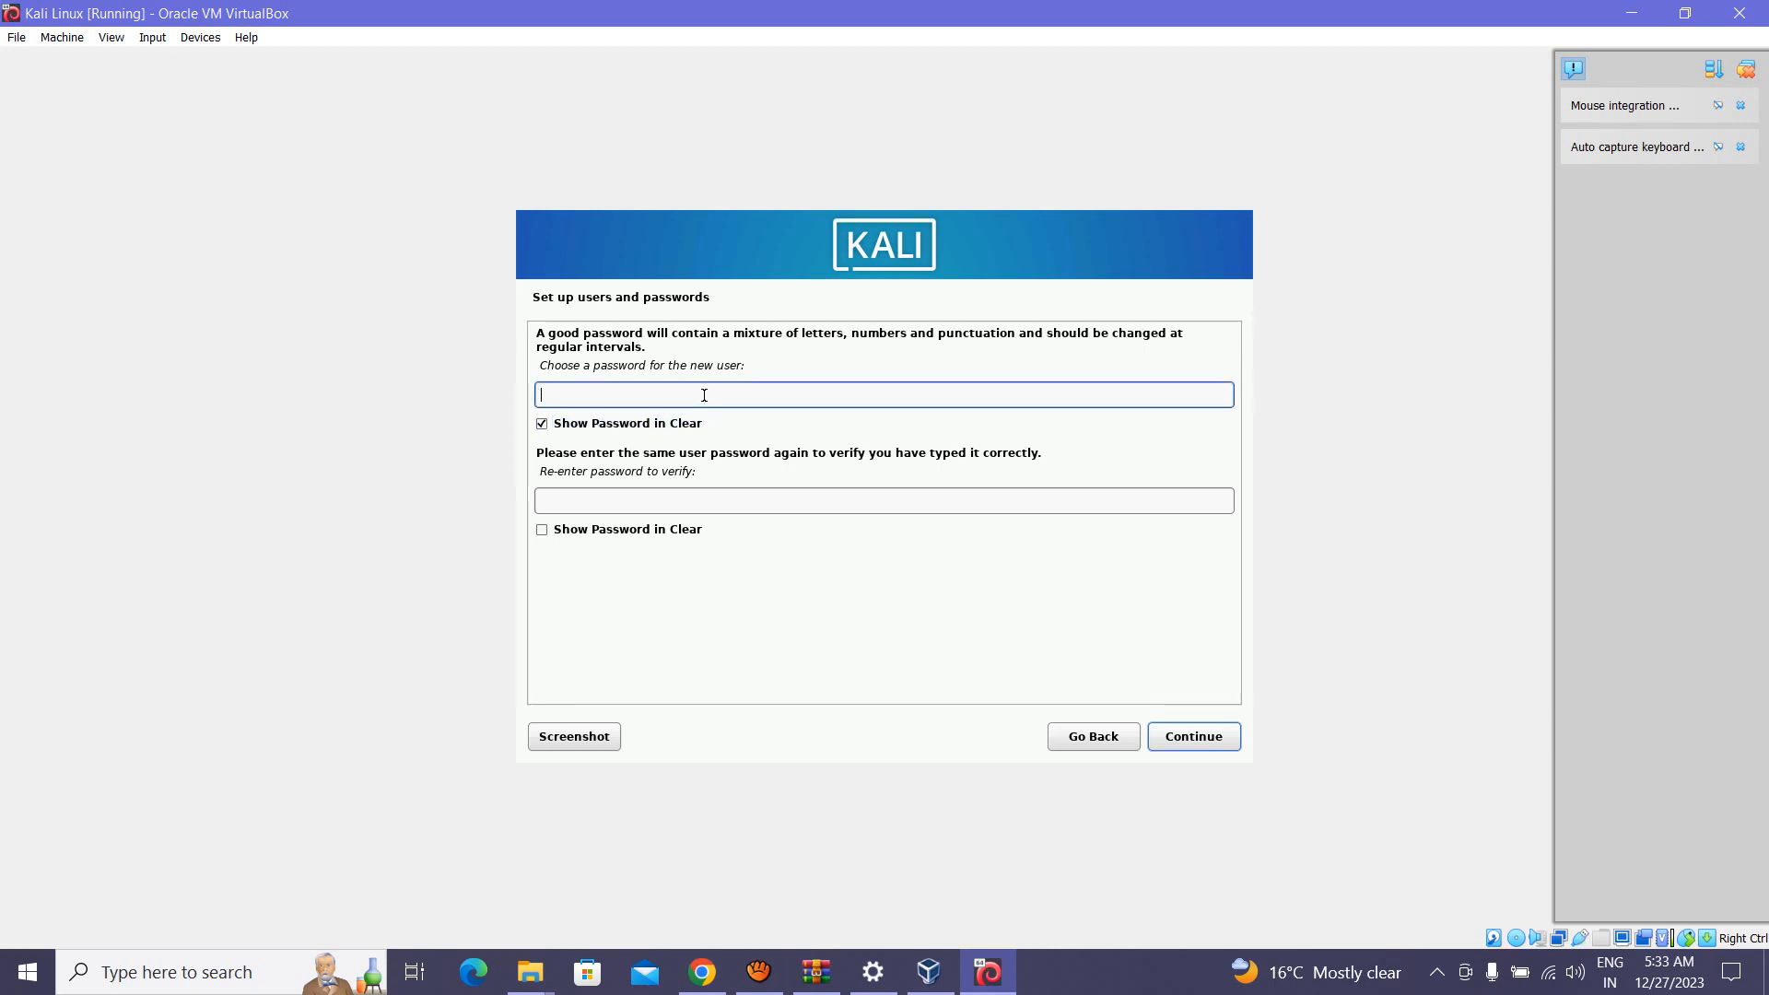
pyautogui.write('1234')
pyautogui.click(669, 528)
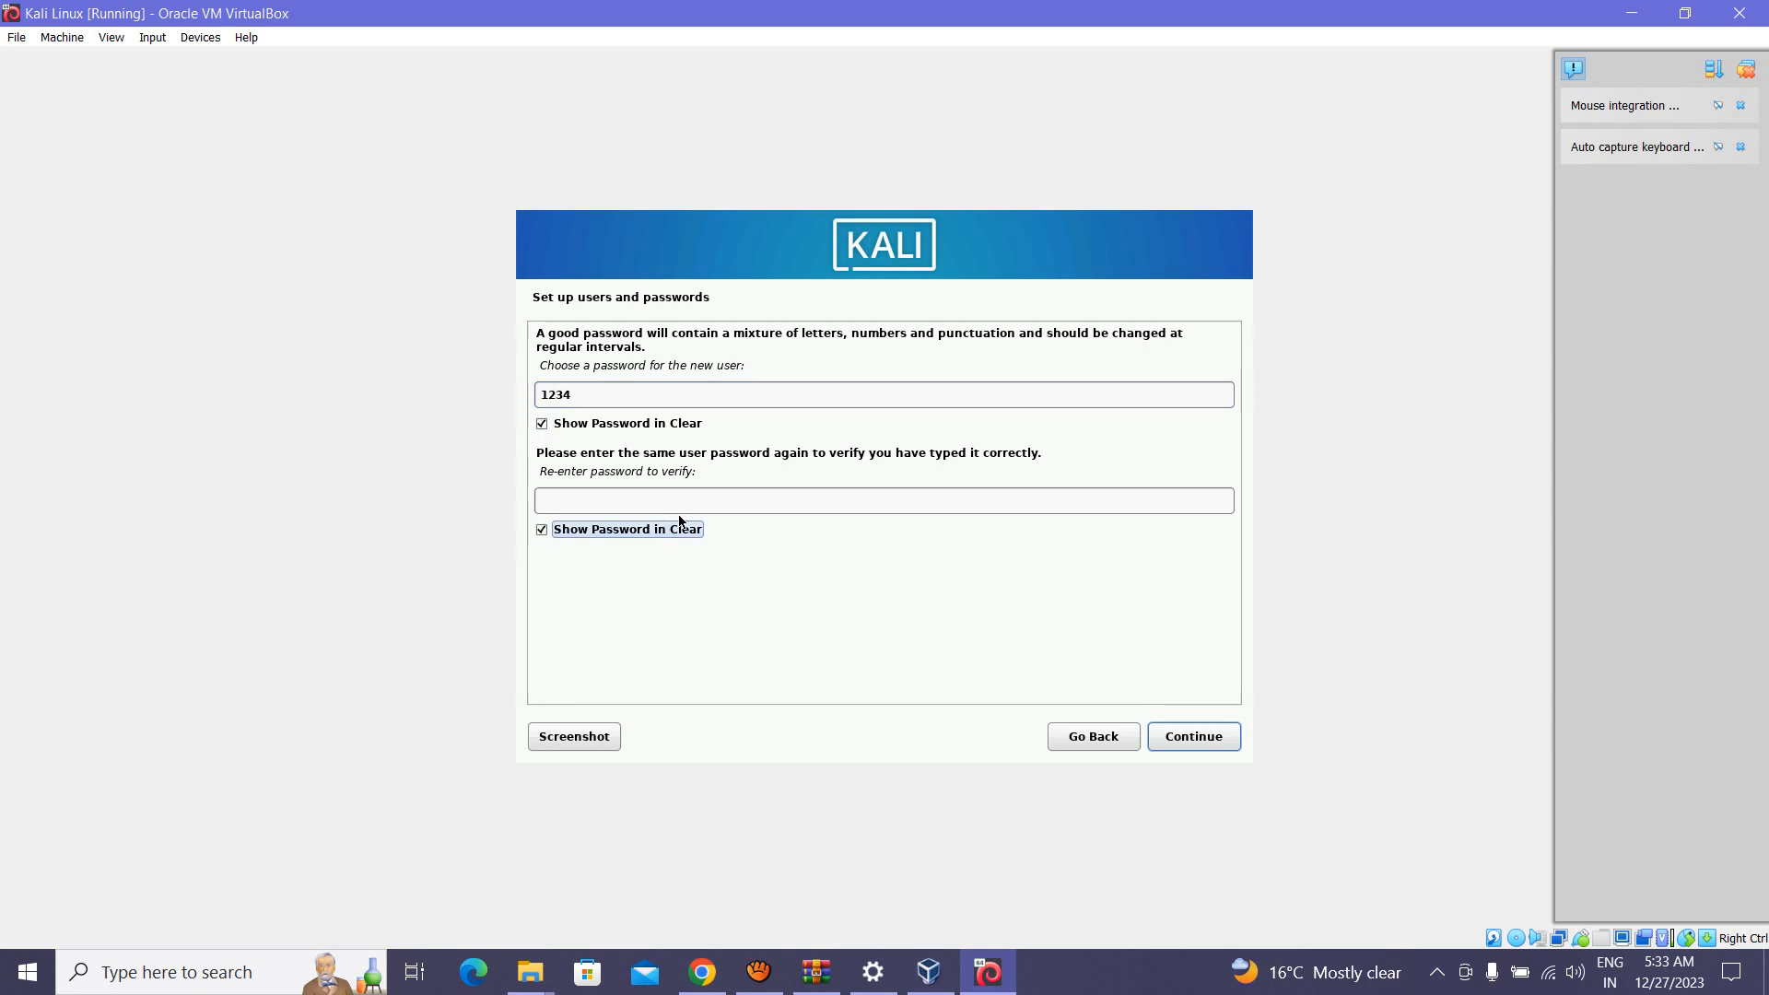
pyautogui.click(690, 493)
pyautogui.write('1234')
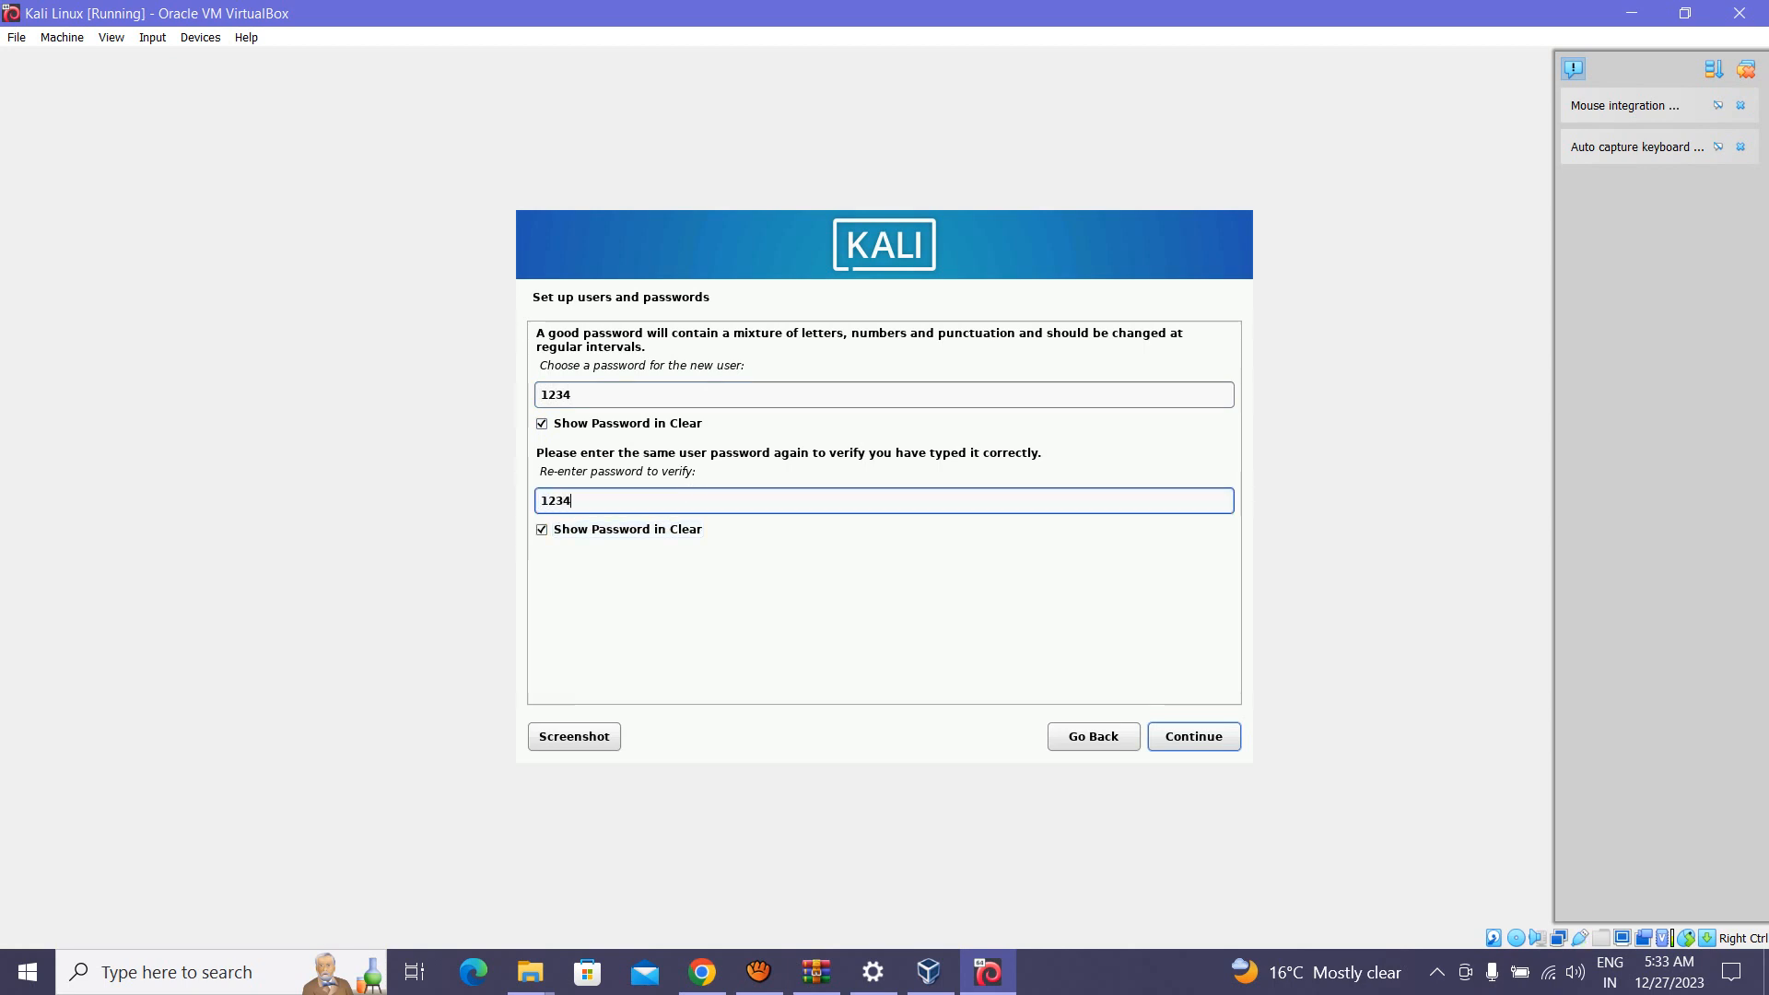
pyautogui.press('Return')
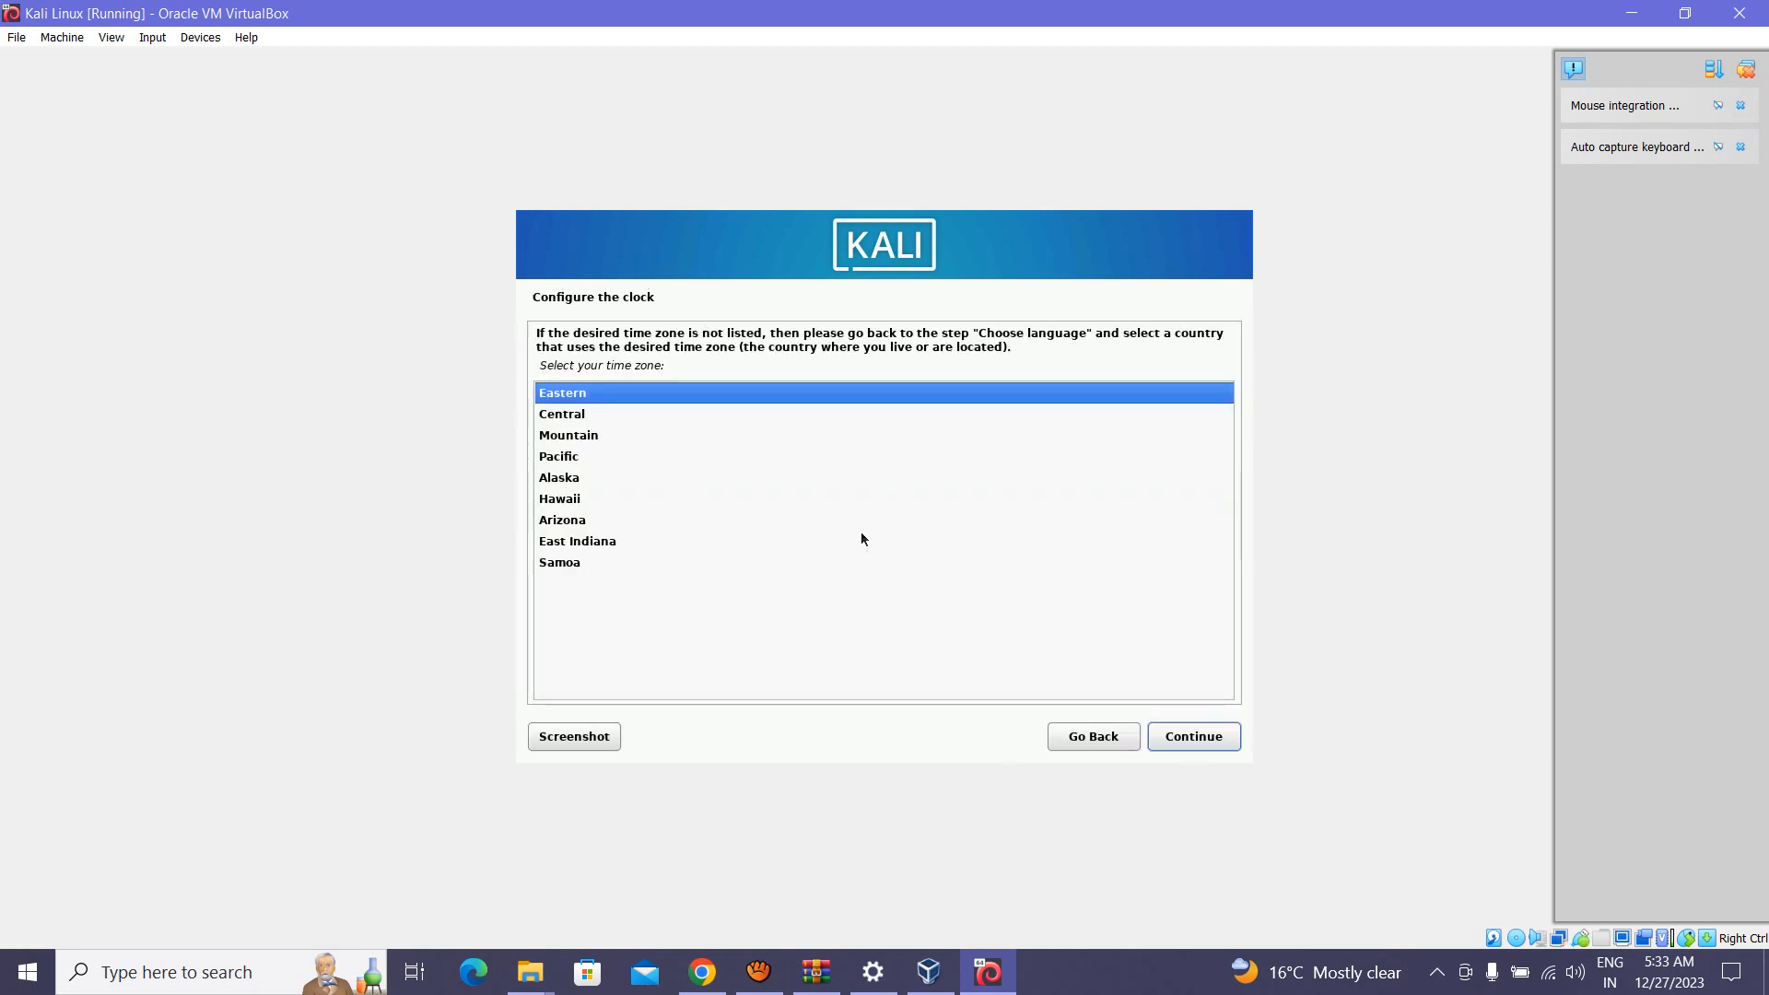
# Step: Accept Eastern time zone and partition the whole 53.7 GB disk with all files in one partition
pyautogui.click(1195, 734)
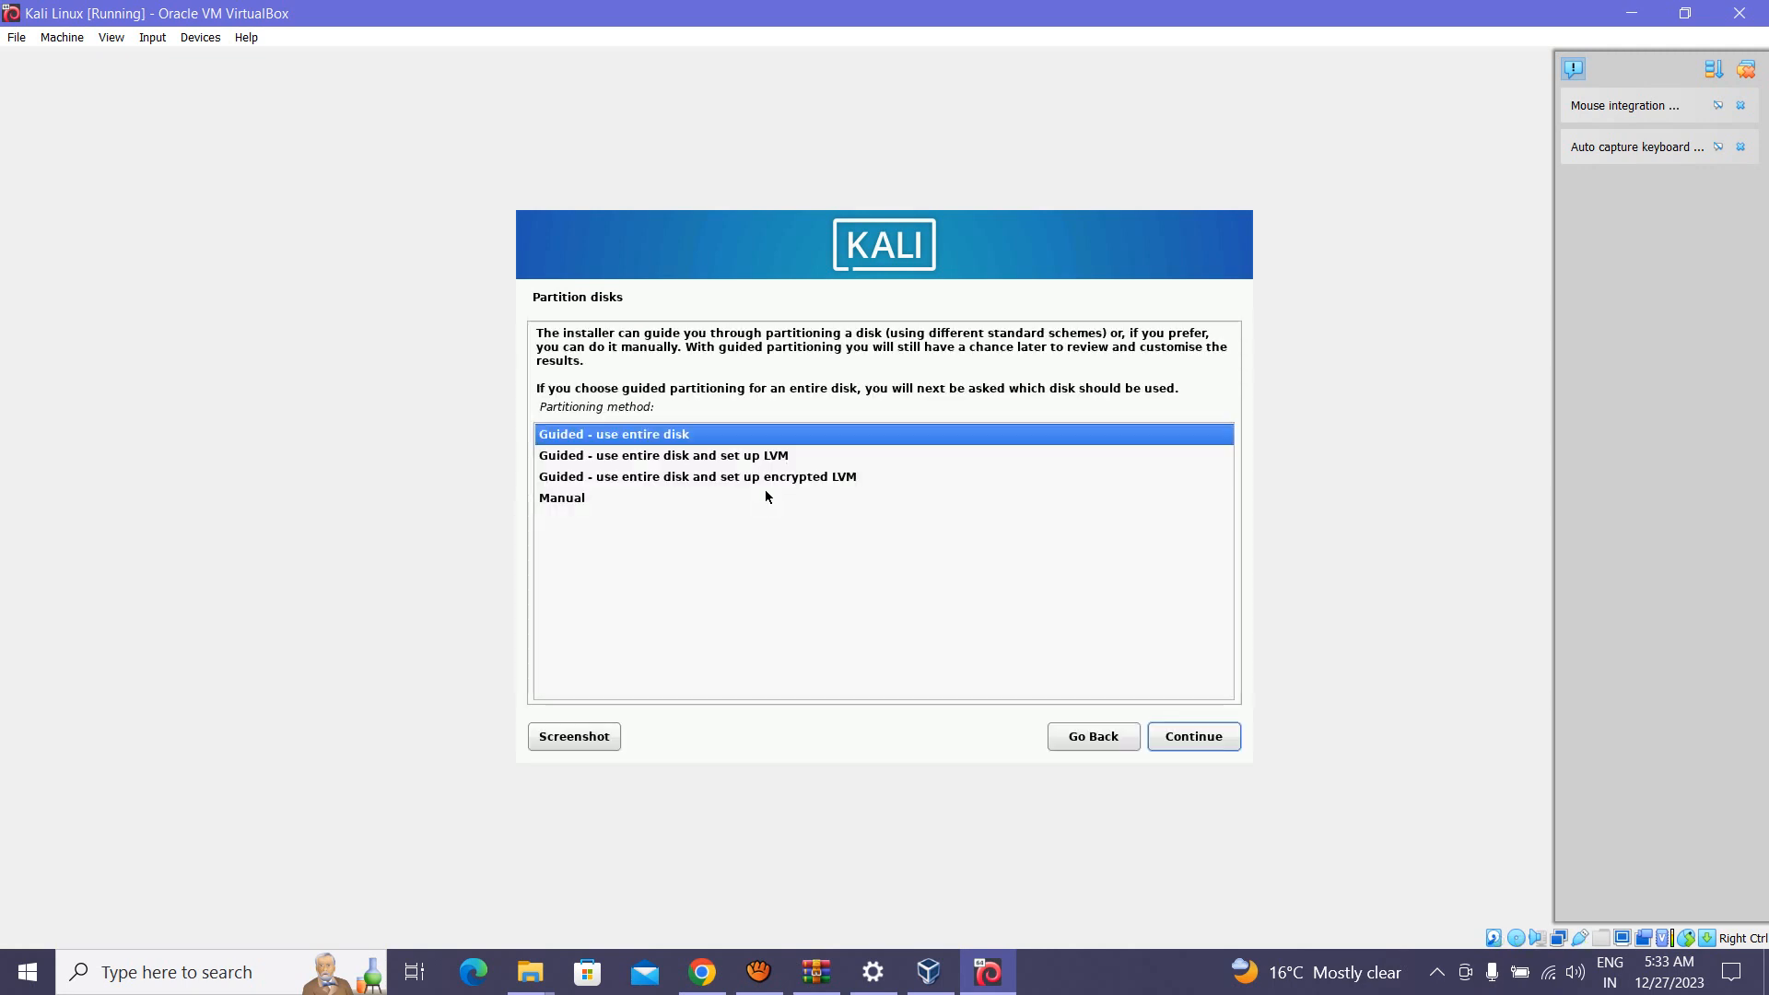
pyautogui.click(1196, 743)
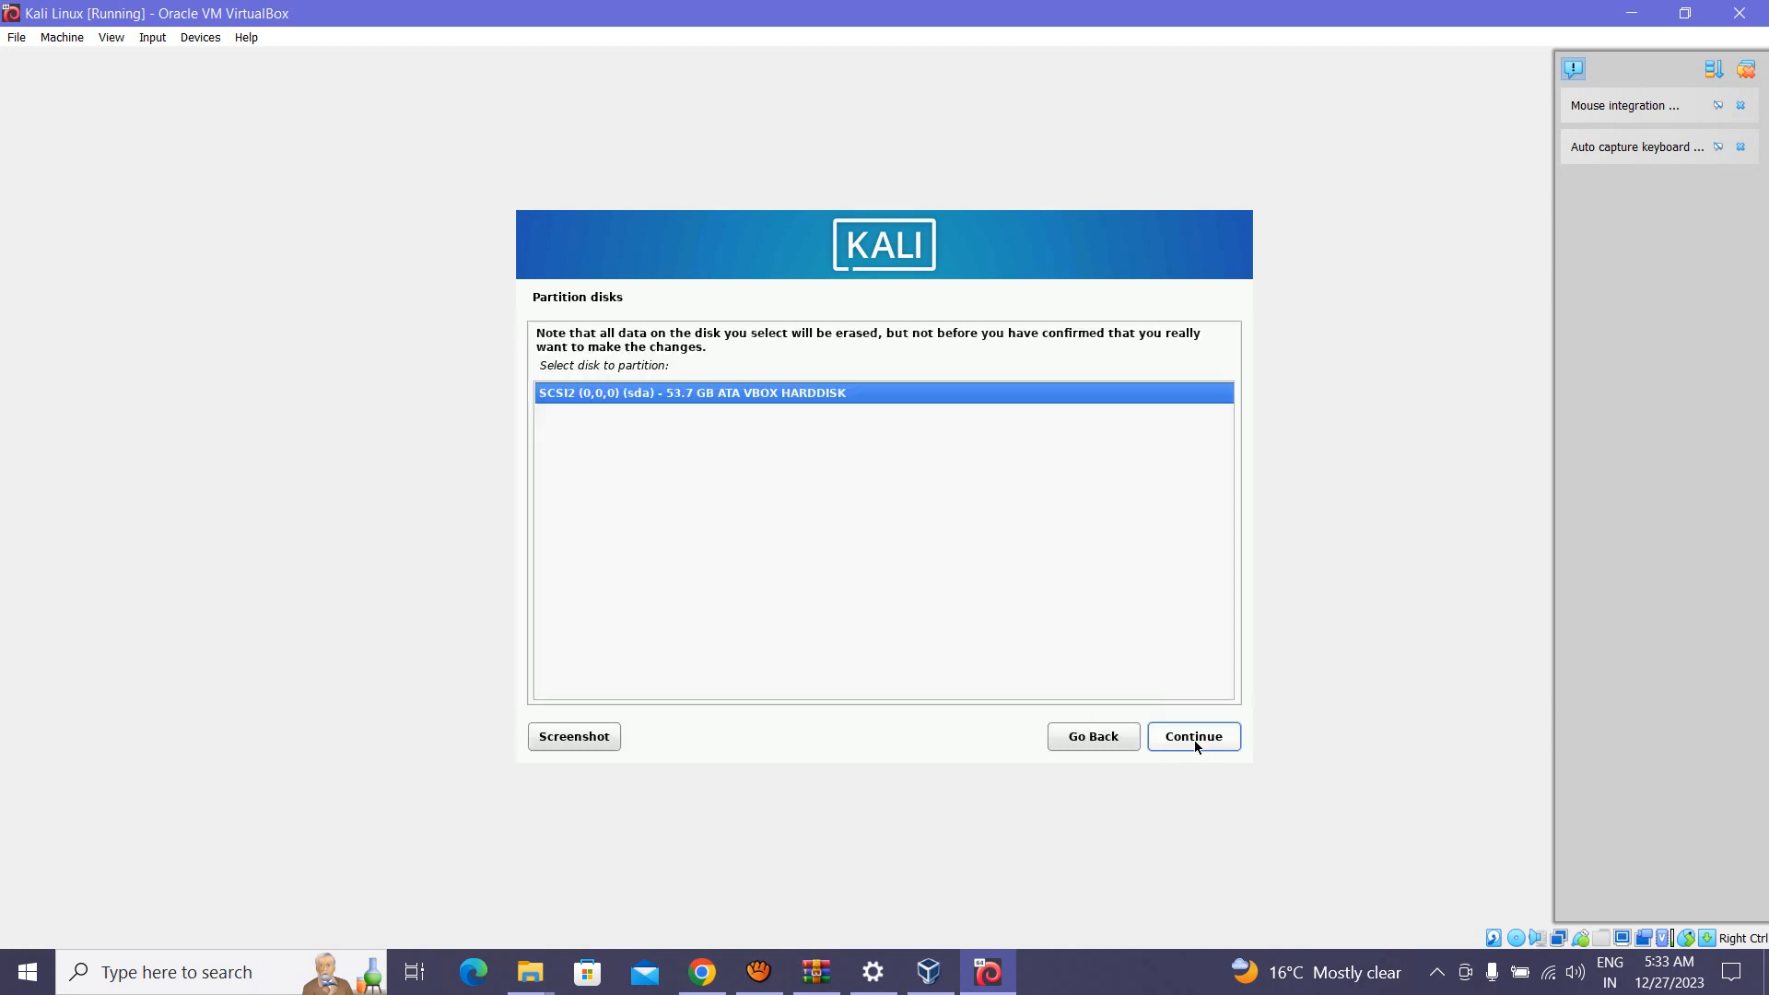
pyautogui.click(1184, 742)
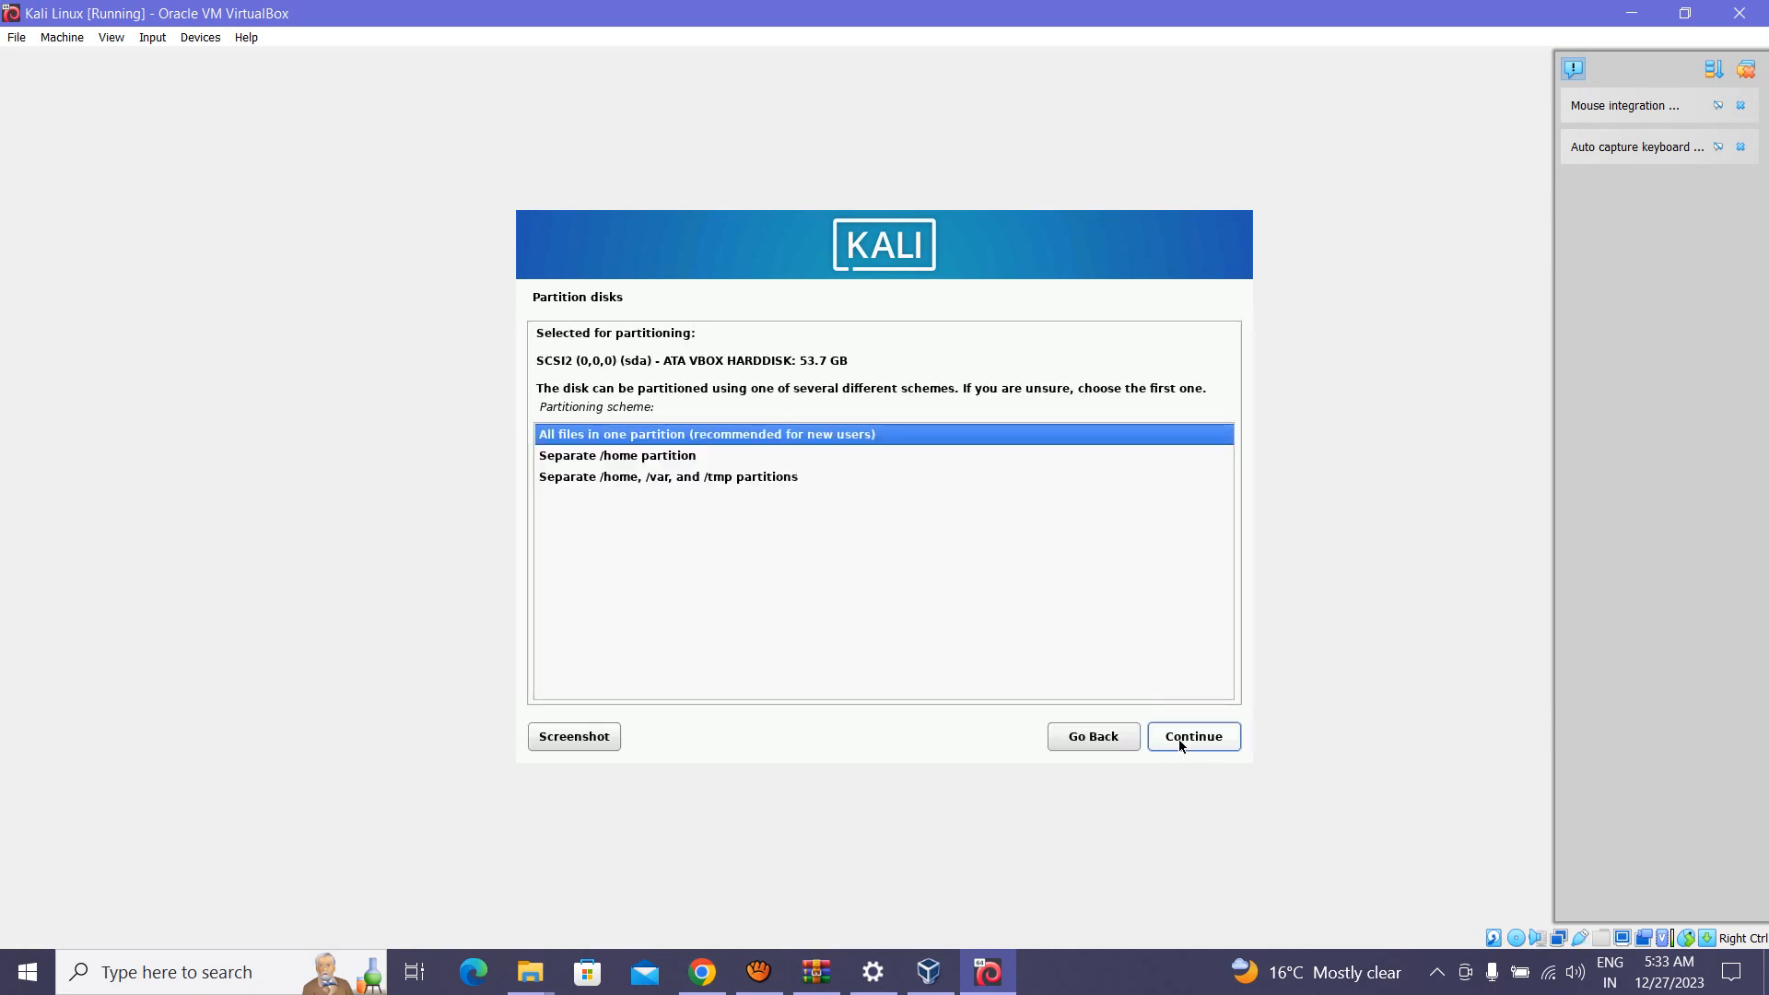
pyautogui.click(1197, 740)
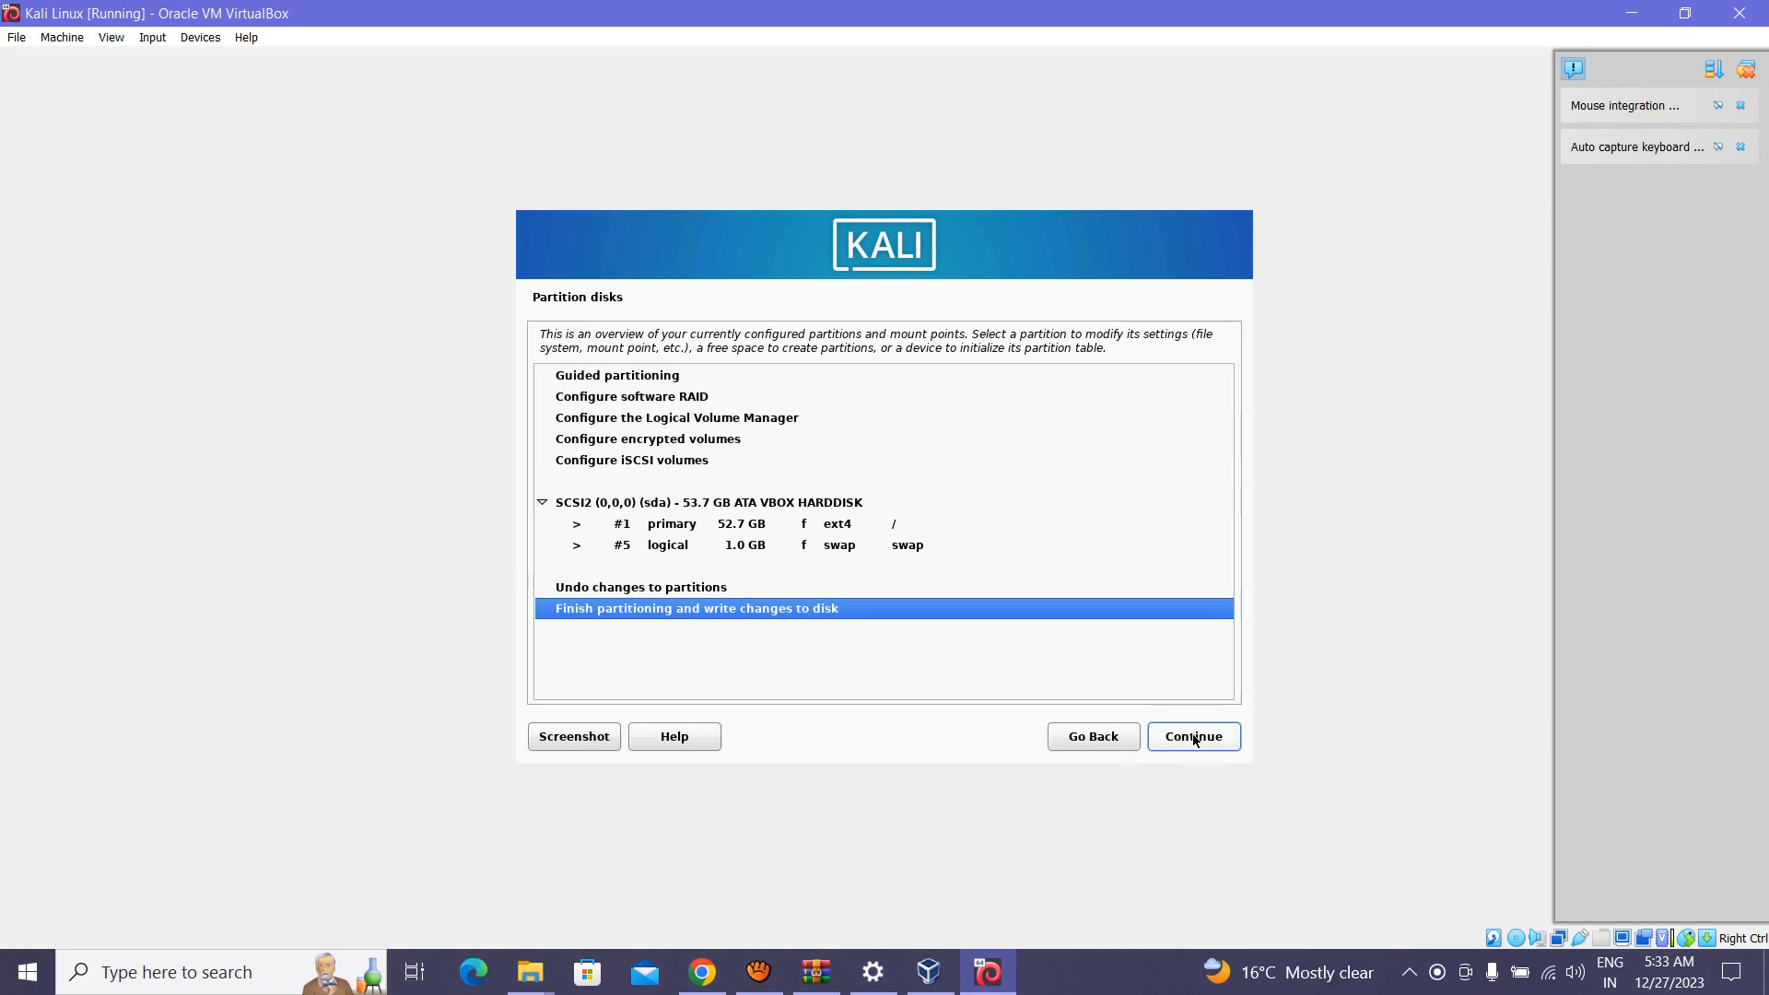
pyautogui.click(1194, 740)
pyautogui.click(569, 513)
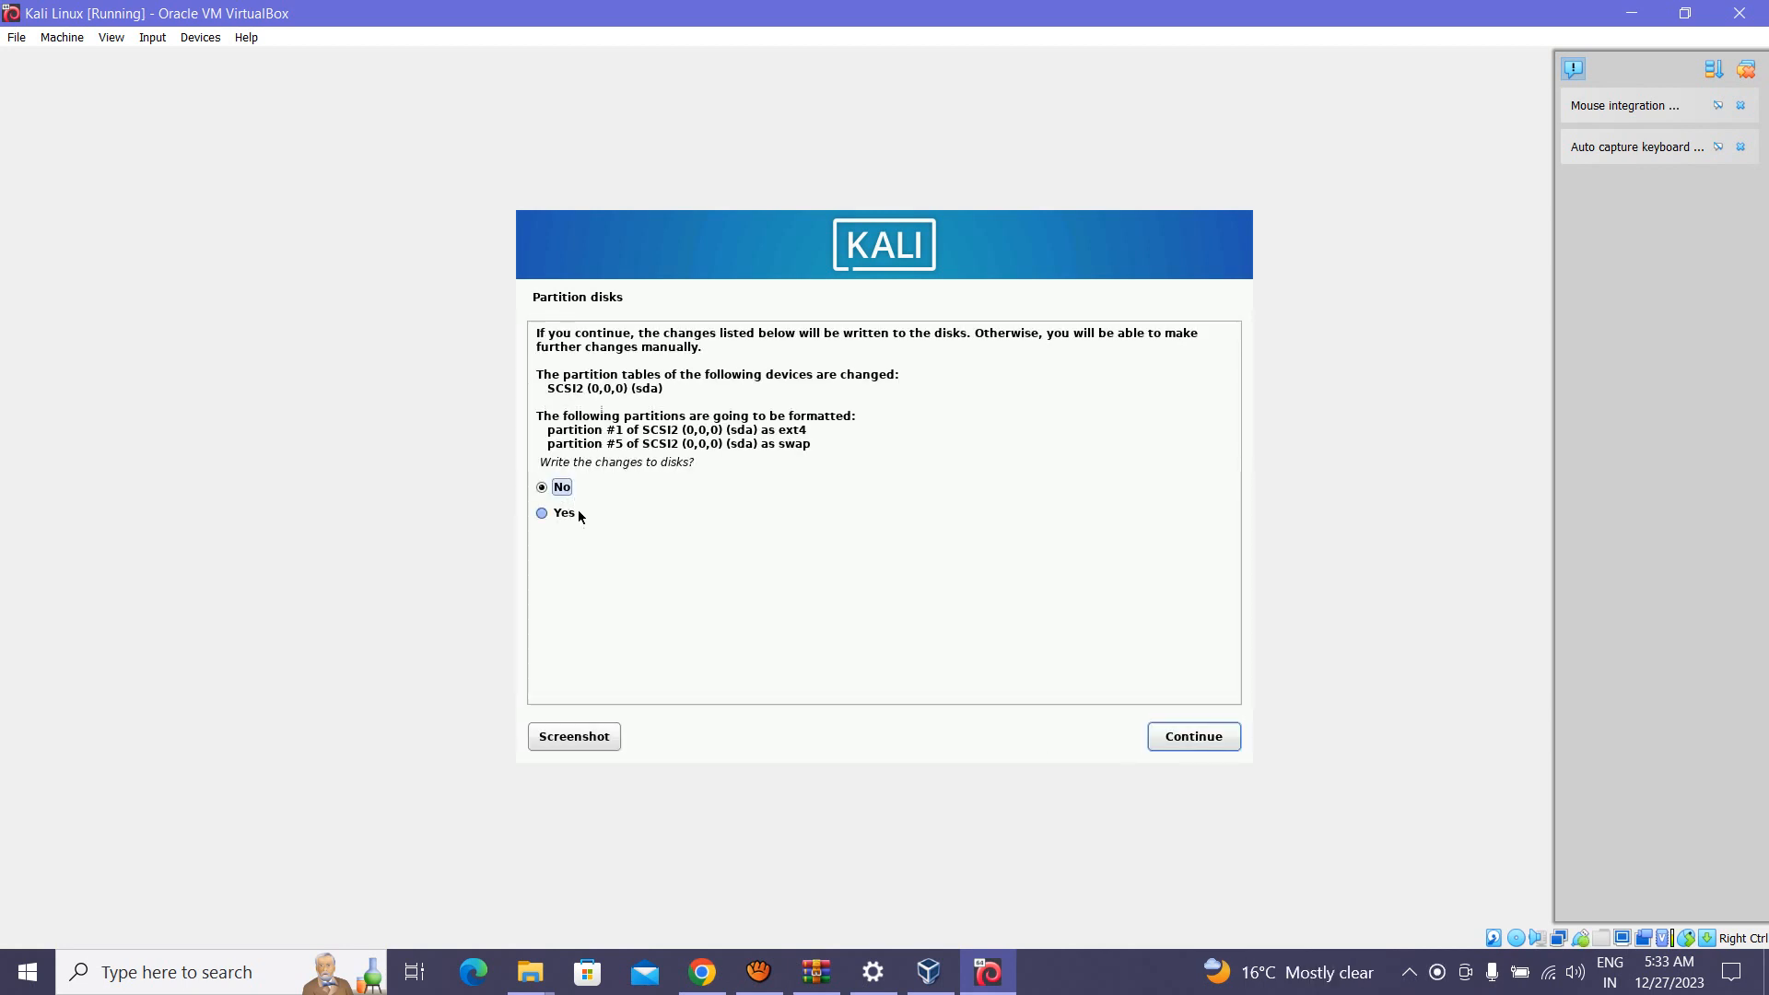
pyautogui.click(1189, 748)
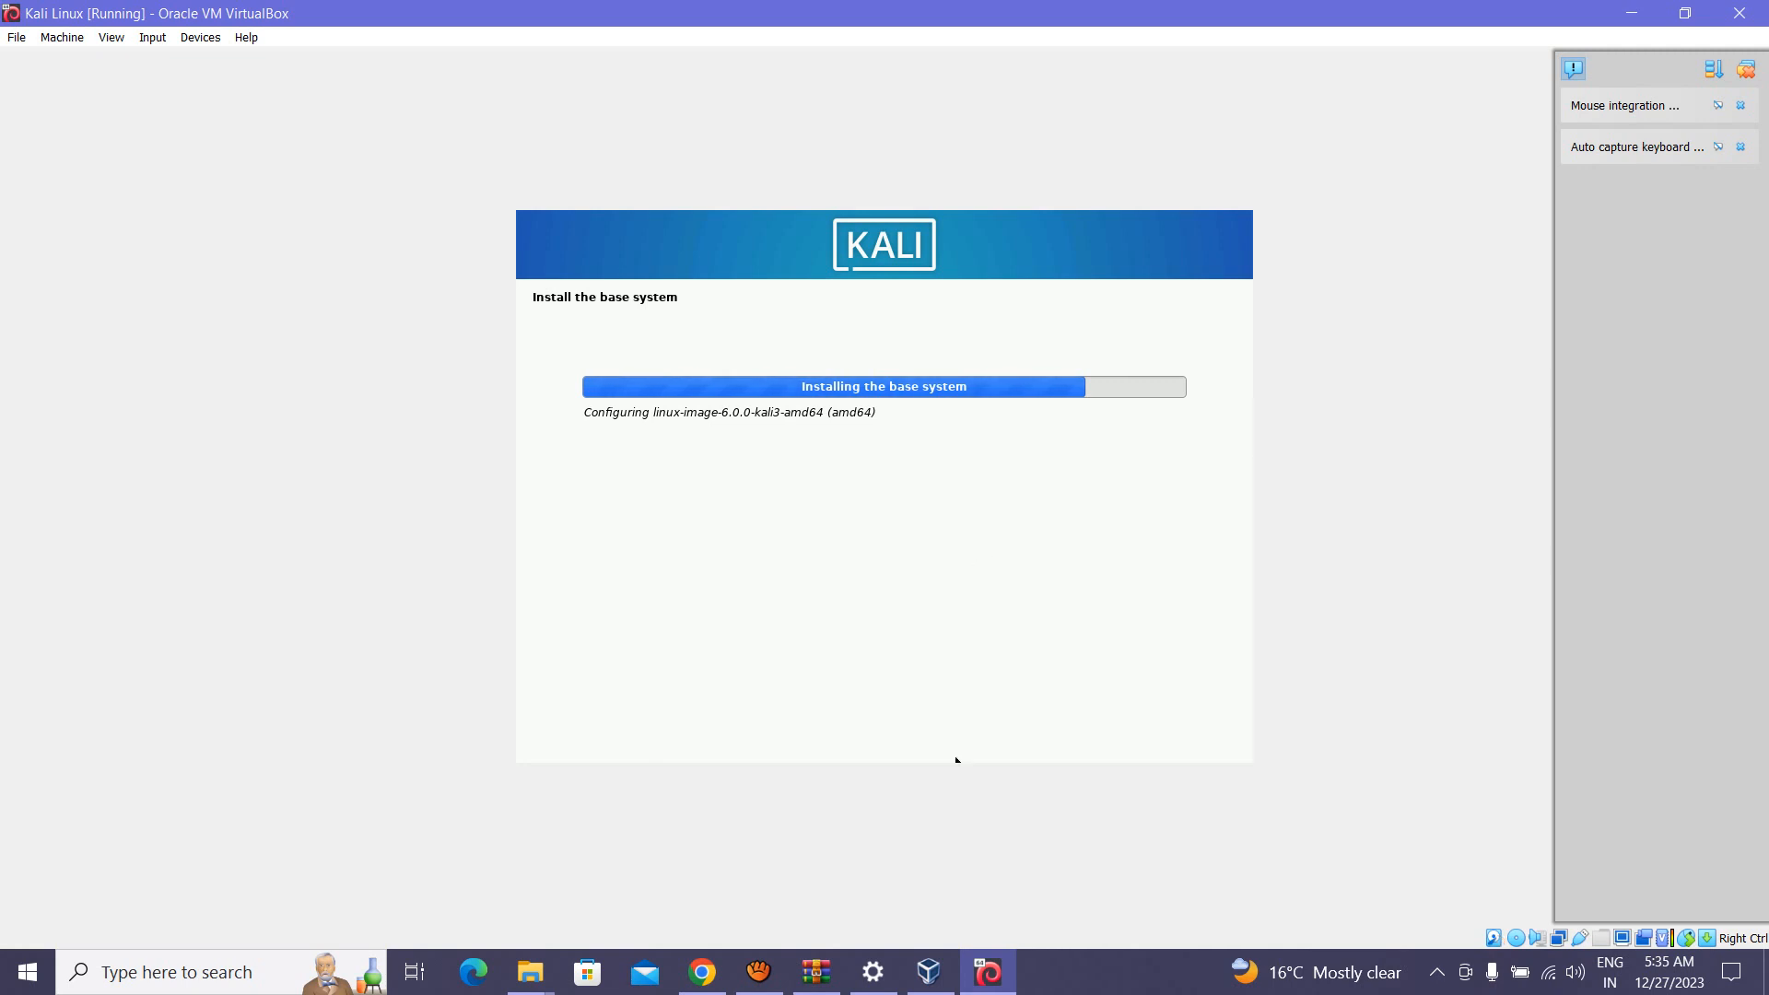
# Step: Bring the screen recorder window forward while the base system installs
pyautogui.click(758, 972)
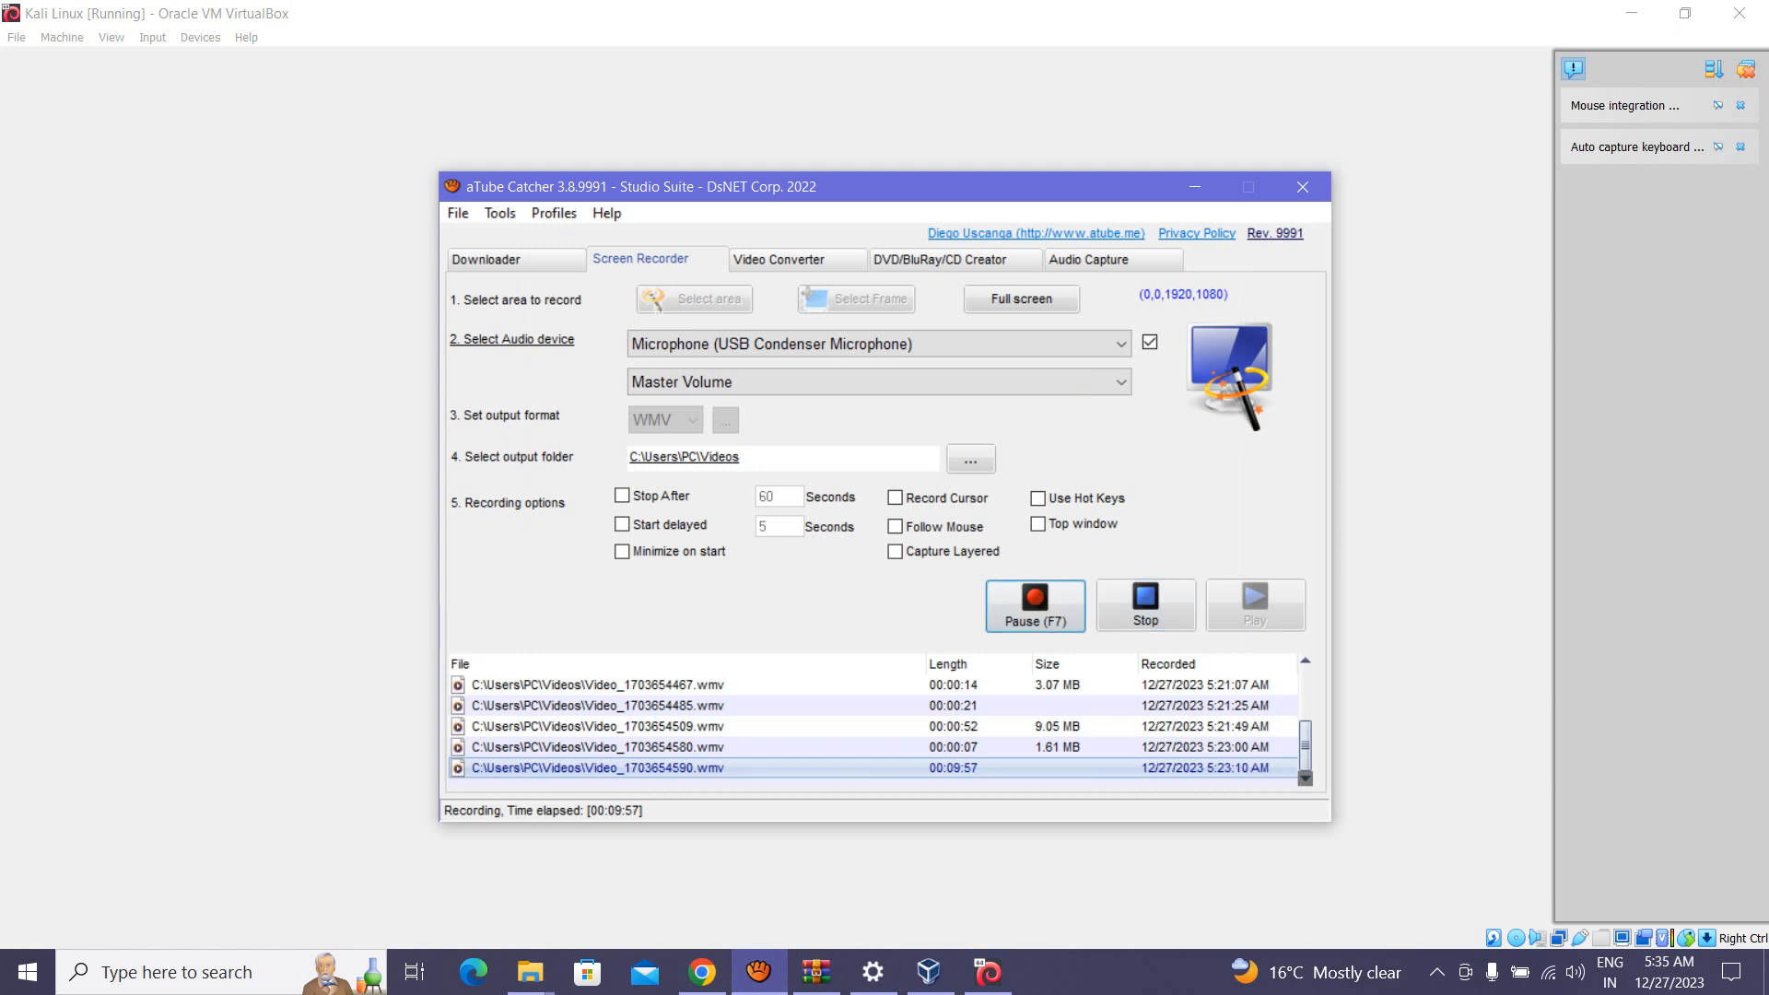
# Step: Pause and resume the screen recording, then hide the recorder to return to the installer
pyautogui.click(1034, 606)
pyautogui.click(1034, 605)
pyautogui.click(1195, 187)
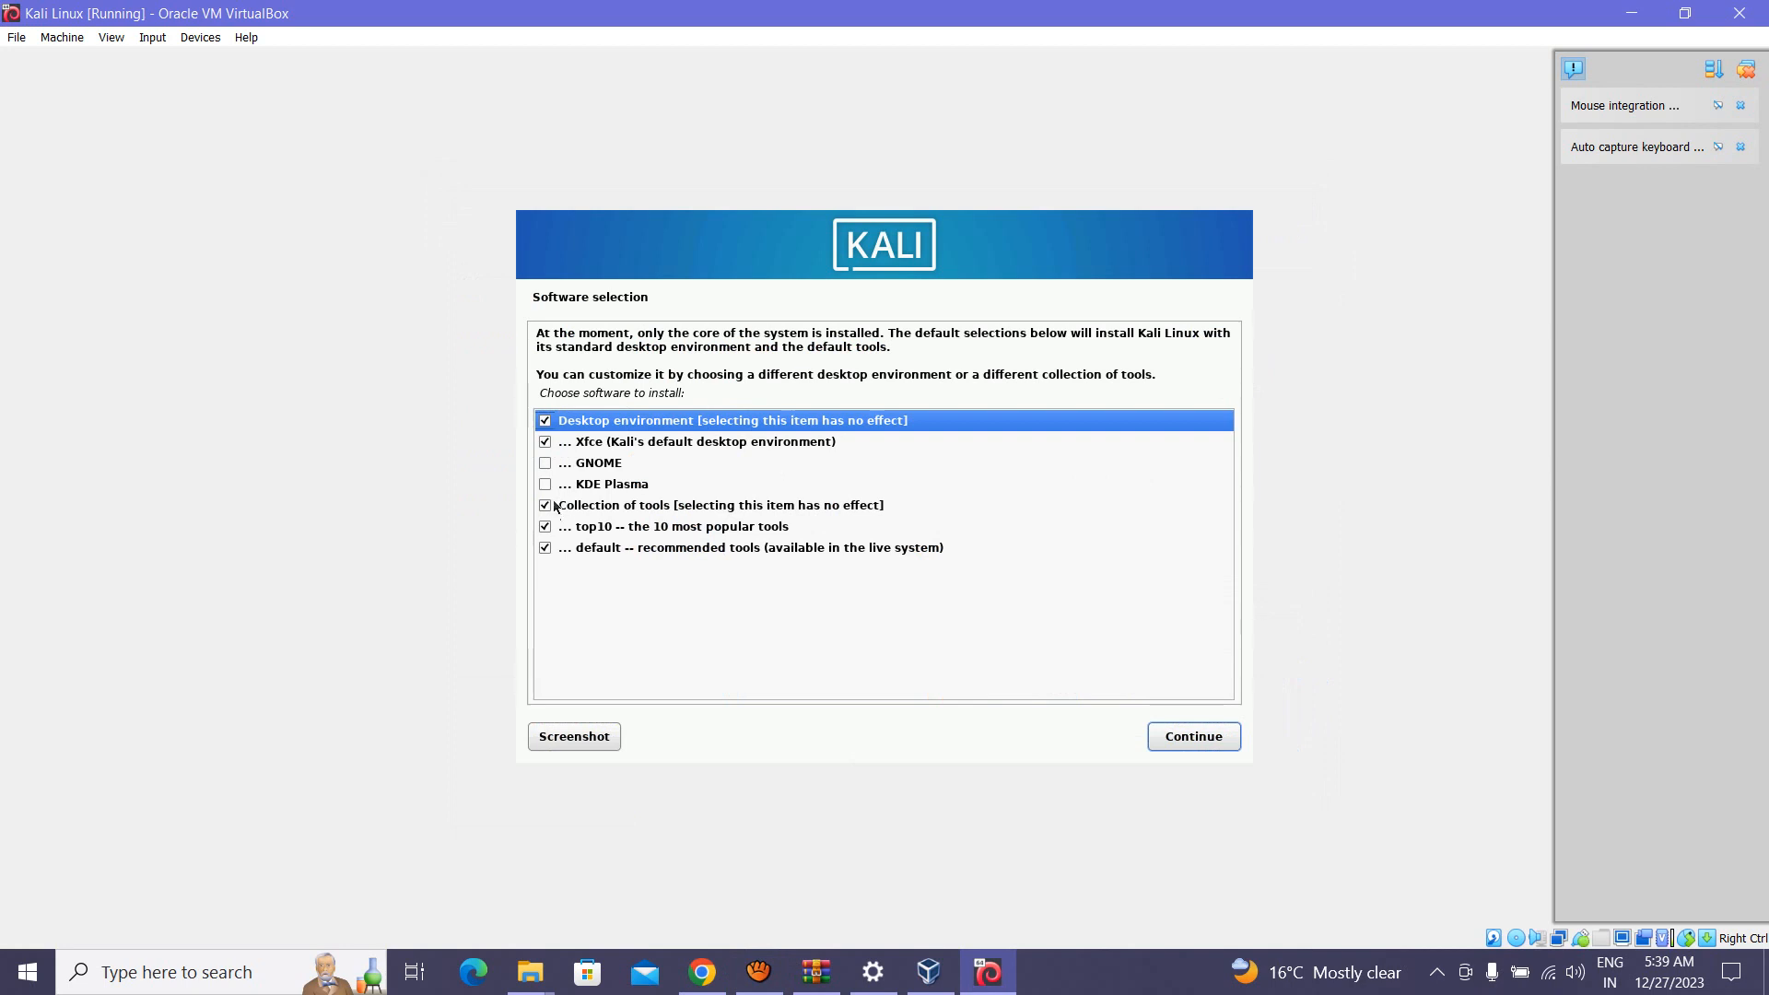
# Step: Add GNOME and KDE Plasma desktops to the software selection and start installing
pyautogui.click(548, 463)
pyautogui.click(548, 486)
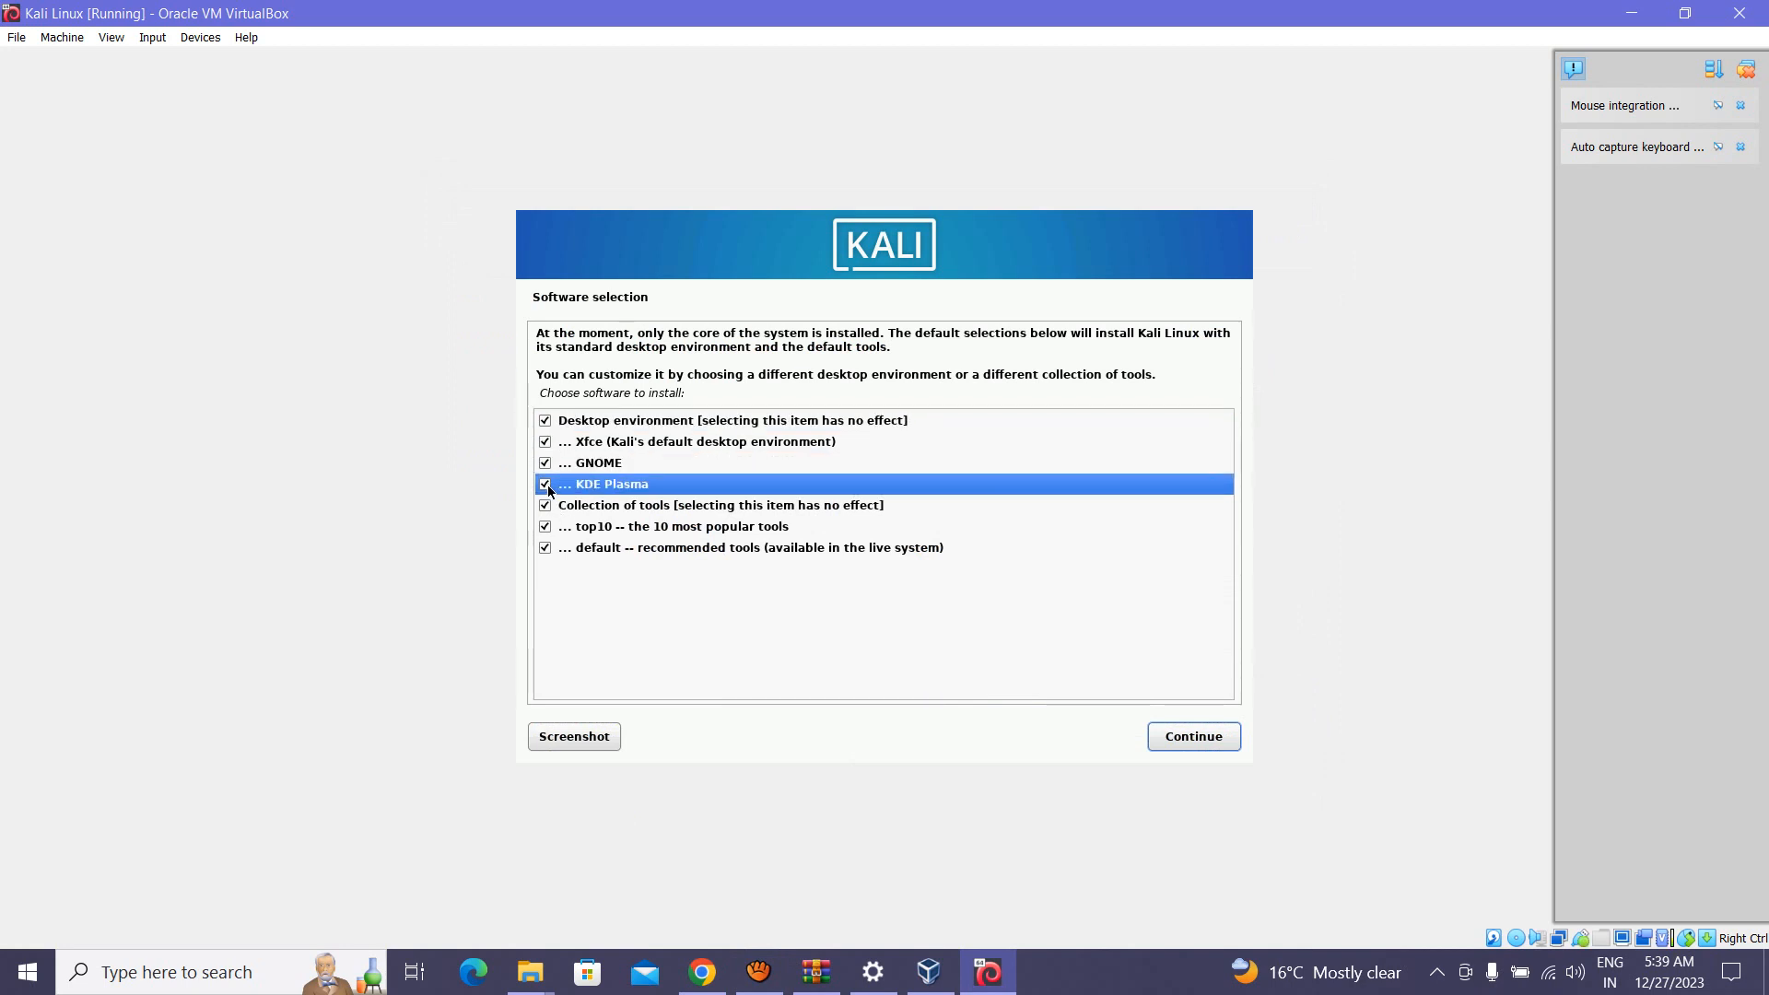
pyautogui.click(1213, 738)
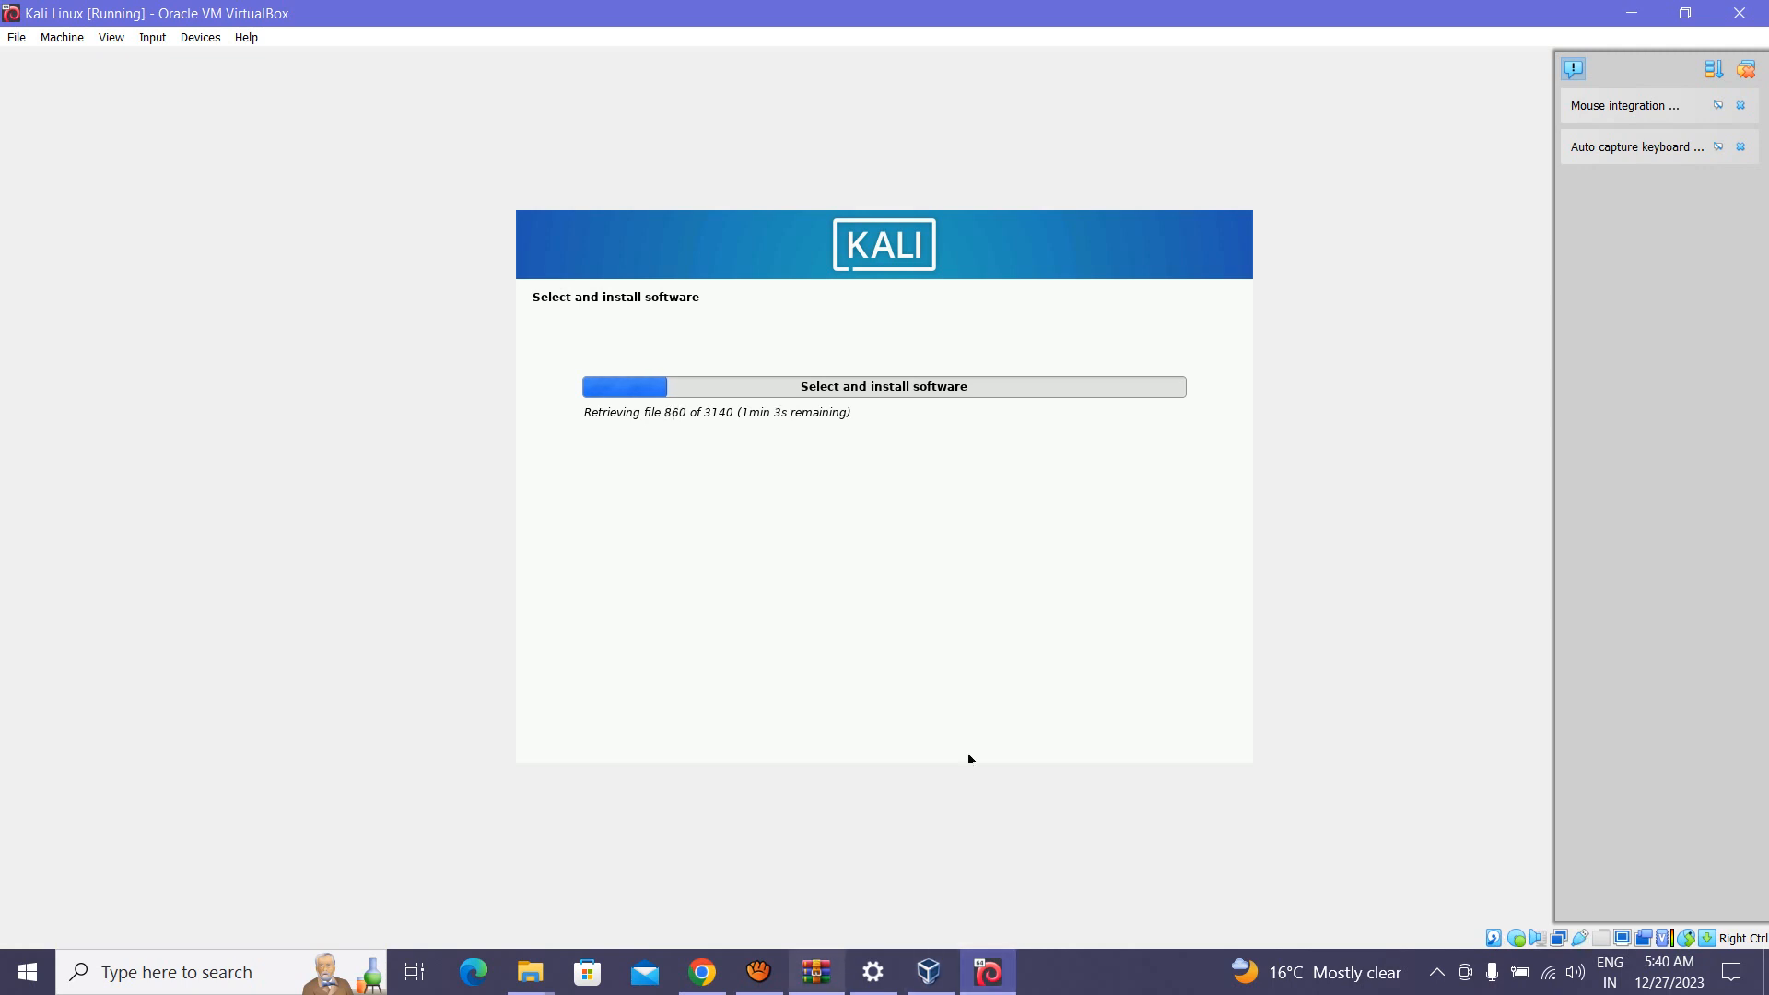
# Step: Keep gdm3 as the default display manager while the software installation finishes
pyautogui.click(758, 972)
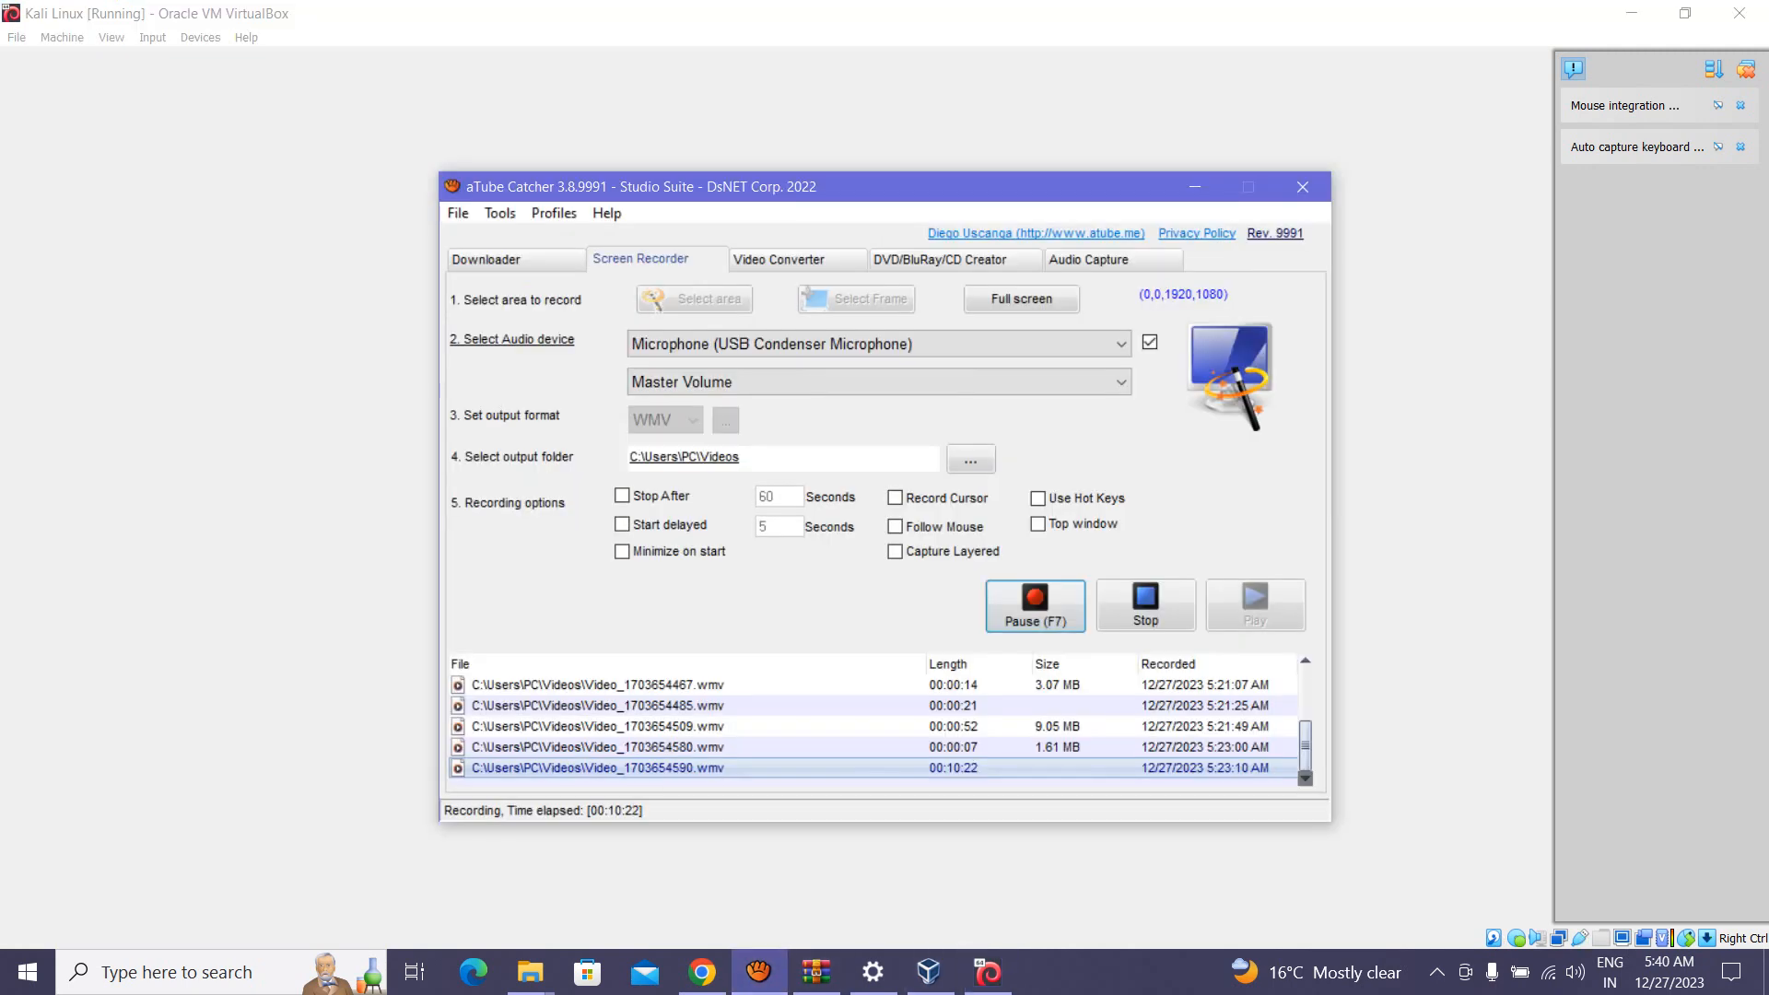
pyautogui.click(1148, 870)
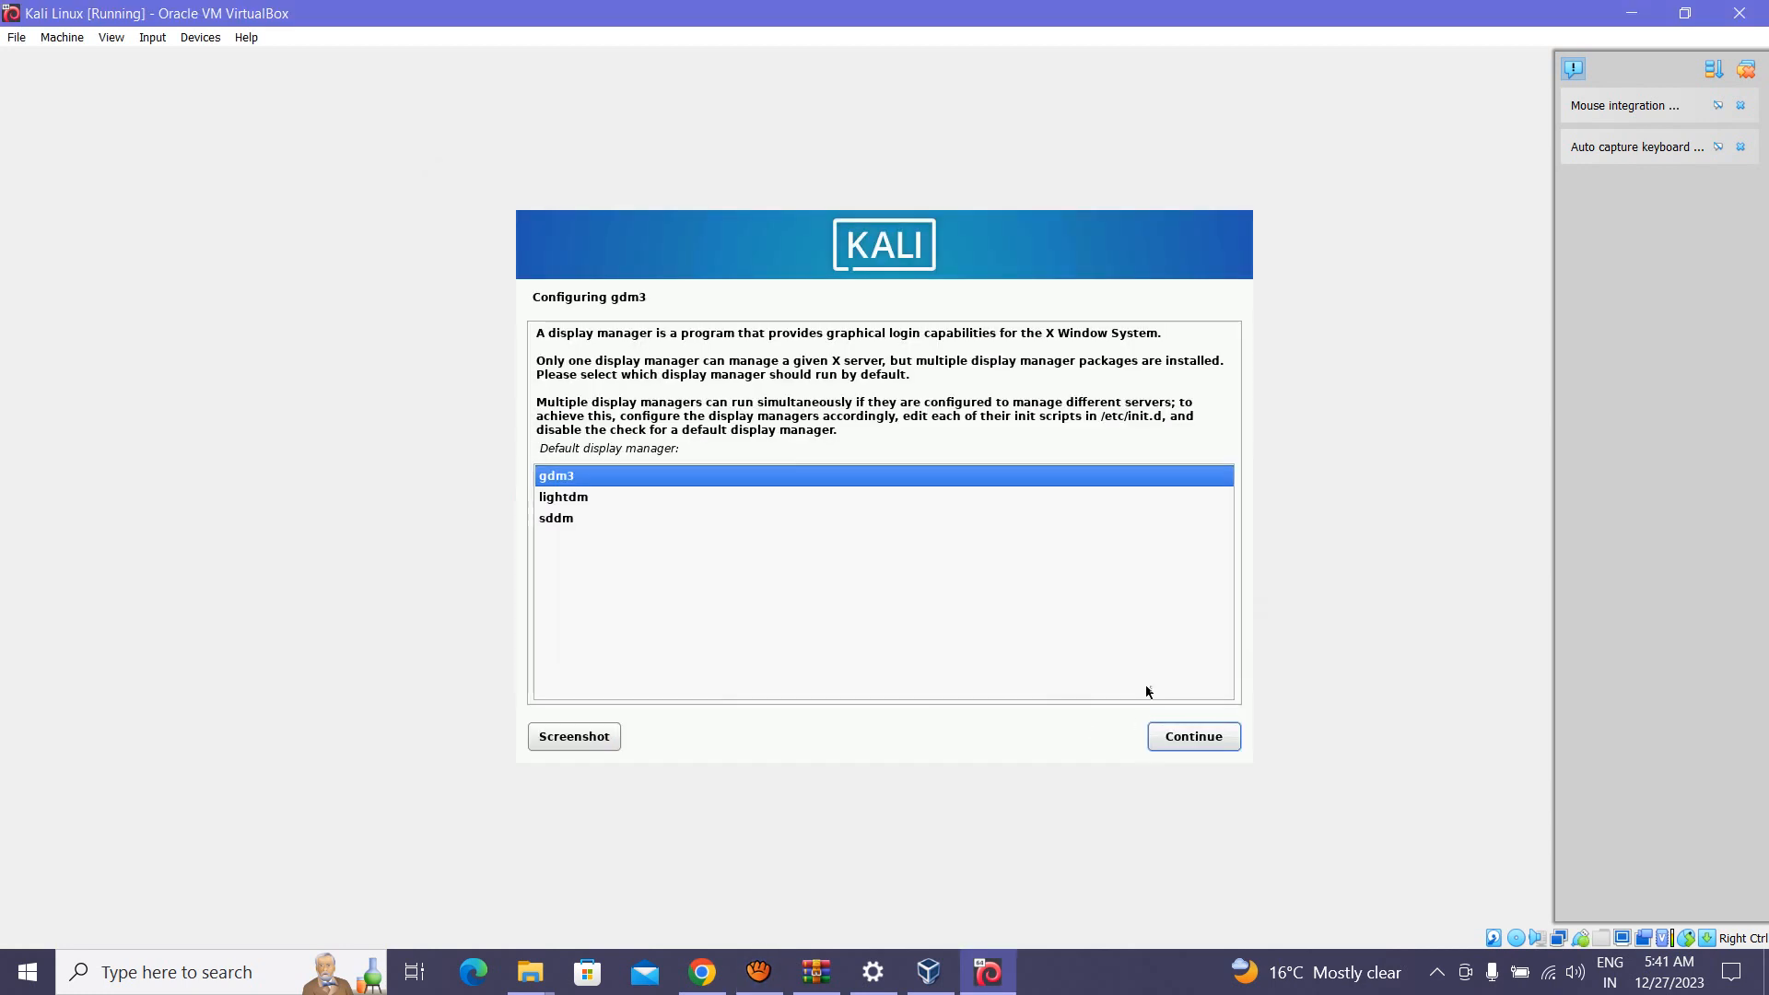
pyautogui.click(1221, 738)
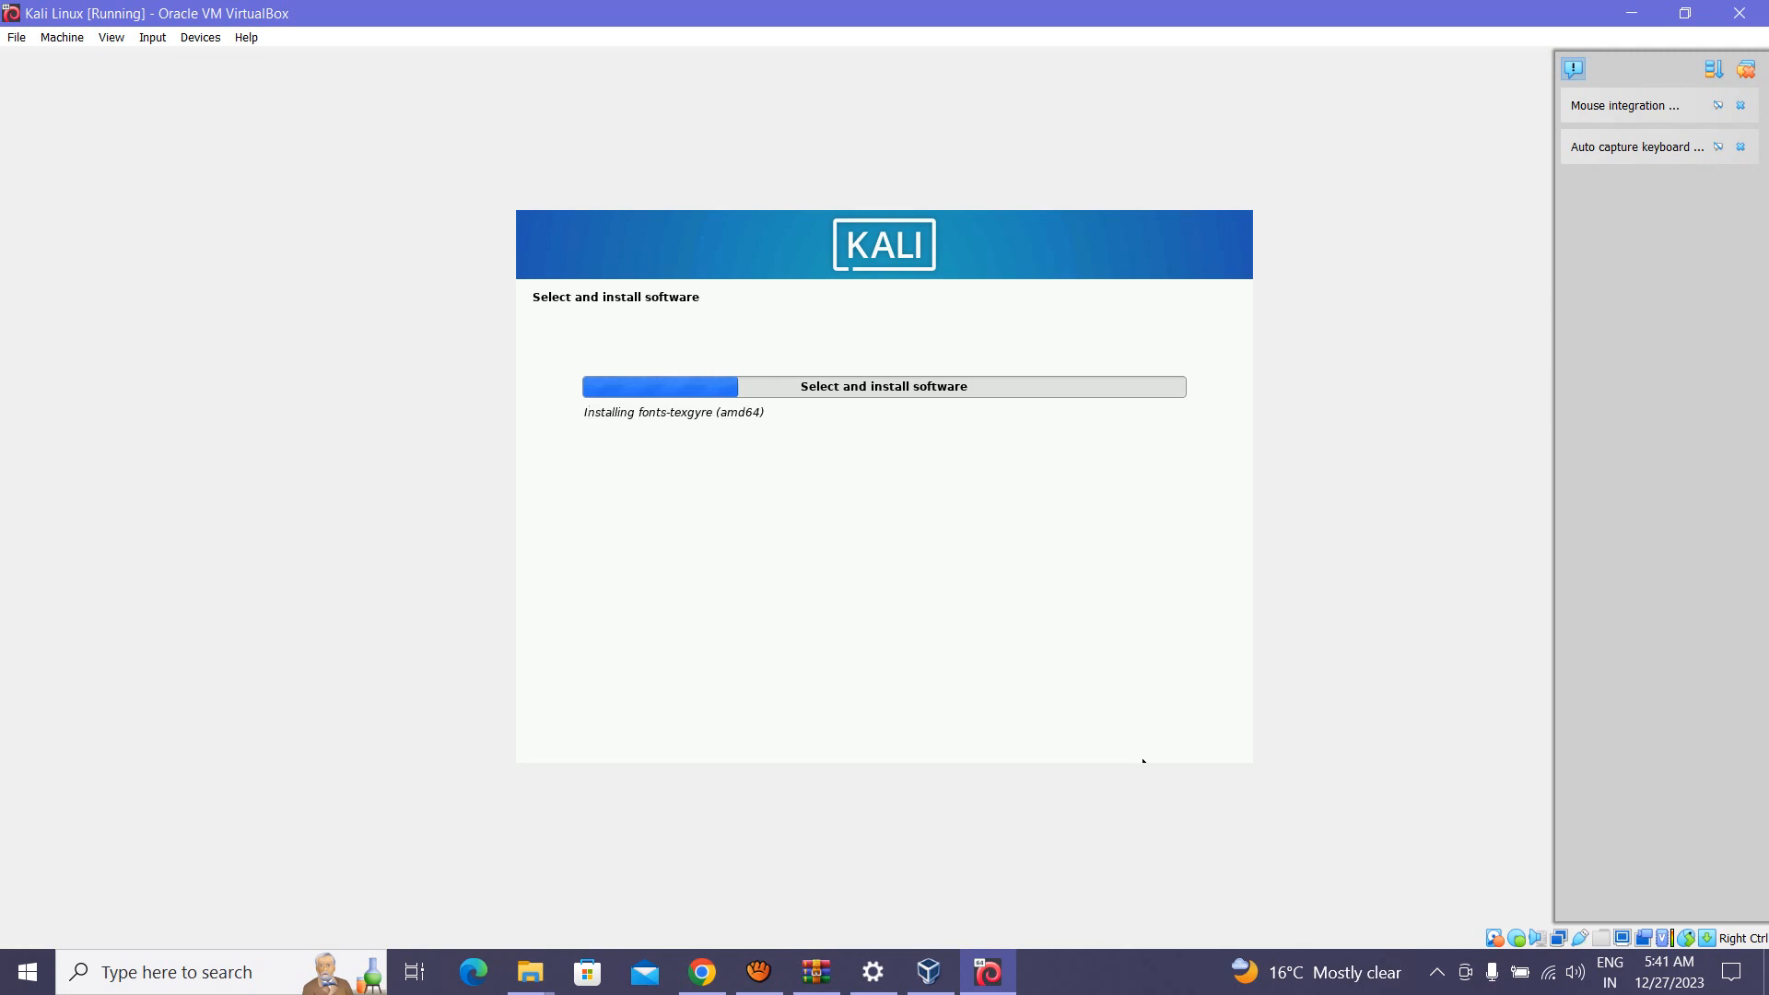
pyautogui.click(758, 972)
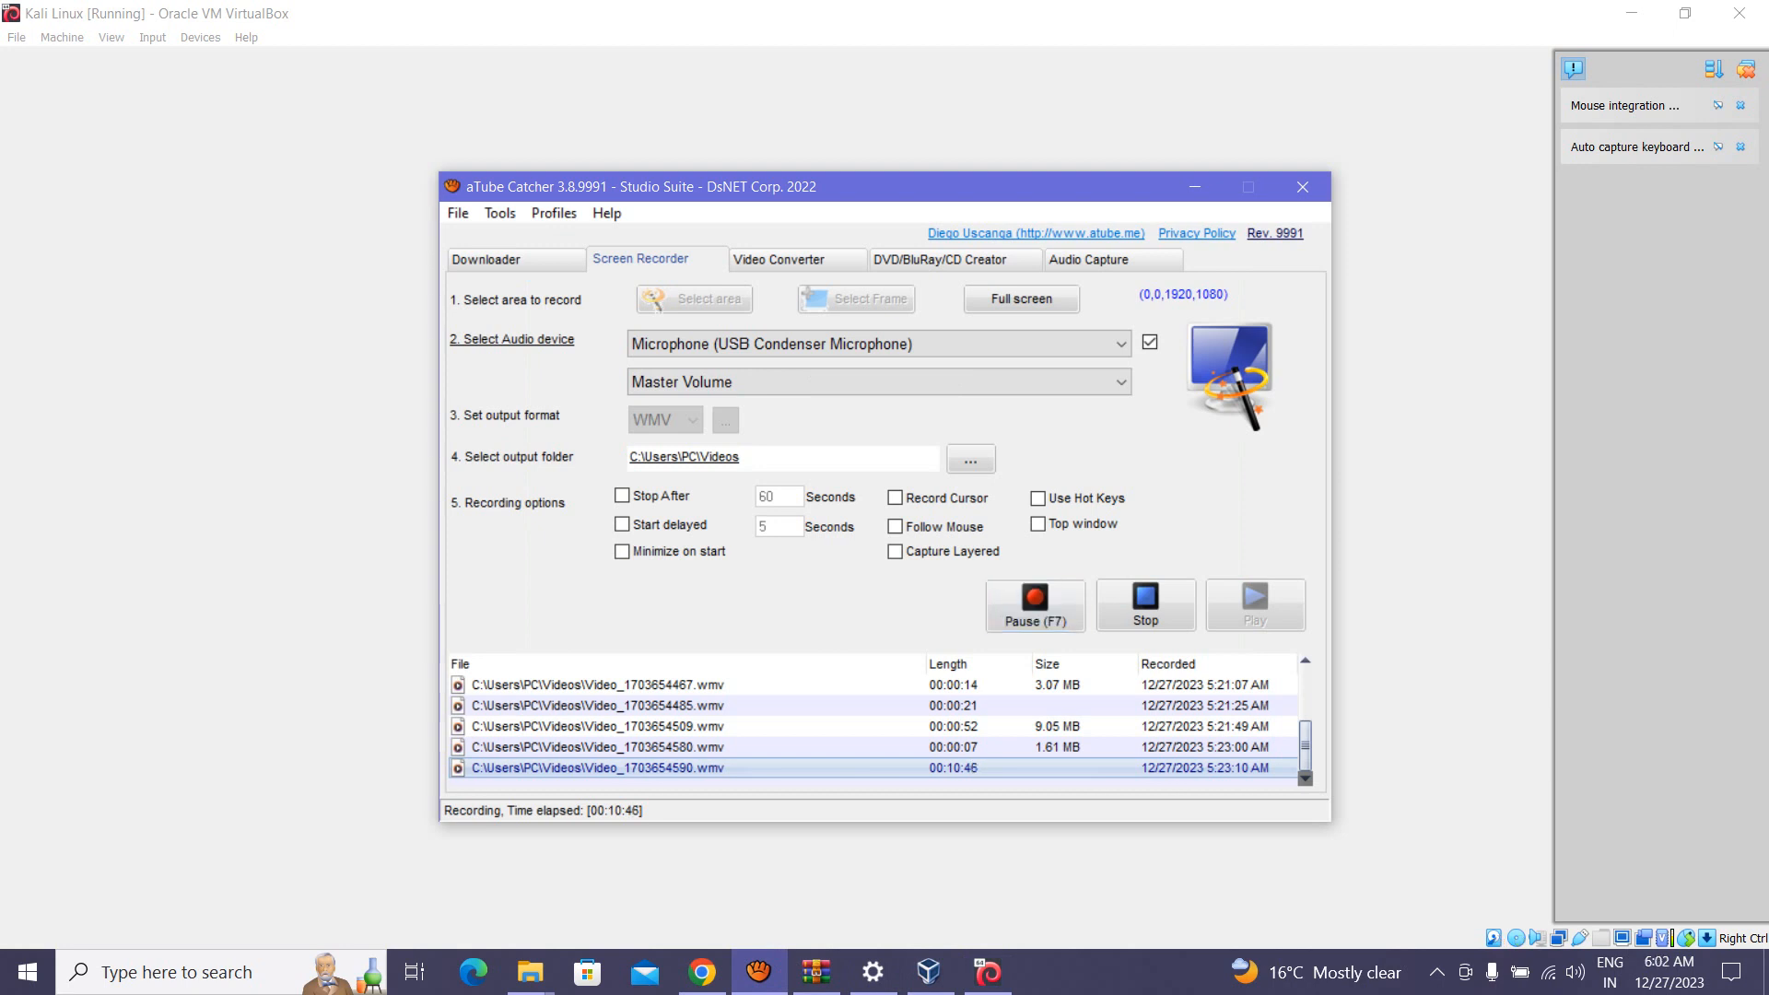
pyautogui.click(1195, 187)
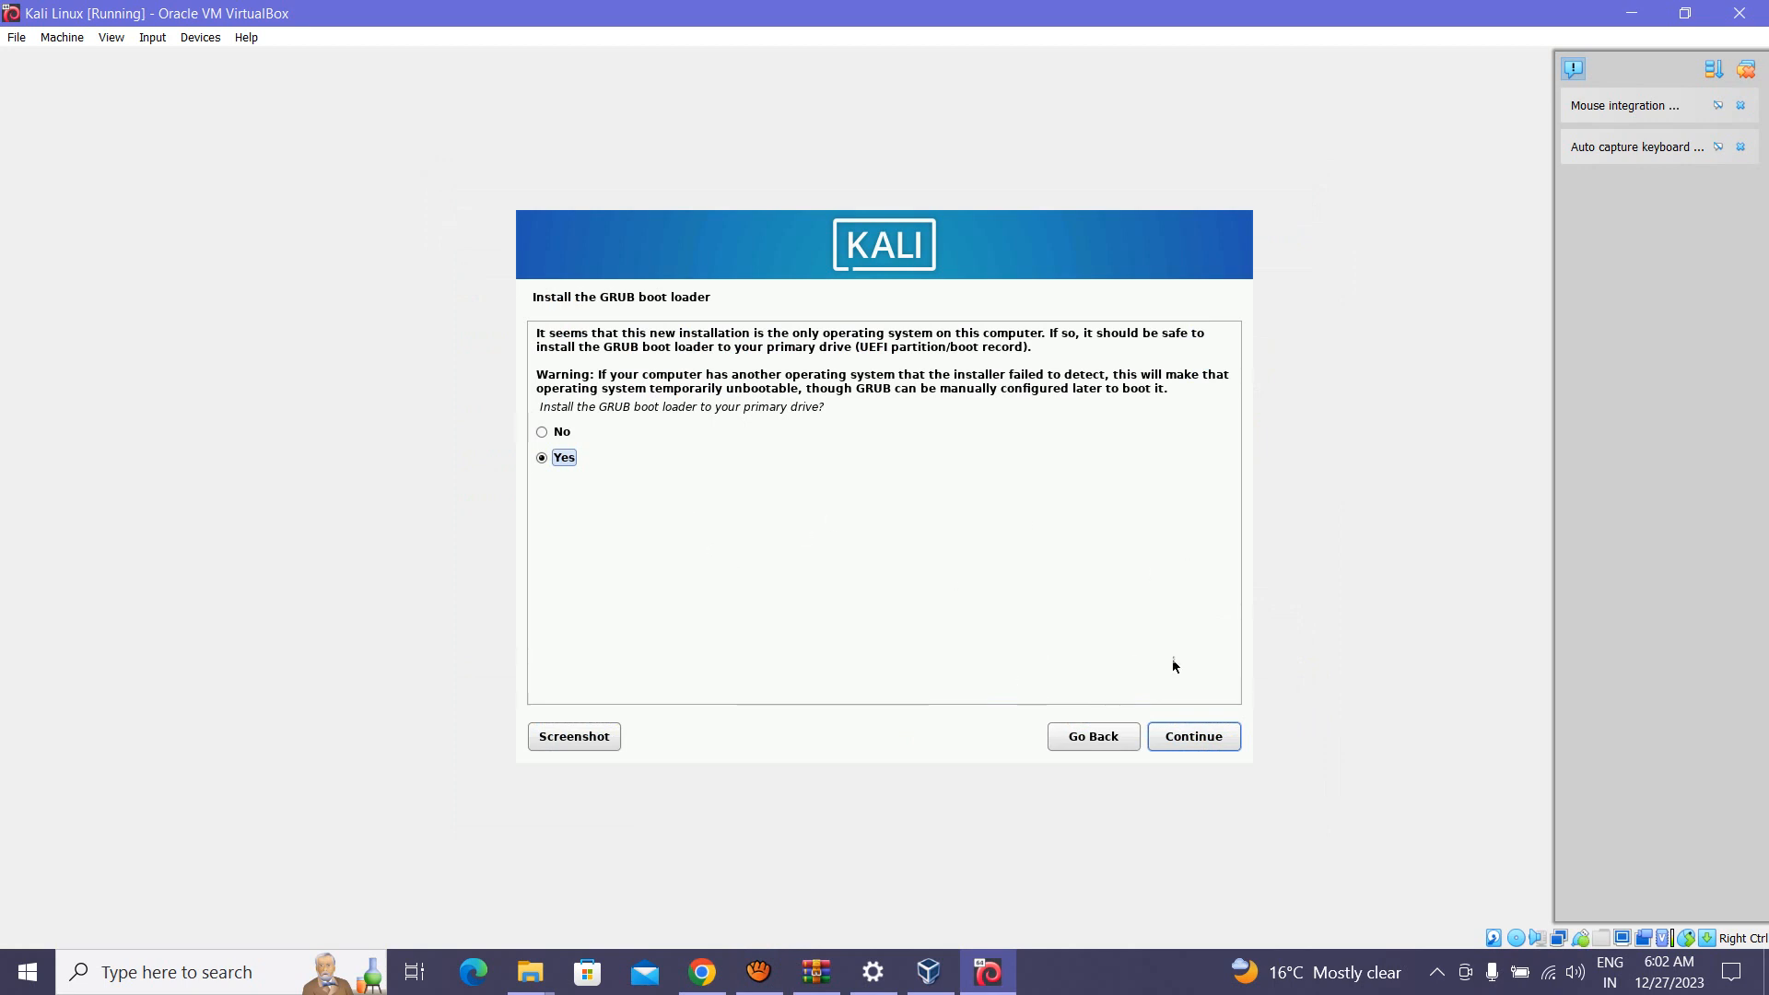
# Step: Install the GRUB boot loader on /dev/sda and wait for the installation to complete
pyautogui.click(1224, 741)
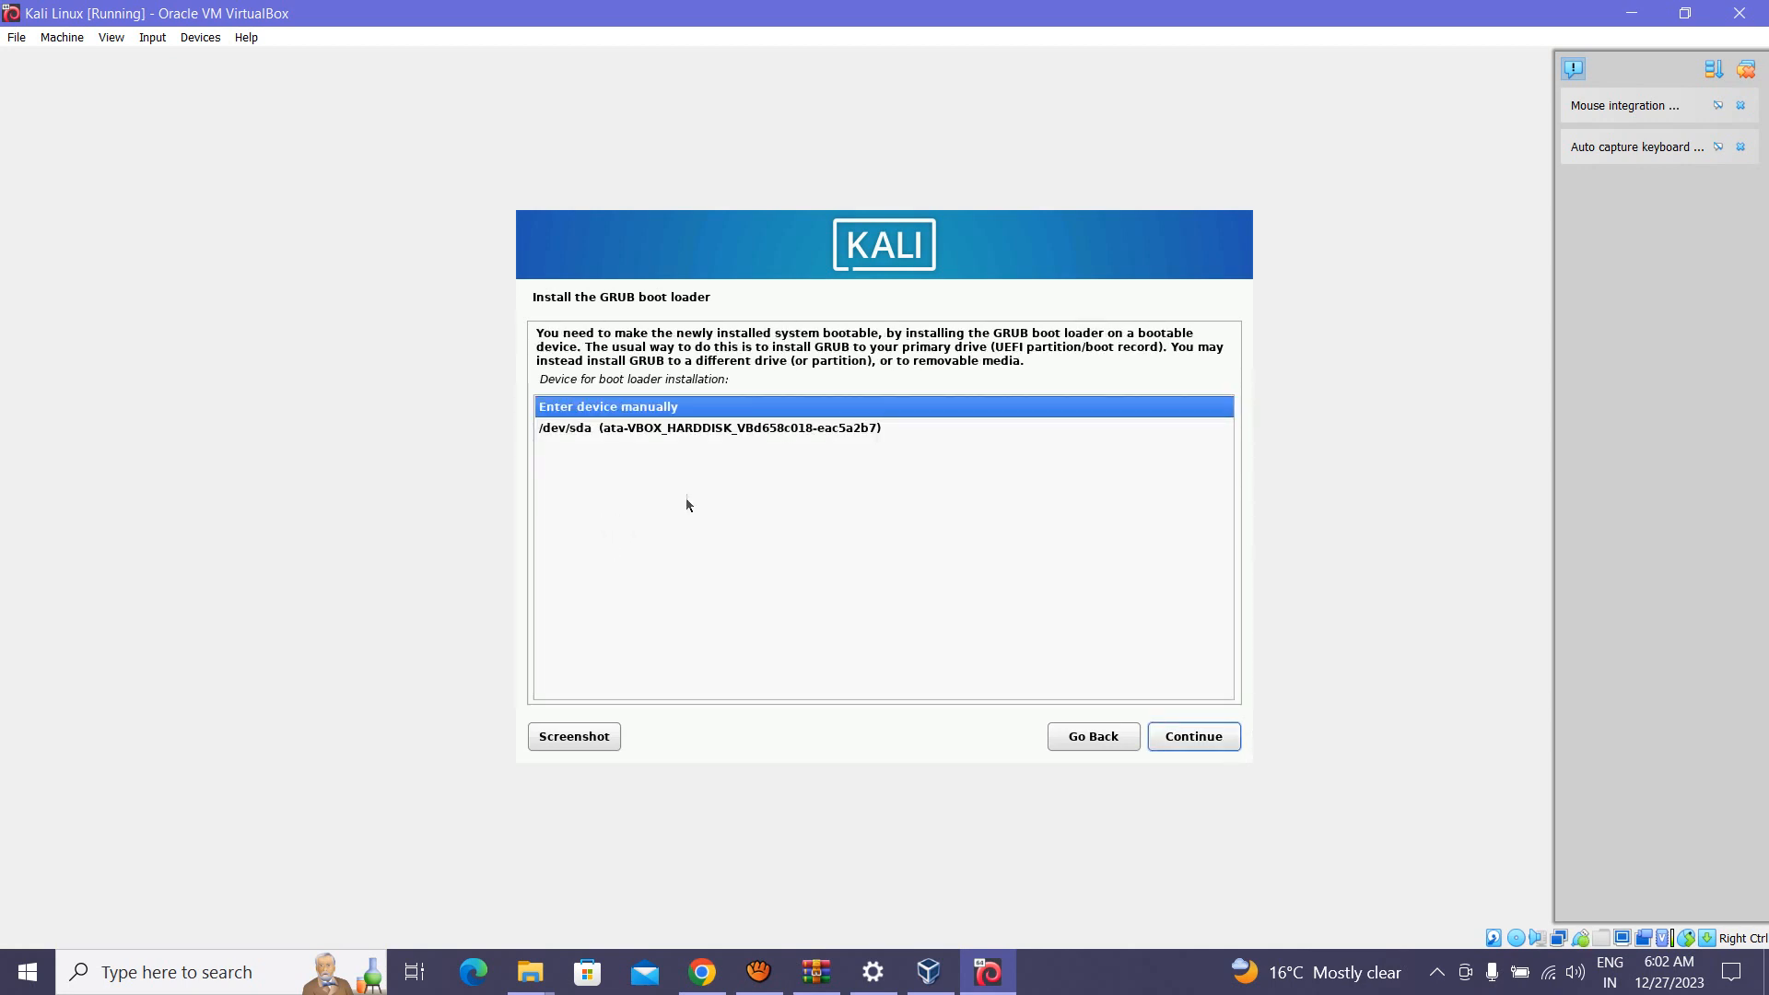
pyautogui.click(726, 430)
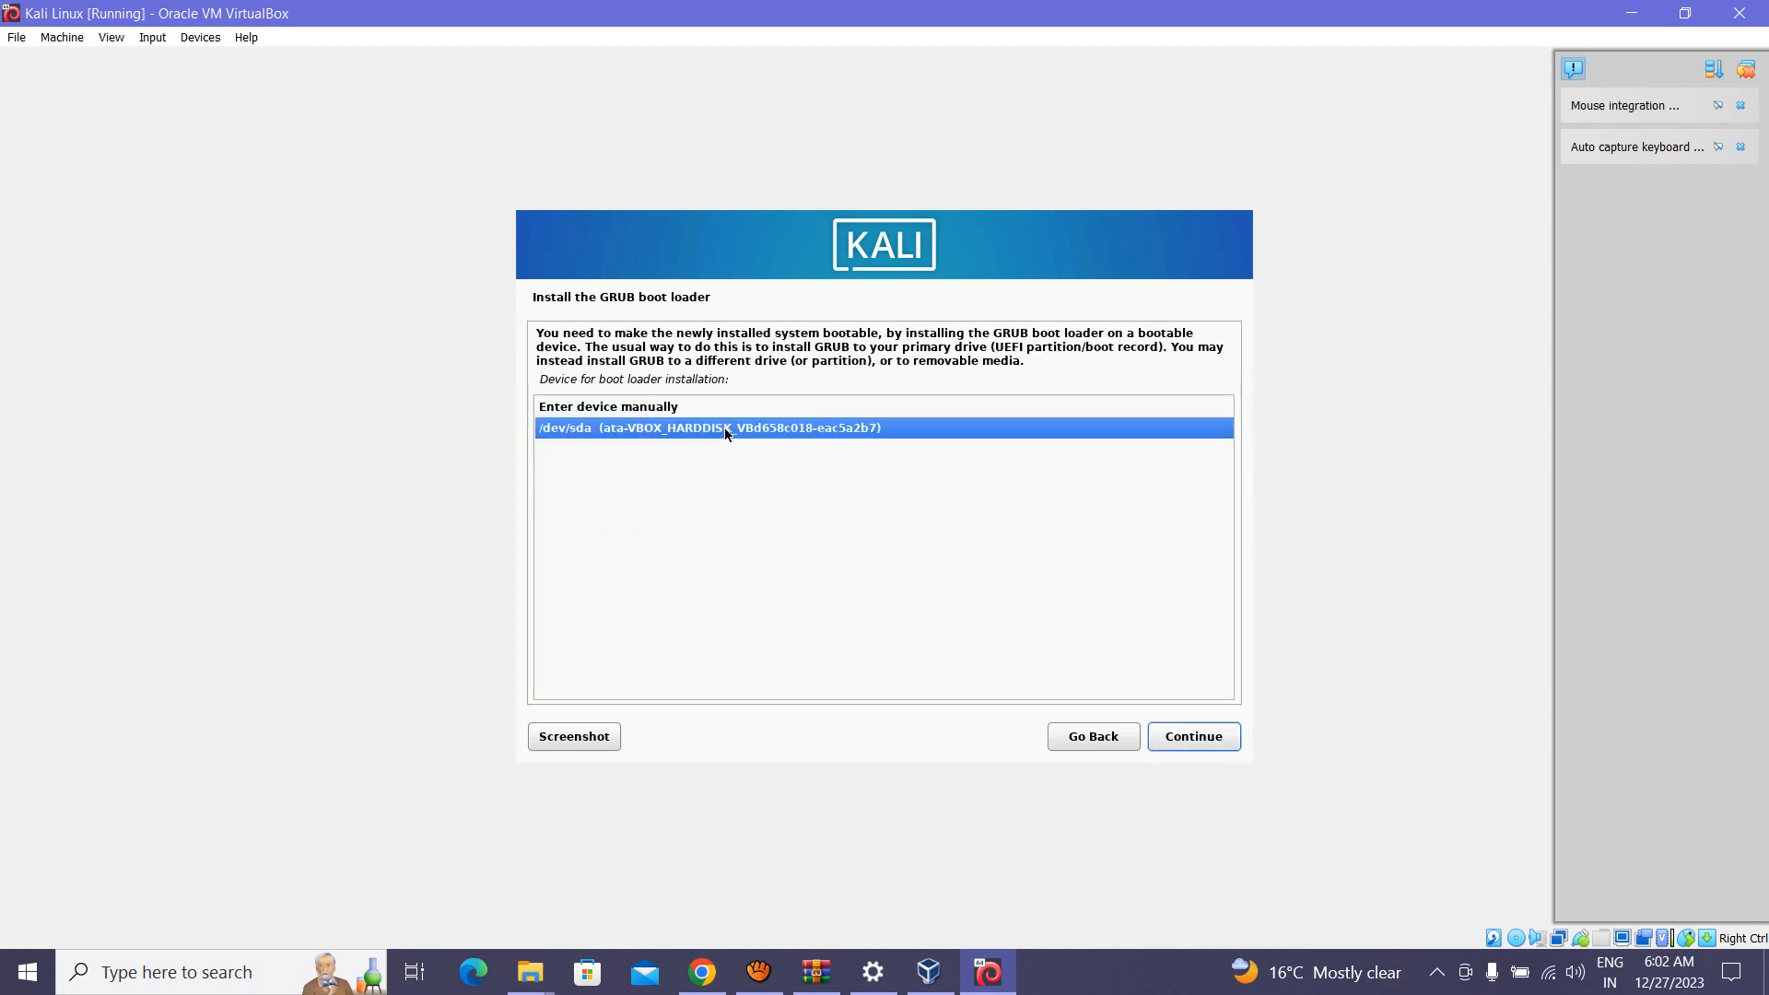
pyautogui.click(1194, 736)
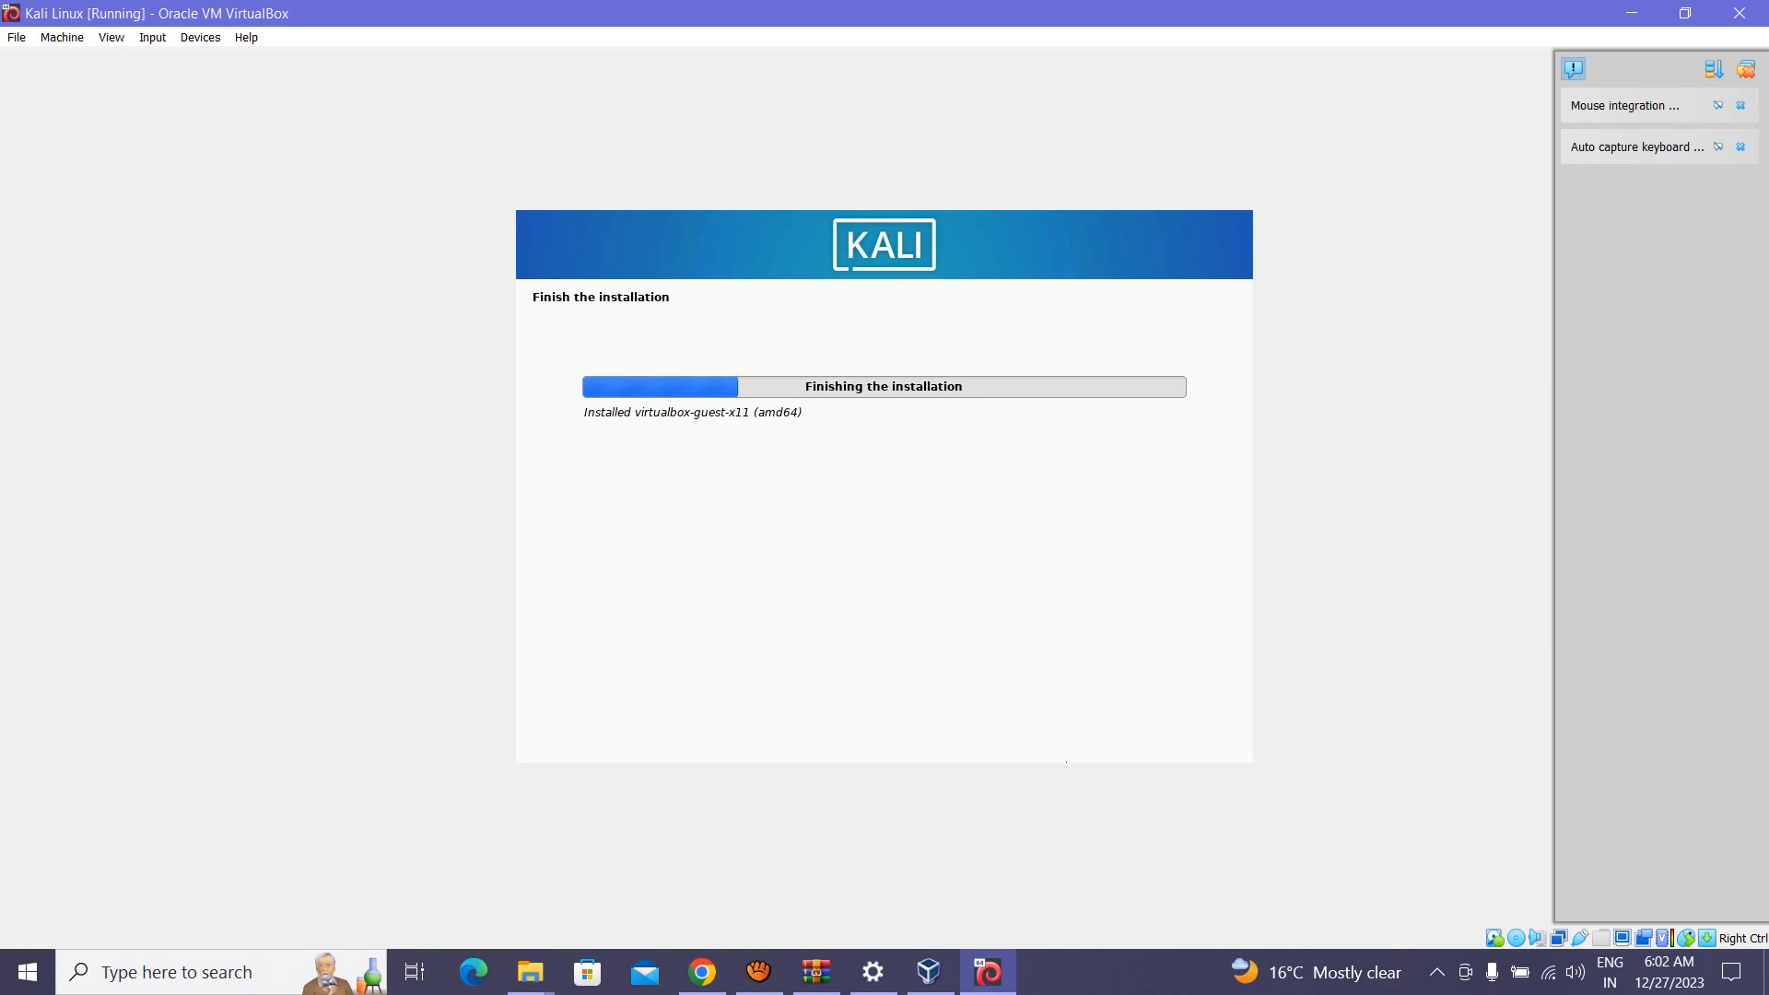
pyautogui.click(758, 972)
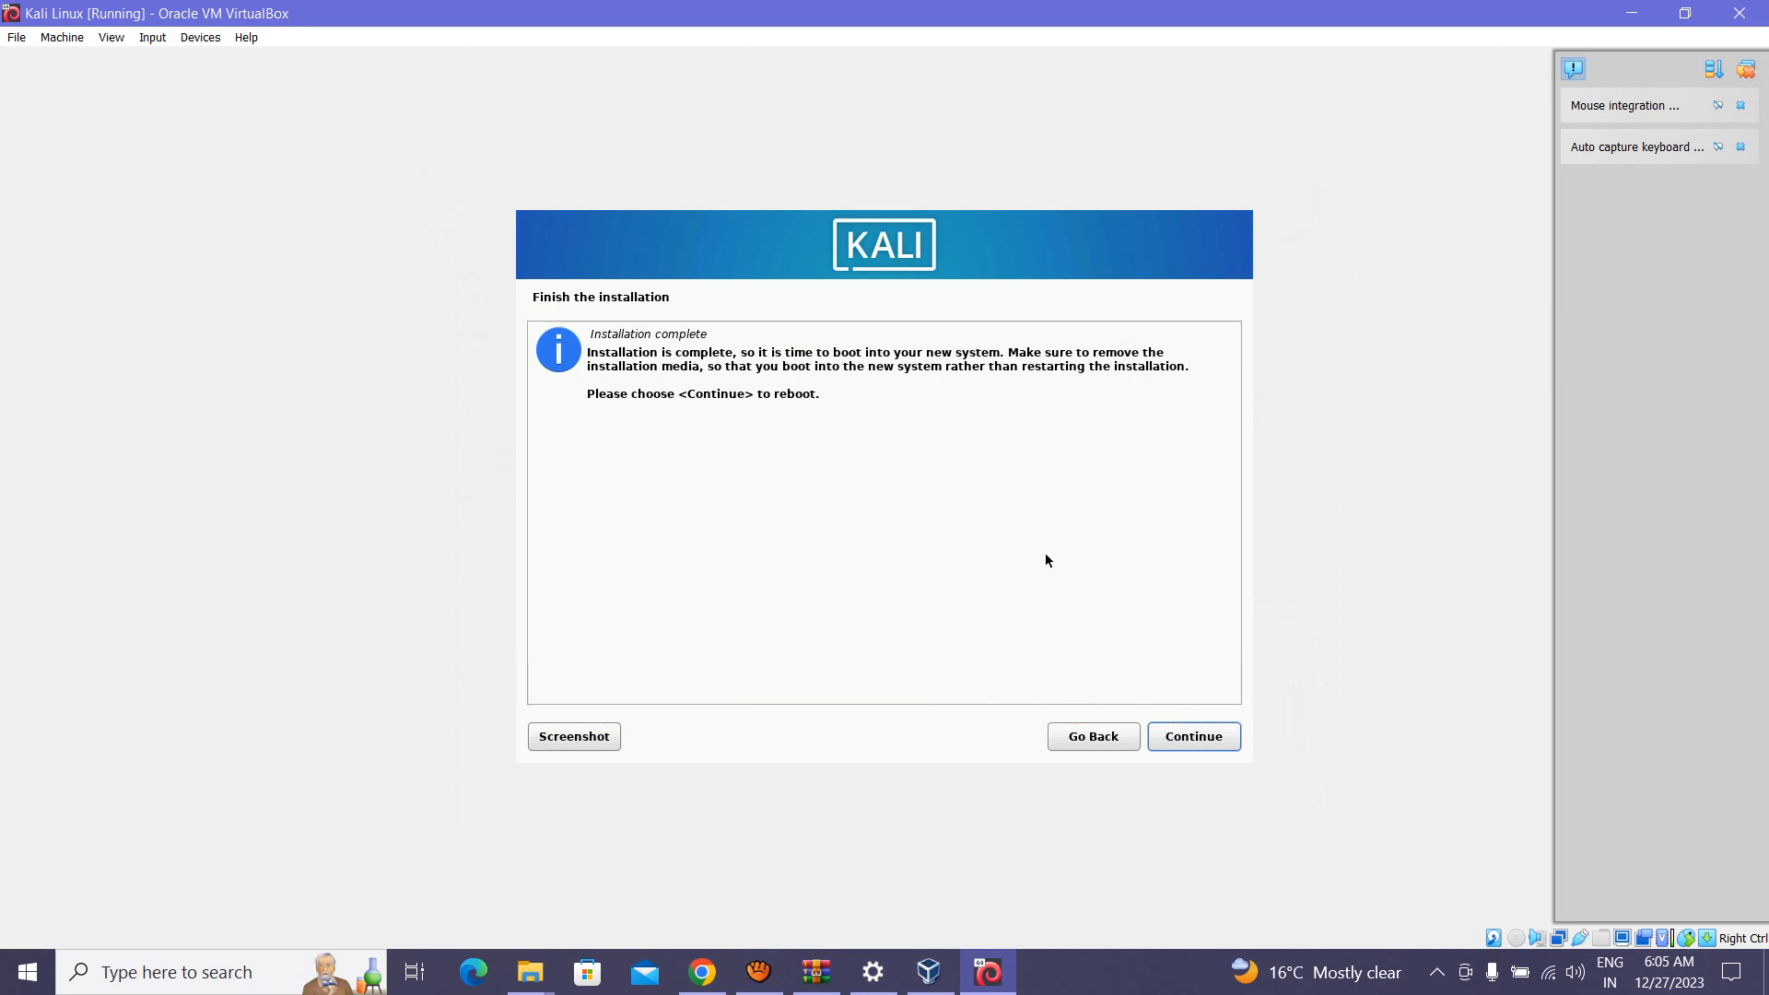
# Step: Reboot into the installed system and boot Kali immediately from the GRUB menu
pyautogui.click(1214, 737)
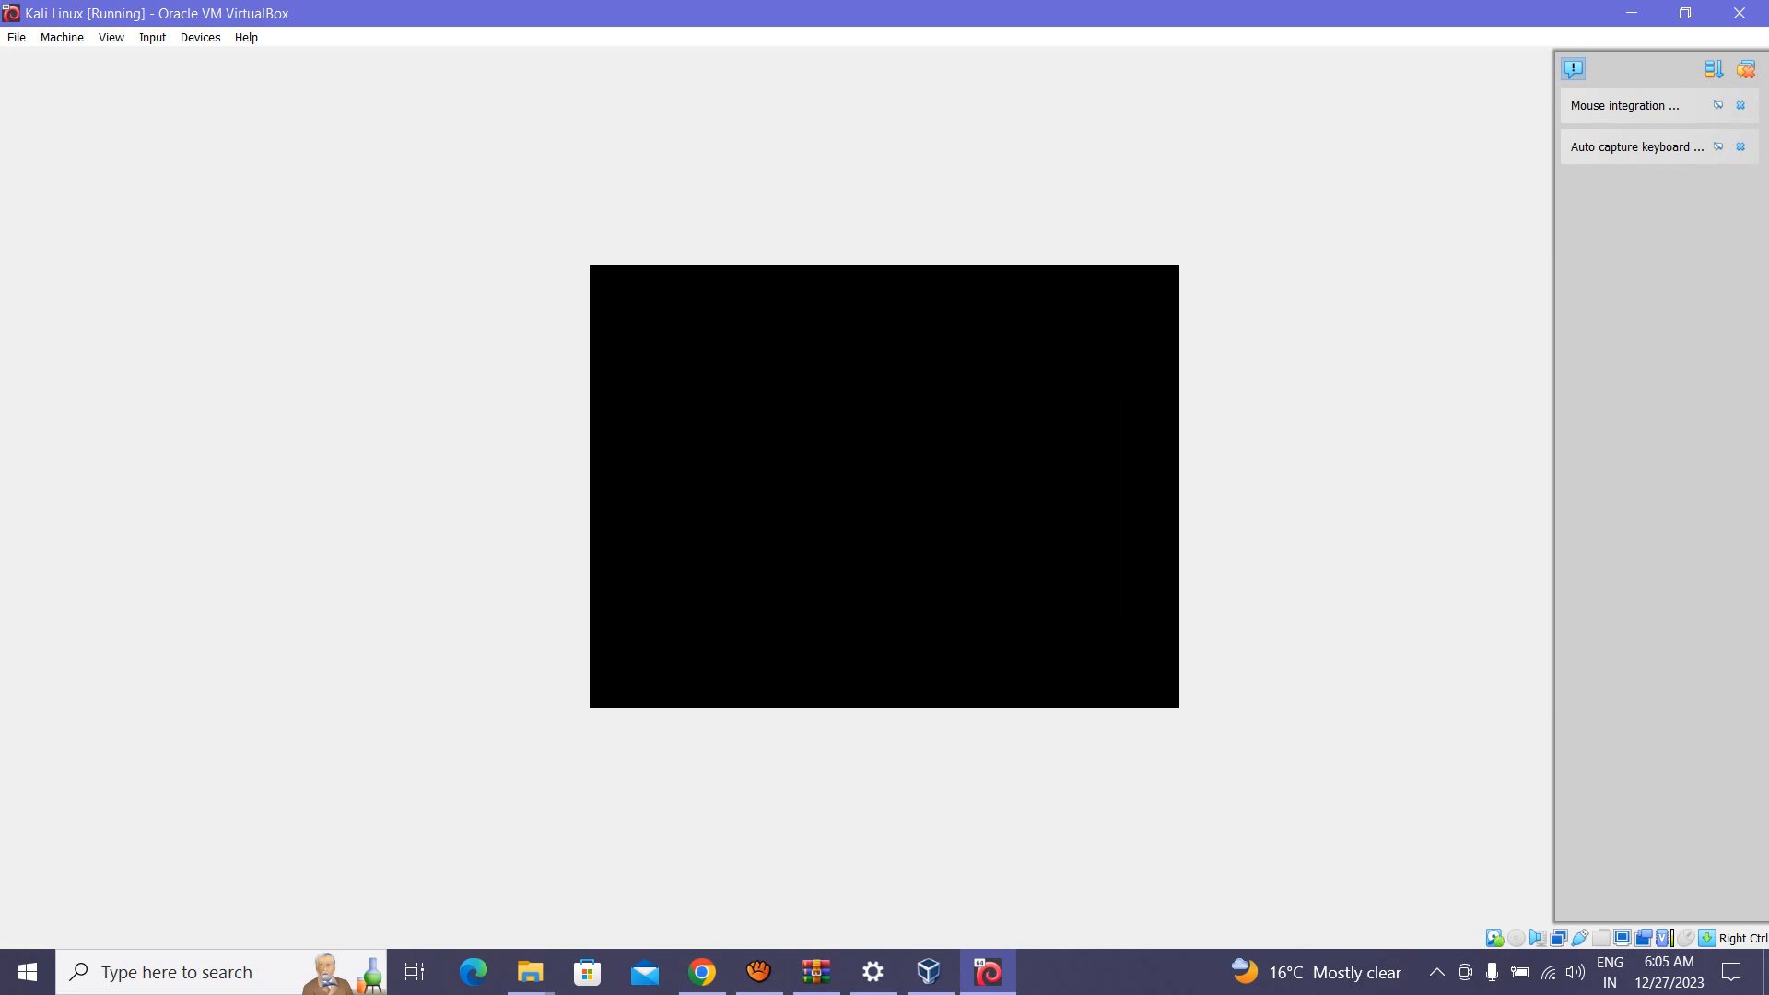
pyautogui.press('Return')
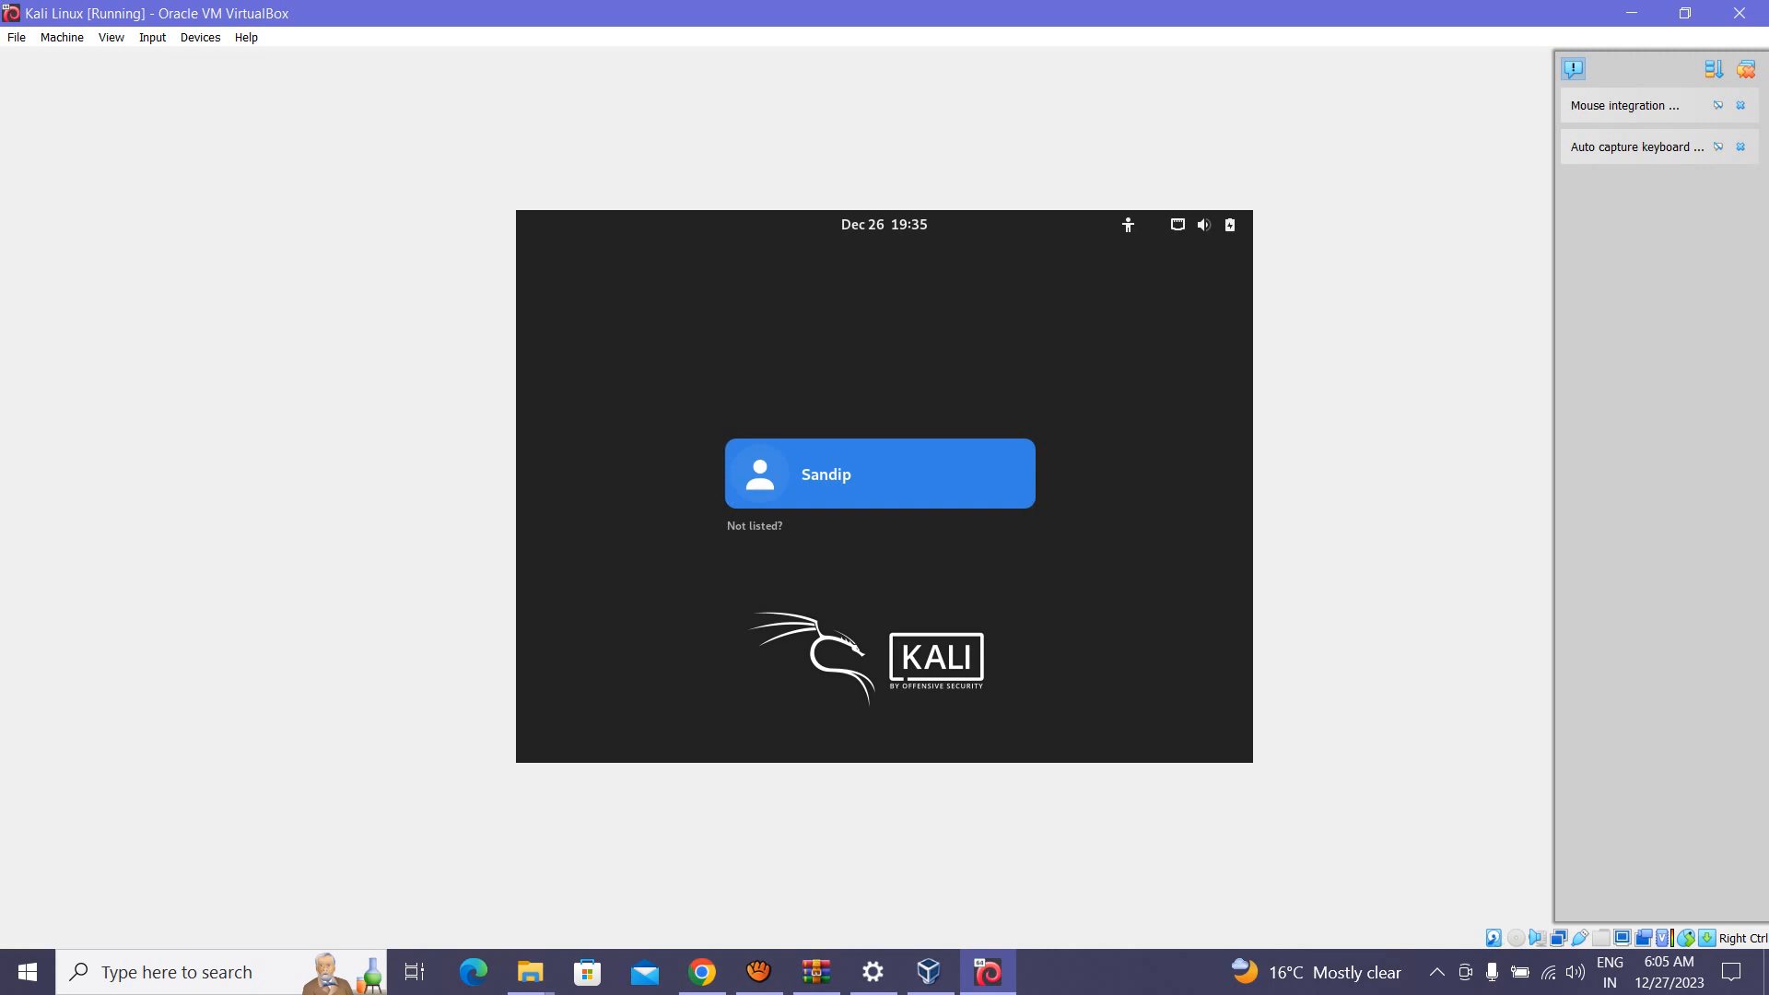
# Step: Log in to the new user account by entering its password
pyautogui.press('Return')
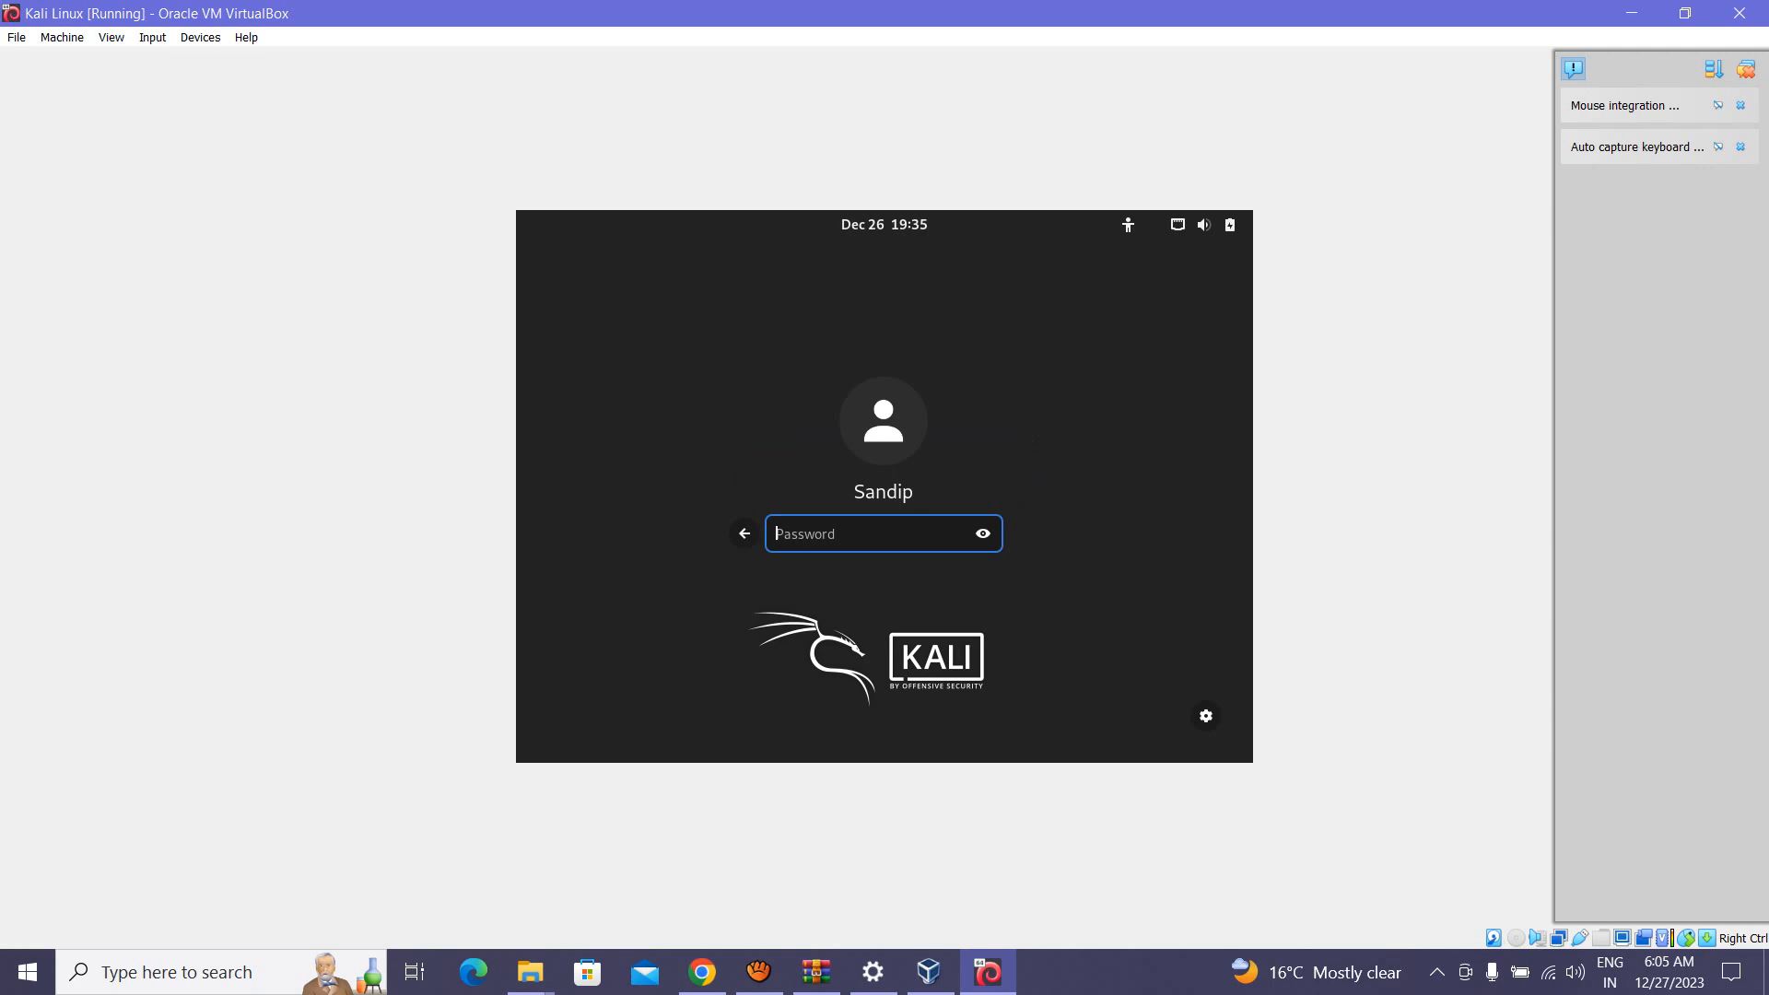
pyautogui.write('kali')
pyautogui.press('Return')
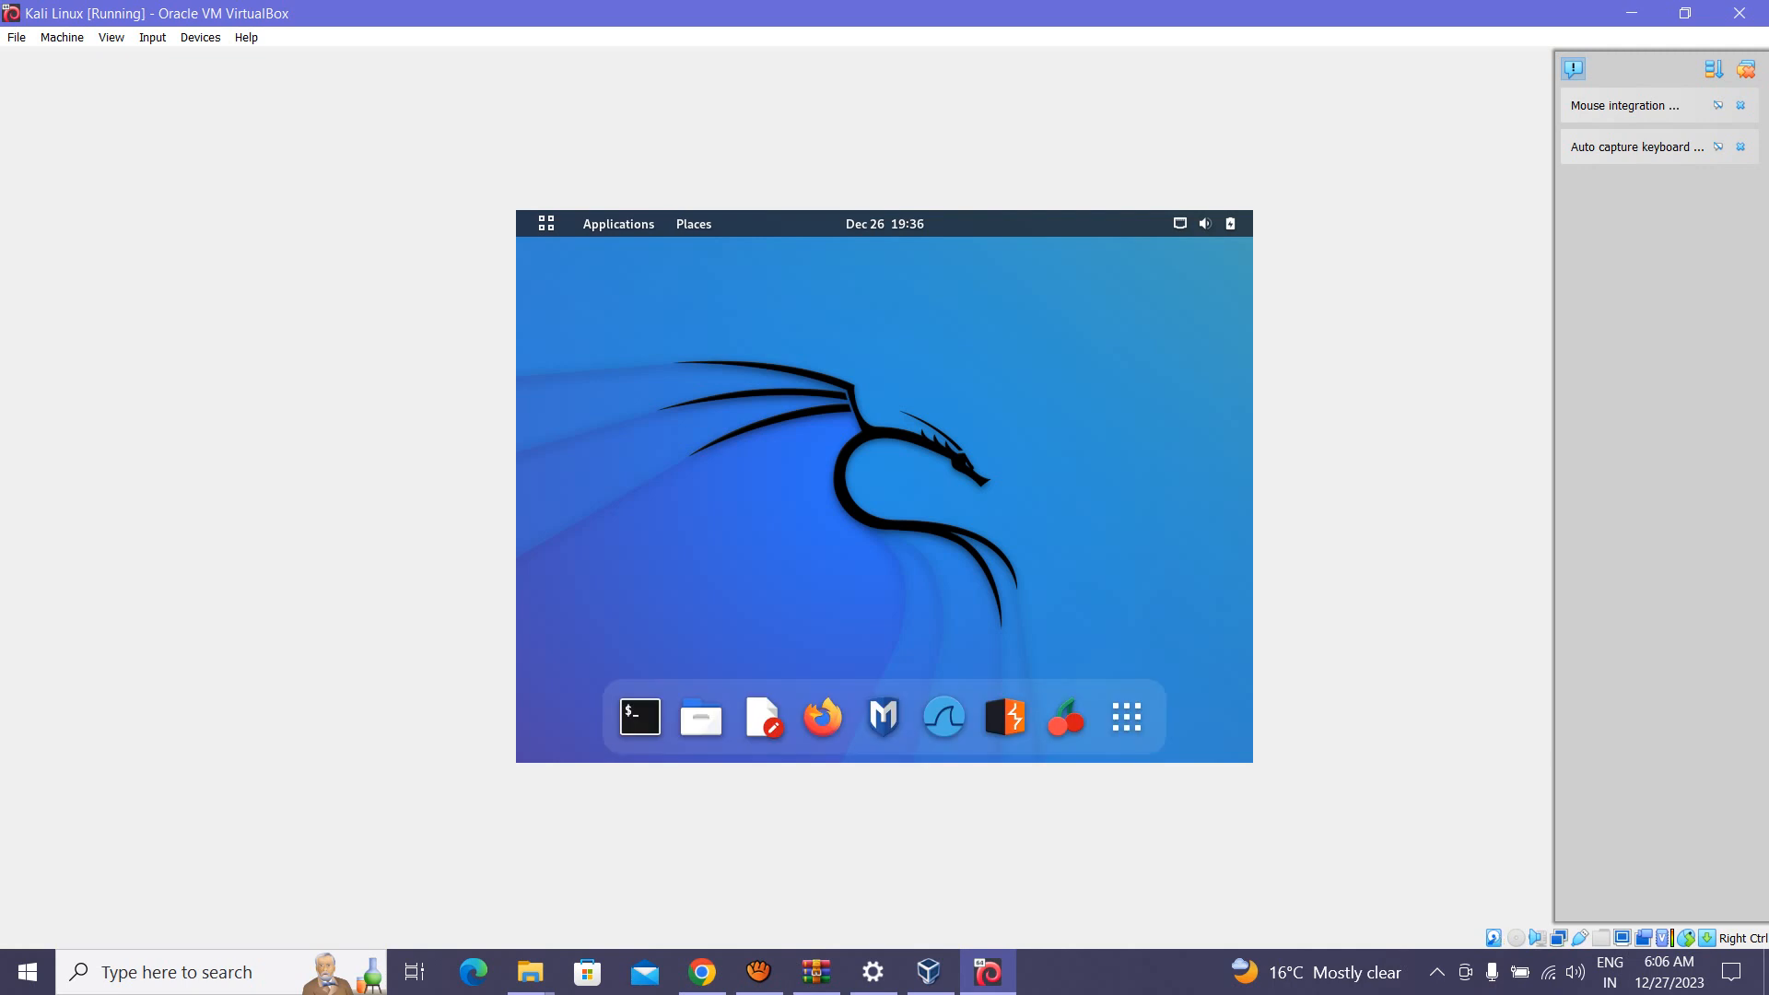
# Step: Launch a Terminal from Activities, then minimize it and the VirtualBox window
pyautogui.click(546, 224)
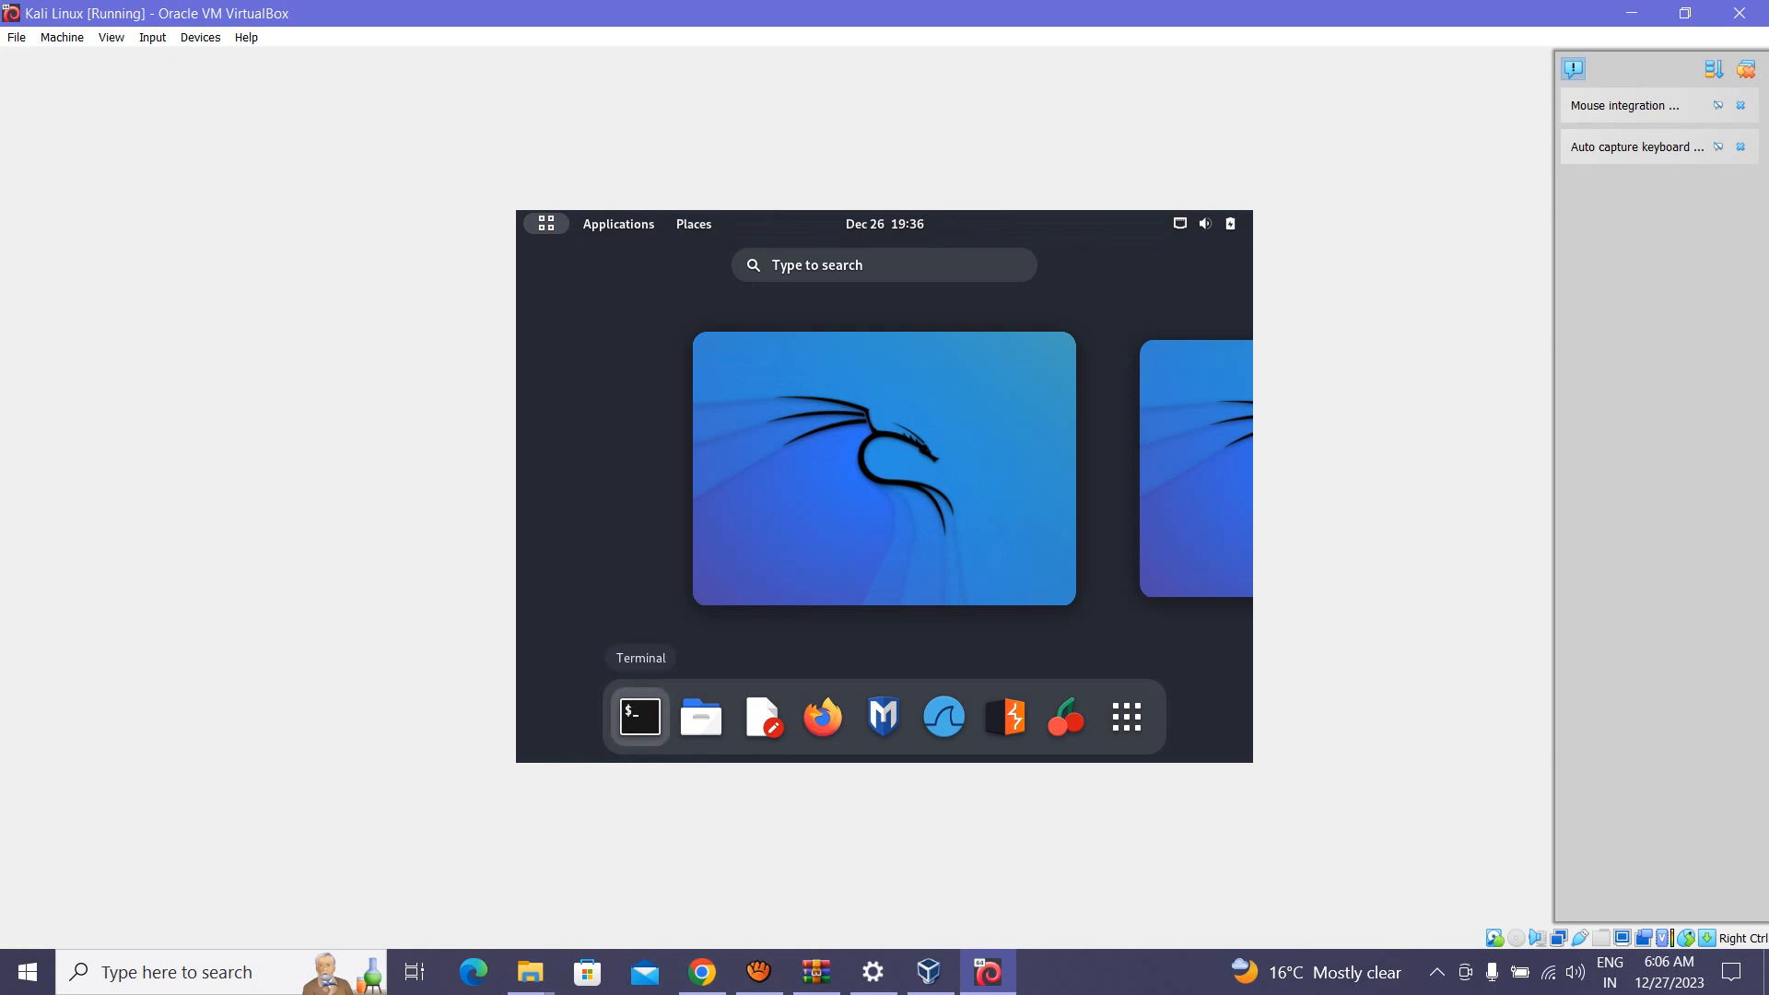
pyautogui.click(641, 717)
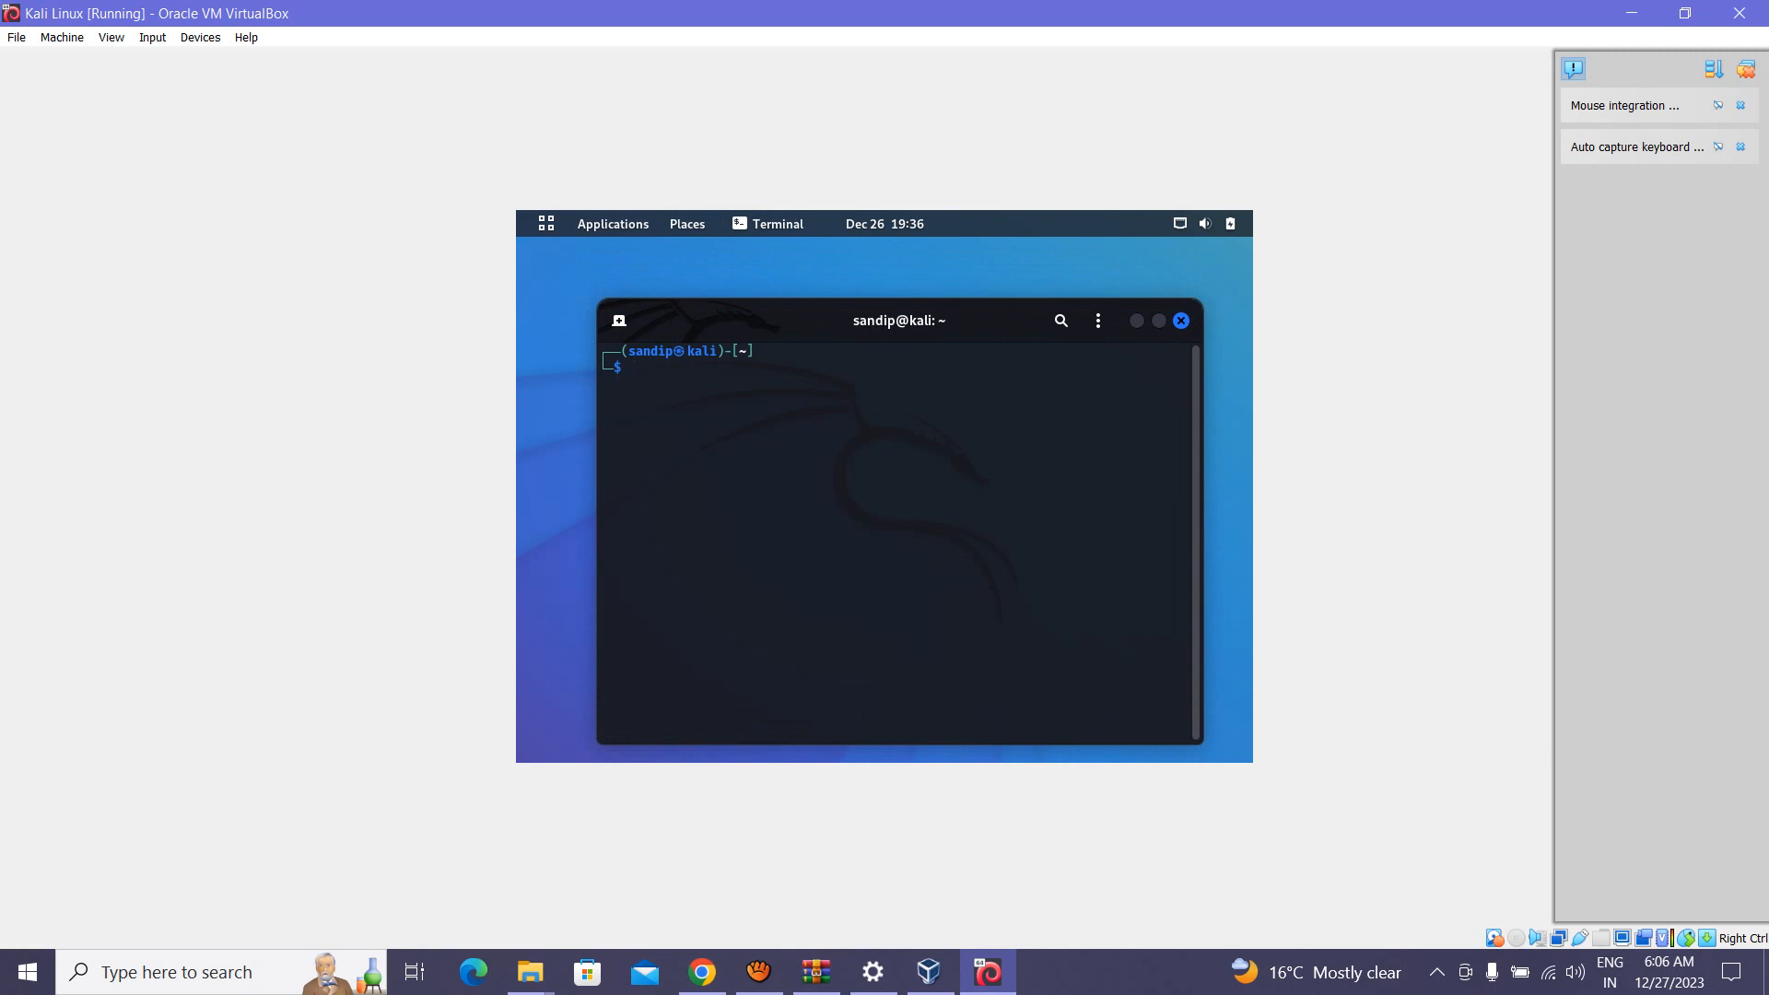
pyautogui.press('super+d')
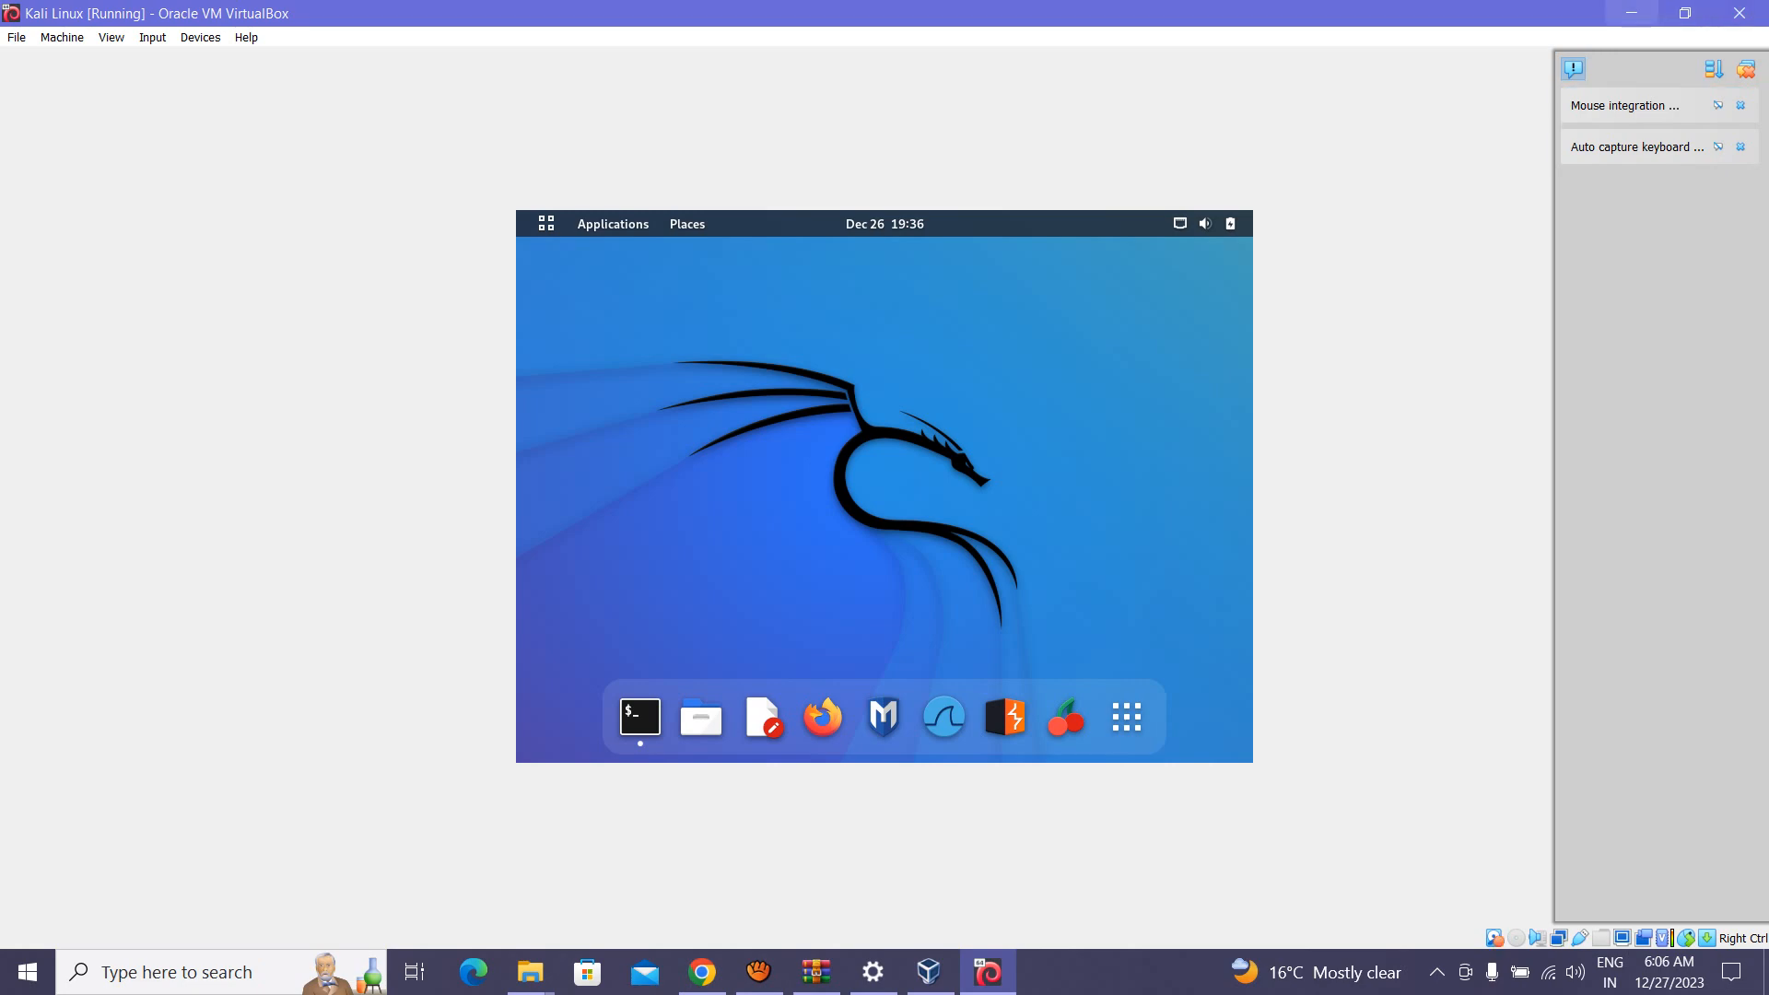
pyautogui.click(1632, 13)
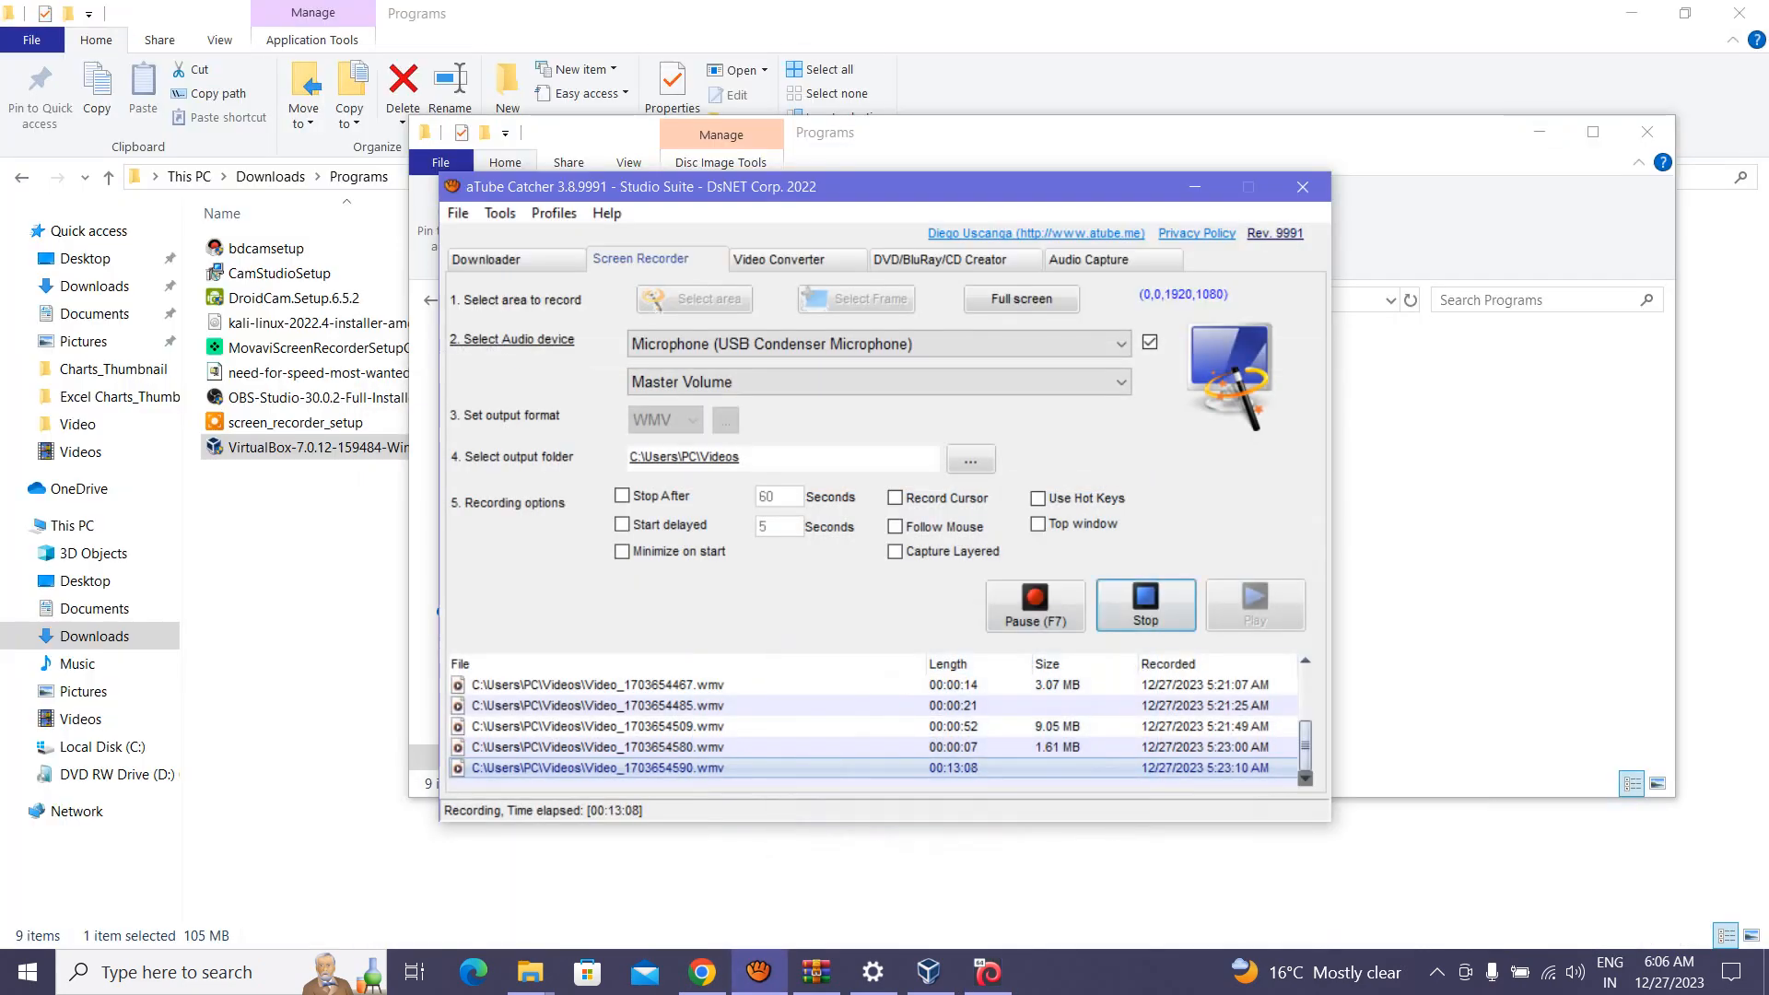